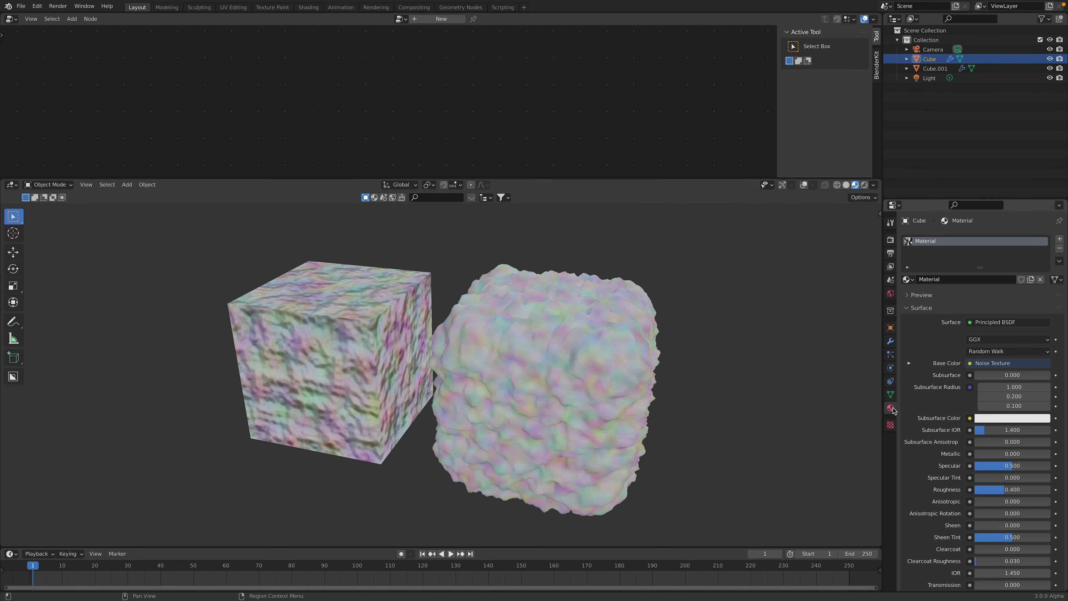
Open the left cube's material nodes in a Shader Editor above the viewport and enlarge that editor
{"action": "left_click", "coordinate": [11, 19]}
{"action": "left_click", "coordinate": [46, 114]}
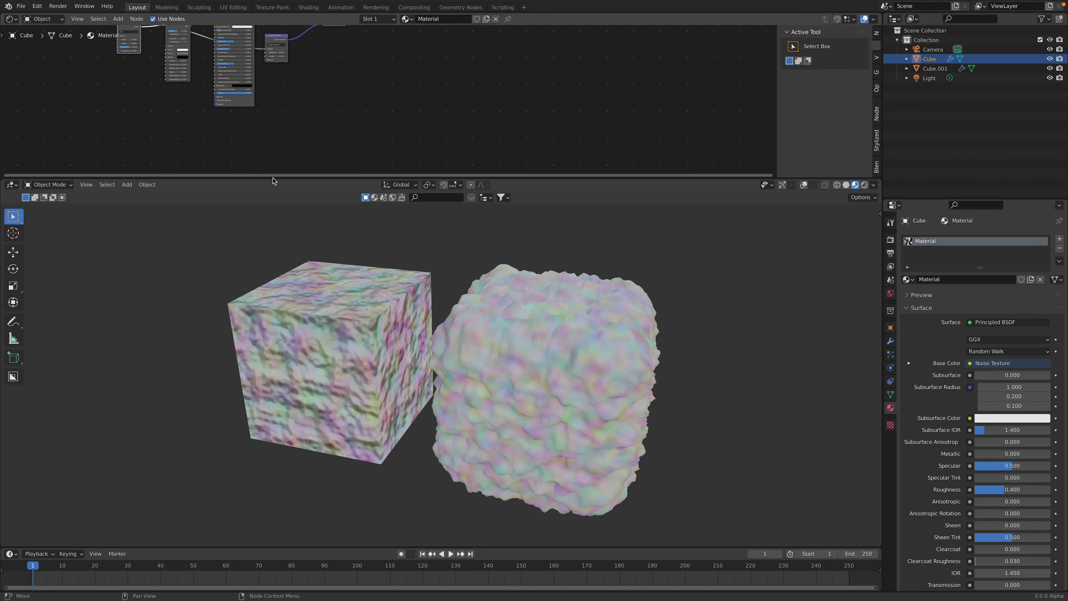
{"action": "left_click_drag", "start_coordinate": [274, 179], "coordinate": [274, 248]}
{"action": "scroll", "coordinate": [369, 191], "scroll_direction": "up", "scroll_amount": 5}
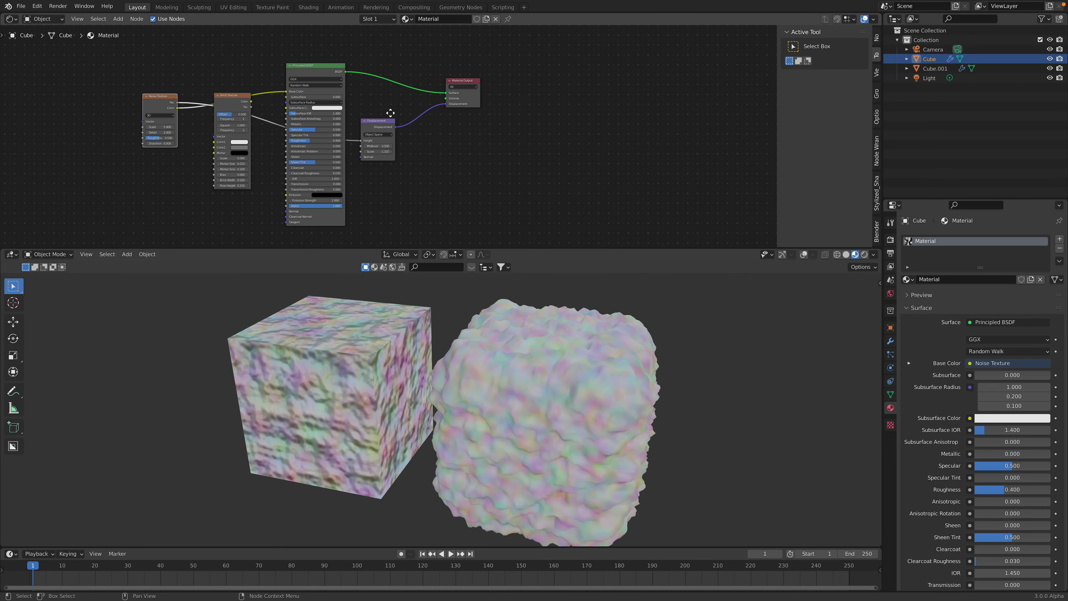
{"action": "middle_click_drag", "start_coordinate": [484, 108], "coordinate": [487, 122]}
{"action": "left_click_drag", "start_coordinate": [468, 101], "coordinate": [486, 122]}
{"action": "scroll", "coordinate": [459, 110], "scroll_direction": "up", "scroll_amount": 1}
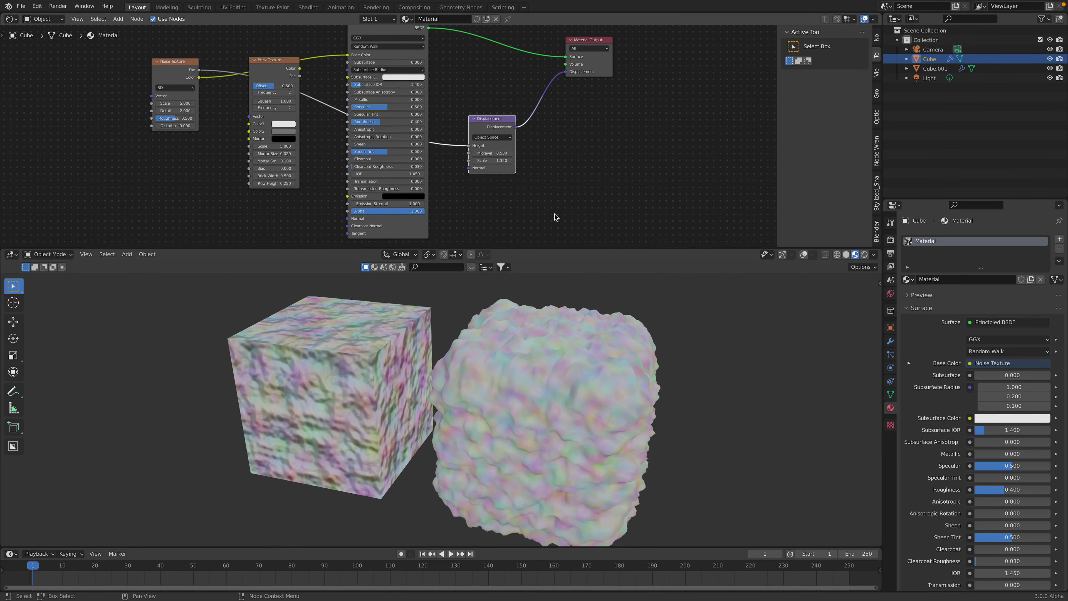
{"action": "left_click_drag", "start_coordinate": [598, 253], "coordinate": [600, 272]}
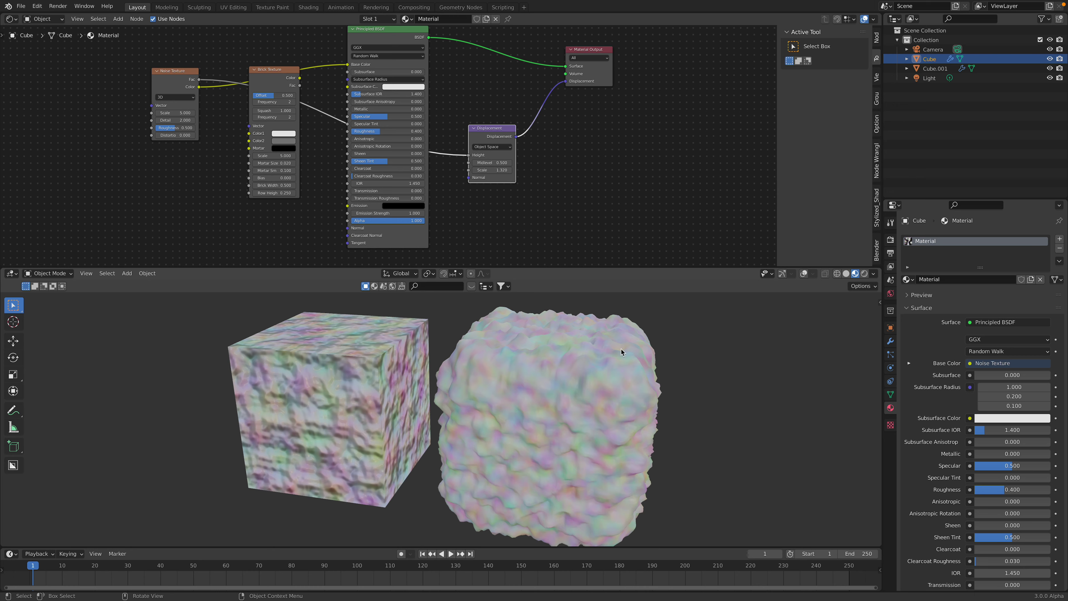
Preview the cubes in rendered shading and set the Displacement node's Scale to 1.180
{"action": "middle_click_drag", "start_coordinate": [435, 101], "coordinate": [447, 103]}
{"action": "left_click_drag", "start_coordinate": [511, 131], "coordinate": [502, 111]}
{"action": "scroll", "coordinate": [502, 116], "scroll_direction": "up", "scroll_amount": 1}
{"action": "left_click", "coordinate": [505, 152]}
{"action": "type", "text": "1"}
{"action": "key", "text": "Return"}
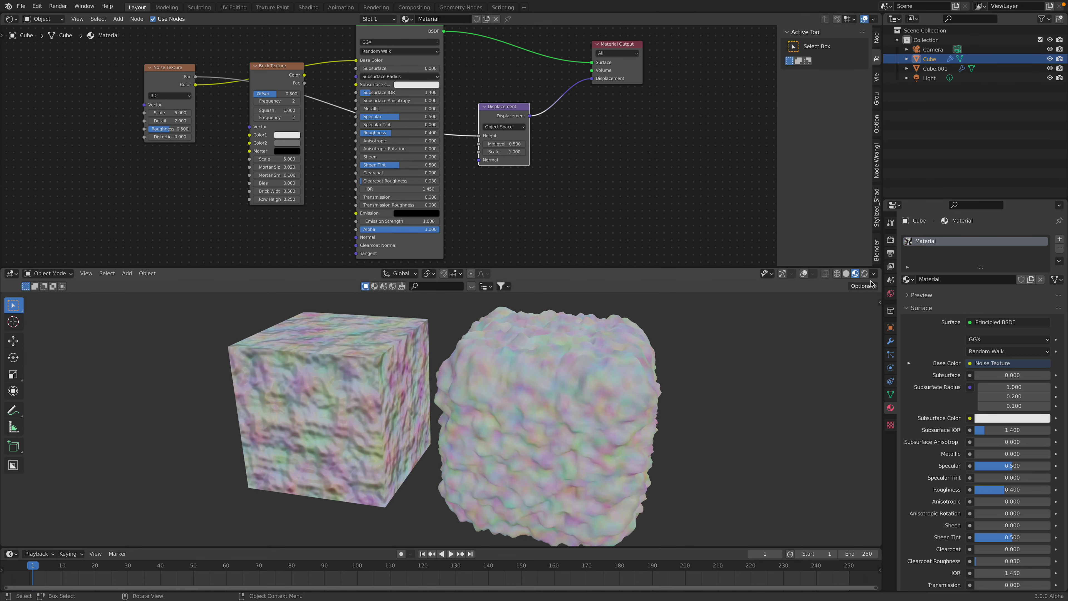
{"action": "left_click", "coordinate": [865, 274]}
{"action": "mouse_move", "coordinate": [504, 151]}
{"action": "left_mouse_down"}
{"action": "mouse_move", "coordinate": [525, 151]}
{"action": "mouse_move", "coordinate": [512, 151]}
{"action": "left_mouse_up"}
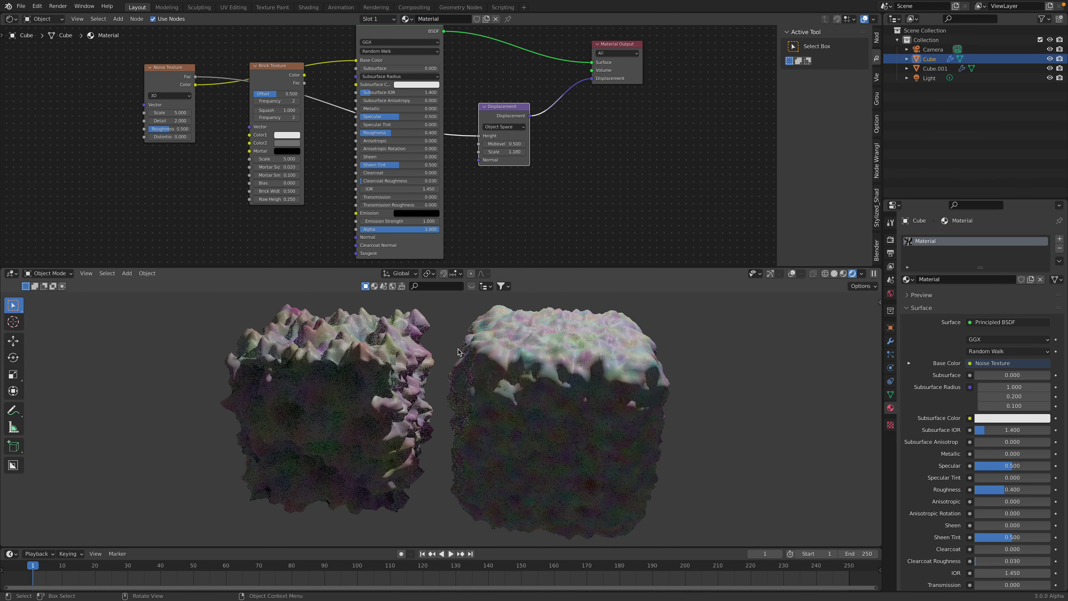
Return the viewport to solid shading and move the Brick Texture node below the Noise Texture's links
{"action": "left_click", "coordinate": [834, 274]}
{"action": "key", "text": "Home"}
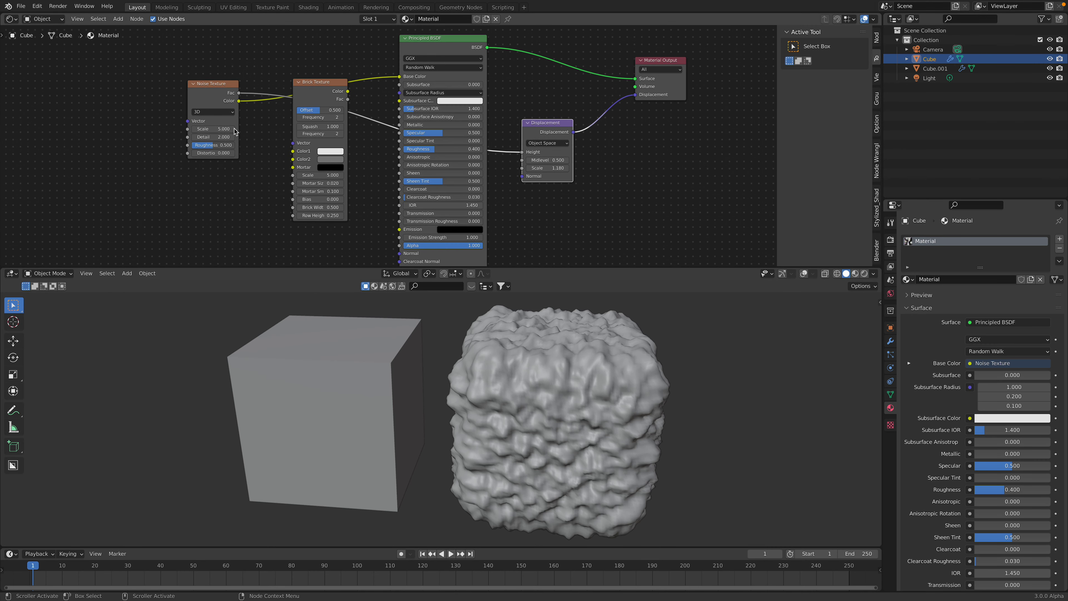
{"action": "left_click_drag", "start_coordinate": [323, 88], "coordinate": [304, 120]}
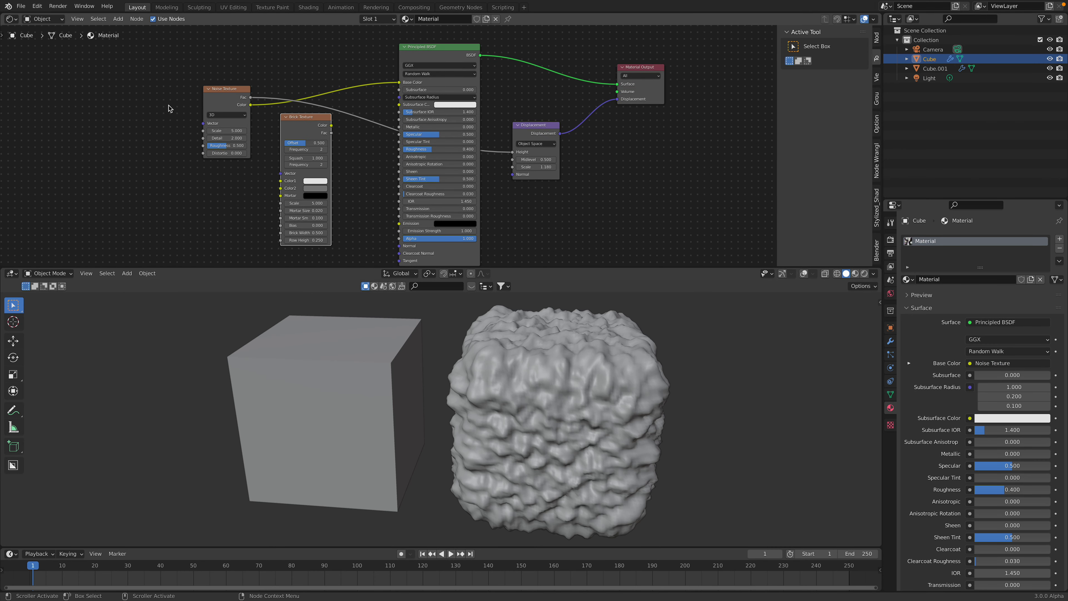
{"action": "key", "text": "shift+a"}
{"action": "mouse_move", "coordinate": [114, 140]}
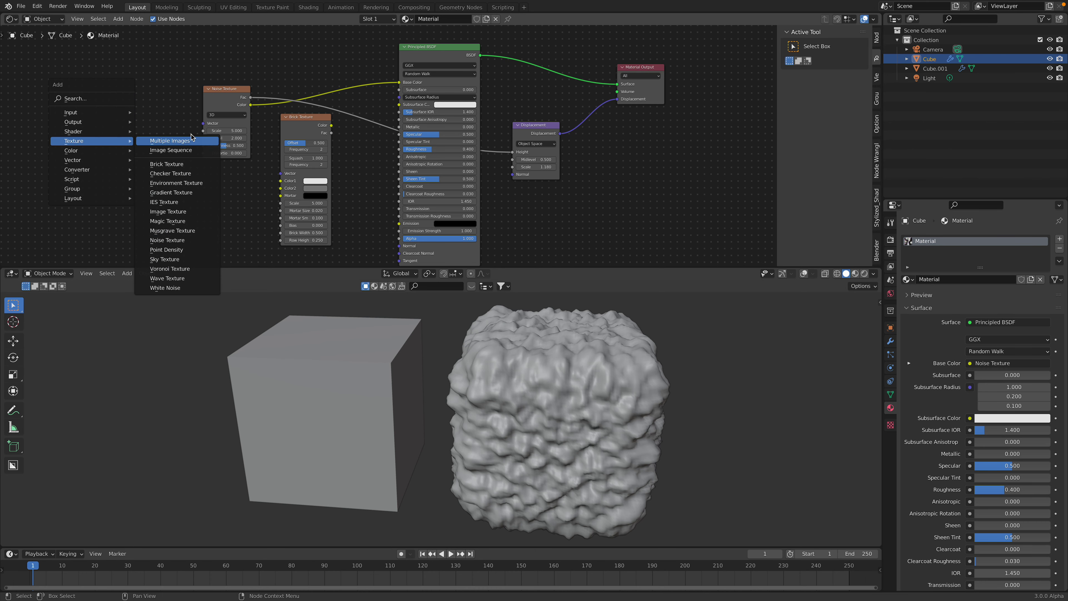
{"action": "middle_click_drag", "start_coordinate": [245, 68], "coordinate": [217, 60]}
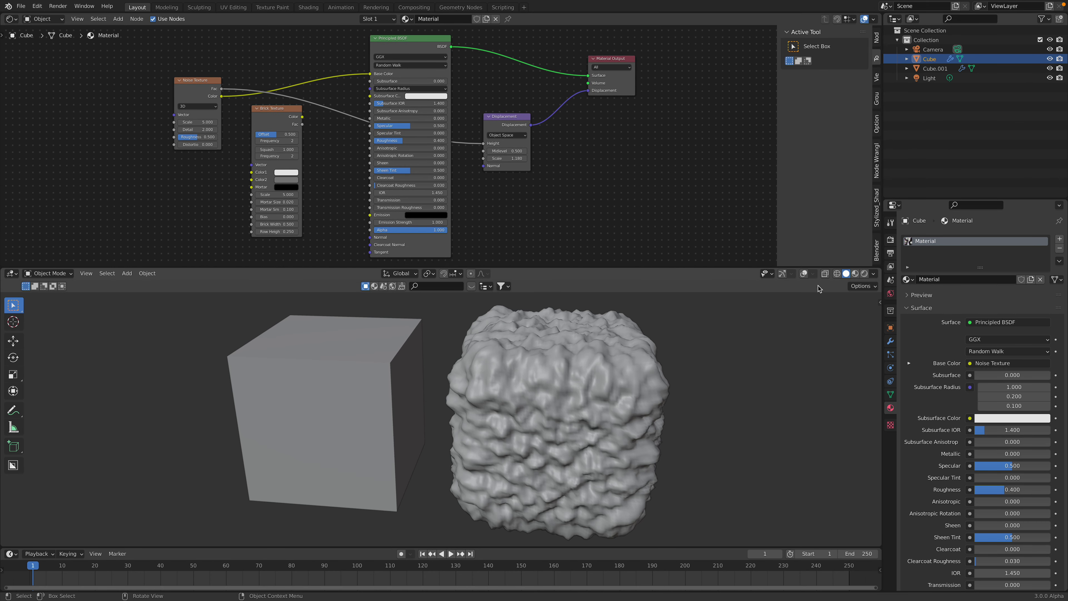
Show the viewport overlays, select the displaced cube Cube.001 and display its tree in the Geometry Node Editor
{"action": "left_click", "coordinate": [803, 274]}
{"action": "left_click", "coordinate": [584, 352]}
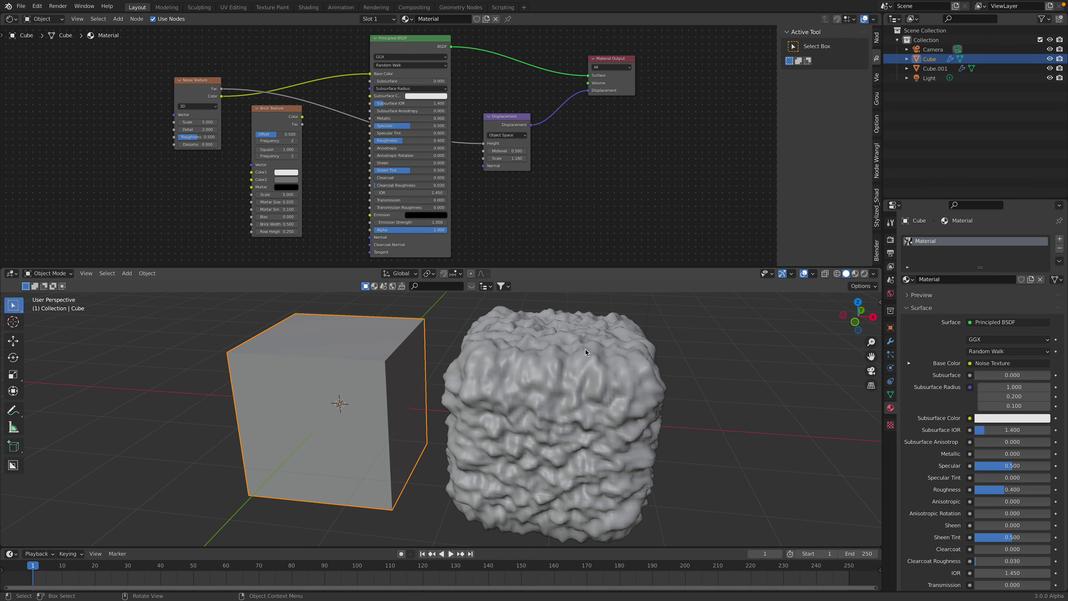
{"action": "left_click_drag", "start_coordinate": [303, 88], "coordinate": [326, 77]}
{"action": "middle_click_drag", "start_coordinate": [385, 89], "coordinate": [338, 68]}
{"action": "left_click", "coordinate": [13, 21]}
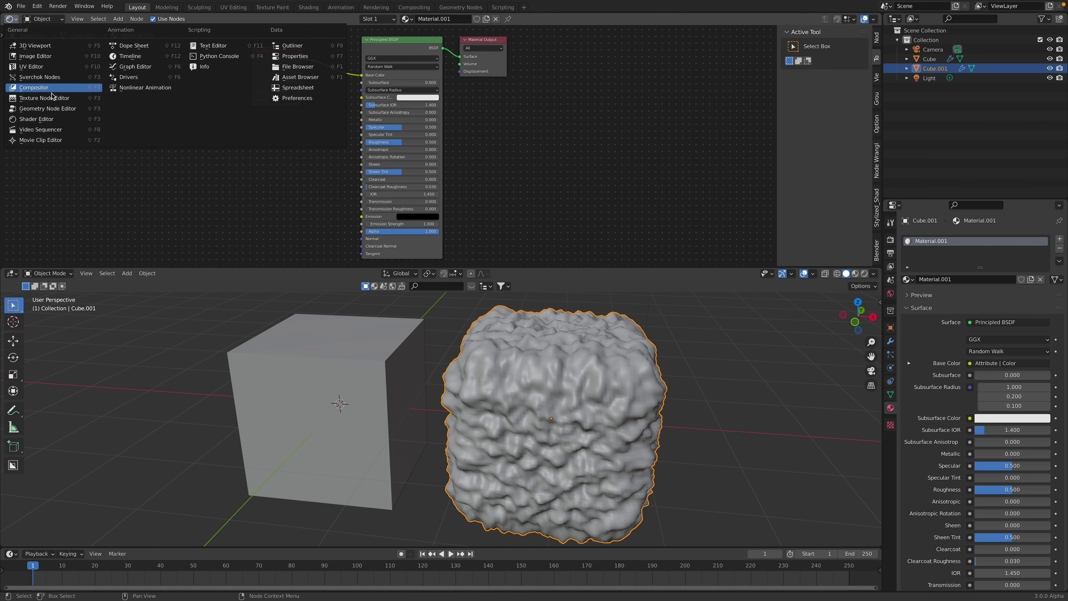
{"action": "left_click", "coordinate": [56, 108]}
{"action": "middle_click_drag", "start_coordinate": [248, 122], "coordinate": [215, 63]}
{"action": "key", "text": "Home"}
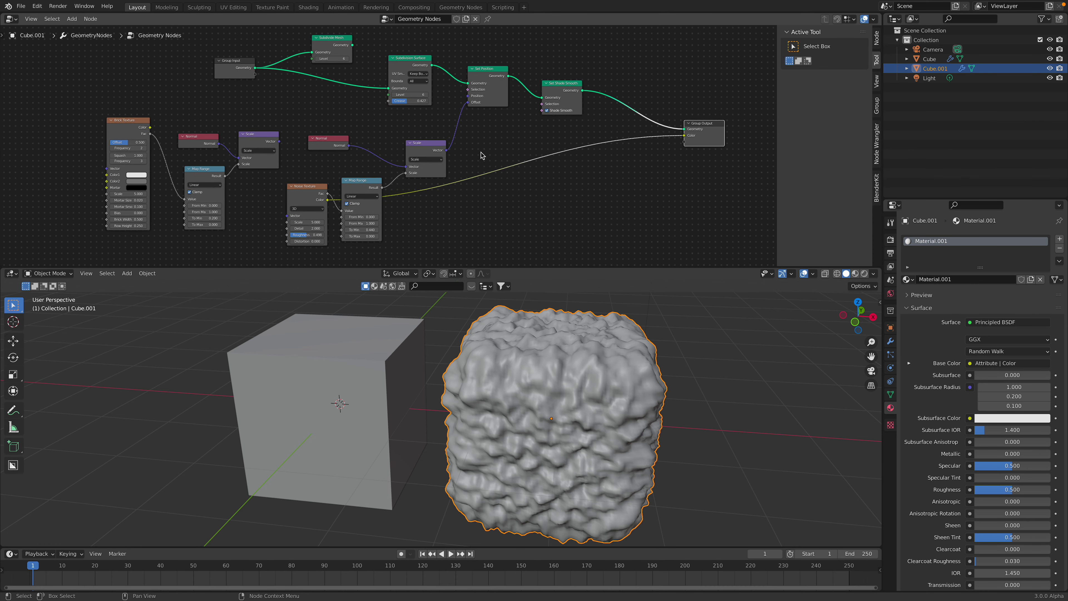
{"action": "middle_click_drag", "start_coordinate": [62, 108], "coordinate": [132, 117]}
{"action": "key", "text": "shift+a"}
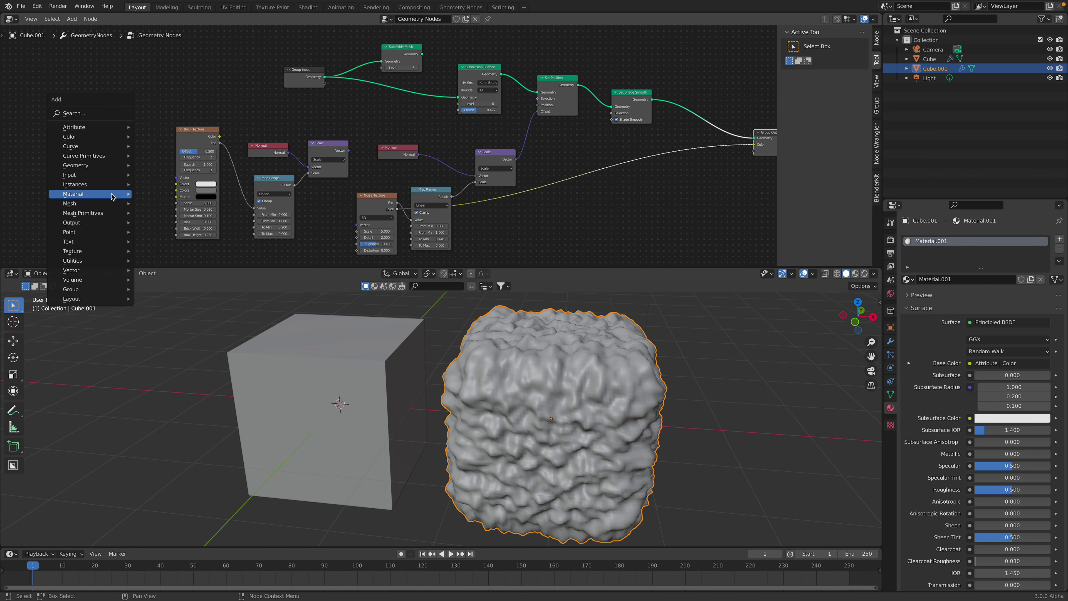
{"action": "mouse_move", "coordinate": [109, 251]}
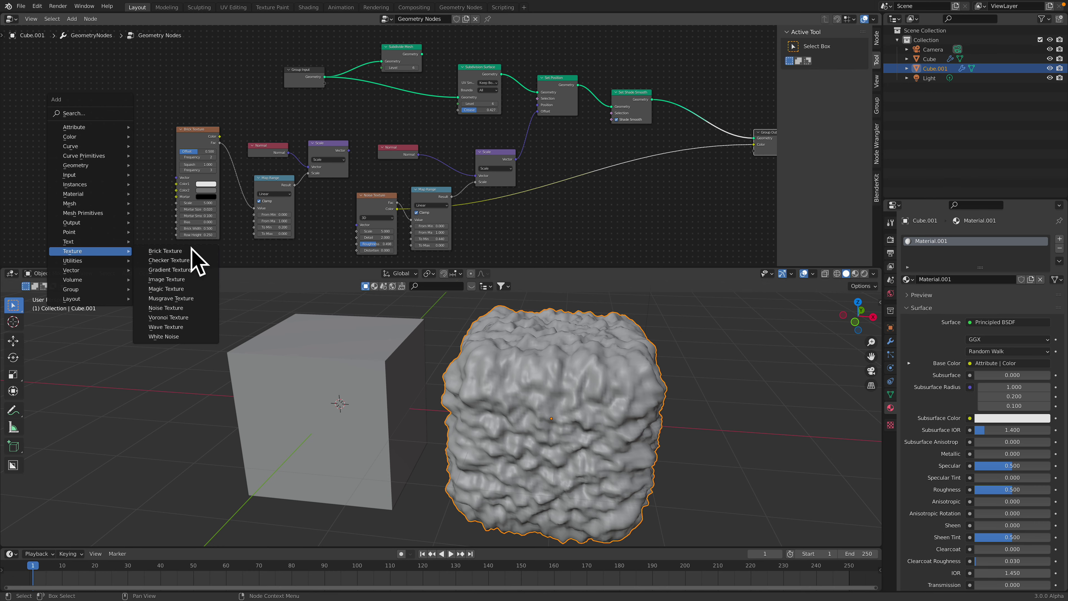
Enlarge the Geometry Node Editor and hide its sidebar to make room for the node tree
{"action": "left_click_drag", "start_coordinate": [194, 133], "coordinate": [187, 130]}
{"action": "scroll", "coordinate": [240, 142], "scroll_direction": "up", "scroll_amount": 2}
{"action": "left_click_drag", "start_coordinate": [252, 186], "coordinate": [241, 184]}
{"action": "middle_click_drag", "start_coordinate": [320, 192], "coordinate": [298, 169]}
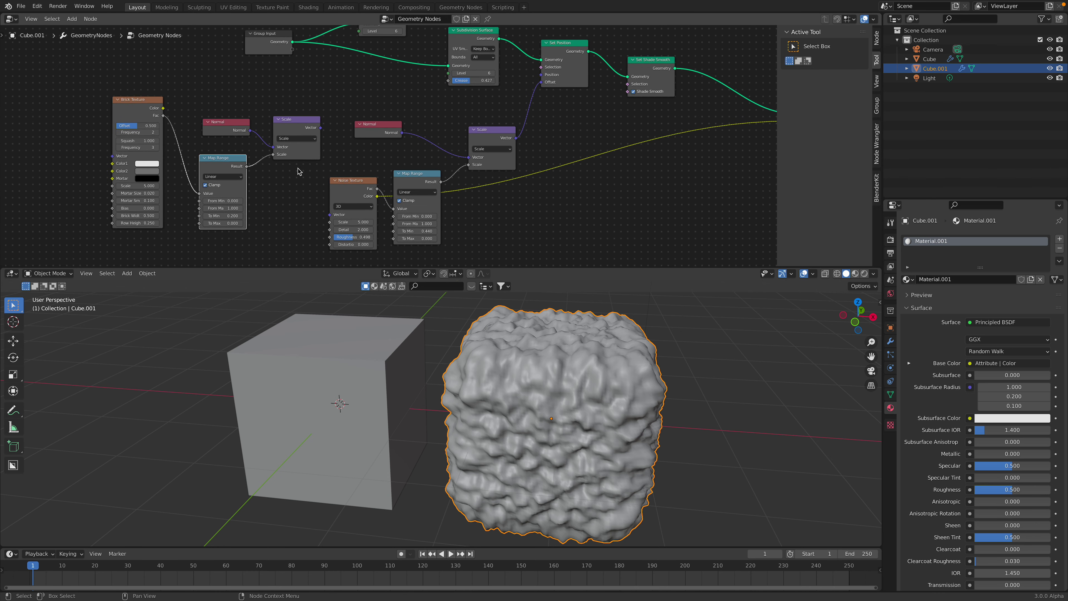
{"action": "left_click_drag", "start_coordinate": [612, 271], "coordinate": [612, 284]}
{"action": "middle_click_drag", "start_coordinate": [612, 285], "coordinate": [598, 373]}
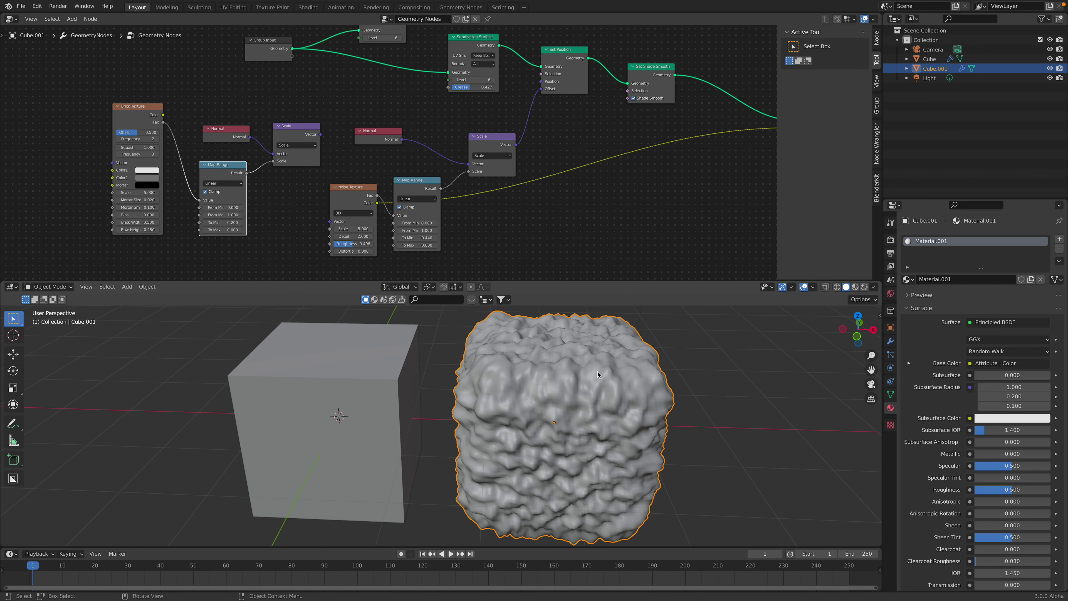
{"action": "key", "text": "n"}
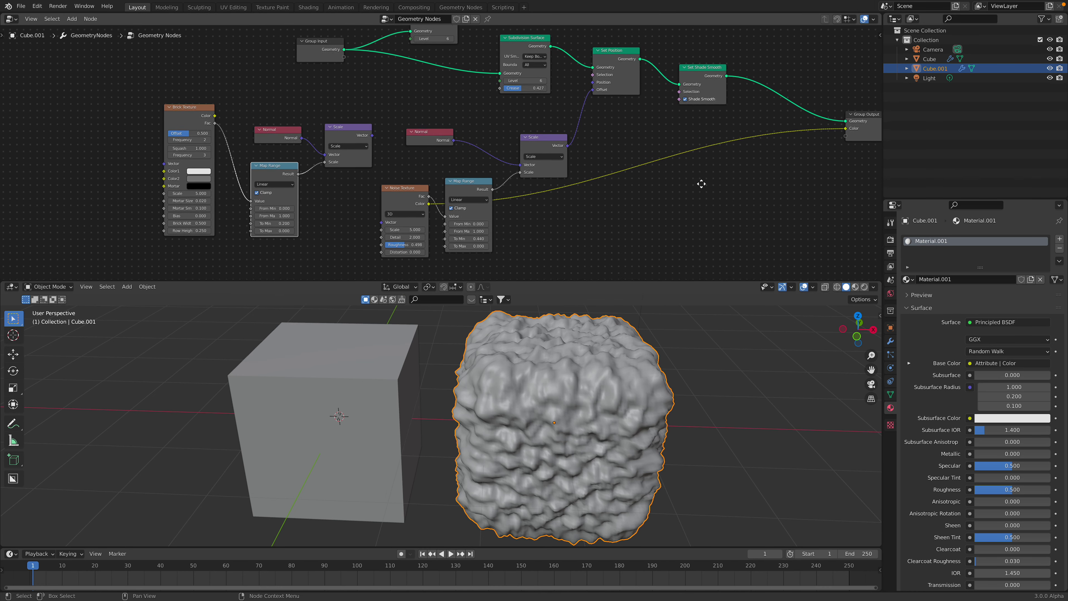
Examine the geometry node tree from the texture and Normal inputs through Set Position and Set Shade Smooth to the Group Output
{"action": "scroll", "coordinate": [527, 232], "scroll_direction": "up", "scroll_amount": 2}
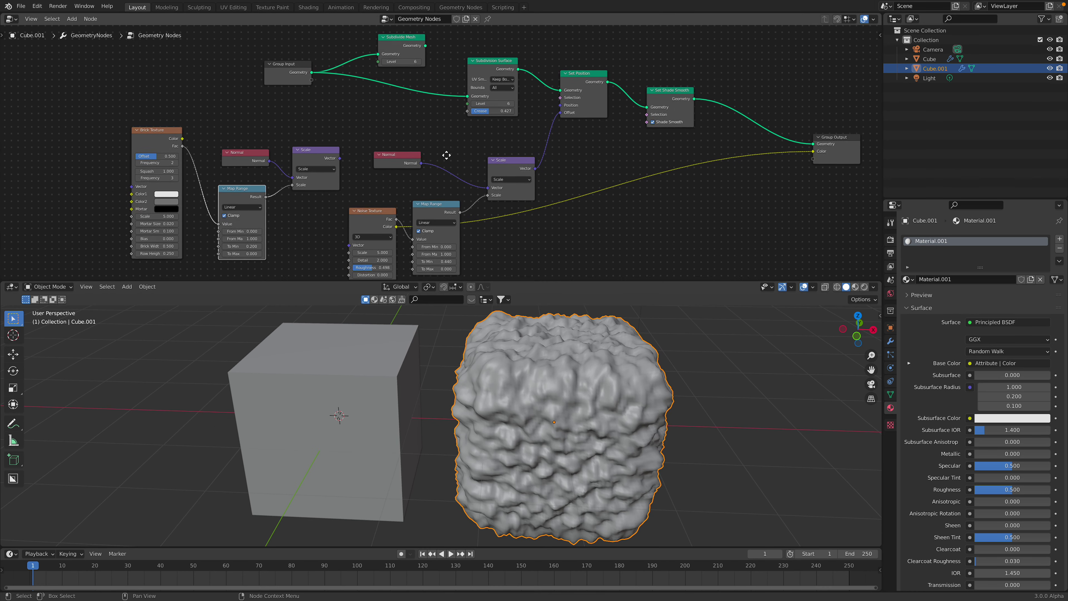
{"action": "scroll", "coordinate": [422, 129], "scroll_direction": "up", "scroll_amount": 2}
{"action": "left_click_drag", "start_coordinate": [480, 133], "coordinate": [509, 133]}
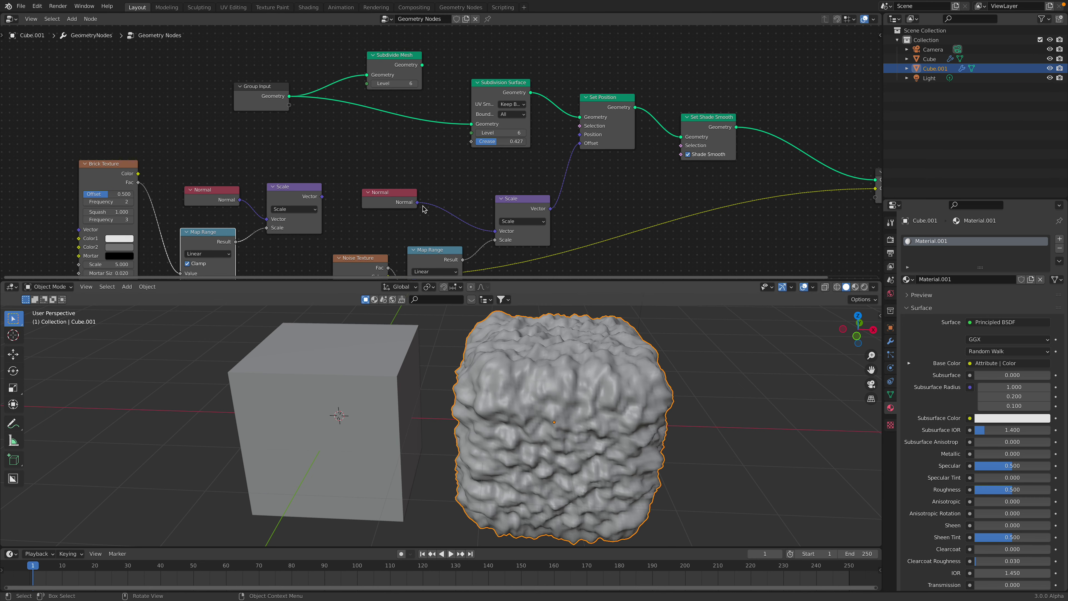
{"action": "middle_click_drag", "start_coordinate": [395, 329], "coordinate": [580, 392]}
{"action": "middle_click_drag", "start_coordinate": [585, 122], "coordinate": [542, 119]}
{"action": "left_click_drag", "start_coordinate": [558, 102], "coordinate": [561, 106]}
{"action": "left_click_drag", "start_coordinate": [660, 114], "coordinate": [648, 110]}
{"action": "middle_click_drag", "start_coordinate": [750, 156], "coordinate": [681, 138]}
{"action": "left_click_drag", "start_coordinate": [785, 160], "coordinate": [756, 156]}
{"action": "middle_click_drag", "start_coordinate": [372, 211], "coordinate": [358, 225]}
{"action": "left_click_drag", "start_coordinate": [389, 193], "coordinate": [389, 172]}
{"action": "middle_click_drag", "start_coordinate": [349, 188], "coordinate": [387, 150]}
{"action": "middle_click_drag", "start_coordinate": [378, 203], "coordinate": [391, 165]}
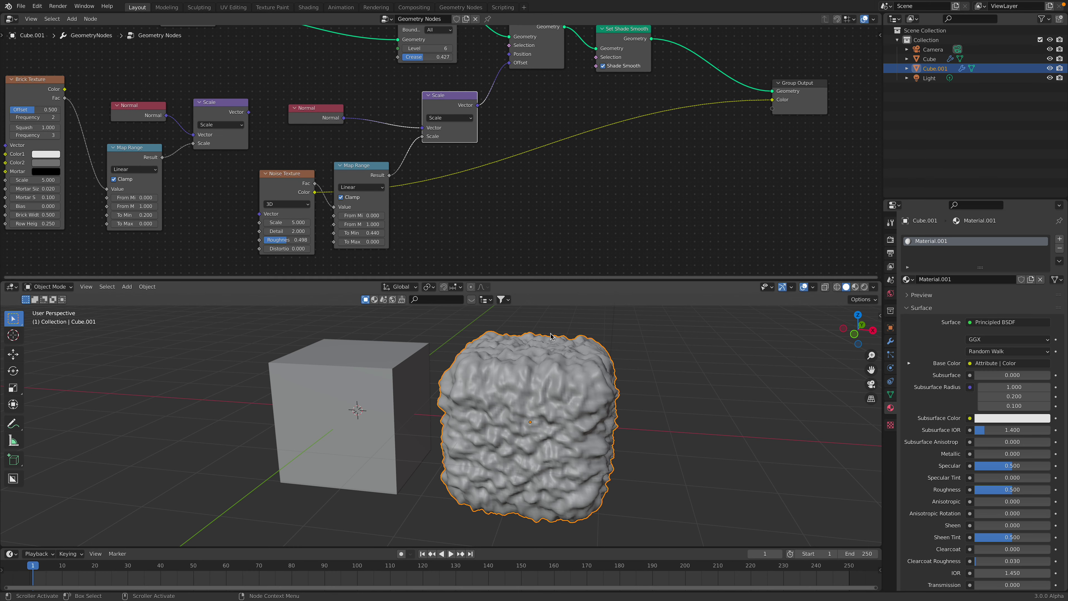
Rearrange the Noise Texture, Map Range, Normal and Scale nodes that feed the Set Position offset
{"action": "middle_click_drag", "start_coordinate": [268, 154], "coordinate": [275, 162]}
{"action": "scroll", "coordinate": [275, 159], "scroll_direction": "down", "scroll_amount": 1}
{"action": "middle_click_drag", "start_coordinate": [352, 178], "coordinate": [352, 188]}
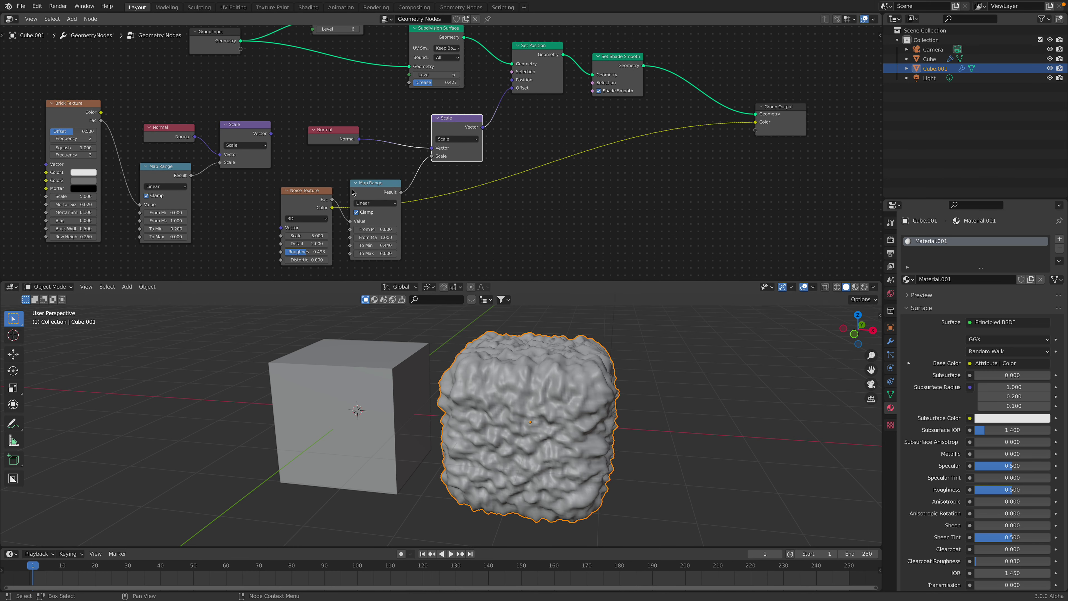
{"action": "left_click_drag", "start_coordinate": [309, 191], "coordinate": [315, 182]}
{"action": "mouse_move", "coordinate": [380, 182]}
{"action": "left_mouse_down"}
{"action": "mouse_move", "coordinate": [450, 187]}
{"action": "mouse_move", "coordinate": [395, 170]}
{"action": "left_mouse_up"}
{"action": "scroll", "coordinate": [401, 171], "scroll_direction": "up", "scroll_amount": 1}
{"action": "left_click_drag", "start_coordinate": [443, 118], "coordinate": [443, 120]}
{"action": "left_click_drag", "start_coordinate": [311, 129], "coordinate": [354, 123]}
{"action": "scroll", "coordinate": [357, 123], "scroll_direction": "up", "scroll_amount": 1}
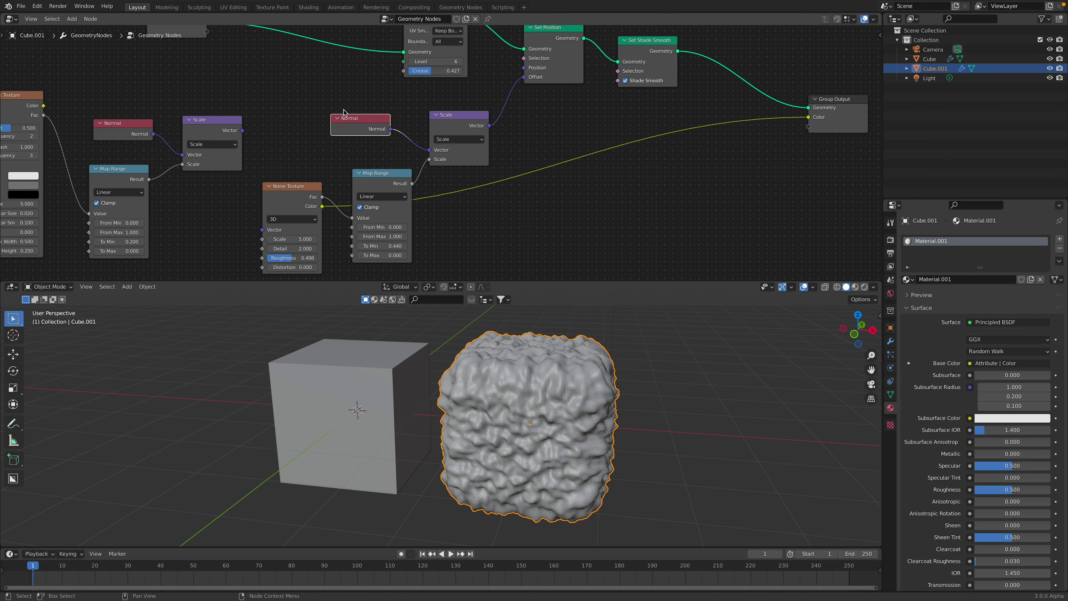
{"action": "left_click_drag", "start_coordinate": [440, 144], "coordinate": [440, 137]}
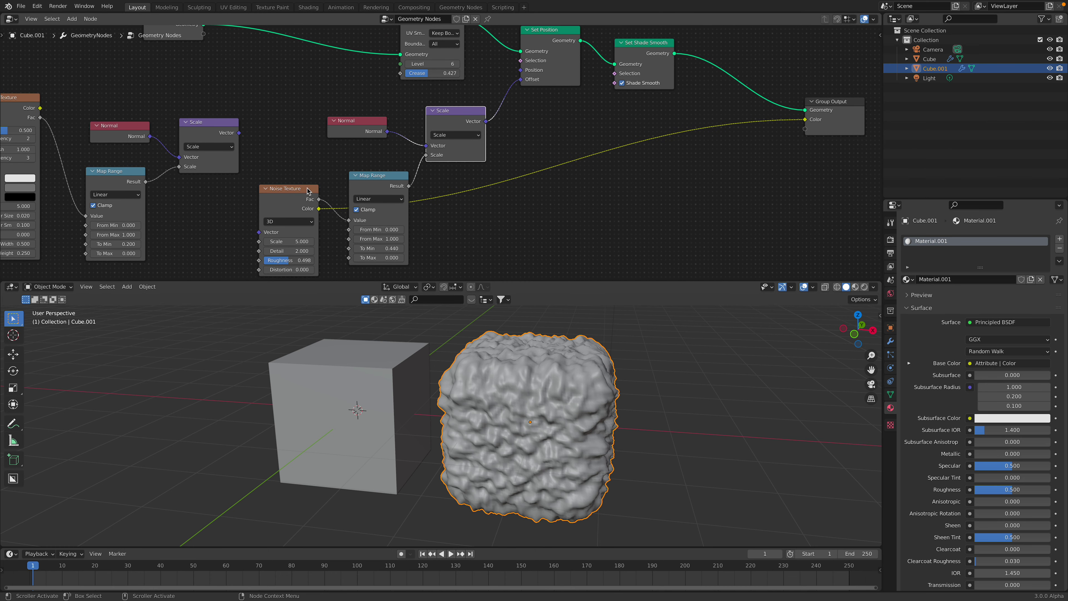
Save the current displacement test file and create a new file from the General template
{"action": "scroll", "coordinate": [322, 206], "scroll_direction": "down", "scroll_amount": 1}
{"action": "key", "text": "ctrl+s"}
{"action": "middle_click_drag", "start_coordinate": [437, 320], "coordinate": [464, 316]}
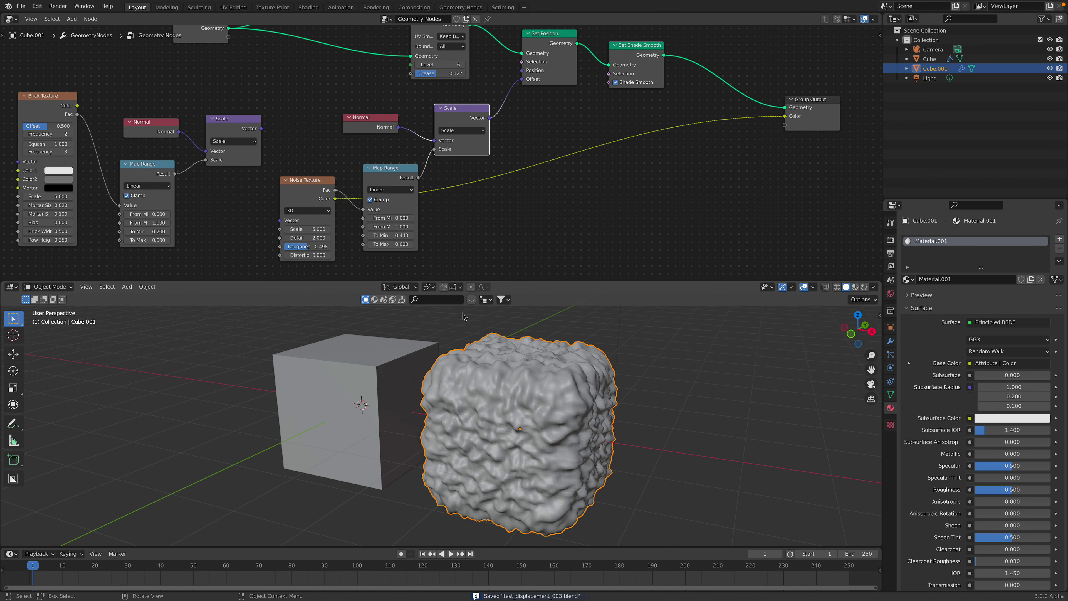
{"action": "left_click", "coordinate": [21, 6]}
{"action": "mouse_move", "coordinate": [34, 18]}
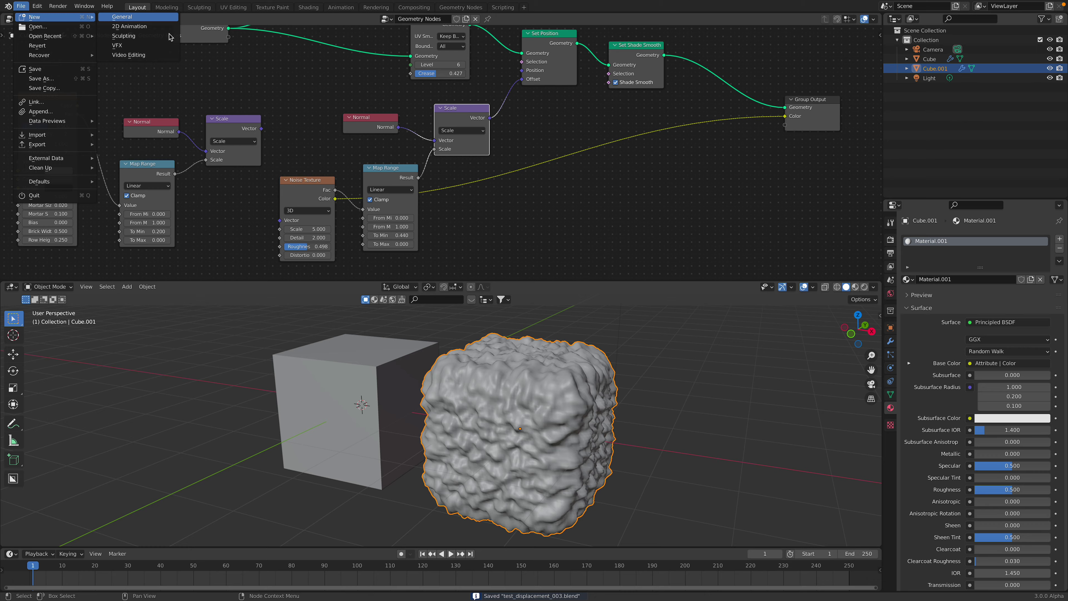
{"action": "left_click", "coordinate": [138, 19]}
Save the new scene to the Desktop as proc_shader_001.blend
{"action": "scroll", "coordinate": [550, 259], "scroll_direction": "up", "scroll_amount": 1}
{"action": "middle_click_drag", "start_coordinate": [548, 268], "coordinate": [560, 278], "text": "shift"}
{"action": "key", "text": "ctrl+s"}
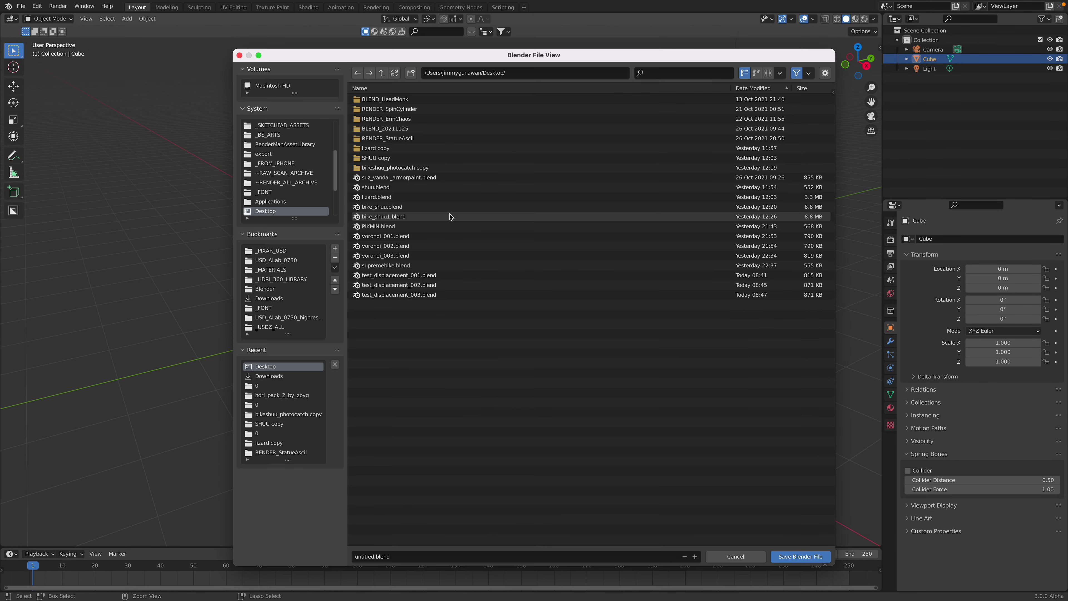
{"action": "left_click", "coordinate": [362, 557]}
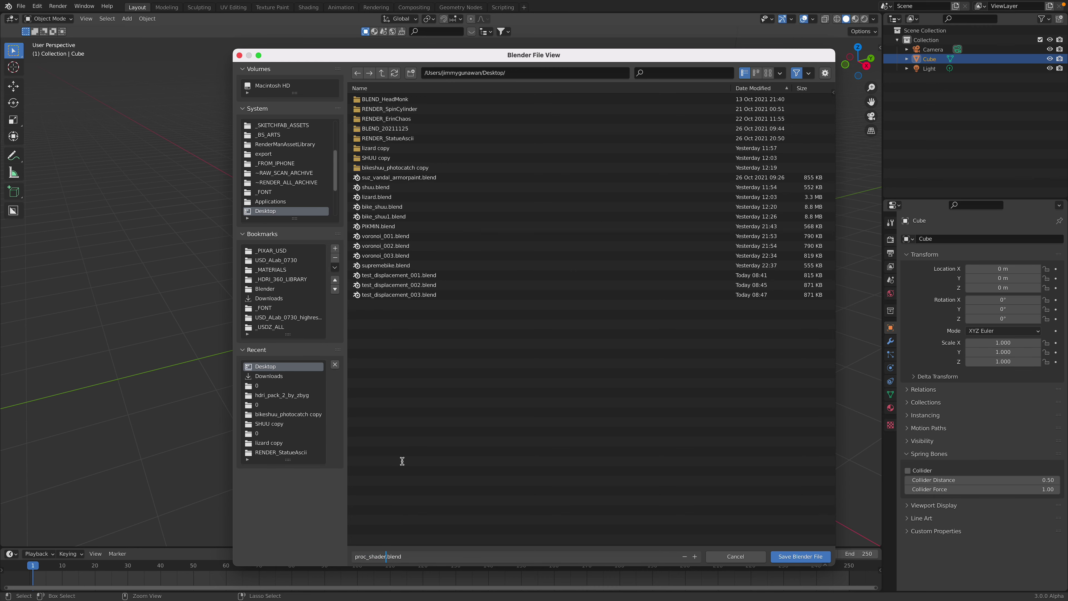
{"action": "key", "text": "Return"}
{"action": "left_click", "coordinate": [783, 557]}
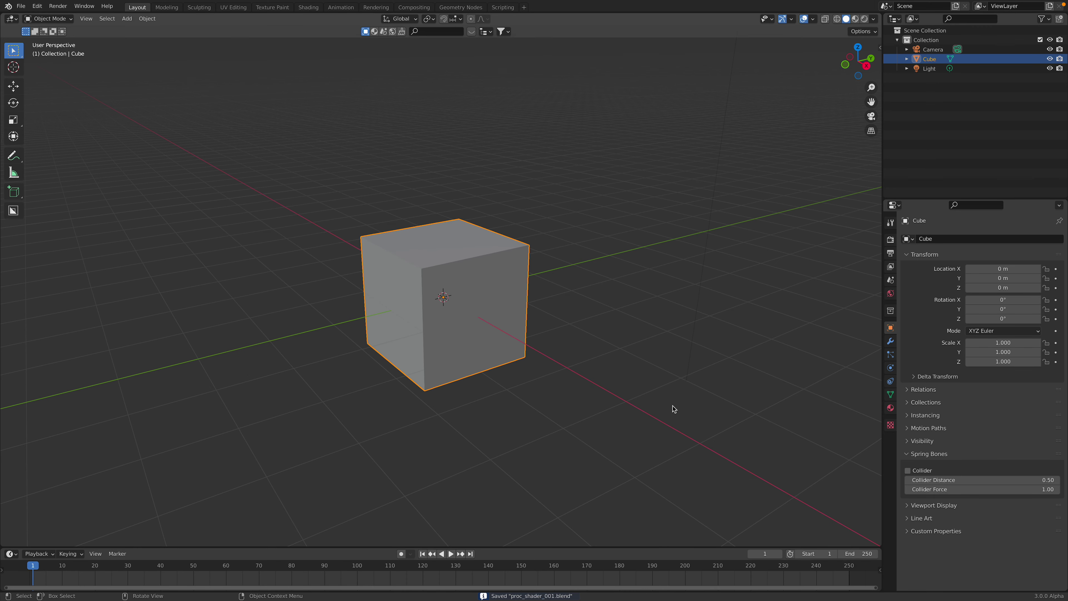
Add a Subdivision Surface modifier to the default cube, using the Simple type and a viewport level of 3
{"action": "middle_click_drag", "start_coordinate": [584, 282], "coordinate": [816, 359]}
{"action": "left_click", "coordinate": [890, 342]}
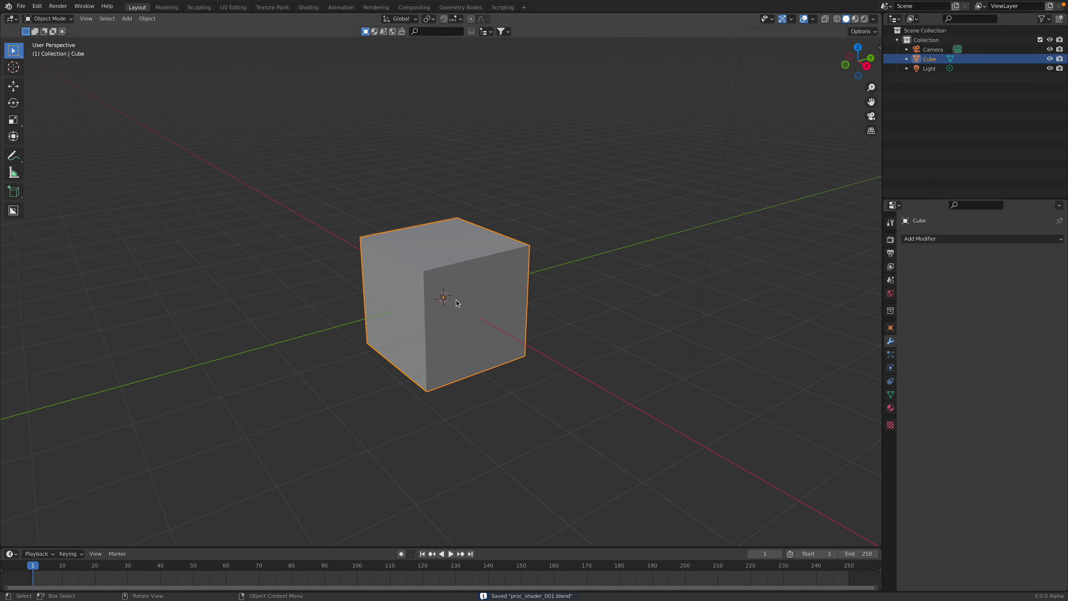
{"action": "left_click", "coordinate": [974, 238]}
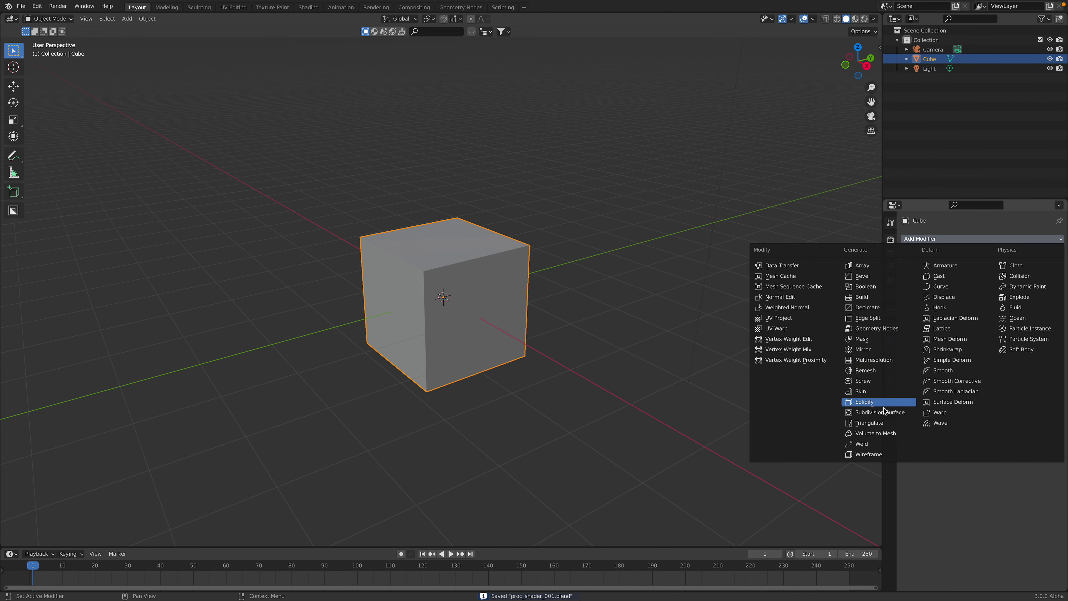
{"action": "left_click", "coordinate": [866, 408]}
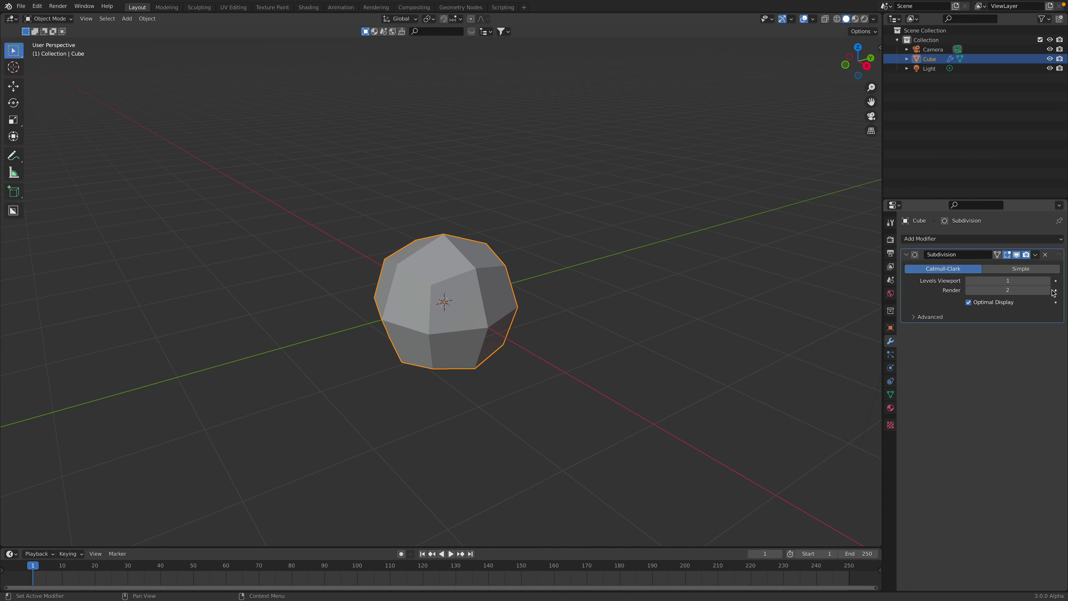
{"action": "left_click", "coordinate": [1047, 281]}
{"action": "left_click", "coordinate": [1046, 281]}
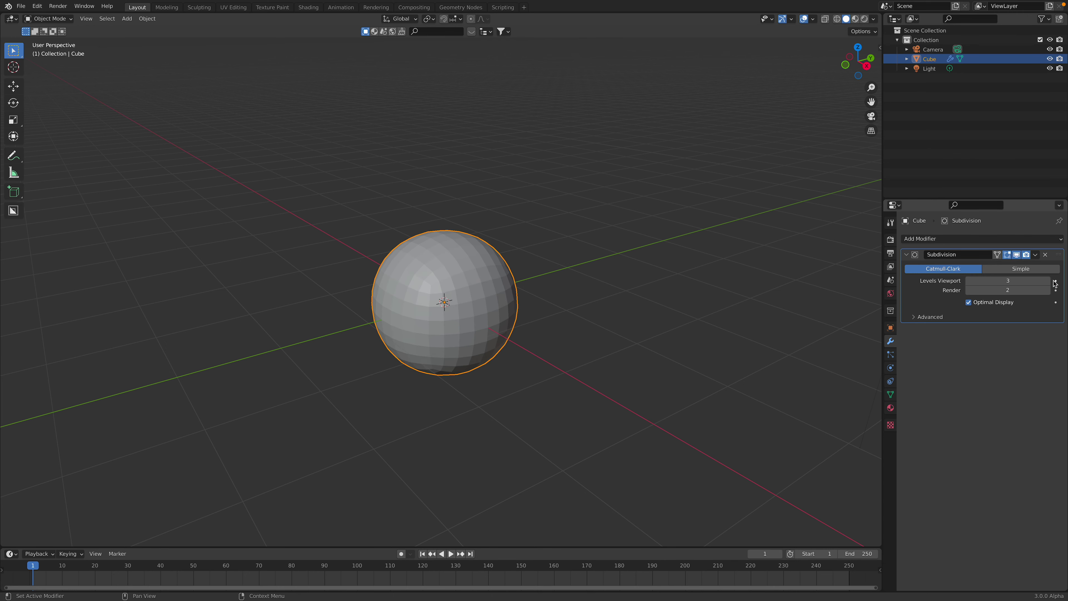
{"action": "left_click", "coordinate": [1042, 269]}
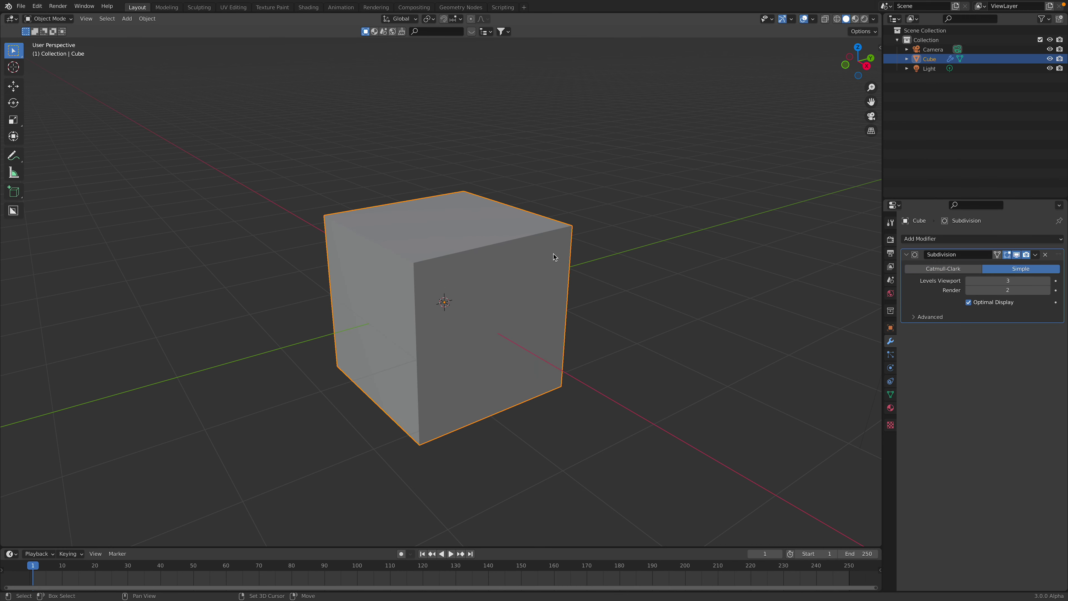
{"action": "middle_click_drag", "start_coordinate": [558, 245], "coordinate": [520, 300], "text": "shift"}
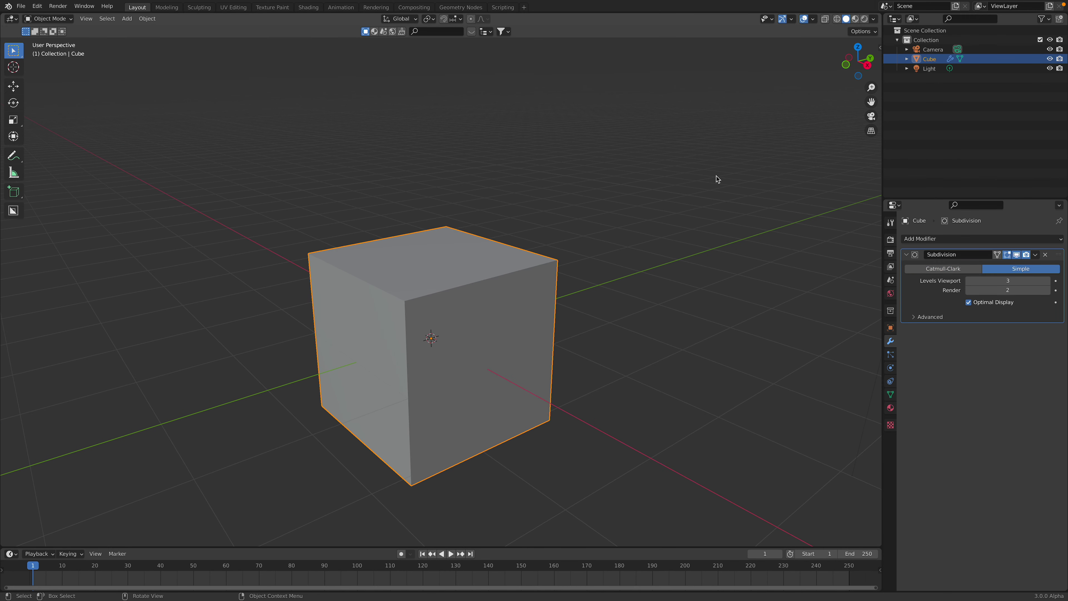
Split the 3D viewport into two stacked areas and turn the upper one into a Shader Editor for the cube's material
{"action": "left_click_drag", "start_coordinate": [879, 15], "coordinate": [421, 236]}
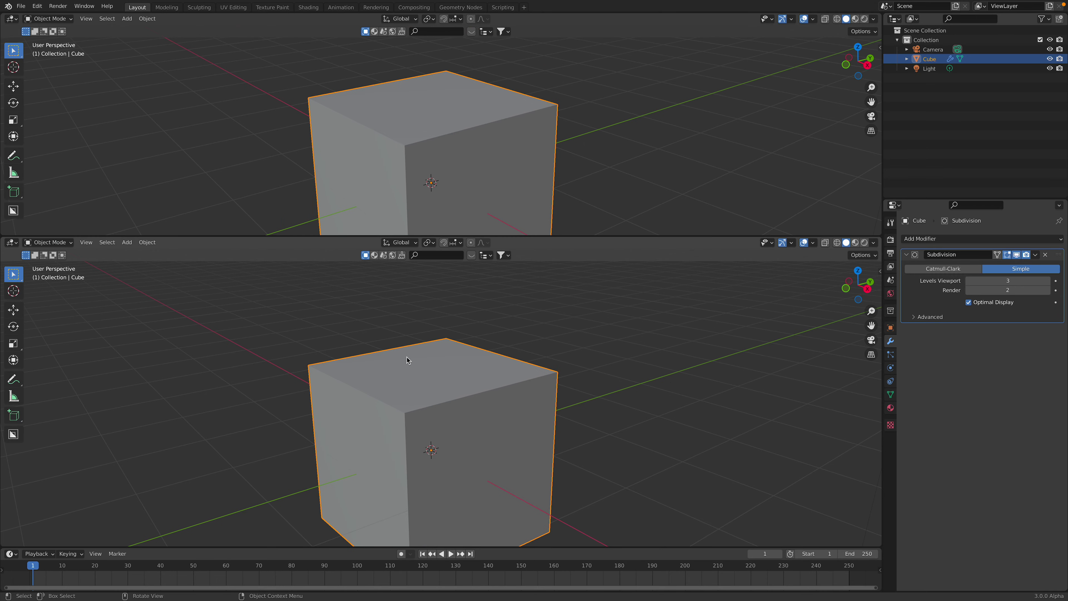
{"action": "left_click", "coordinate": [890, 407]}
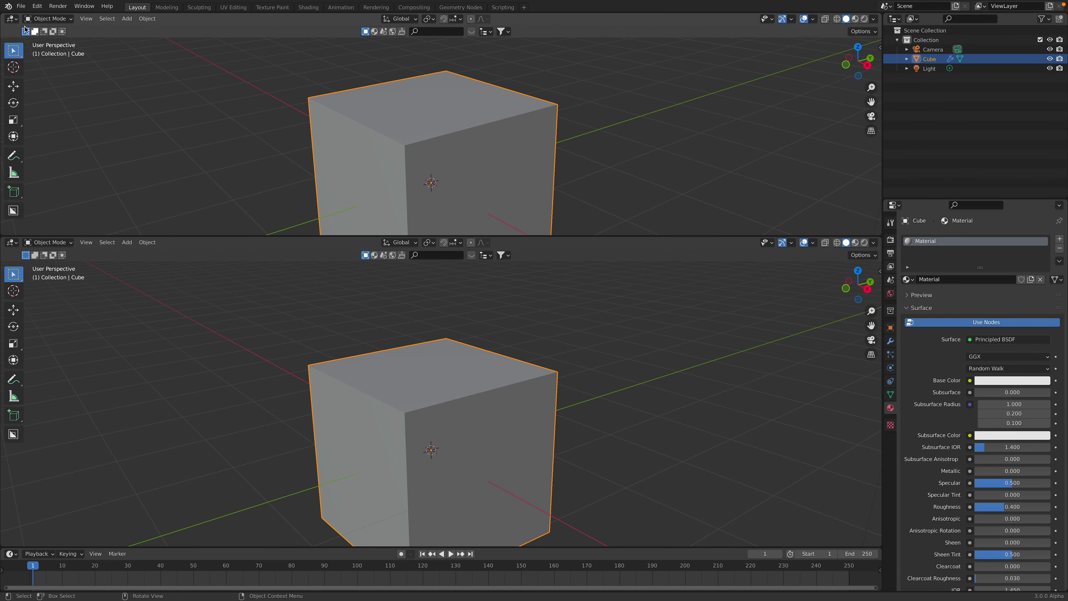
{"action": "left_click", "coordinate": [12, 19]}
{"action": "left_click", "coordinate": [38, 72]}
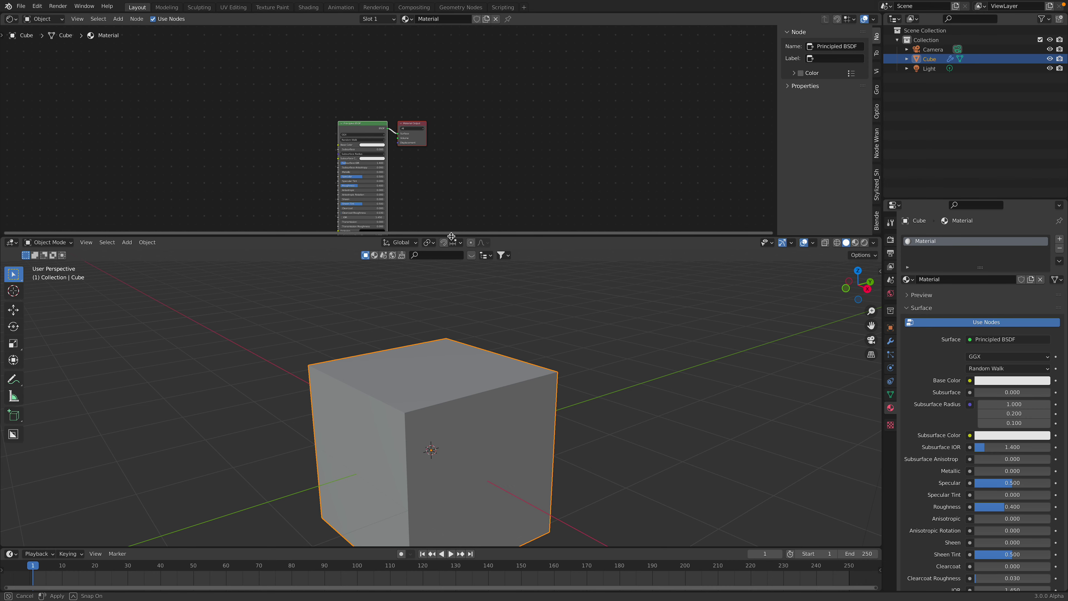
{"action": "left_click_drag", "start_coordinate": [451, 236], "coordinate": [451, 276]}
Space the Principled BSDF and Material Output nodes apart in the Shader Editor
{"action": "scroll", "coordinate": [351, 169], "scroll_direction": "up", "scroll_amount": 7}
{"action": "middle_click_drag", "start_coordinate": [336, 188], "coordinate": [405, 137]}
{"action": "scroll", "coordinate": [379, 147], "scroll_direction": "up", "scroll_amount": 1}
{"action": "left_click_drag", "start_coordinate": [478, 78], "coordinate": [518, 90]}
{"action": "left_click", "coordinate": [417, 63]}
{"action": "left_click_drag", "start_coordinate": [413, 90], "coordinate": [389, 72]}
{"action": "middle_click_drag", "start_coordinate": [364, 103], "coordinate": [343, 83]}
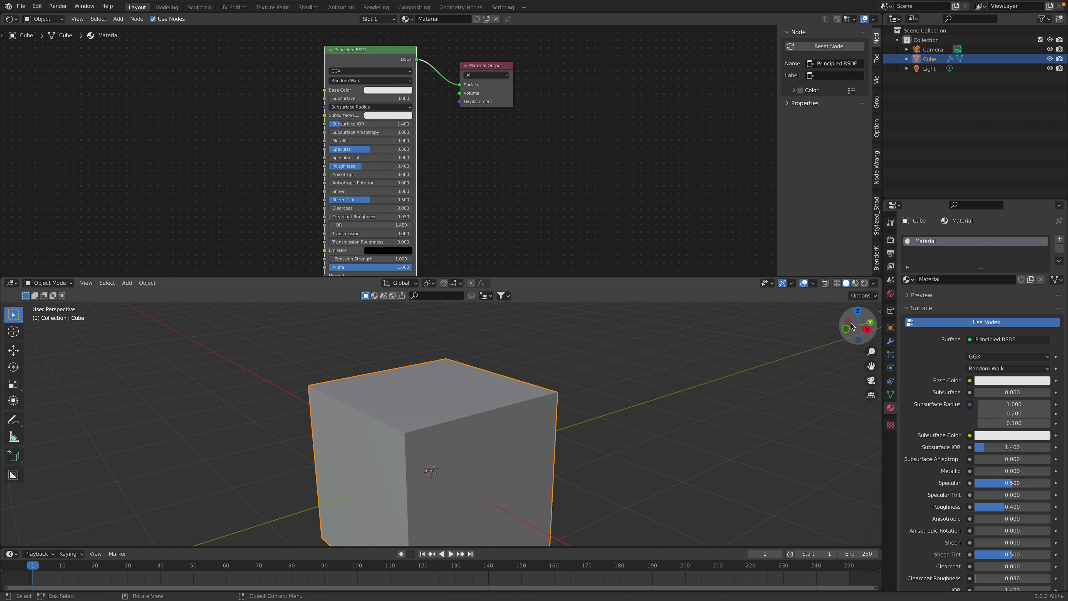
Set the render engine to Cycles with the Experimental feature set, and expand the Subdivision modifier's advanced settings
{"action": "left_click", "coordinate": [891, 239]}
{"action": "left_click", "coordinate": [994, 240]}
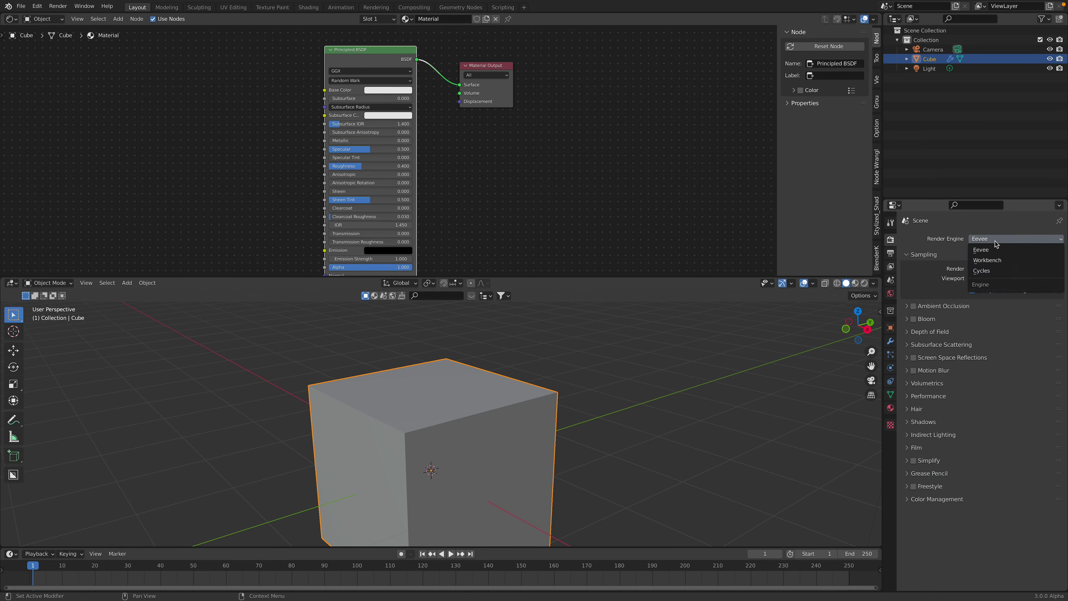
{"action": "left_click", "coordinate": [997, 276]}
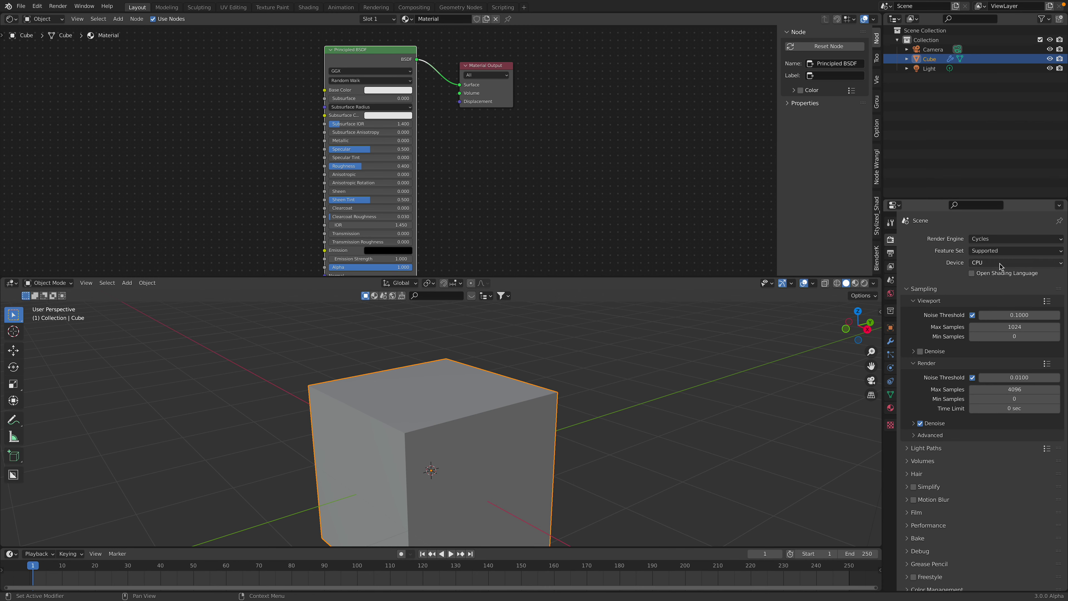
{"action": "left_click", "coordinate": [1000, 264]}
{"action": "left_click", "coordinate": [1003, 251]}
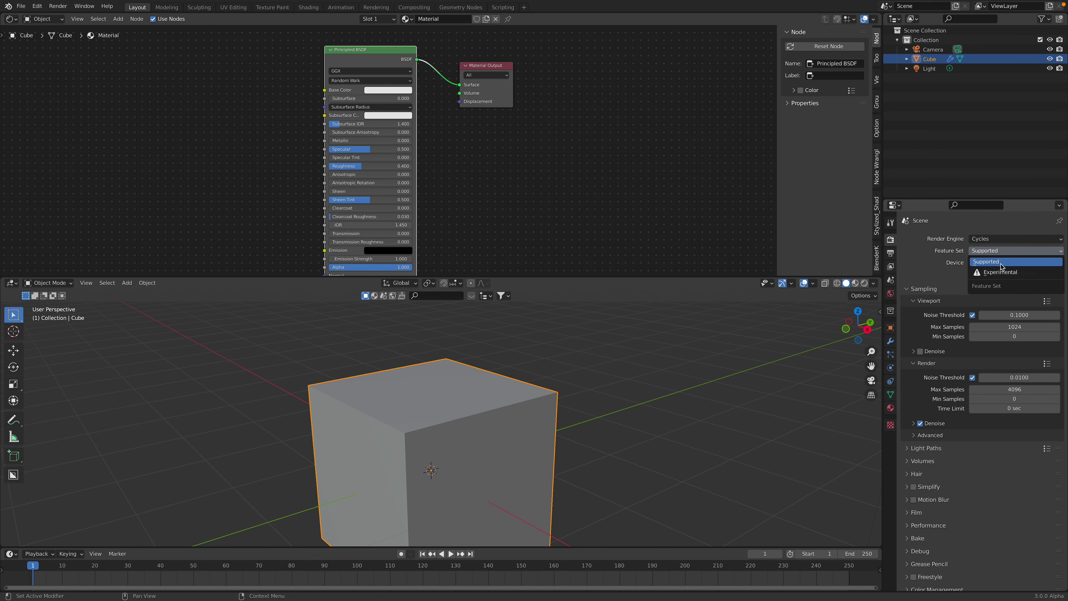
{"action": "left_click", "coordinate": [1008, 273]}
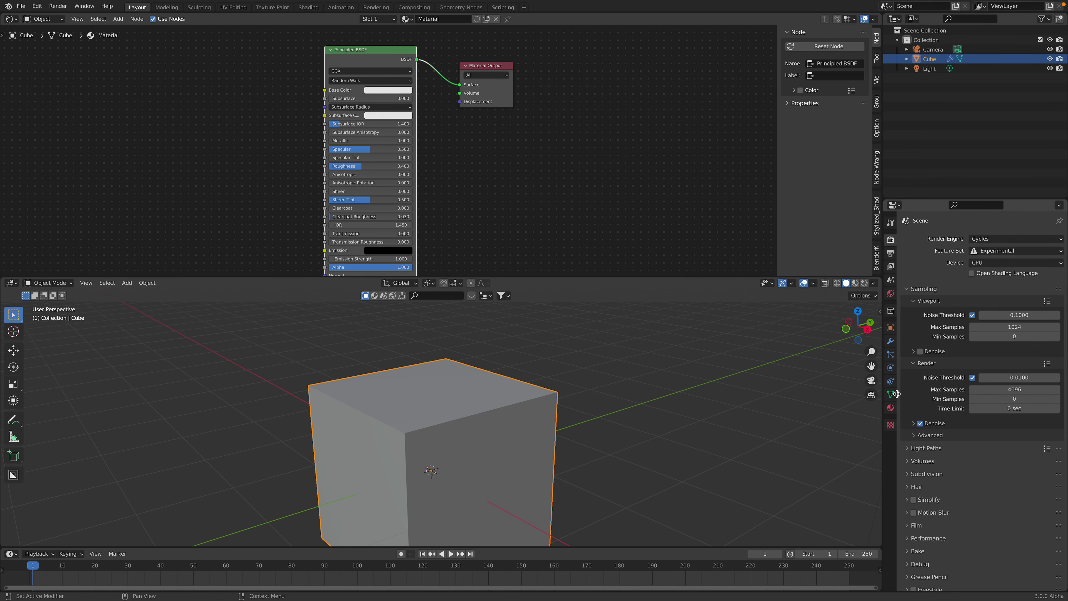
{"action": "left_click", "coordinate": [890, 341]}
{"action": "left_click", "coordinate": [928, 328]}
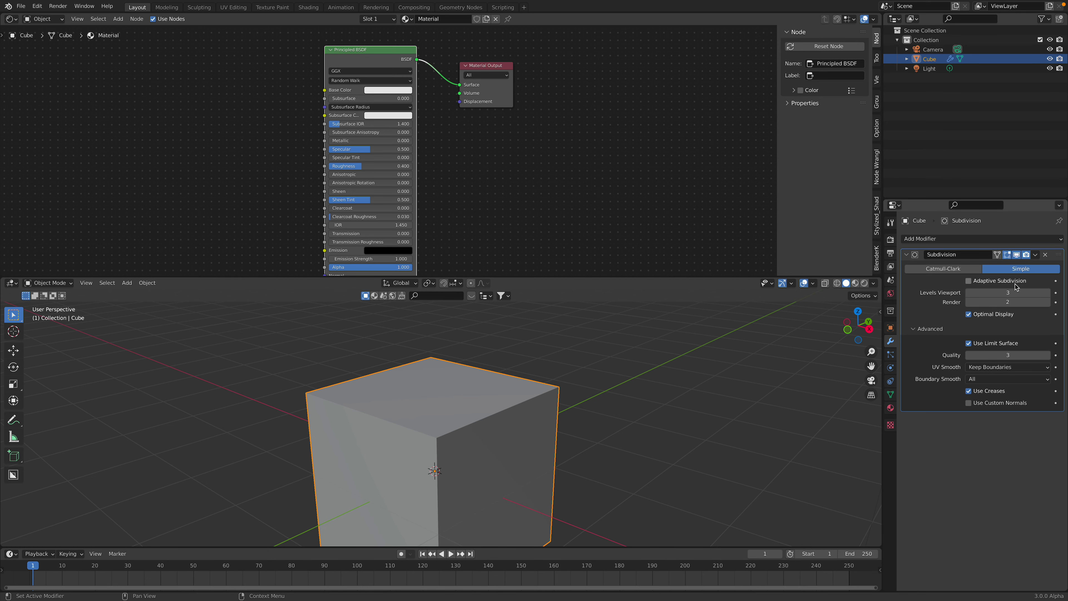
Add a Noise Texture node ahead of the Principled BSDF in the cube's material
{"action": "middle_click_drag", "start_coordinate": [225, 107], "coordinate": [257, 114]}
{"action": "key", "text": "shift+a"}
{"action": "left_click", "coordinate": [247, 113]}
{"action": "type", "text": "nos"}
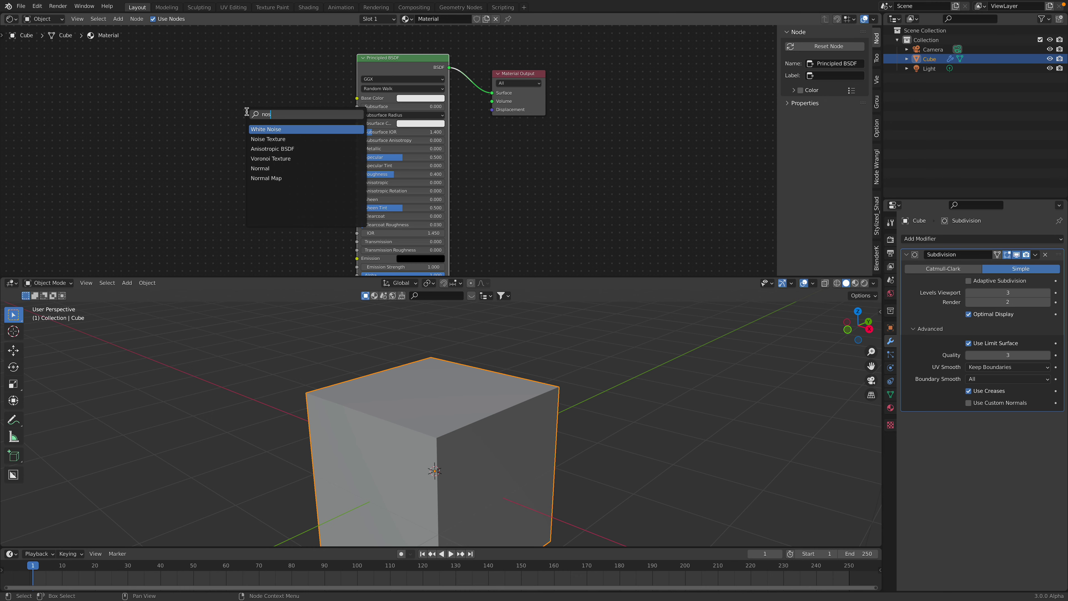
{"action": "key", "text": "Down"}
{"action": "key", "text": "Return"}
{"action": "left_click", "coordinate": [185, 105]}
Add a Displacement node between the Noise Texture and the Principled BSDF
{"action": "scroll", "coordinate": [506, 144], "scroll_direction": "up", "scroll_amount": 2}
{"action": "key", "text": "shift+a"}
{"action": "left_click", "coordinate": [512, 142]}
{"action": "type", "text": "displ"}
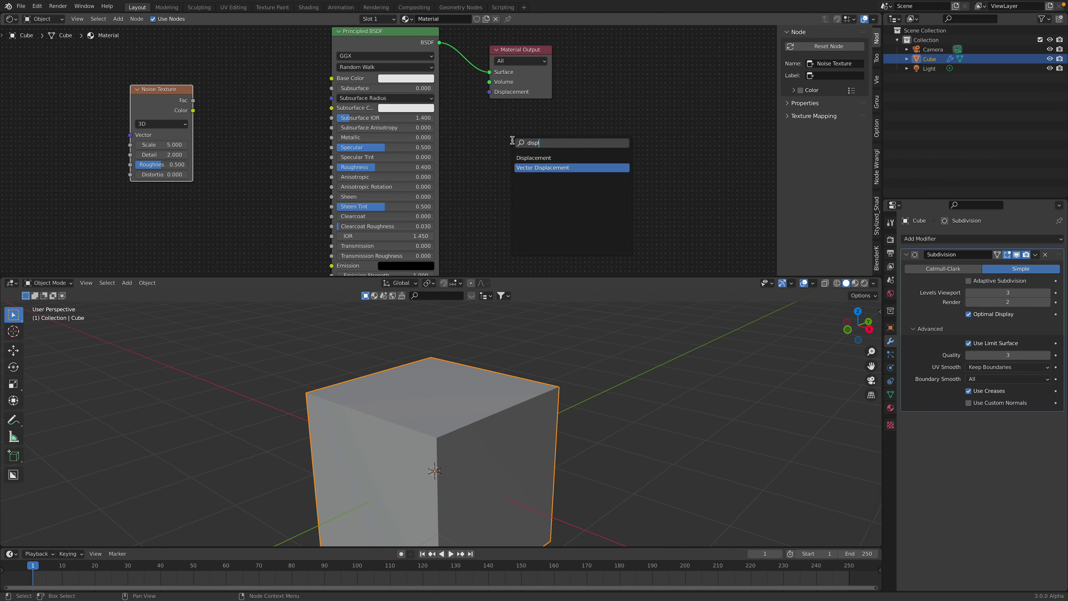
{"action": "left_click", "coordinate": [533, 158]}
{"action": "left_click", "coordinate": [295, 119]}
Add a Vector Displacement node and place it just beneath the Displacement node
{"action": "key", "text": "shift+a"}
{"action": "type", "text": "vec"}
{"action": "left_click", "coordinate": [607, 203]}
{"action": "left_click", "coordinate": [499, 184]}
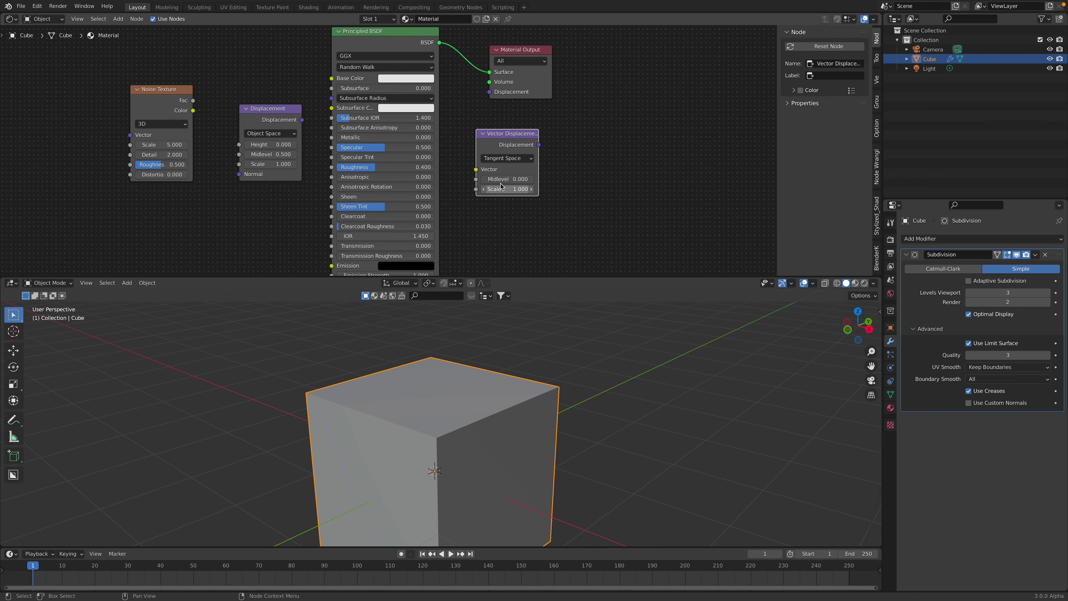
{"action": "left_click", "coordinate": [257, 247]}
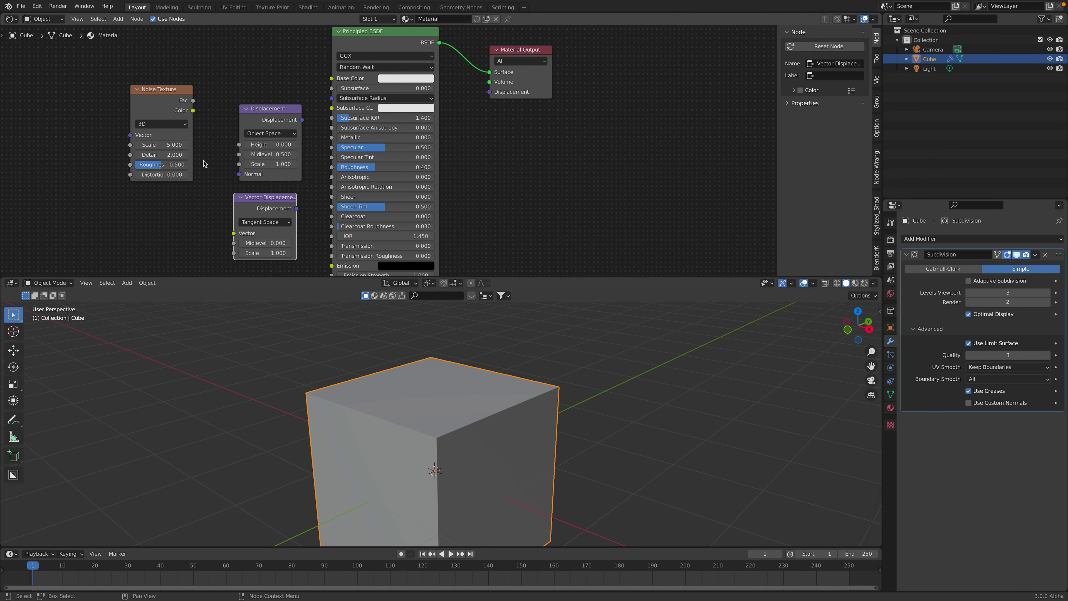
Connect the Noise Texture's Color to the Vector Displacement's Vector and its Fac to the Displacement's Height, spacing the nodes apart
{"action": "left_click_drag", "start_coordinate": [191, 105], "coordinate": [160, 112]}
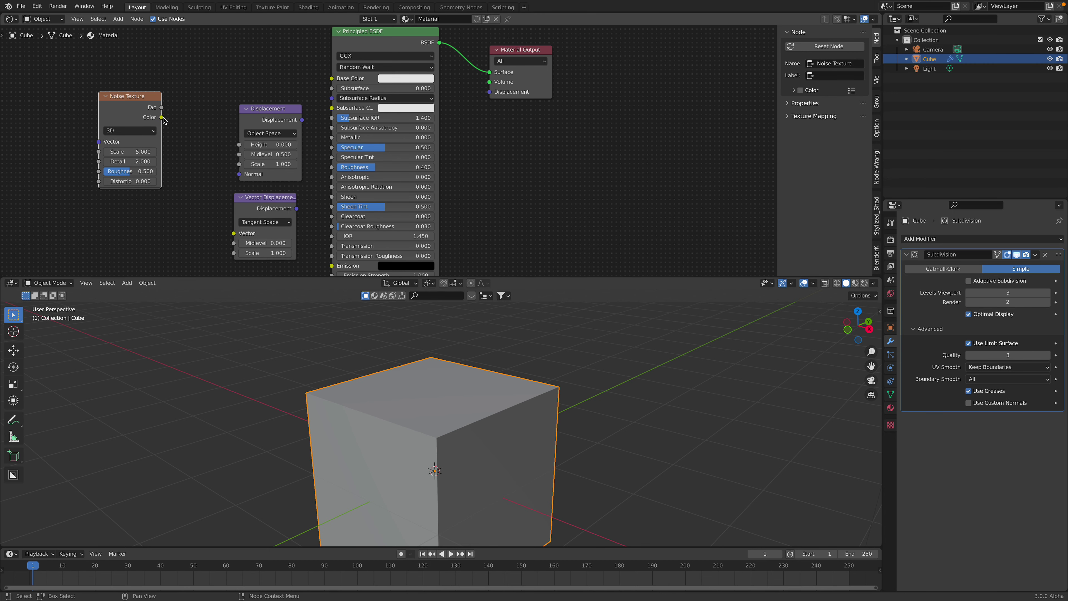
{"action": "left_click_drag", "start_coordinate": [233, 235], "coordinate": [234, 233]}
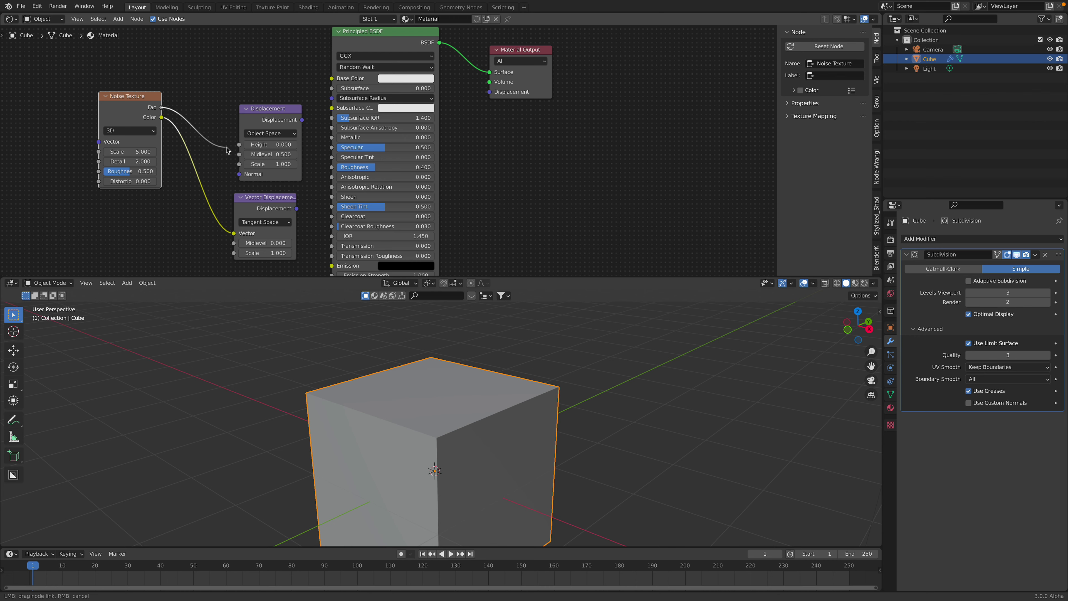
{"action": "left_click_drag", "start_coordinate": [237, 146], "coordinate": [238, 145]}
{"action": "left_click_drag", "start_coordinate": [266, 113], "coordinate": [252, 110]}
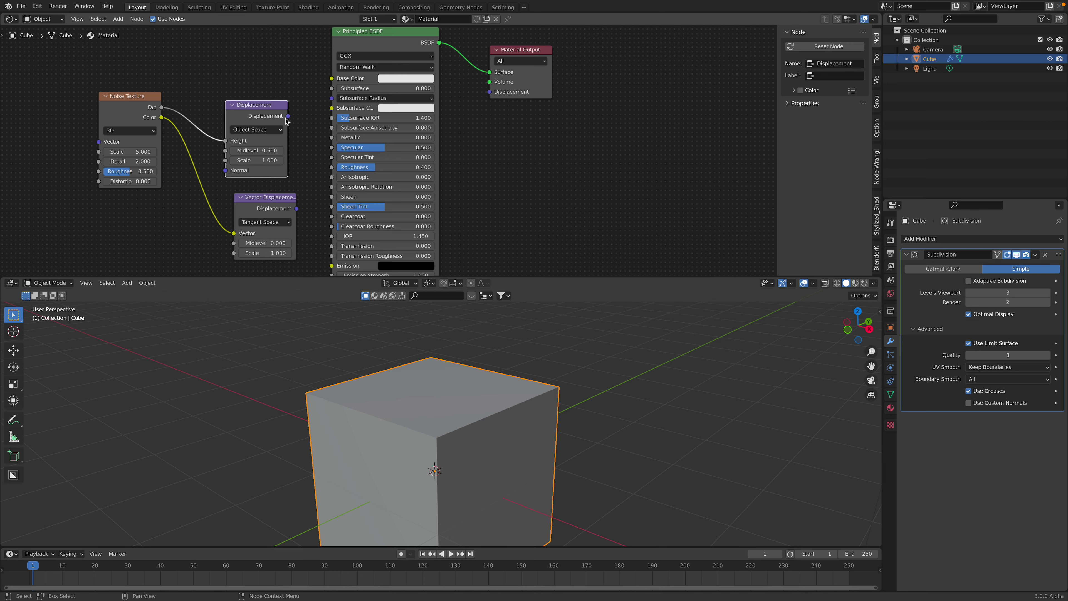
Connect the Displacement node to the Material Output's Displacement input and show the cube in Rendered viewport shading
{"action": "middle_click_drag", "start_coordinate": [447, 460], "coordinate": [449, 426], "text": "shift"}
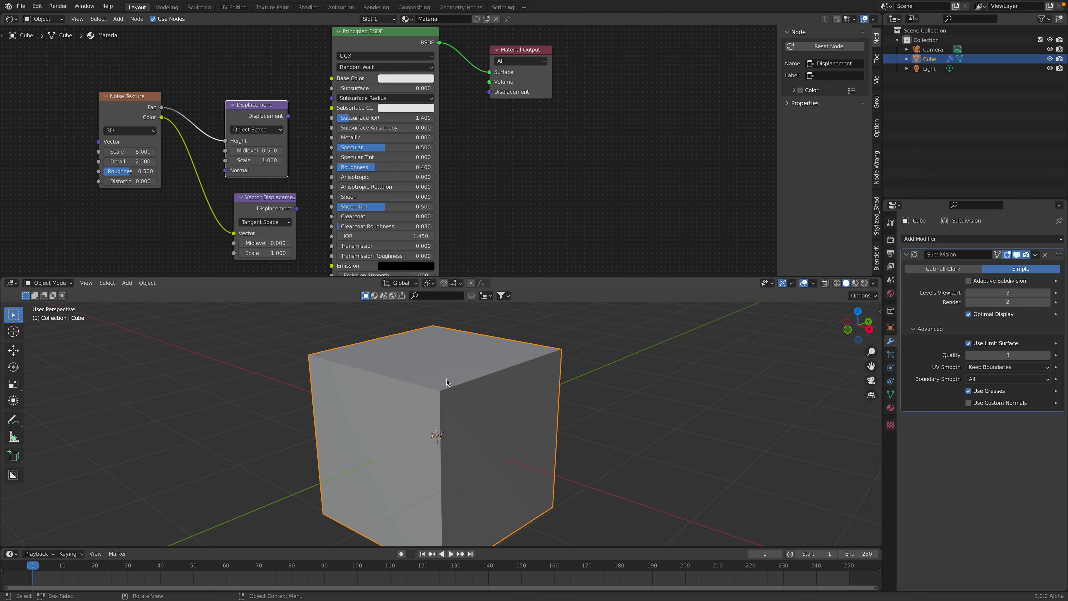
{"action": "middle_click_drag", "start_coordinate": [434, 373], "coordinate": [474, 410], "text": "ctrl"}
{"action": "left_click_drag", "start_coordinate": [289, 116], "coordinate": [489, 92]}
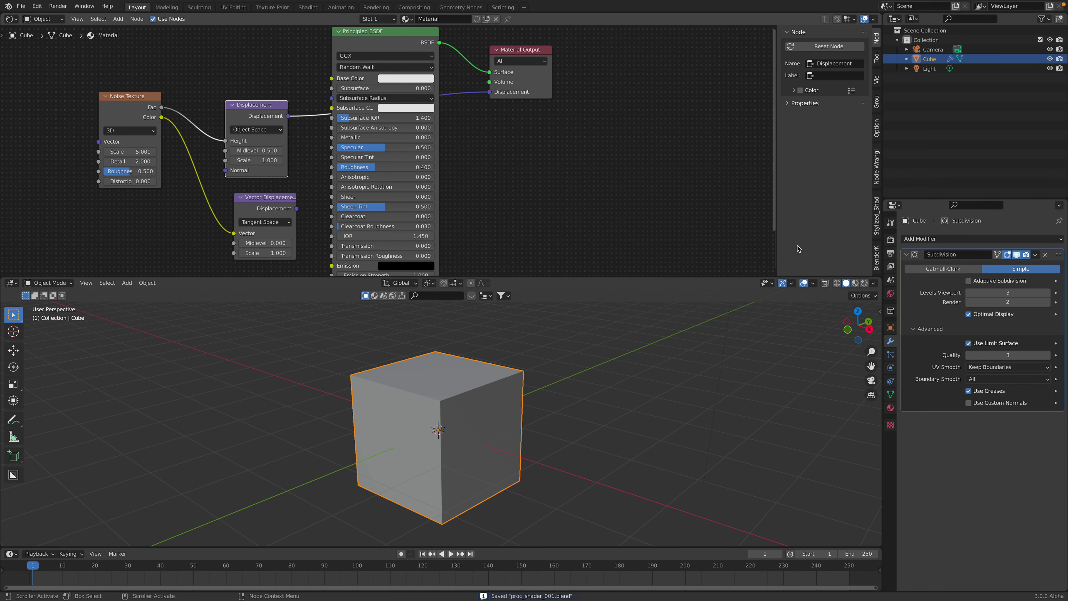
{"action": "left_click", "coordinate": [864, 282]}
{"action": "middle_click_drag", "start_coordinate": [493, 421], "coordinate": [420, 365]}
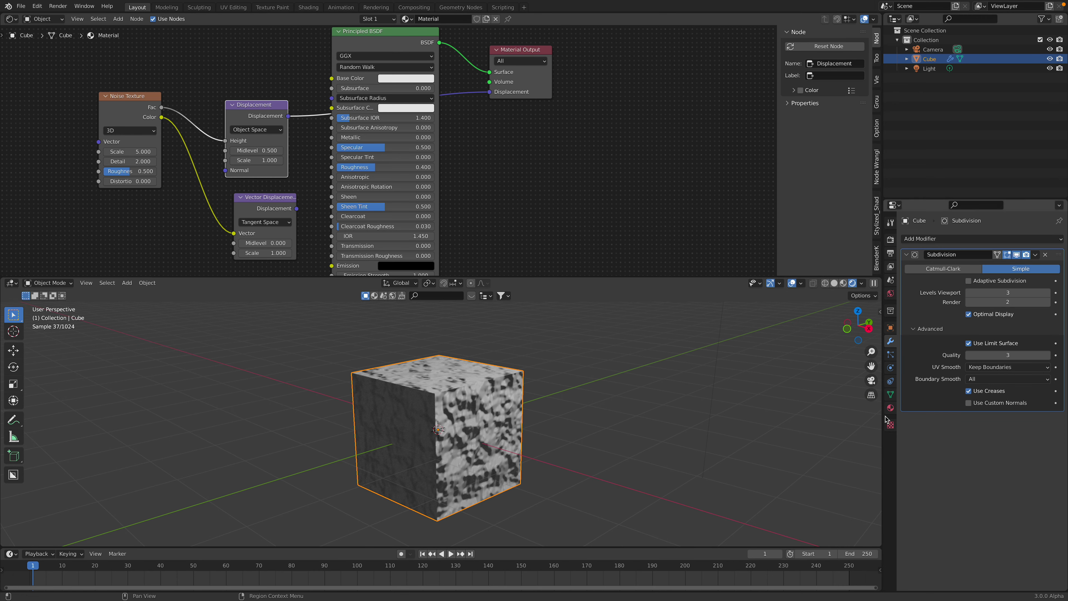
Set the material's surface displacement method to Displacement and Bump
{"action": "left_click", "coordinate": [891, 408]}
{"action": "scroll", "coordinate": [967, 526], "scroll_direction": "down", "scroll_amount": 10}
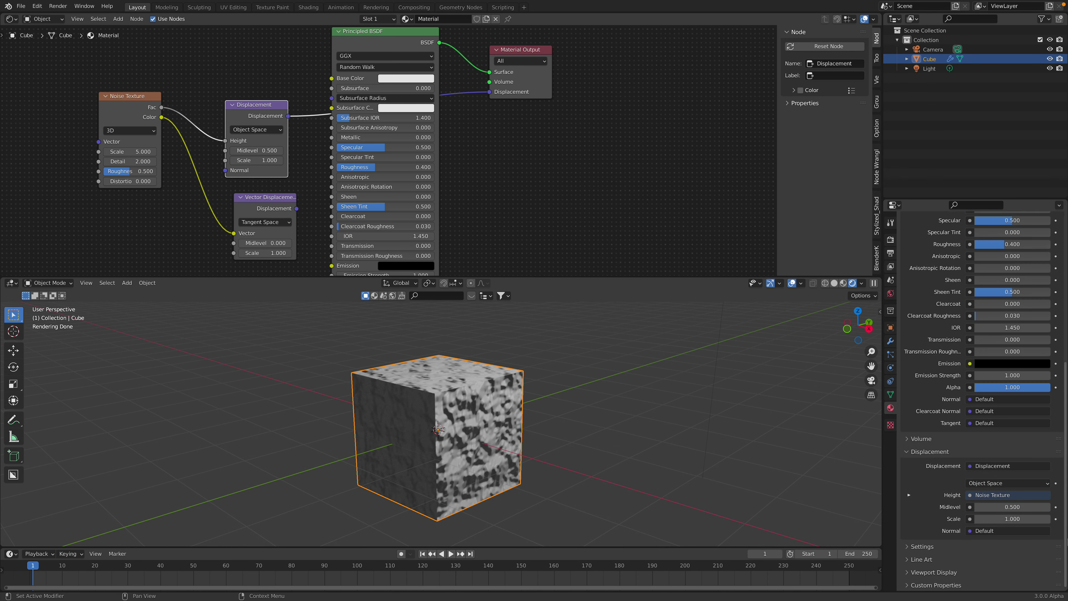
{"action": "left_click", "coordinate": [950, 572]}
{"action": "scroll", "coordinate": [967, 551], "scroll_direction": "down", "scroll_amount": 8}
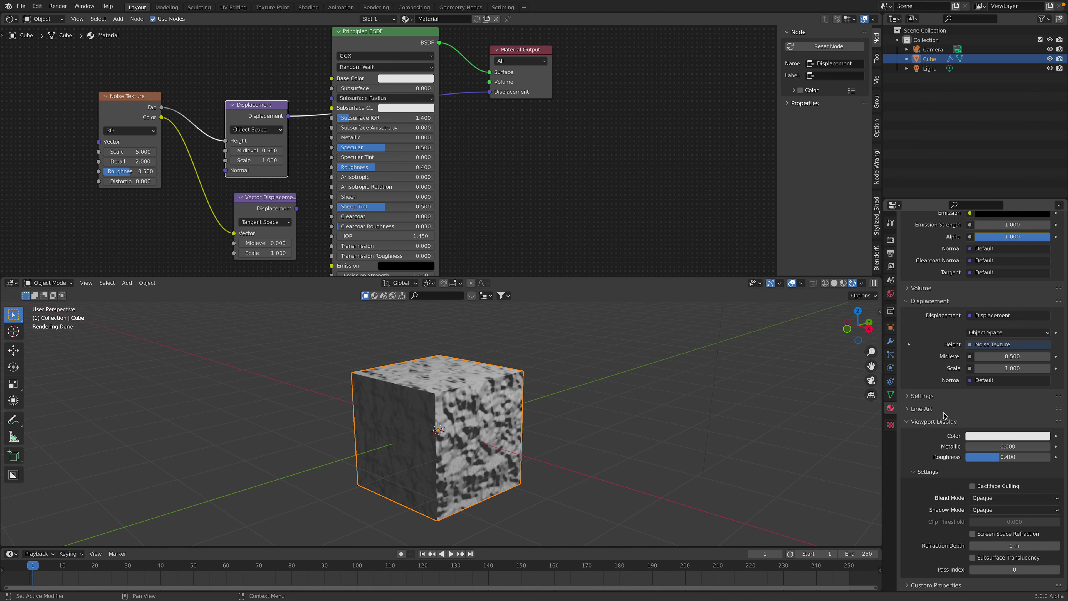
{"action": "left_click", "coordinate": [933, 398]}
{"action": "left_click", "coordinate": [996, 462]}
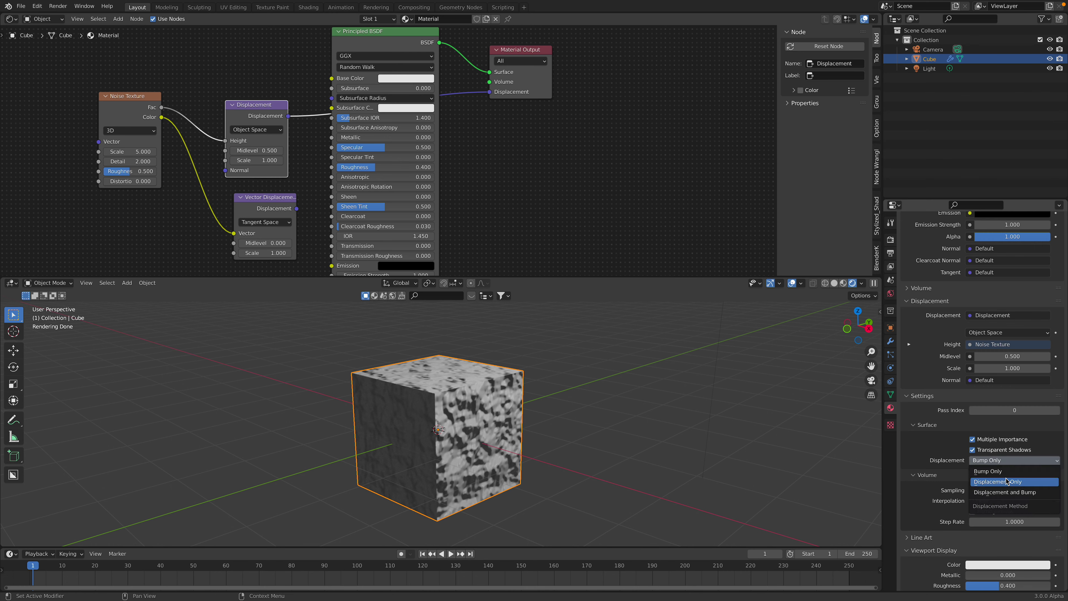
{"action": "left_click", "coordinate": [1005, 494]}
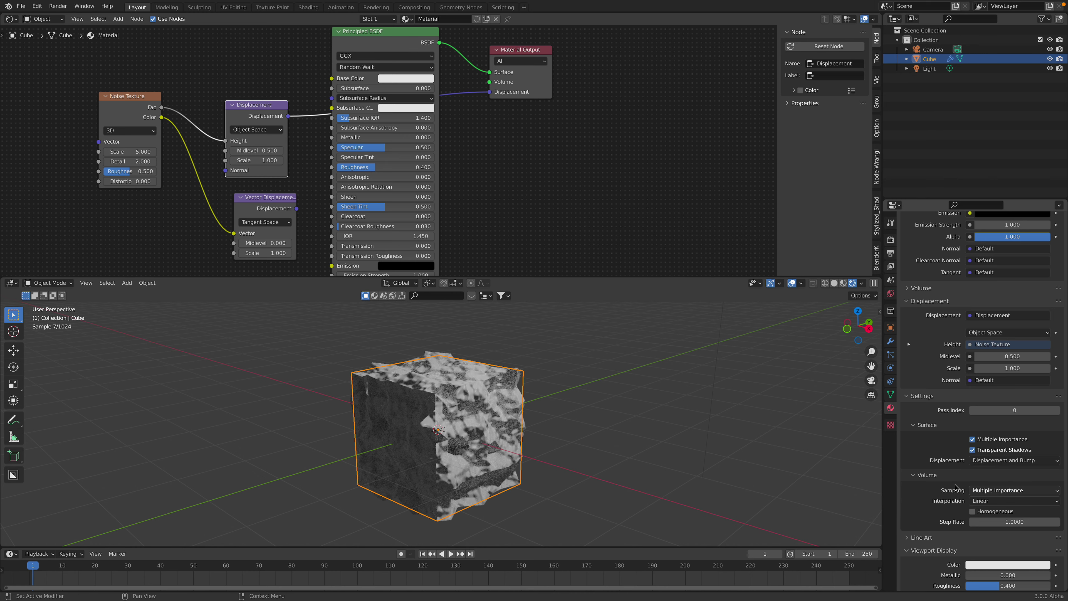
Deselect the cube and raise its Subdivision modifier's viewport level to 5
{"action": "left_click", "coordinate": [669, 409]}
{"action": "middle_click_drag", "start_coordinate": [669, 409], "coordinate": [619, 359]}
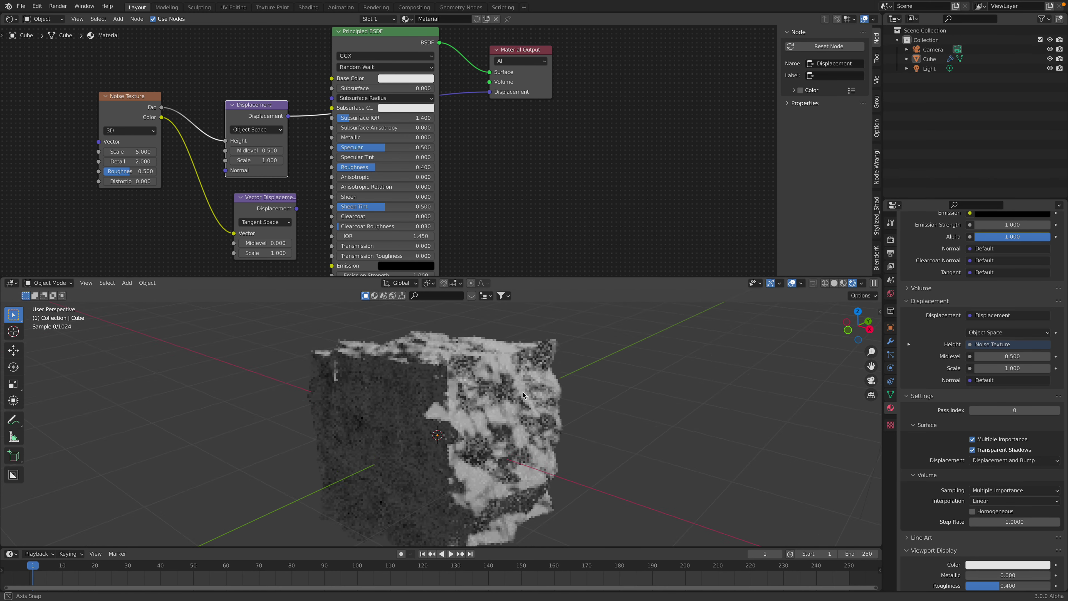
{"action": "middle_click_drag", "start_coordinate": [522, 391], "coordinate": [631, 378]}
{"action": "left_click", "coordinate": [890, 340]}
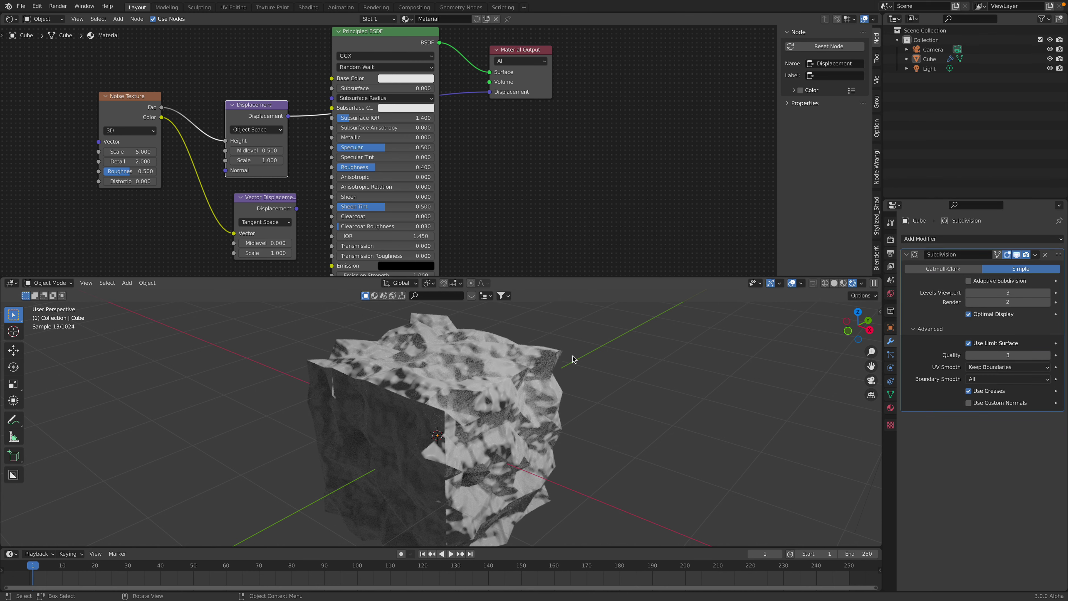
{"action": "left_click", "coordinate": [1048, 292]}
{"action": "left_click", "coordinate": [1048, 293]}
{"action": "middle_click_drag", "start_coordinate": [496, 420], "coordinate": [631, 452]}
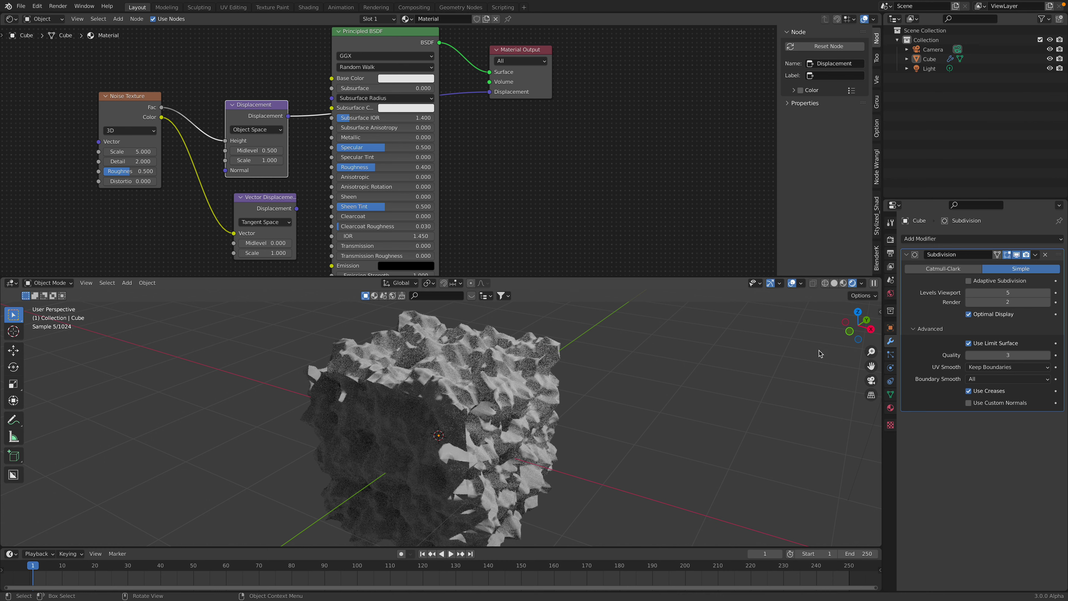
Enable Adaptive Subdivision on the cube's Subdivision modifier and view the displaced surface
{"action": "left_click", "coordinate": [969, 281]}
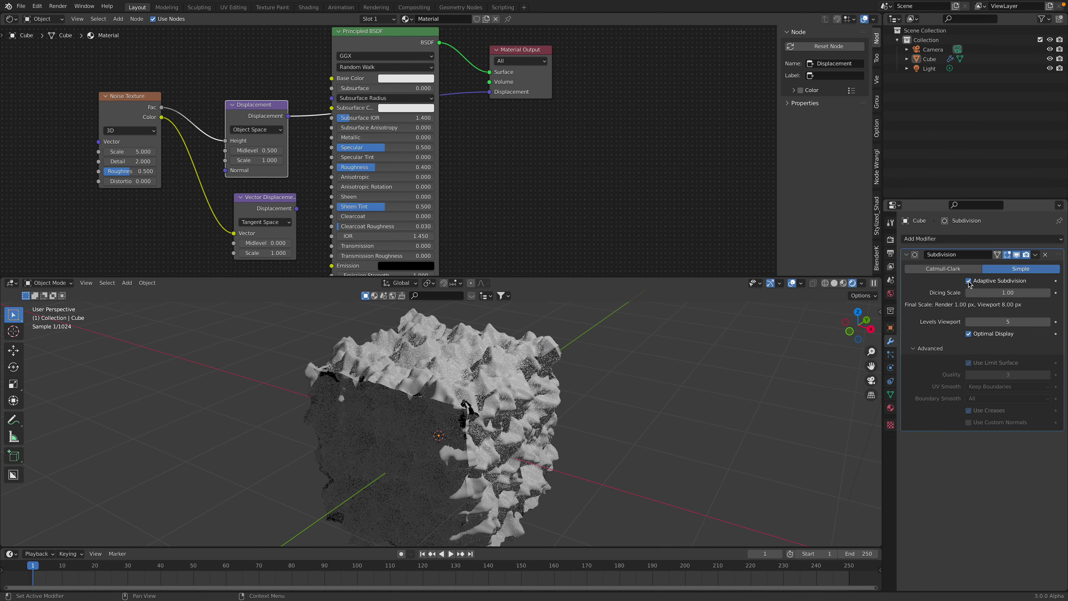
{"action": "middle_click_drag", "start_coordinate": [582, 437], "coordinate": [570, 389]}
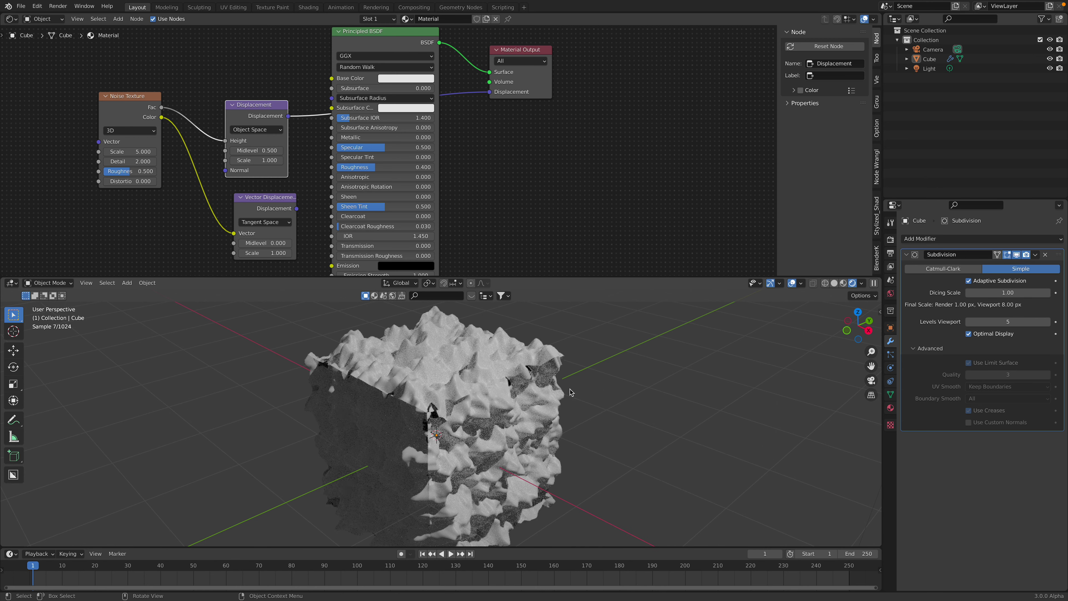
{"action": "mouse_move", "coordinate": [616, 399]}
{"action": "middle_mouse_down"}
{"action": "mouse_move", "coordinate": [597, 398]}
{"action": "mouse_move", "coordinate": [612, 392]}
{"action": "middle_mouse_up"}
Compare the displaced cube with the Subdivision modifier set to Catmull-Clark and to Simple, ending on Simple
{"action": "left_click", "coordinate": [943, 269]}
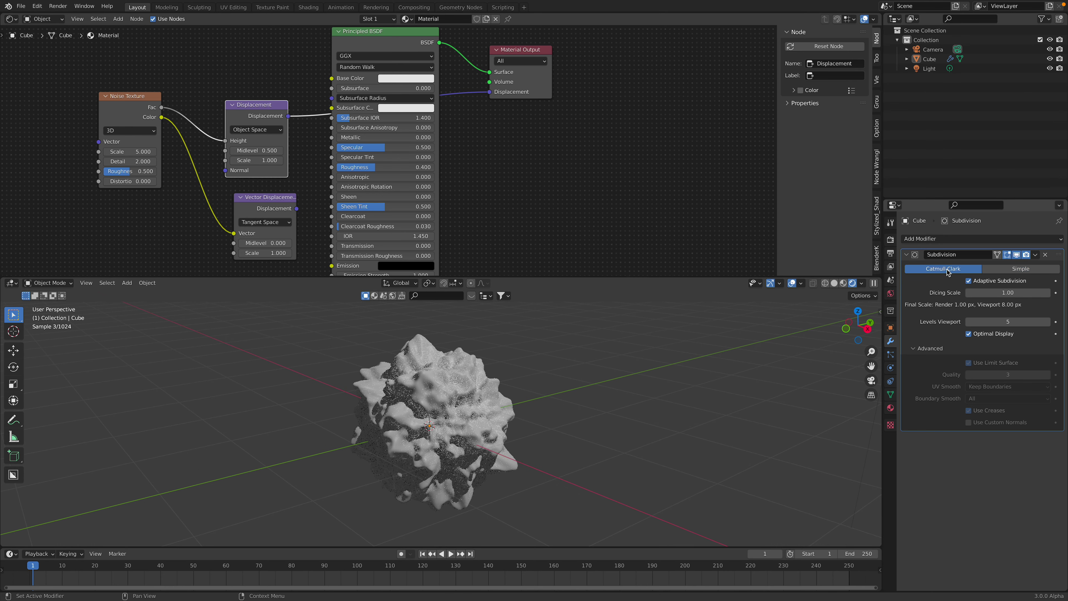
{"action": "left_click", "coordinate": [996, 271]}
{"action": "left_click", "coordinate": [955, 271]}
{"action": "left_click", "coordinate": [1007, 270]}
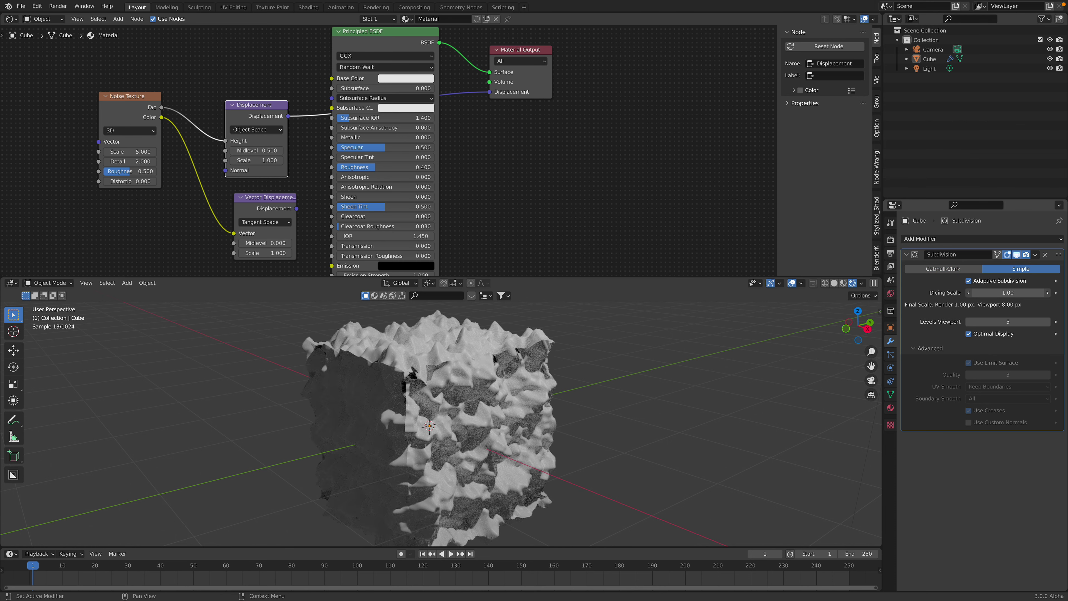
{"action": "left_click", "coordinate": [966, 268]}
{"action": "left_click", "coordinate": [964, 269]}
{"action": "left_click", "coordinate": [1002, 270]}
{"action": "left_click", "coordinate": [956, 271]}
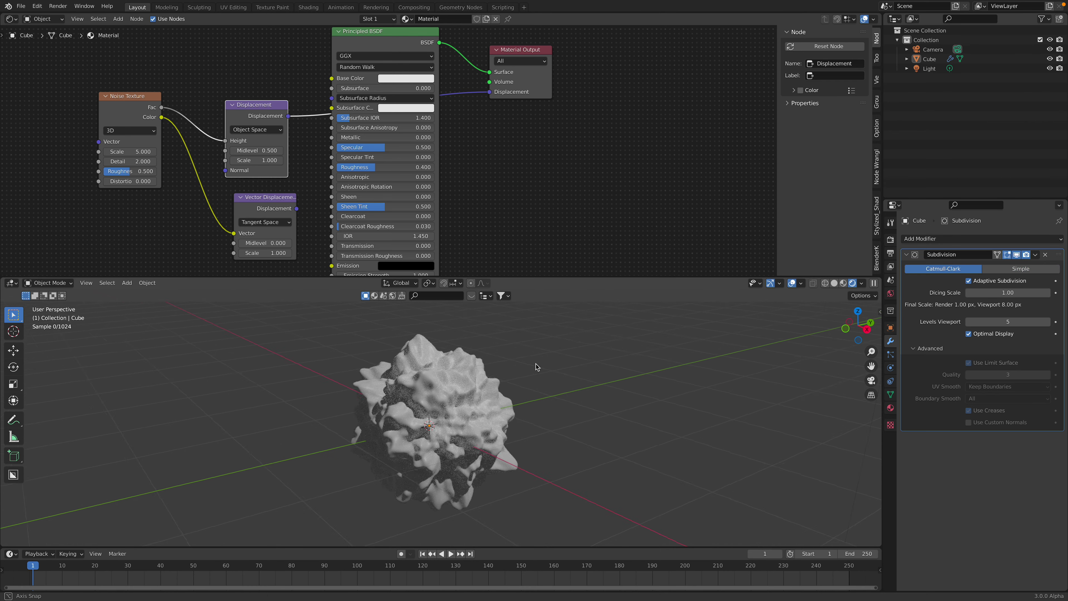
{"action": "left_click", "coordinate": [1010, 269]}
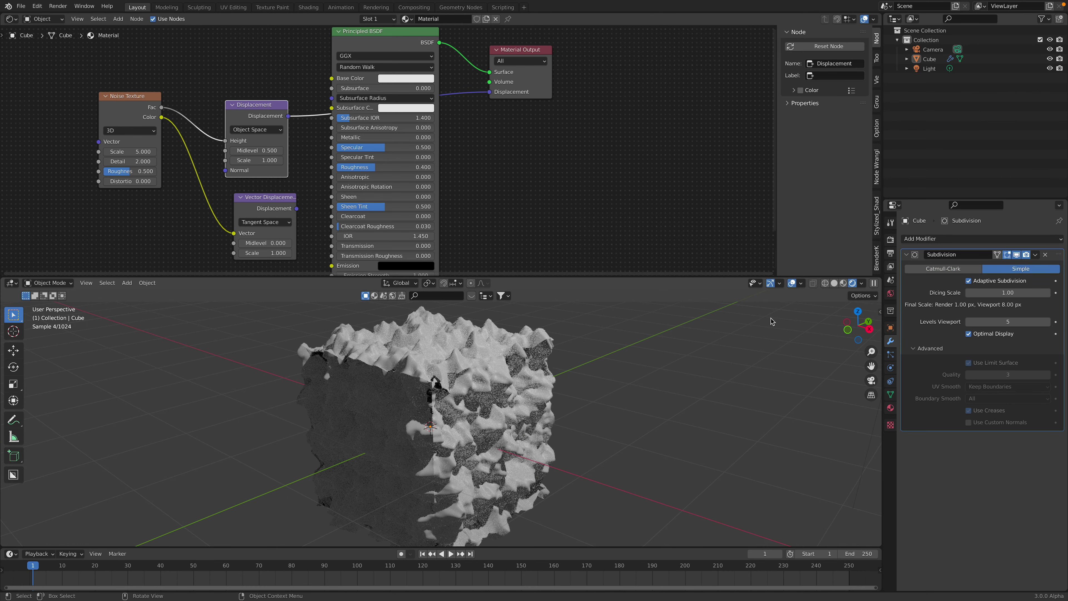
Save the file, and stack a second Subdivision Surface modifier on the cube with the first one set to Catmull-Clark
{"action": "key", "text": "ctrl+s"}
{"action": "left_click", "coordinate": [932, 239]}
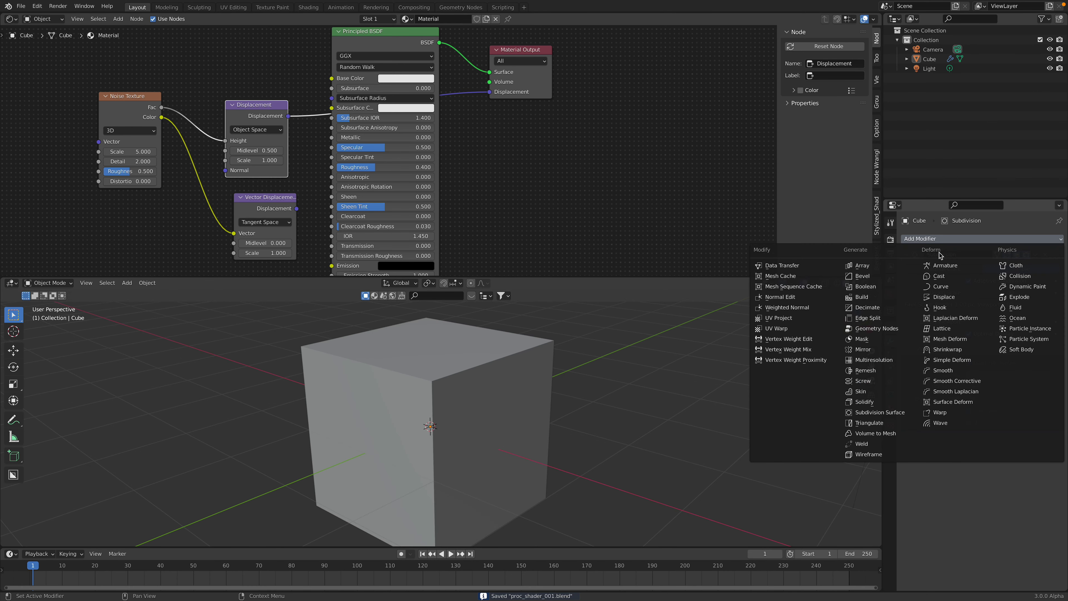
{"action": "left_click", "coordinate": [875, 412]}
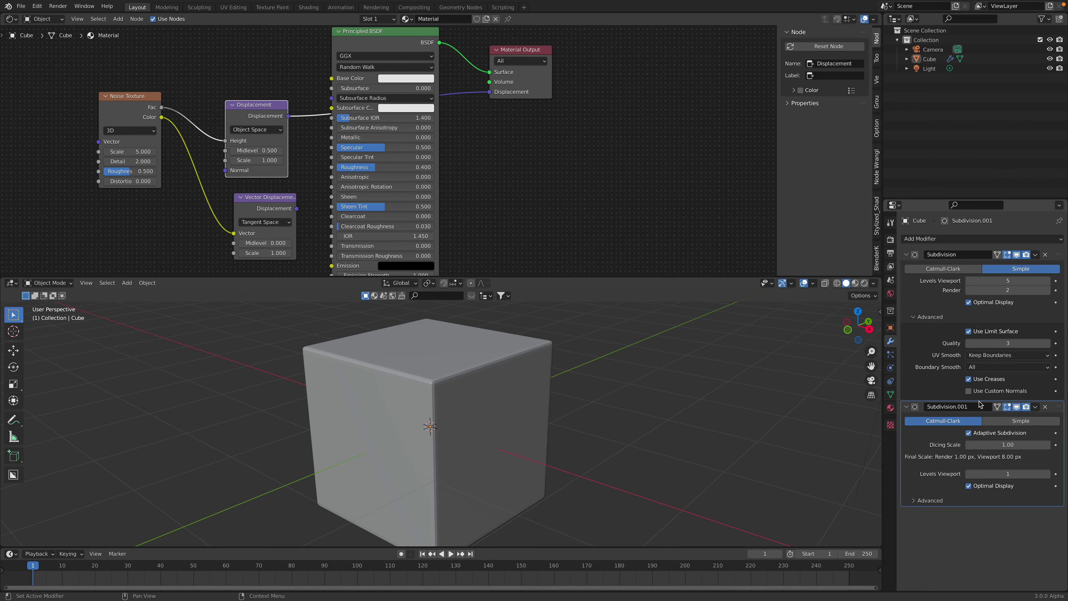
{"action": "left_click", "coordinate": [967, 269]}
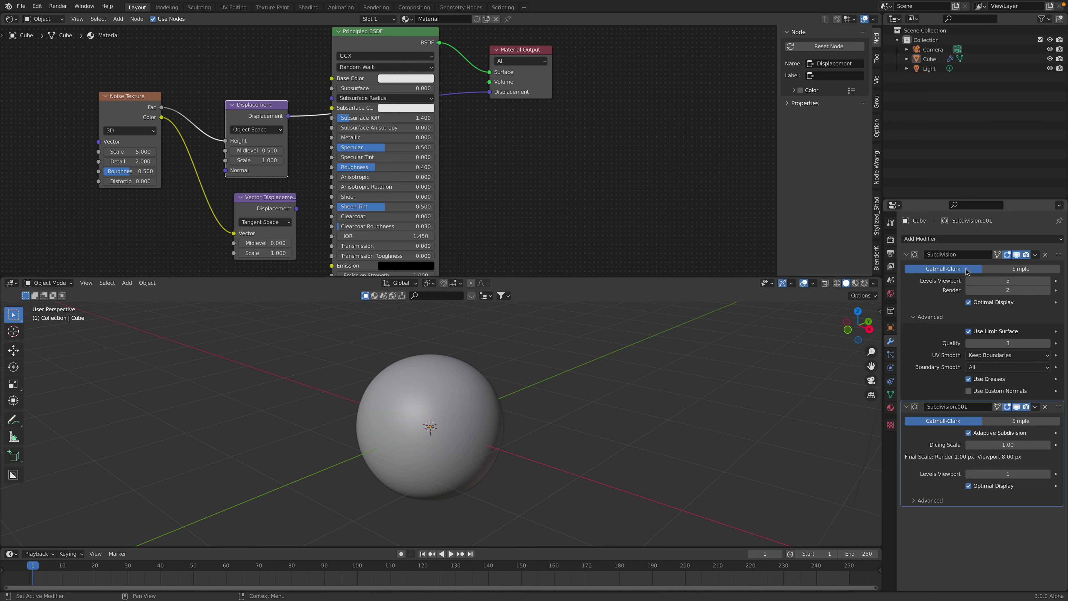
Set the cube's first Subdivision modifier to Simple with a viewport level of 3
{"action": "left_click", "coordinate": [969, 281]}
{"action": "left_click", "coordinate": [1021, 269]}
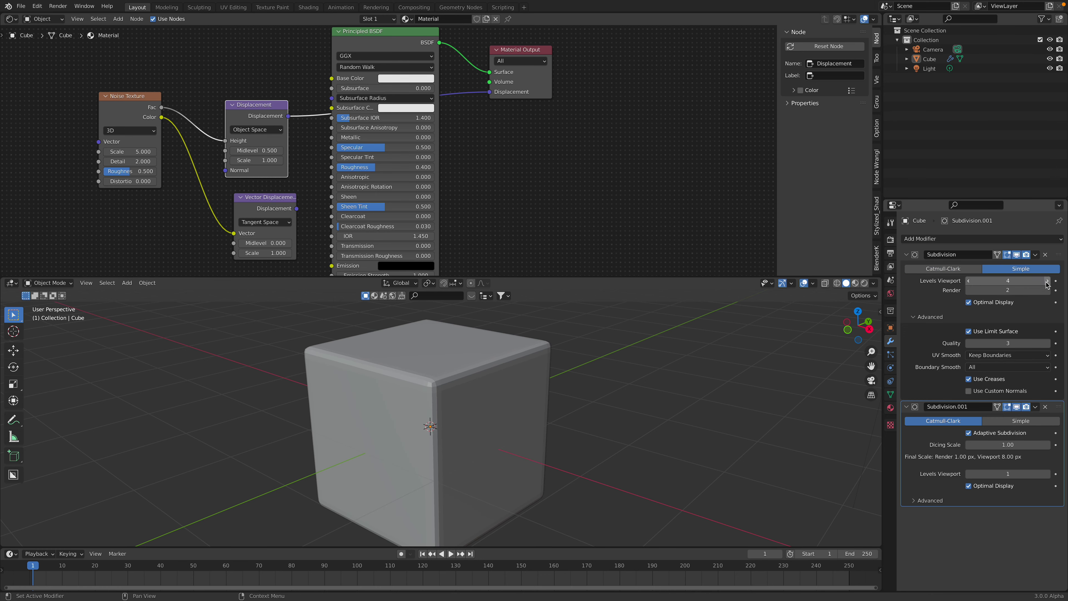
{"action": "left_click", "coordinate": [969, 281]}
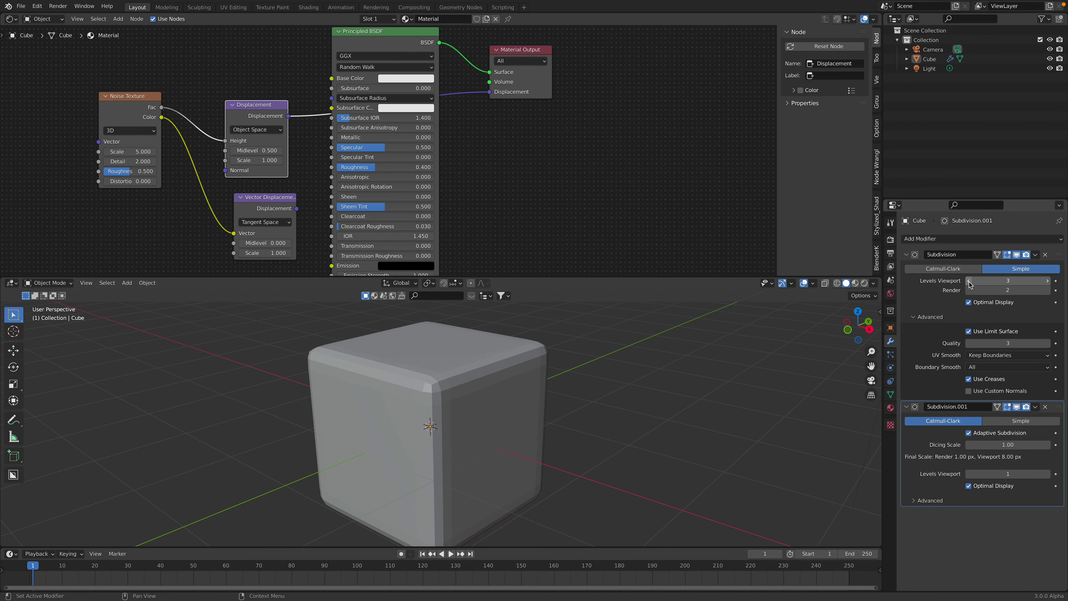
{"action": "middle_click_drag", "start_coordinate": [846, 371], "coordinate": [849, 359], "text": "shift"}
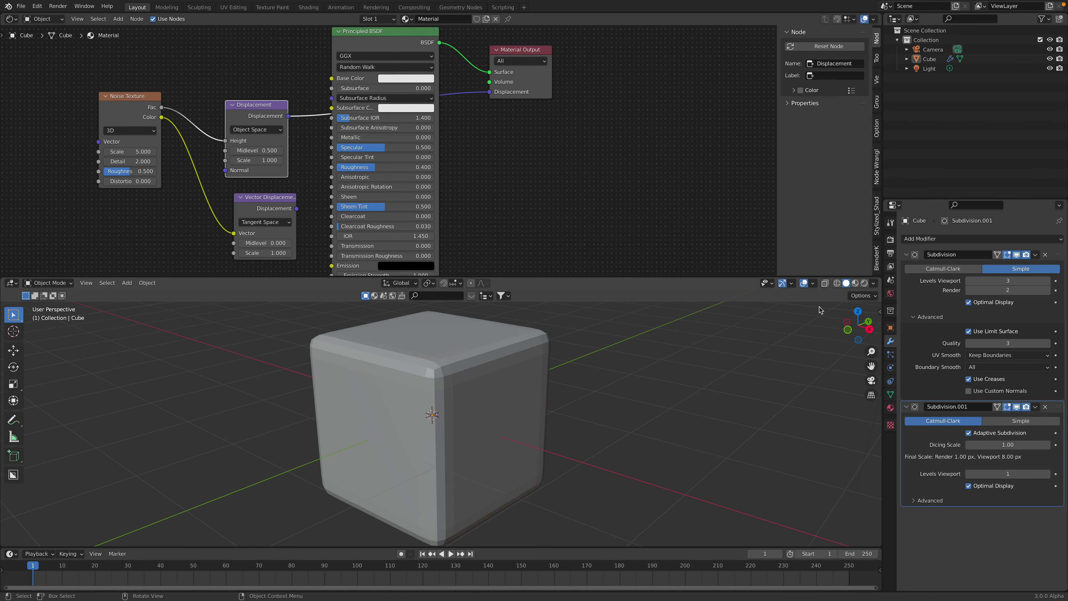
Preview the displaced cube in rendered shading, save the file, and return to solid shading
{"action": "left_click", "coordinate": [864, 283]}
{"action": "mouse_move", "coordinate": [648, 381]}
{"action": "middle_mouse_down"}
{"action": "mouse_move", "coordinate": [562, 387]}
{"action": "mouse_move", "coordinate": [721, 338]}
{"action": "middle_mouse_up"}
{"action": "key", "text": "ctrl+s"}
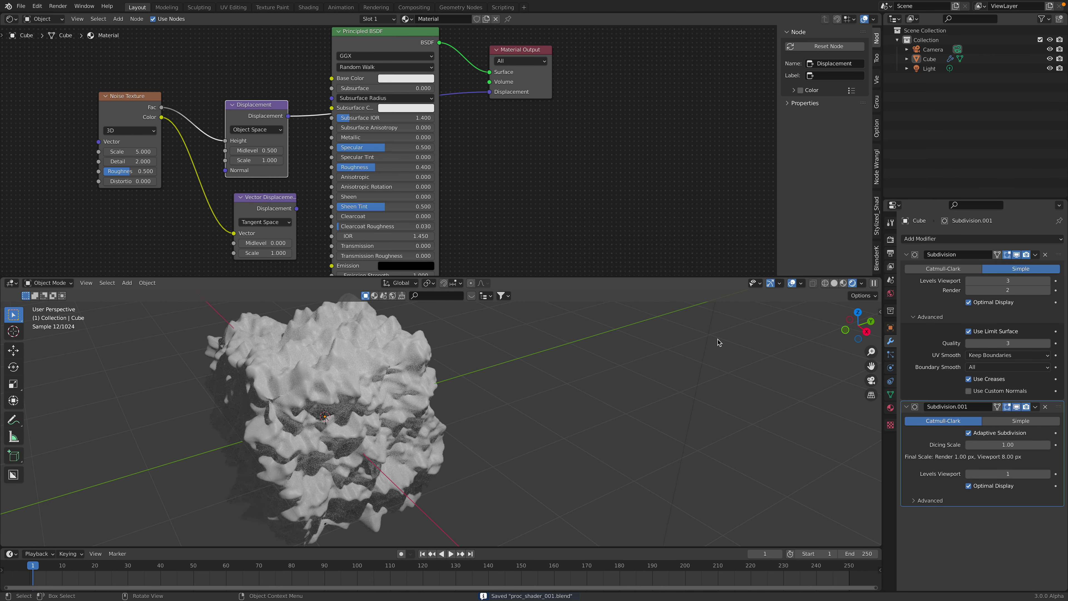
{"action": "left_click", "coordinate": [834, 283]}
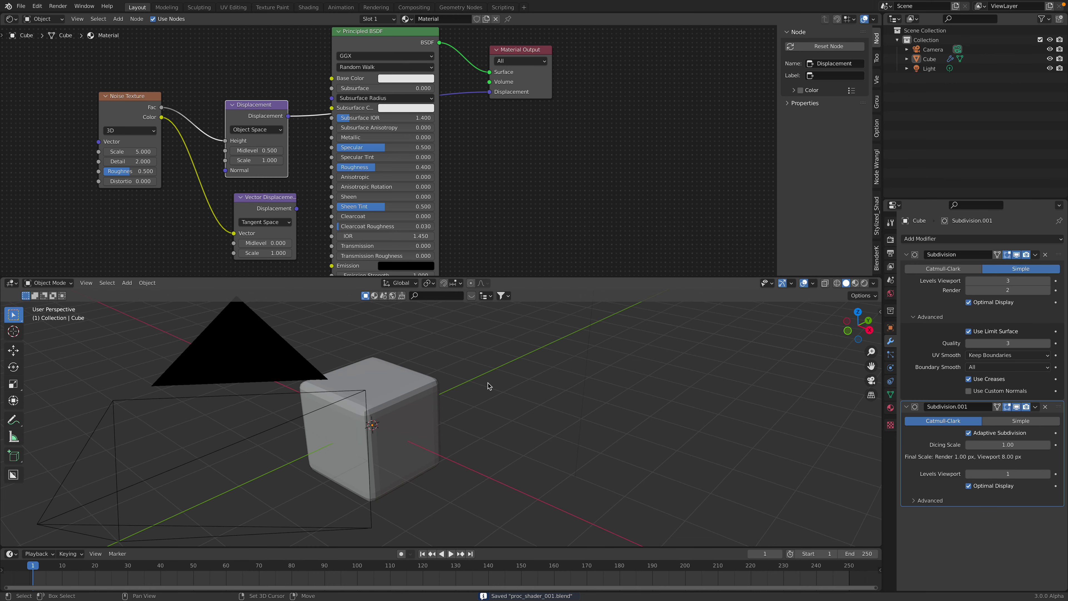
Add a second cube and move it along the X axis beside the original
{"action": "key", "text": "shift+a"}
{"action": "mouse_move", "coordinate": [488, 383]}
{"action": "left_click", "coordinate": [527, 172]}
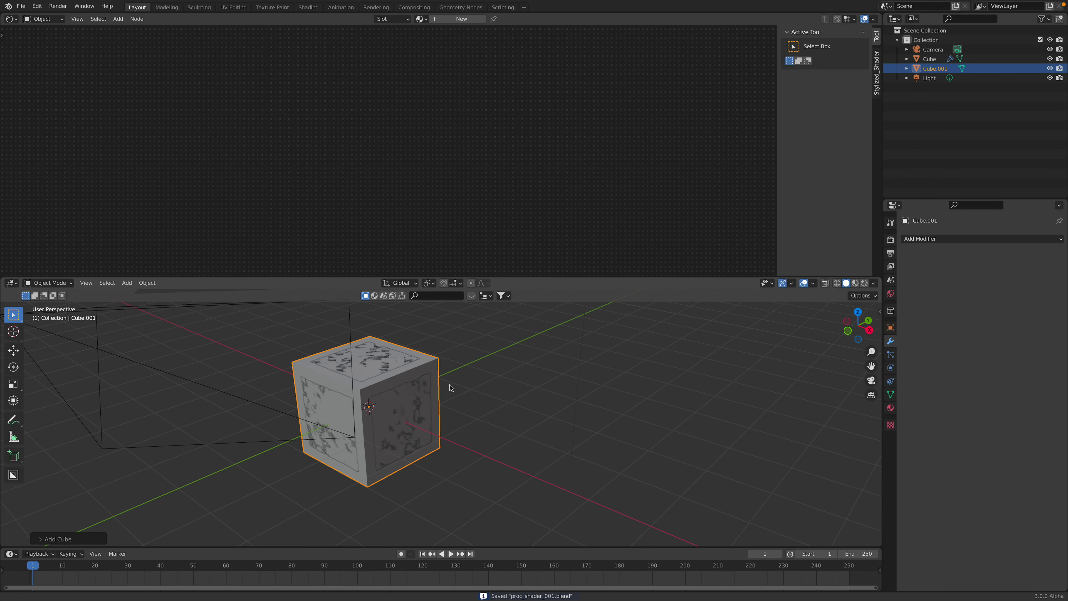
{"action": "middle_click_drag", "start_coordinate": [453, 362], "coordinate": [465, 414]}
{"action": "key", "text": "g"}
{"action": "key", "text": "x"}
{"action": "left_click", "coordinate": [564, 453]}
Select the original cube, enlarge the 3D viewport, and compare both cubes in rendered shading
{"action": "left_click", "coordinate": [402, 417]}
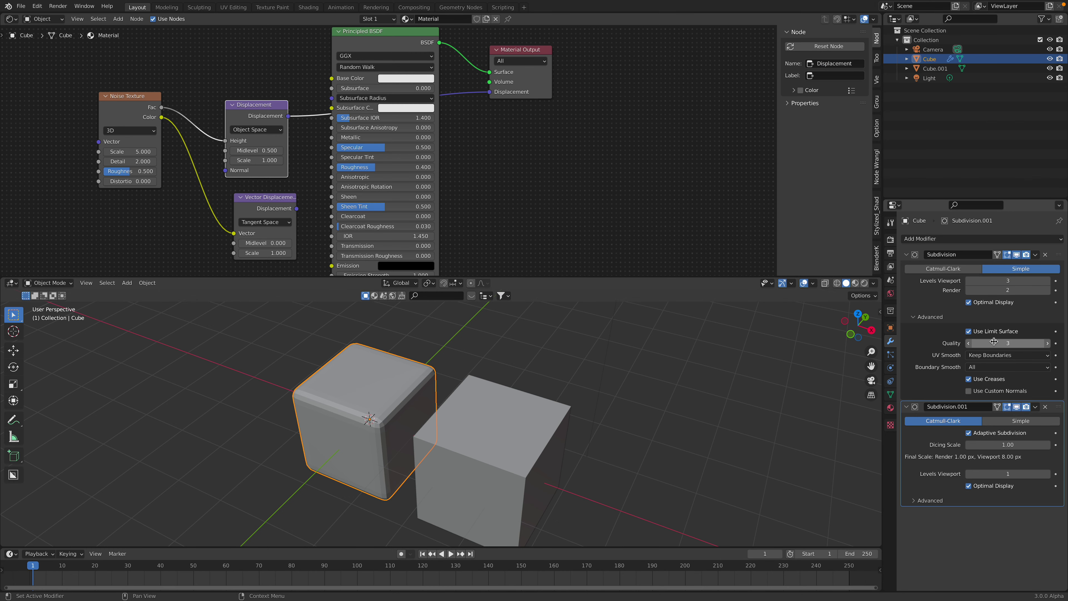
{"action": "middle_click_drag", "start_coordinate": [699, 333], "coordinate": [676, 320]}
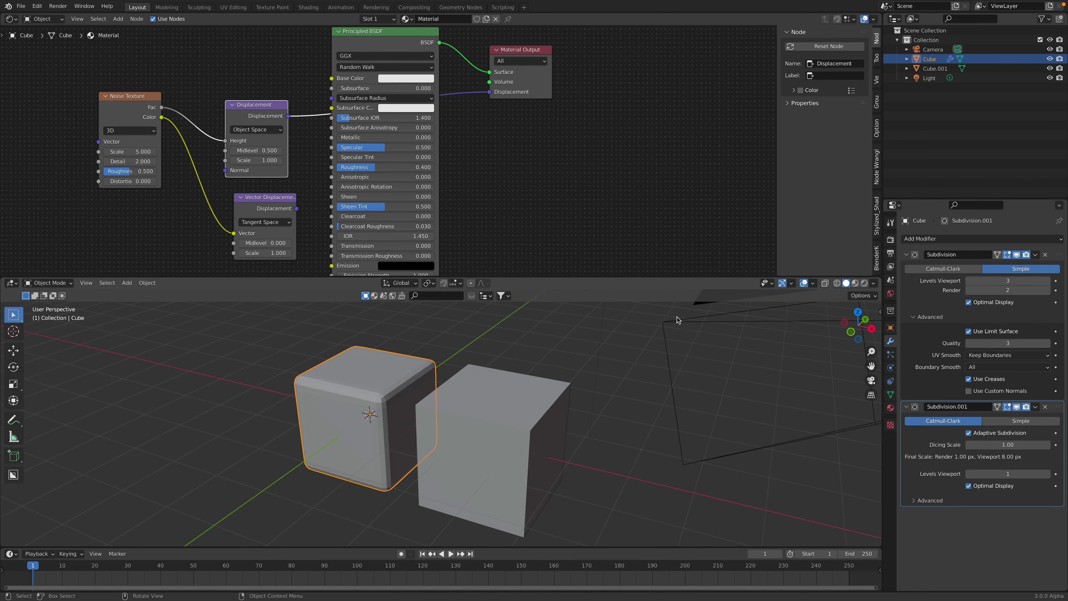
{"action": "left_click", "coordinate": [864, 283]}
{"action": "left_click_drag", "start_coordinate": [858, 278], "coordinate": [858, 204]}
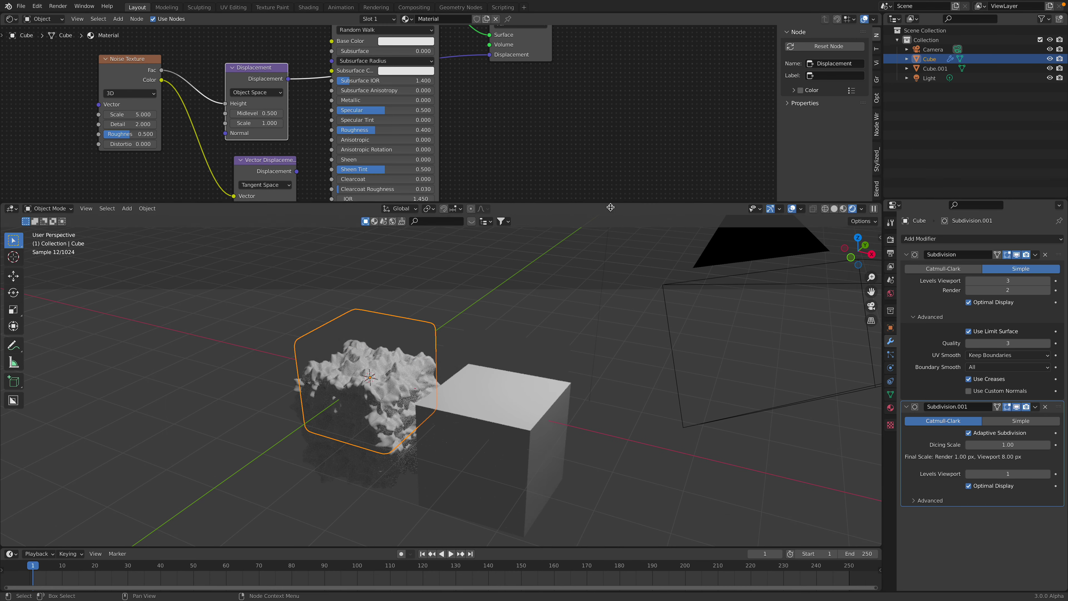
{"action": "scroll", "coordinate": [328, 325], "scroll_direction": "up", "scroll_amount": 2}
{"action": "scroll", "coordinate": [385, 113], "scroll_direction": "down", "scroll_amount": 2}
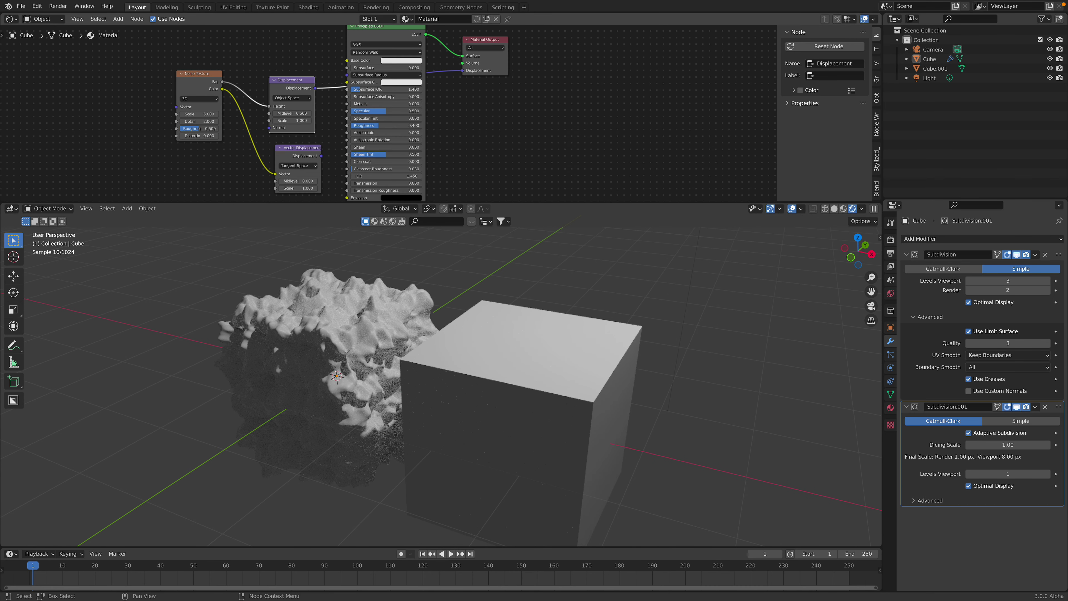
Save the file, connect the Vector Displacement node to the Material Output's Displacement, and preview it in rendered shading
{"action": "left_click", "coordinate": [834, 209]}
{"action": "key", "text": "ctrl+s"}
{"action": "scroll", "coordinate": [278, 101], "scroll_direction": "up", "scroll_amount": 1}
{"action": "left_click", "coordinate": [299, 144]}
{"action": "left_click_drag", "start_coordinate": [303, 143], "coordinate": [477, 51]}
{"action": "left_click", "coordinate": [865, 209]}
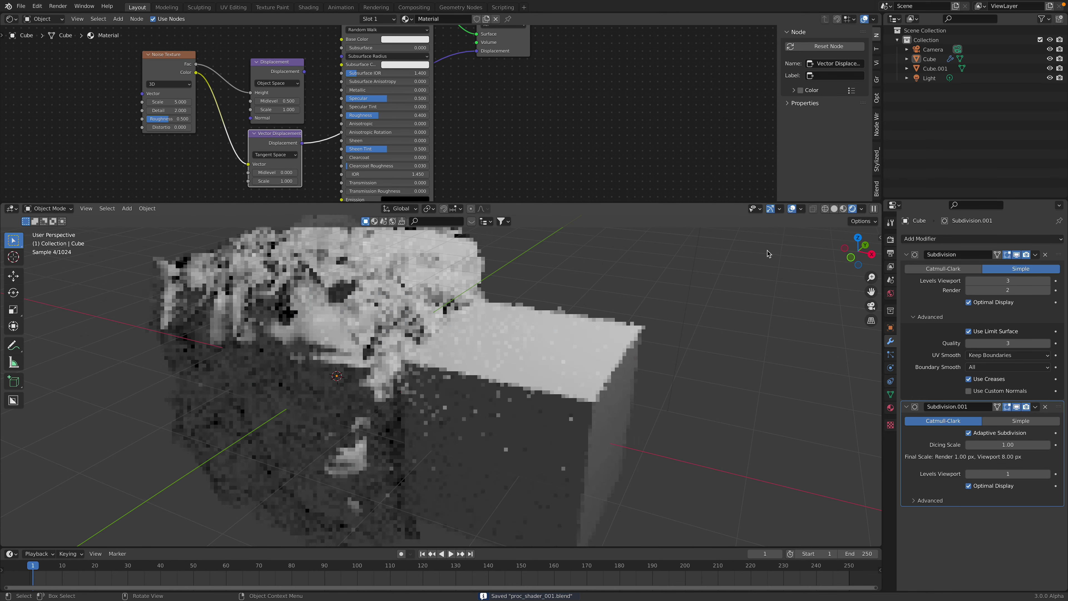
Move the plain second cube farther away from the displaced cube
{"action": "left_click", "coordinate": [571, 342]}
{"action": "key", "text": "g"}
{"action": "left_click", "coordinate": [620, 376]}
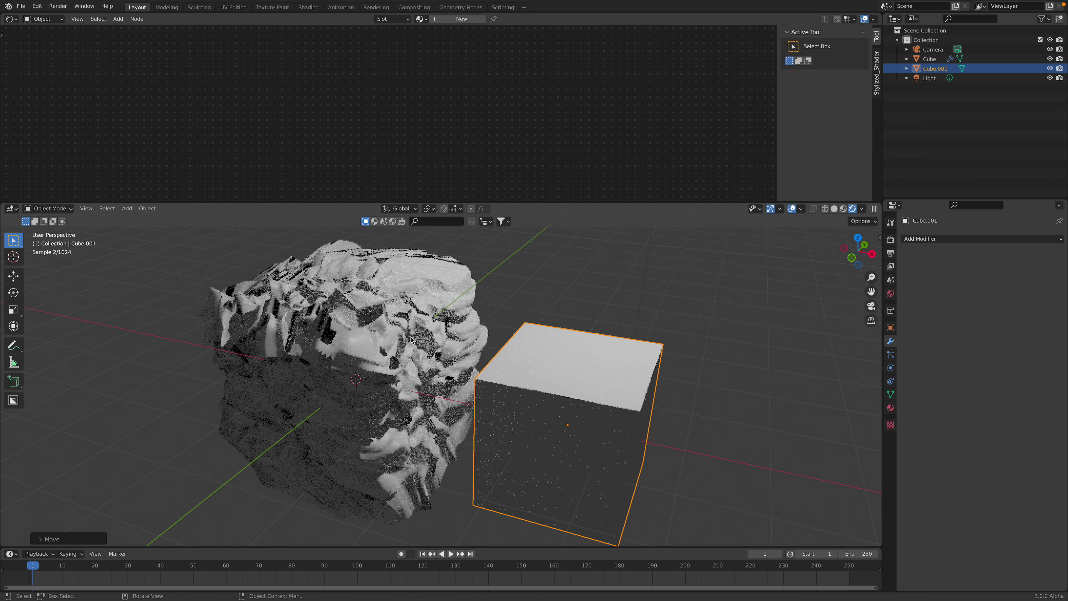
Set the displaced cube's Vector Displacement scale to 0.7, and give its node graph more room by rearranging the Displacement and Noise Texture nodes
{"action": "left_click", "coordinate": [324, 369]}
{"action": "left_click_drag", "start_coordinate": [276, 181], "coordinate": [230, 181]}
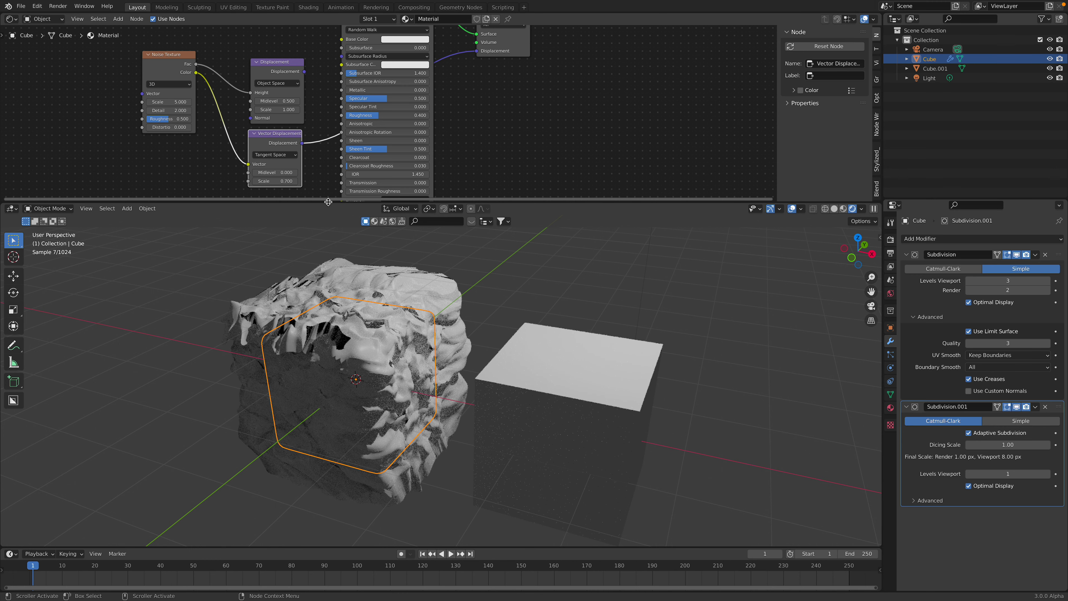
{"action": "left_click_drag", "start_coordinate": [328, 202], "coordinate": [328, 231]}
{"action": "middle_click_drag", "start_coordinate": [305, 200], "coordinate": [305, 212]}
{"action": "left_click_drag", "start_coordinate": [274, 100], "coordinate": [264, 76]}
{"action": "left_click_drag", "start_coordinate": [194, 98], "coordinate": [204, 119]}
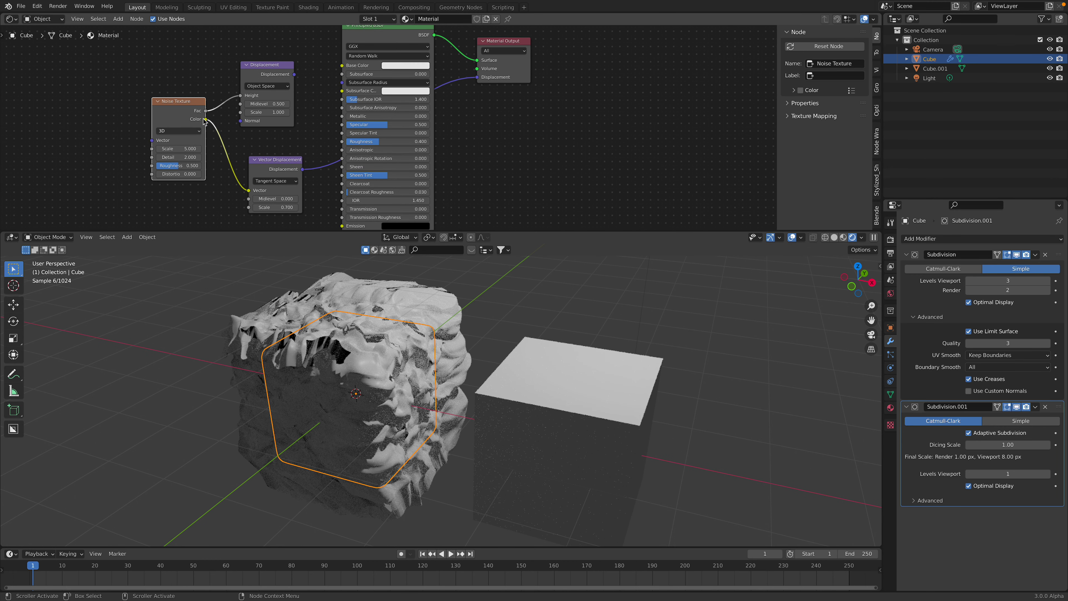
Try a higher scale on the Noise Texture and set it back to 5
{"action": "scroll", "coordinate": [182, 130], "scroll_direction": "up", "scroll_amount": 1}
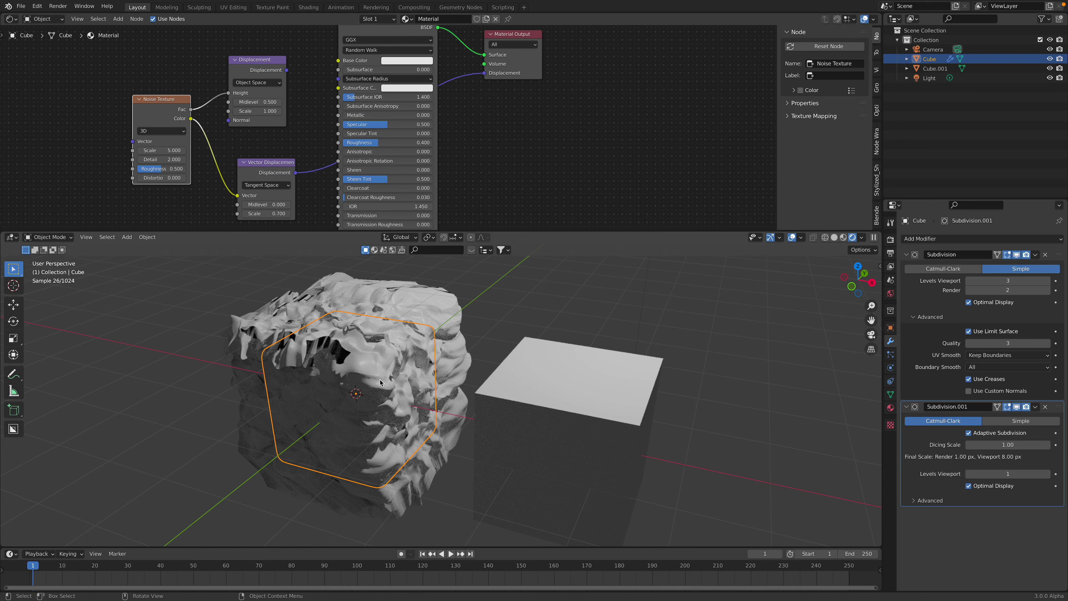
{"action": "left_click", "coordinate": [166, 150]}
{"action": "type", "text": "5"}
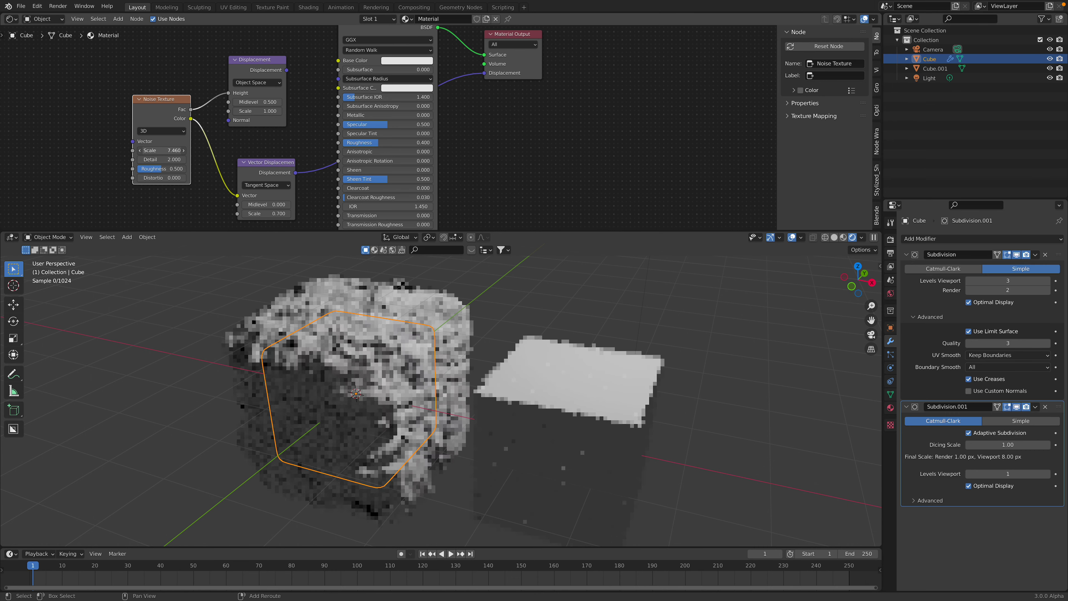
{"action": "key", "text": "Return"}
Save the file and connect the Noise Texture's Color to the Principled BSDF's Base Color
{"action": "key", "text": "ctrl+s"}
{"action": "middle_click_drag", "start_coordinate": [209, 113], "coordinate": [202, 157]}
{"action": "left_click_drag", "start_coordinate": [184, 163], "coordinate": [331, 105]}
{"action": "left_click", "coordinate": [494, 318]}
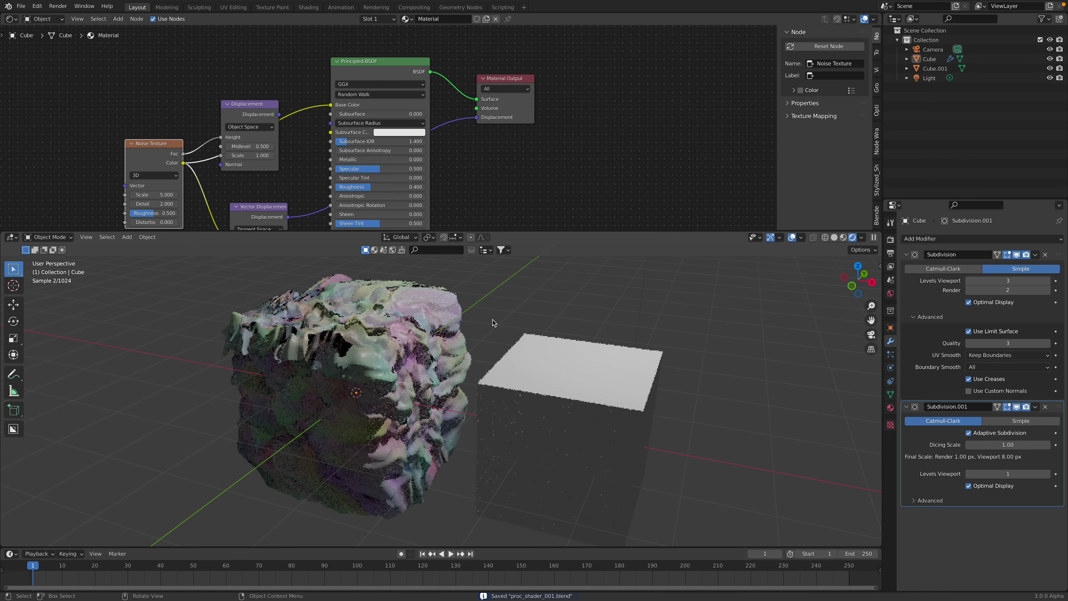
{"action": "middle_click_drag", "start_coordinate": [369, 322], "coordinate": [434, 350]}
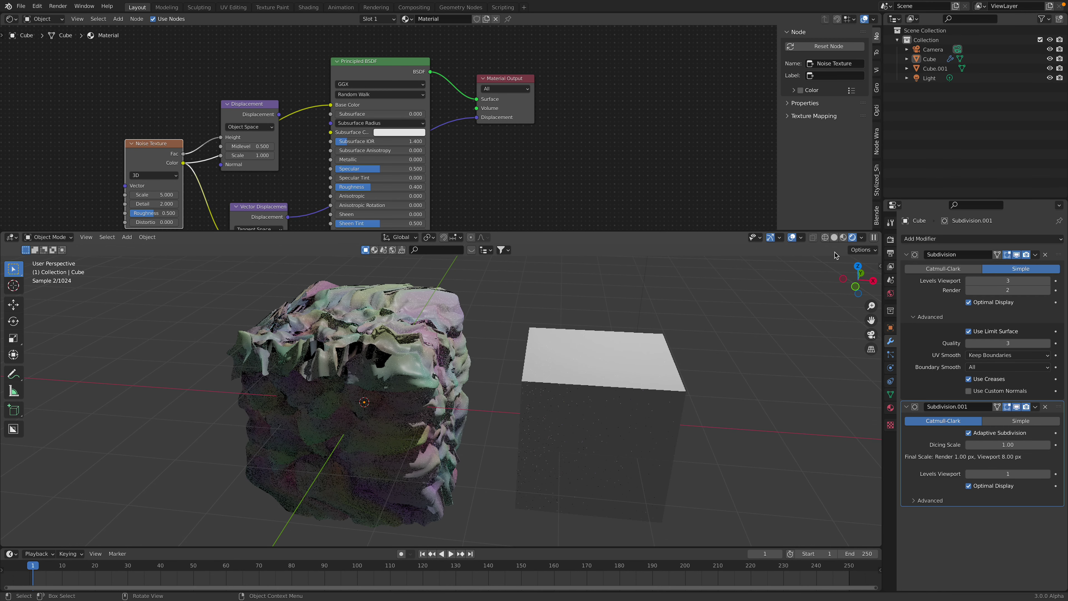
Drive the Material Output's Displacement from the Displacement node, link the noise Color to Base Color, and save the file
{"action": "middle_click_drag", "start_coordinate": [366, 143], "coordinate": [384, 112]}
{"action": "left_click_drag", "start_coordinate": [284, 78], "coordinate": [282, 80]}
{"action": "left_click_drag", "start_coordinate": [202, 122], "coordinate": [495, 86]}
{"action": "middle_click_drag", "start_coordinate": [532, 267], "coordinate": [494, 308]}
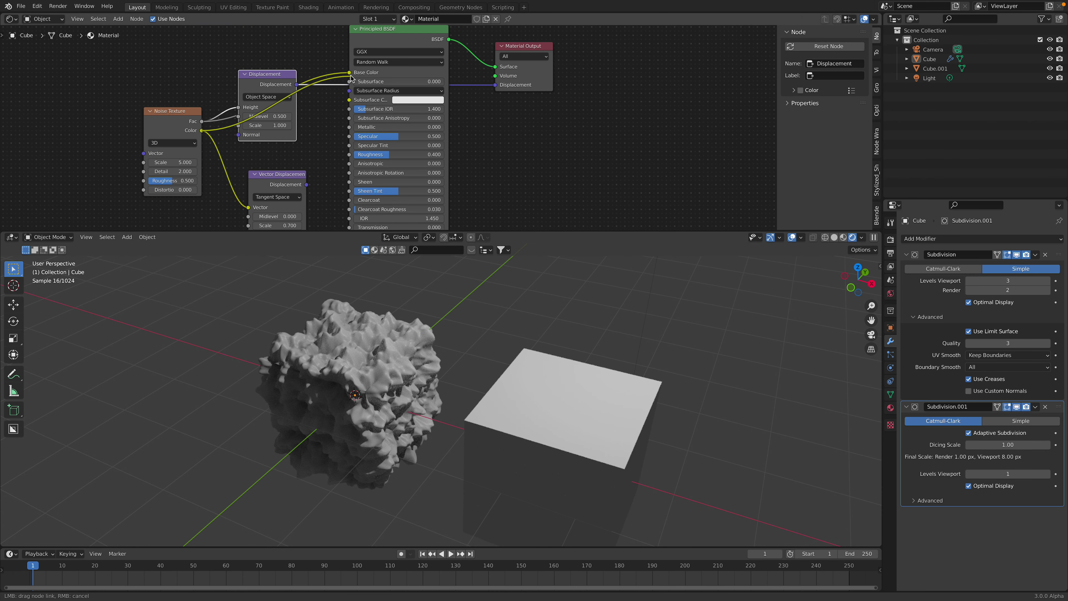
{"action": "left_click_drag", "start_coordinate": [351, 78], "coordinate": [350, 73]}
{"action": "middle_click_drag", "start_coordinate": [446, 314], "coordinate": [420, 294], "text": "shift"}
{"action": "key", "text": "ctrl+s"}
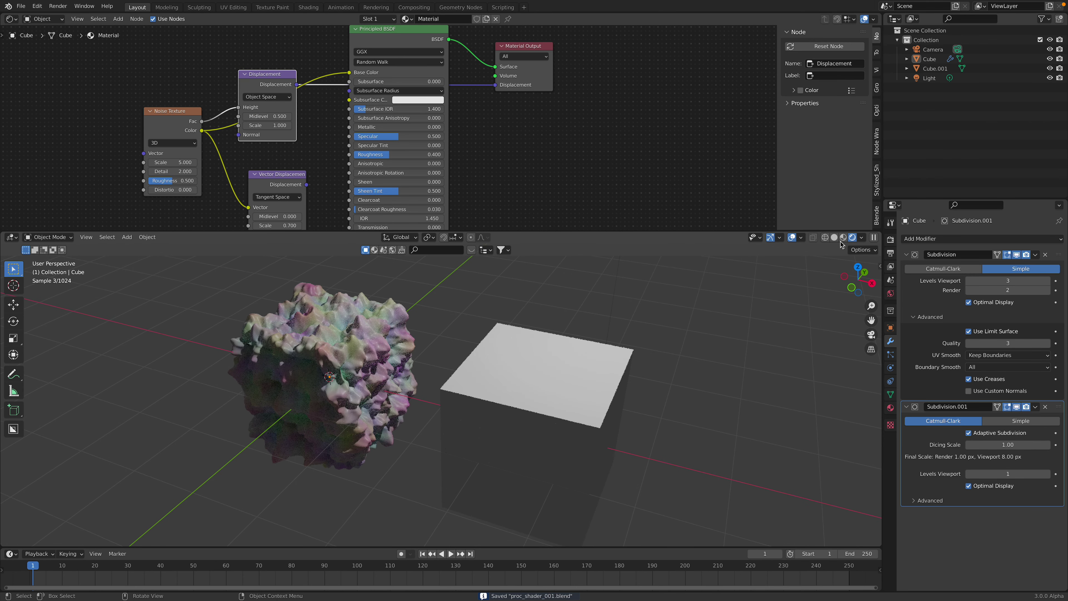
Return to solid shading and create a new Geometry Nodes tree on the second cube
{"action": "left_click", "coordinate": [834, 237]}
{"action": "left_click", "coordinate": [628, 345]}
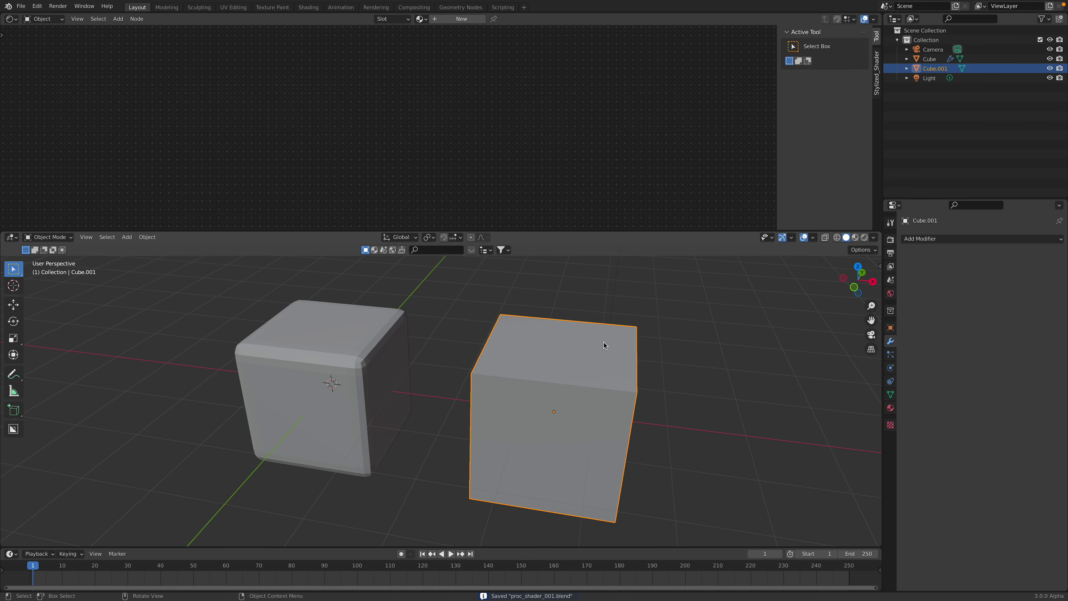
{"action": "middle_click_drag", "start_coordinate": [604, 343], "coordinate": [577, 342]}
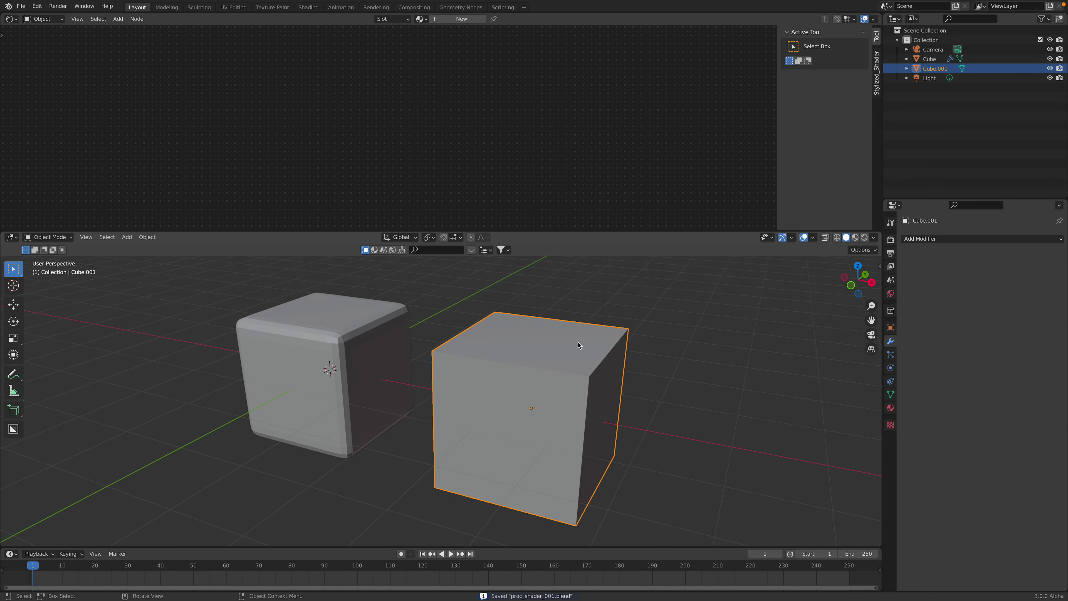
{"action": "left_click", "coordinate": [16, 19]}
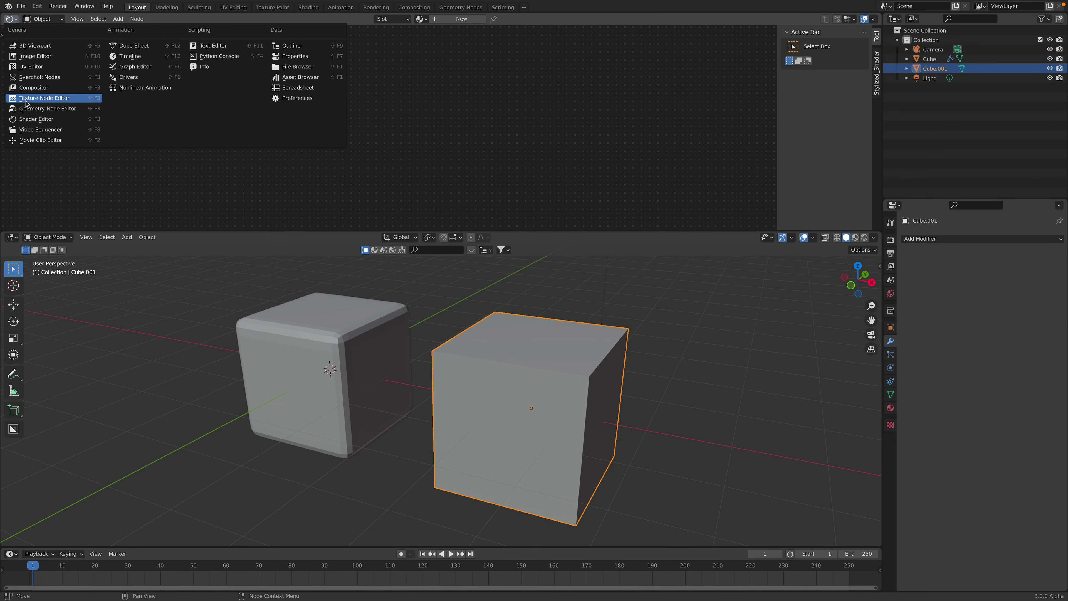
{"action": "left_click", "coordinate": [64, 99]}
{"action": "left_click", "coordinate": [442, 19]}
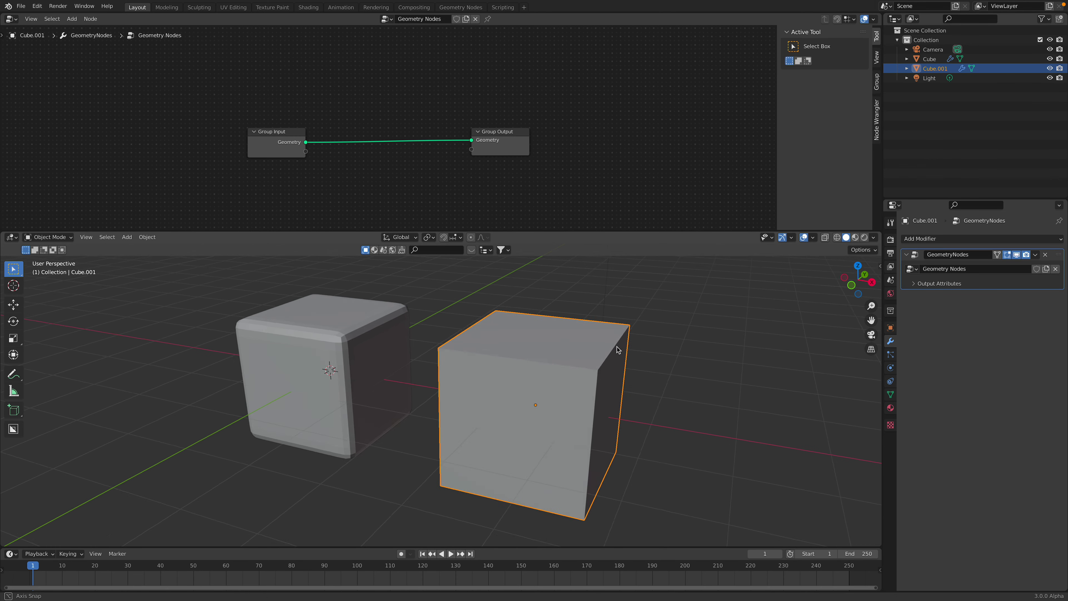
Enlarge the node editor, give the second cube a new material, and save the file
{"action": "left_click_drag", "start_coordinate": [777, 156], "coordinate": [877, 165]}
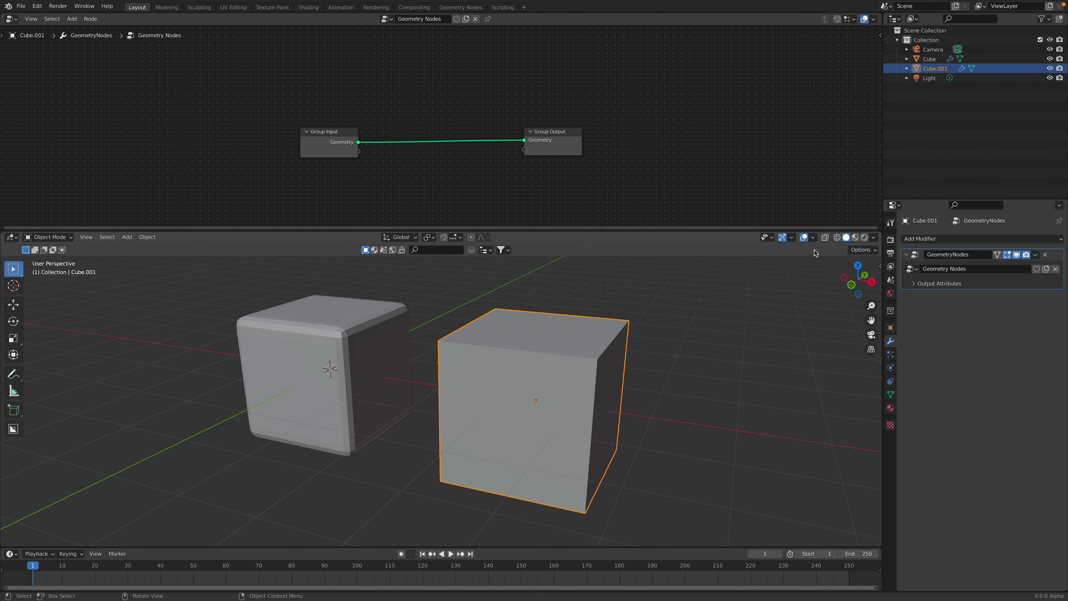
{"action": "left_click_drag", "start_coordinate": [727, 231], "coordinate": [725, 265]}
{"action": "scroll", "coordinate": [512, 373], "scroll_direction": "up", "scroll_amount": 3}
{"action": "scroll", "coordinate": [512, 373], "scroll_direction": "down", "scroll_amount": 3}
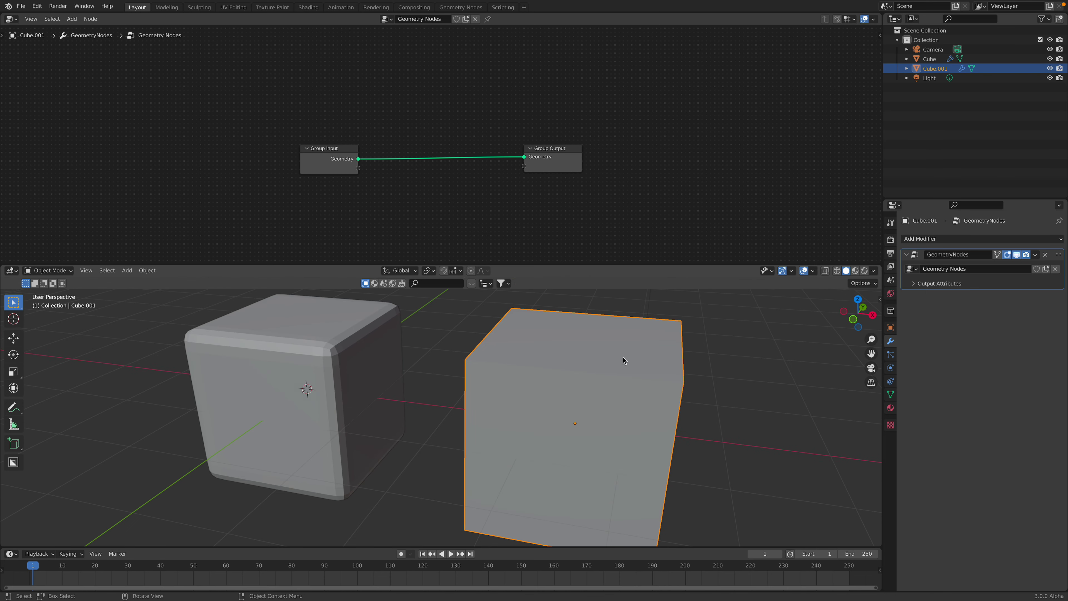
{"action": "left_click", "coordinate": [891, 408]}
{"action": "left_click", "coordinate": [980, 279]}
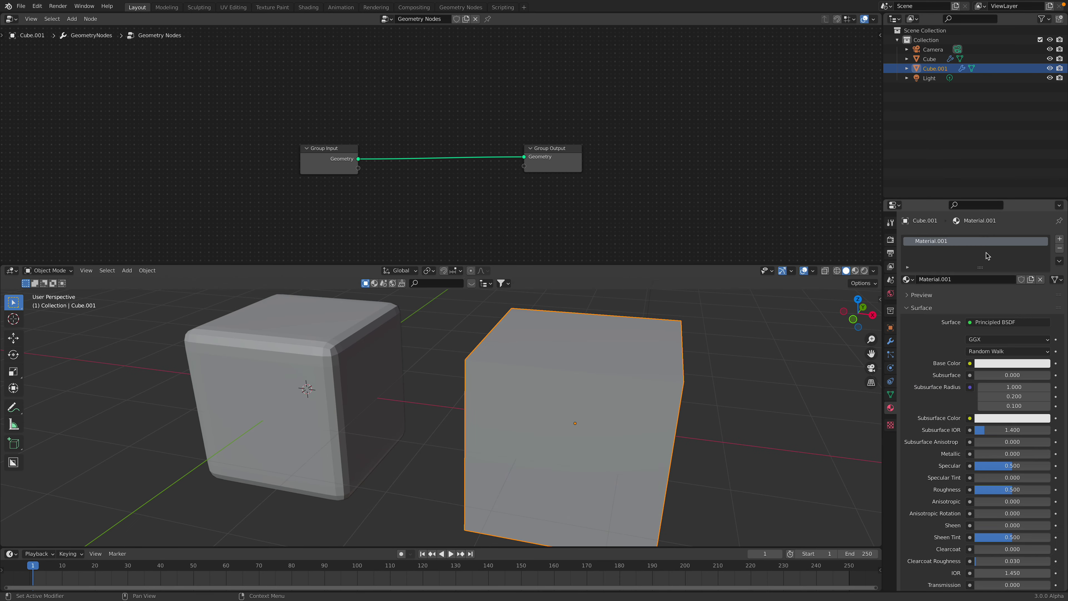
{"action": "key", "text": "ctrl+s"}
Add a Subdivision Surface node and a Subdivide Mesh node to the second cube's geometry node tree
{"action": "left_click_drag", "start_coordinate": [336, 147], "coordinate": [241, 131]}
{"action": "scroll", "coordinate": [305, 107], "scroll_direction": "up", "scroll_amount": 3}
{"action": "key", "text": "shift+a"}
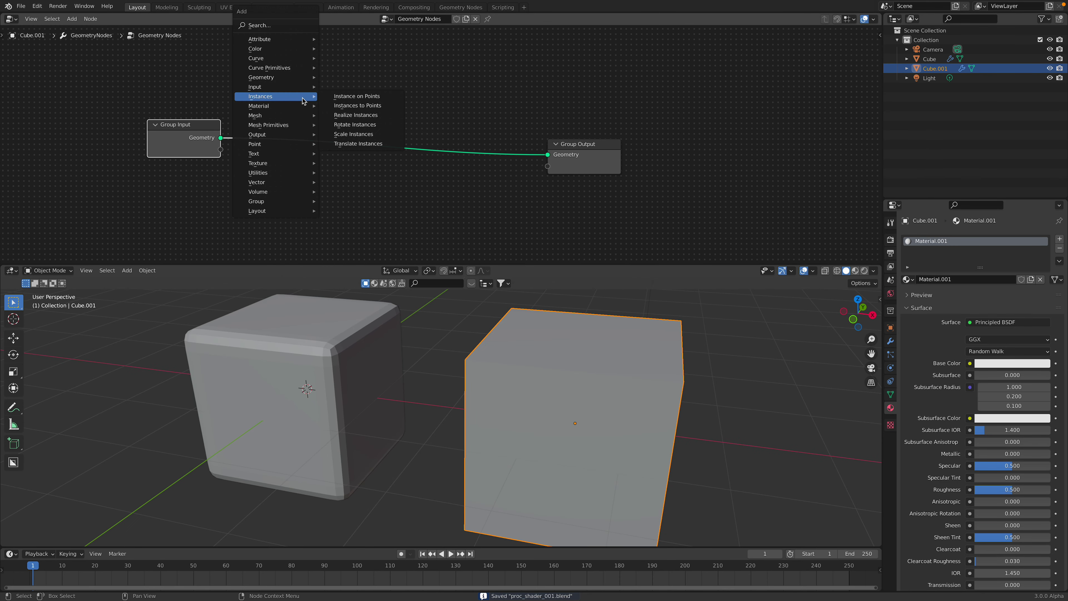
{"action": "left_click", "coordinate": [283, 26]}
{"action": "type", "text": "subd"}
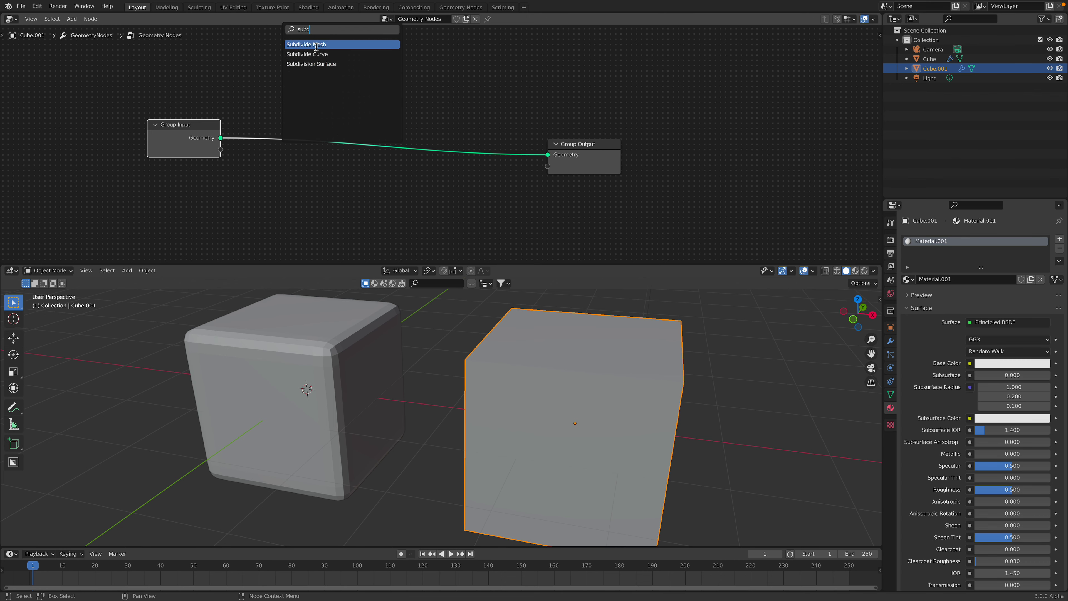
{"action": "left_click", "coordinate": [313, 64]}
{"action": "key", "text": "shift+a"}
{"action": "type", "text": "subd"}
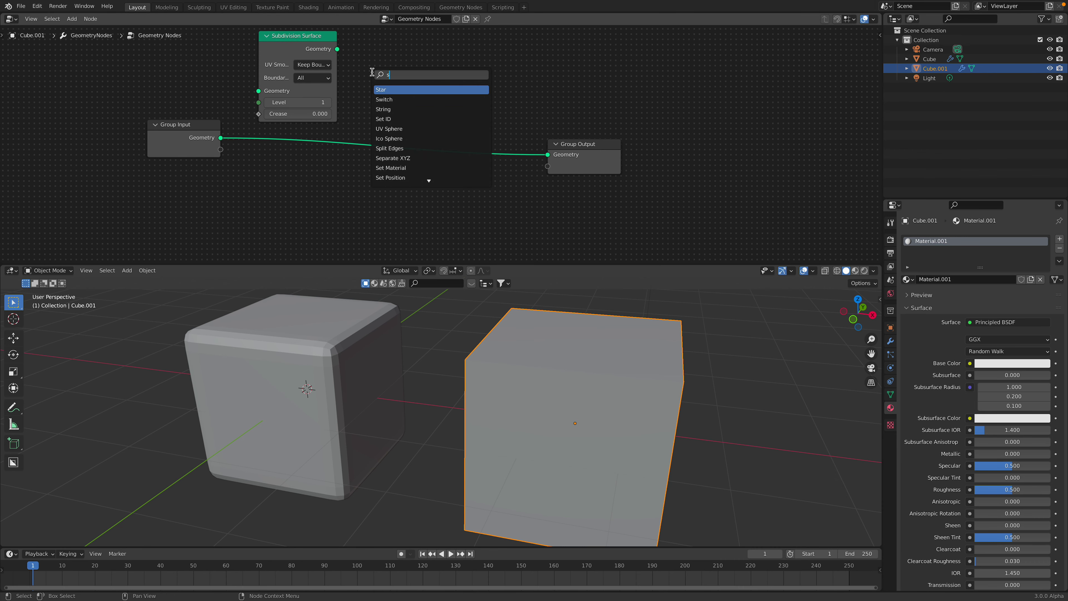
{"action": "left_click", "coordinate": [385, 90]}
{"action": "left_click", "coordinate": [377, 69]}
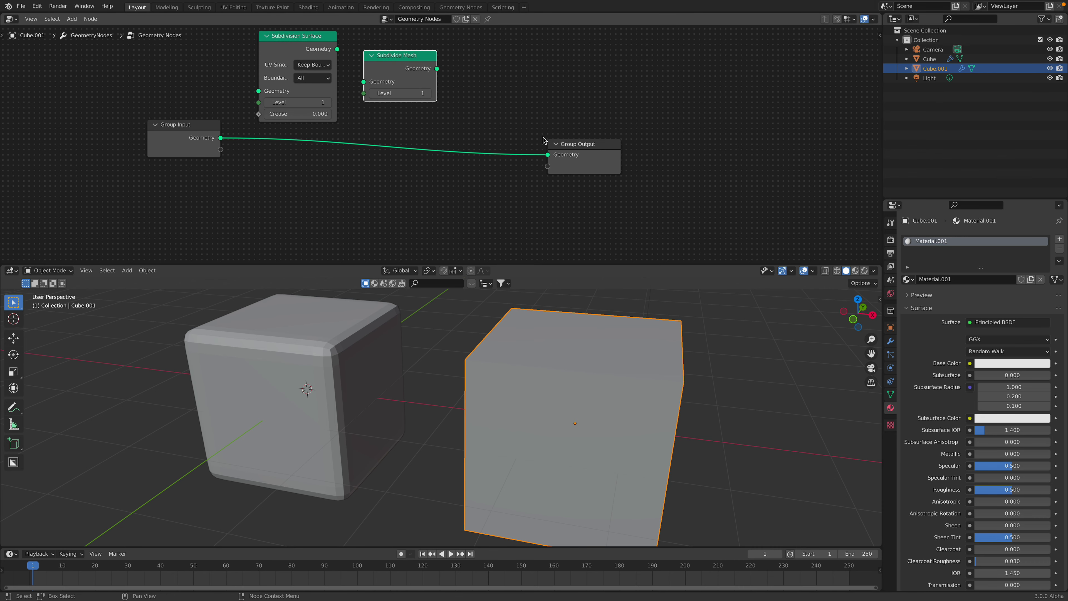
Space out the Group Input and Output nodes, save, and link the Subdivision Surface node between them
{"action": "left_click_drag", "start_coordinate": [573, 147], "coordinate": [603, 144]}
{"action": "key", "text": "ctrl+s"}
{"action": "left_click", "coordinate": [163, 138]}
{"action": "left_click_drag", "start_coordinate": [163, 138], "coordinate": [152, 155]}
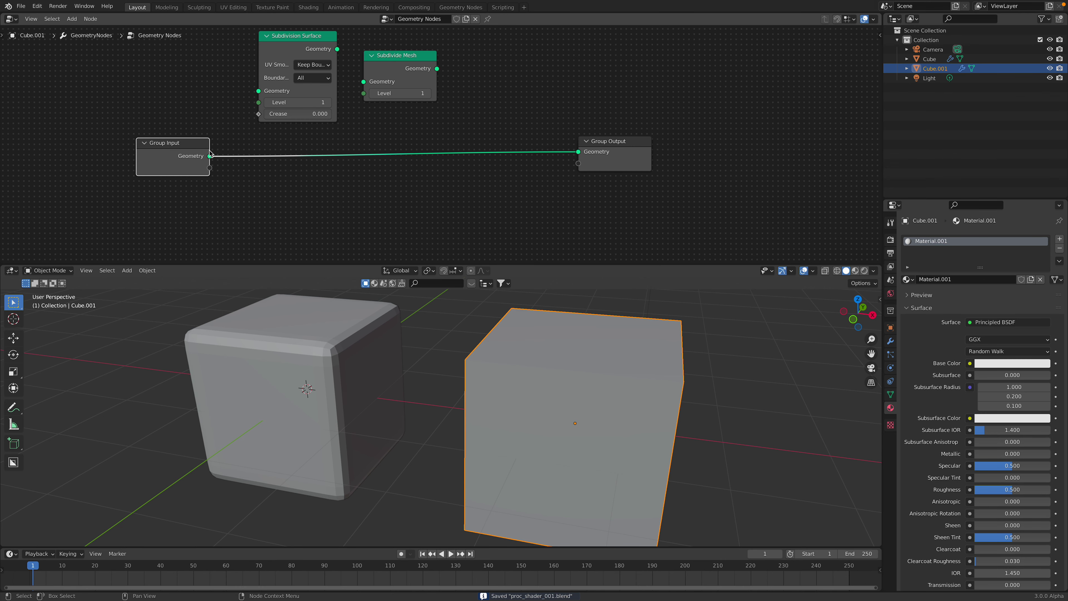
{"action": "left_click_drag", "start_coordinate": [337, 49], "coordinate": [583, 154]}
{"action": "middle_click_drag", "start_coordinate": [600, 374], "coordinate": [572, 359], "text": "shift"}
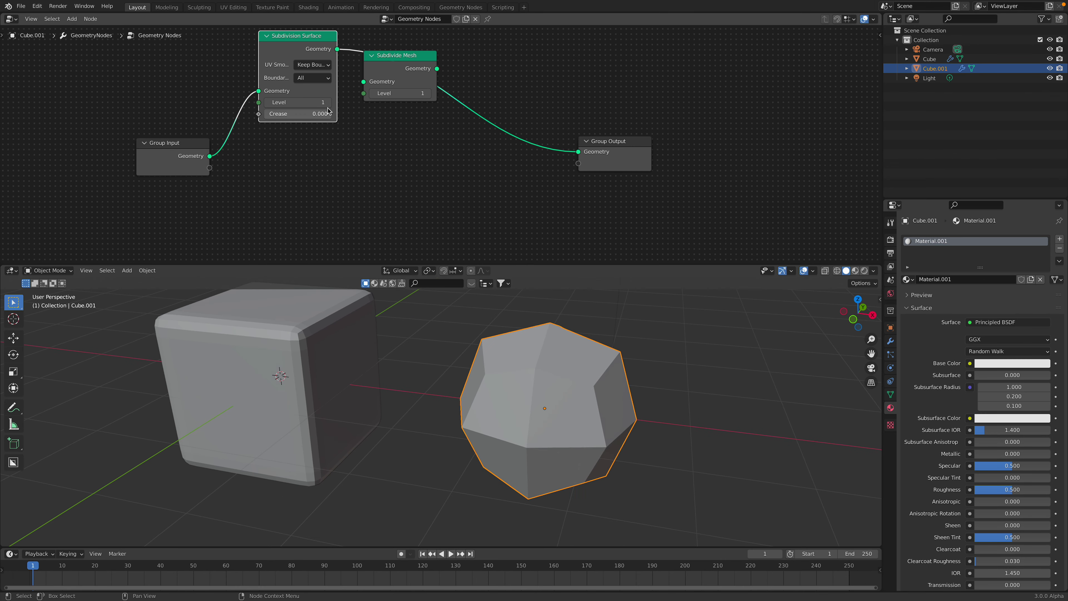
Set the Subdivision Surface node's Level to 4 and Crease to about 0.504, and deselect the cube
{"action": "left_click", "coordinate": [328, 103]}
{"action": "left_click", "coordinate": [327, 103]}
{"action": "left_click", "coordinate": [328, 103]}
{"action": "middle_click_drag", "start_coordinate": [591, 401], "coordinate": [585, 395]}
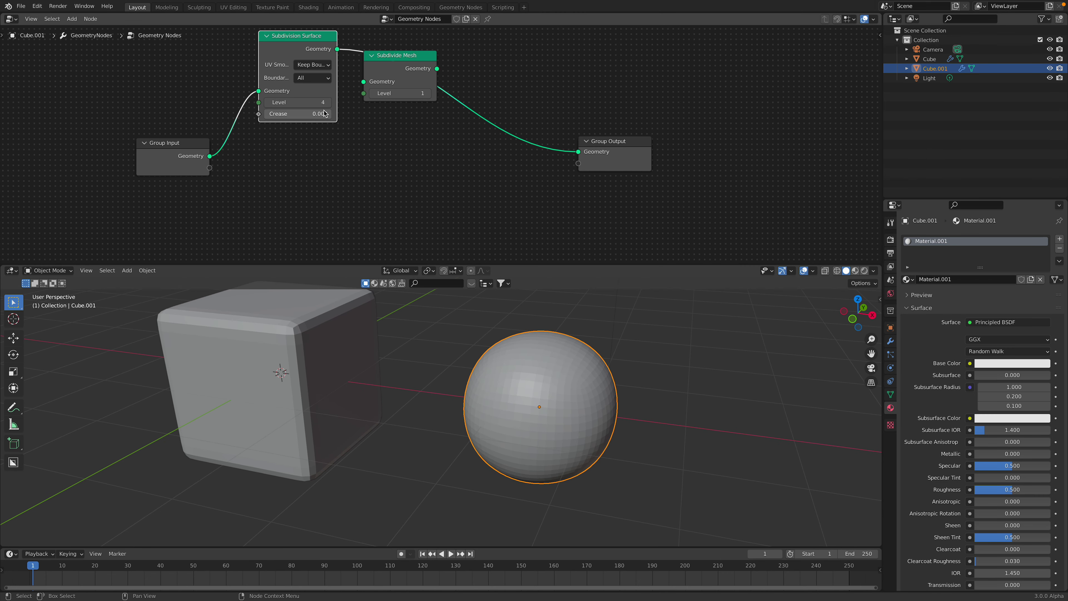
{"action": "mouse_move", "coordinate": [294, 114]}
{"action": "left_mouse_down"}
{"action": "mouse_move", "coordinate": [328, 113]}
{"action": "mouse_move", "coordinate": [286, 113]}
{"action": "mouse_move", "coordinate": [315, 114]}
{"action": "mouse_move", "coordinate": [286, 114]}
{"action": "mouse_move", "coordinate": [298, 113]}
{"action": "left_mouse_up"}
{"action": "middle_click_drag", "start_coordinate": [668, 396], "coordinate": [635, 373]}
{"action": "scroll", "coordinate": [648, 391], "scroll_direction": "down", "scroll_amount": 3}
{"action": "left_click", "coordinate": [648, 392]}
Insert the Subdivide Mesh node between Group Input and the Subdivision Surface node
{"action": "left_click_drag", "start_coordinate": [435, 95], "coordinate": [239, 108], "text": "alt"}
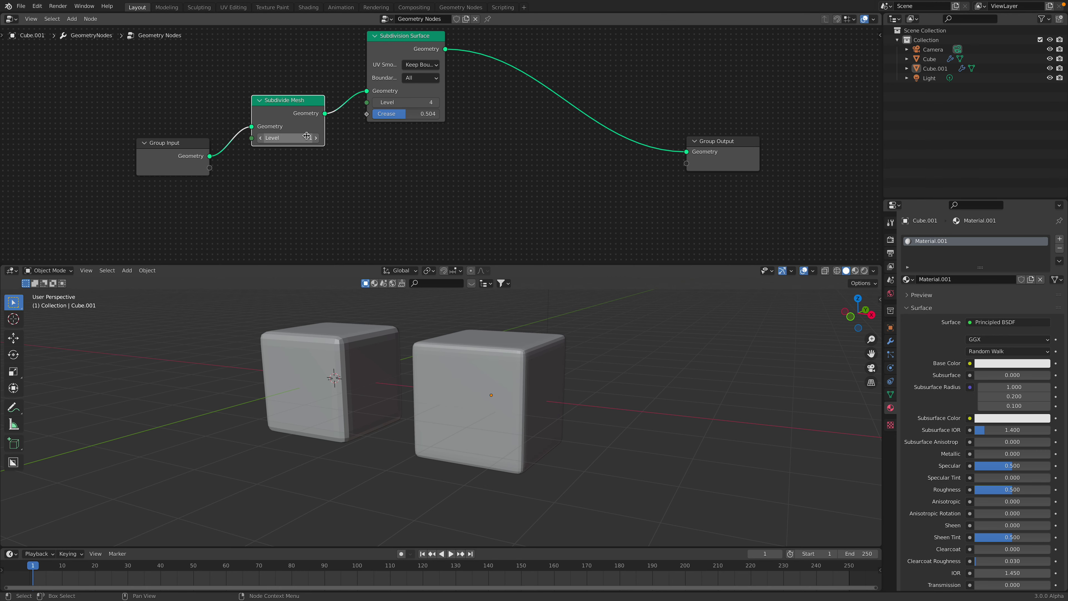
Save the file and move the Group Output node closer to the Subdivision Surface node
{"action": "middle_click_drag", "start_coordinate": [499, 314], "coordinate": [514, 331]}
{"action": "key", "text": "ctrl+s"}
{"action": "middle_click_drag", "start_coordinate": [563, 160], "coordinate": [546, 140]}
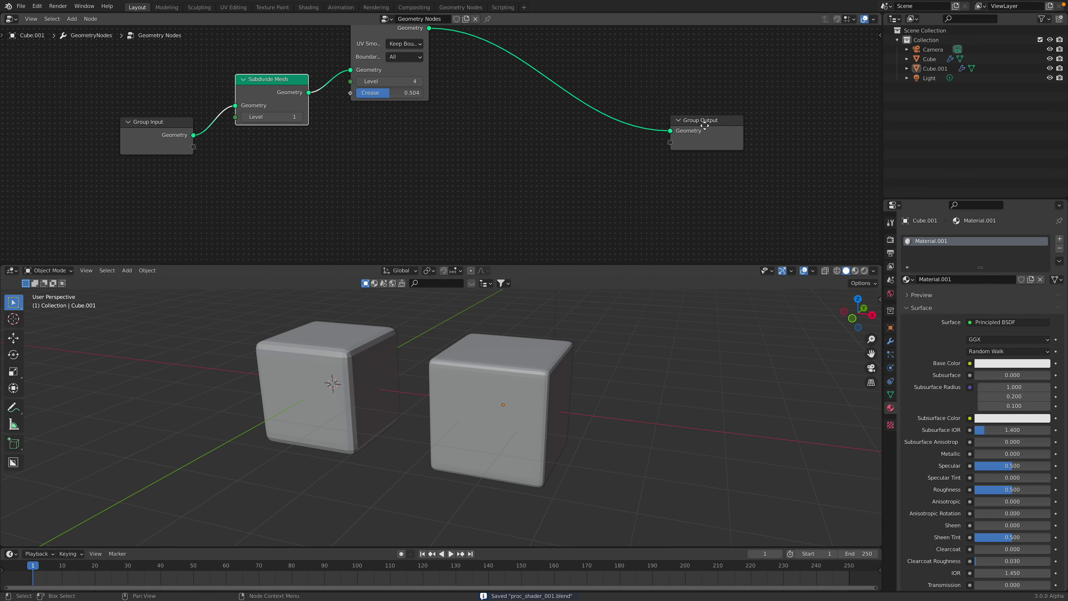
{"action": "left_click_drag", "start_coordinate": [705, 126], "coordinate": [549, 69]}
{"action": "key", "text": "z"}
{"action": "left_click", "coordinate": [585, 364]}
{"action": "mouse_move", "coordinate": [531, 371]}
{"action": "middle_mouse_down"}
{"action": "mouse_move", "coordinate": [542, 346]}
{"action": "mouse_move", "coordinate": [531, 379]}
{"action": "mouse_move", "coordinate": [553, 402]}
{"action": "middle_mouse_up"}
{"action": "key", "text": "z"}
{"action": "left_click", "coordinate": [564, 376]}
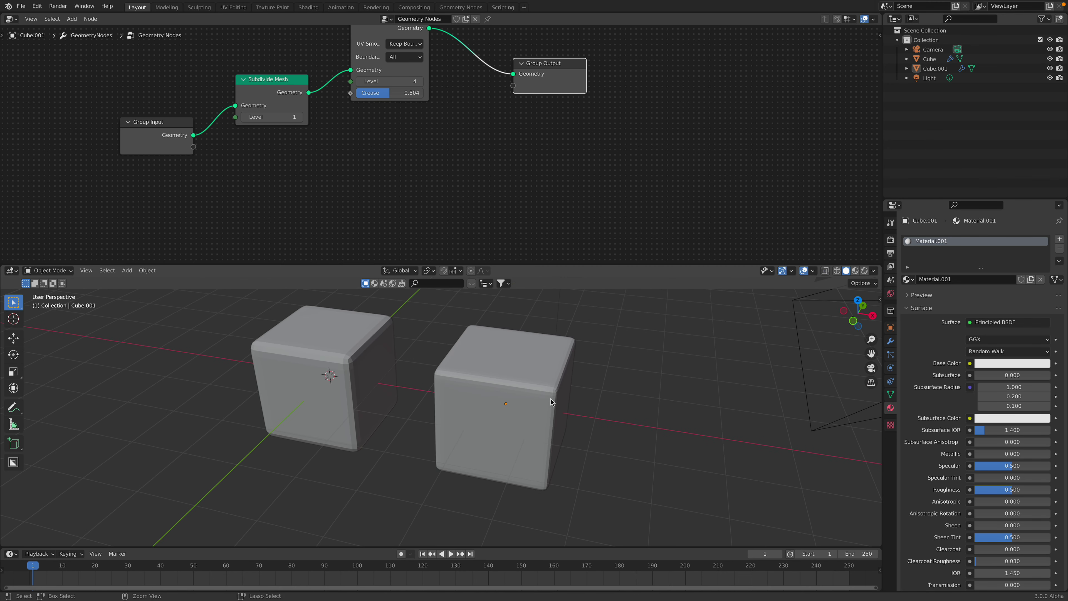
Save the file and rearrange the Group Output, Subdivision Surface, Subdivide Mesh and Group Input nodes to free space below them
{"action": "key", "text": "ctrl+s"}
{"action": "middle_click_drag", "start_coordinate": [517, 120], "coordinate": [516, 126]}
{"action": "left_click_drag", "start_coordinate": [537, 72], "coordinate": [568, 91]}
{"action": "middle_click_drag", "start_coordinate": [527, 90], "coordinate": [532, 124]}
{"action": "left_click_drag", "start_coordinate": [399, 53], "coordinate": [428, 45]}
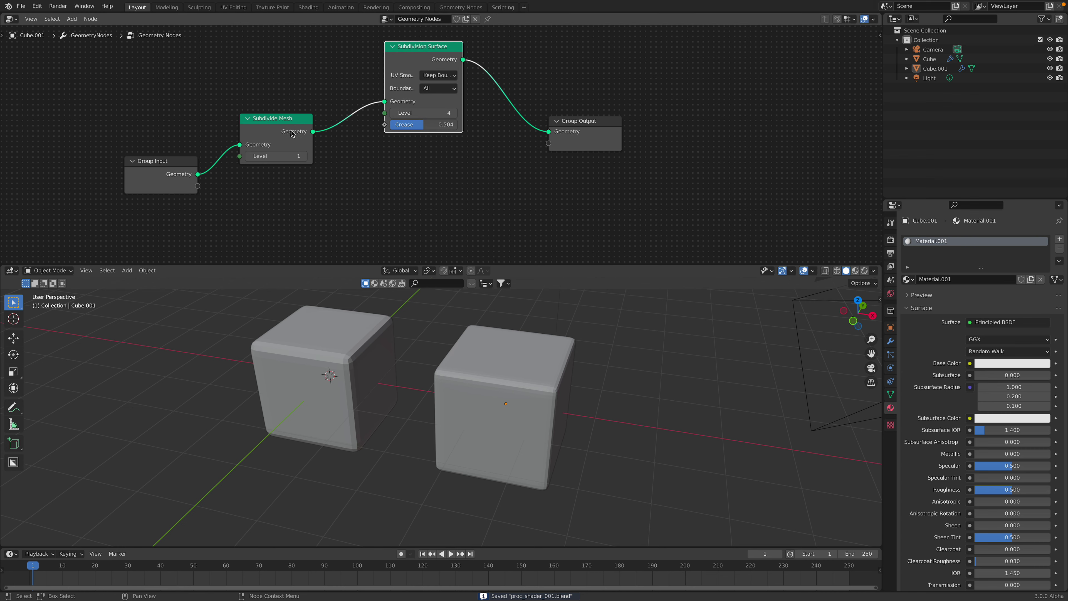
{"action": "left_click_drag", "start_coordinate": [293, 134], "coordinate": [353, 63]}
{"action": "left_click_drag", "start_coordinate": [183, 168], "coordinate": [204, 130]}
{"action": "middle_click_drag", "start_coordinate": [299, 155], "coordinate": [296, 136]}
Add a Normal input node below the Subdivide Mesh node
{"action": "key", "text": "shift+a"}
{"action": "key", "text": "s"}
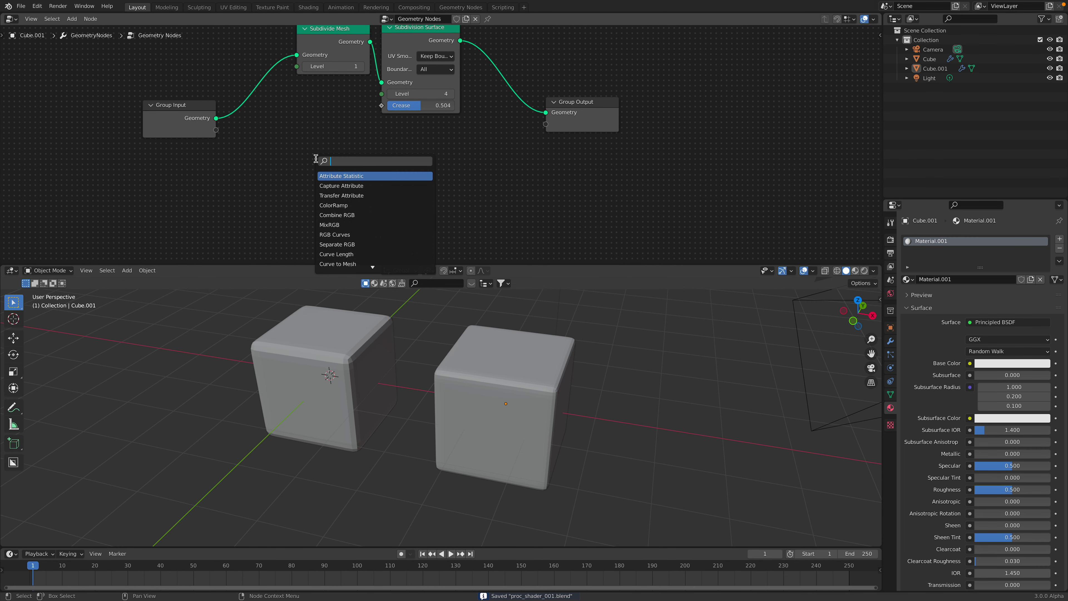
{"action": "type", "text": "vec"}
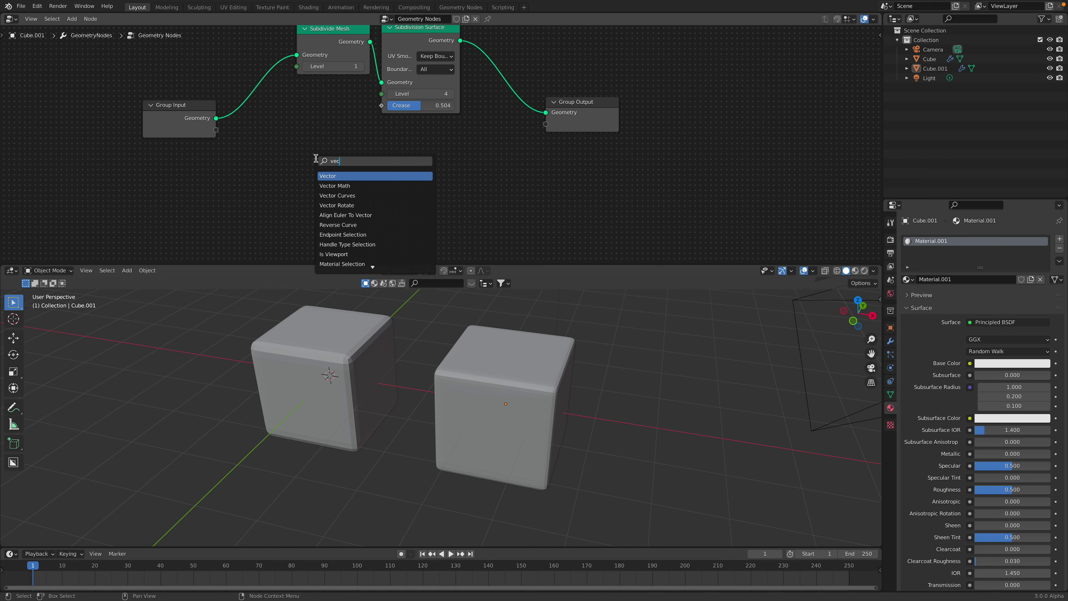
{"action": "type", "text": "norm"}
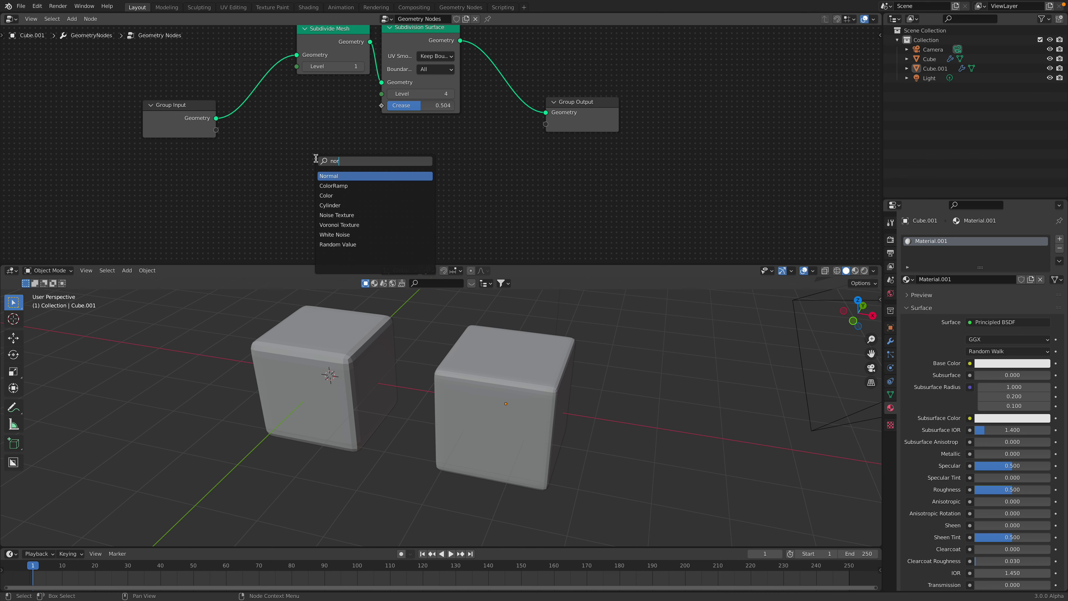
{"action": "key", "text": "Return"}
{"action": "left_click", "coordinate": [268, 129]}
Add a Position input node directly beneath the Normal node
{"action": "key", "text": "shift+a"}
{"action": "type", "text": "s"}
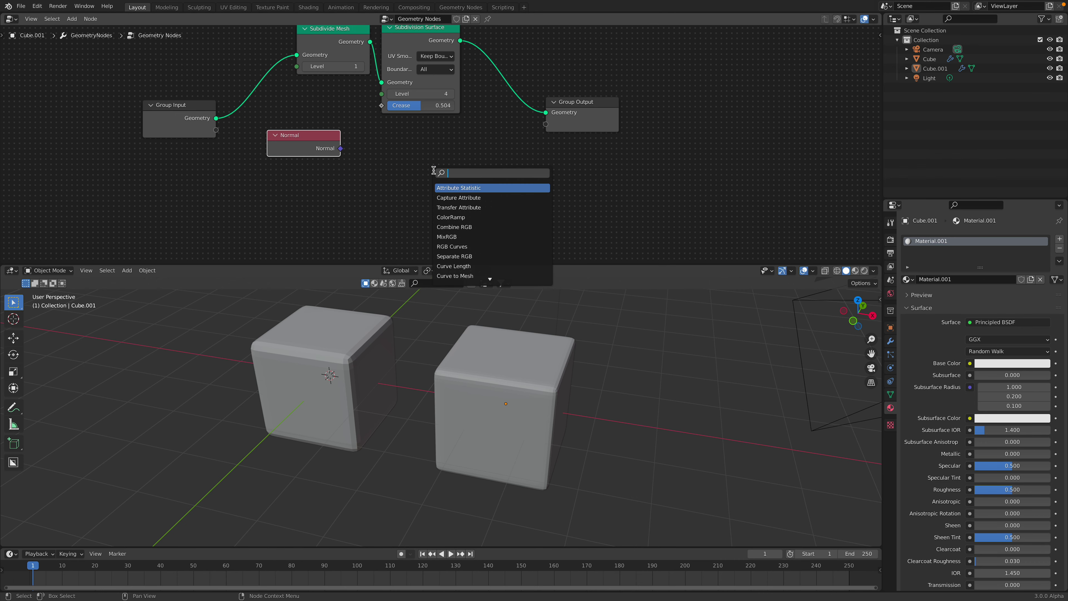
{"action": "type", "text": "pos"}
{"action": "key", "text": "Return"}
{"action": "left_click", "coordinate": [285, 184]}
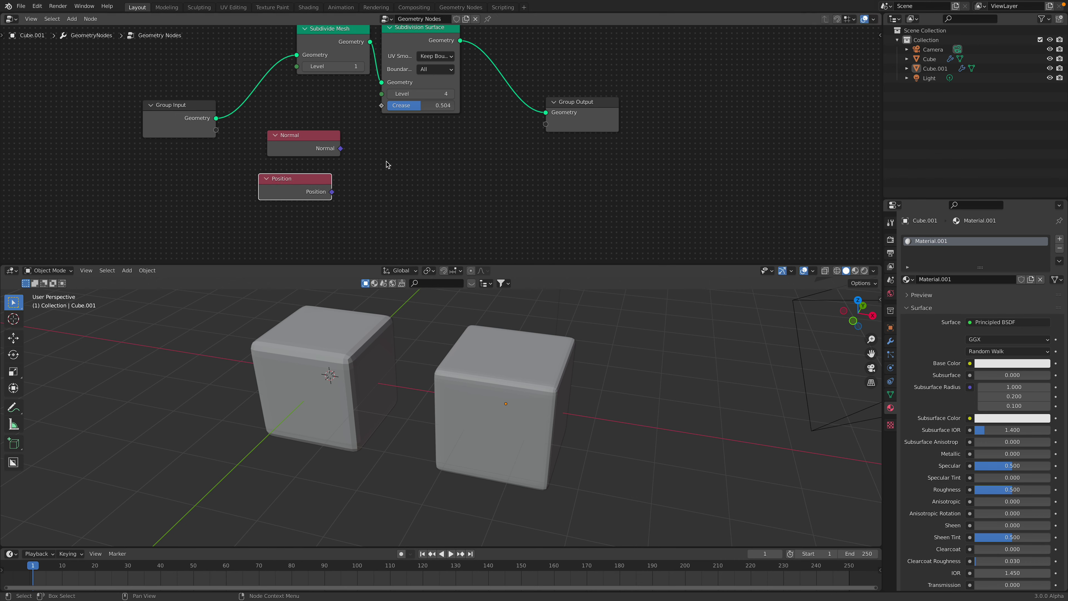
Add a Set Position node, save, and insert it between the Subdivision Surface and Group Output nodes
{"action": "key", "text": "shift+a"}
{"action": "type", "text": "set pos"}
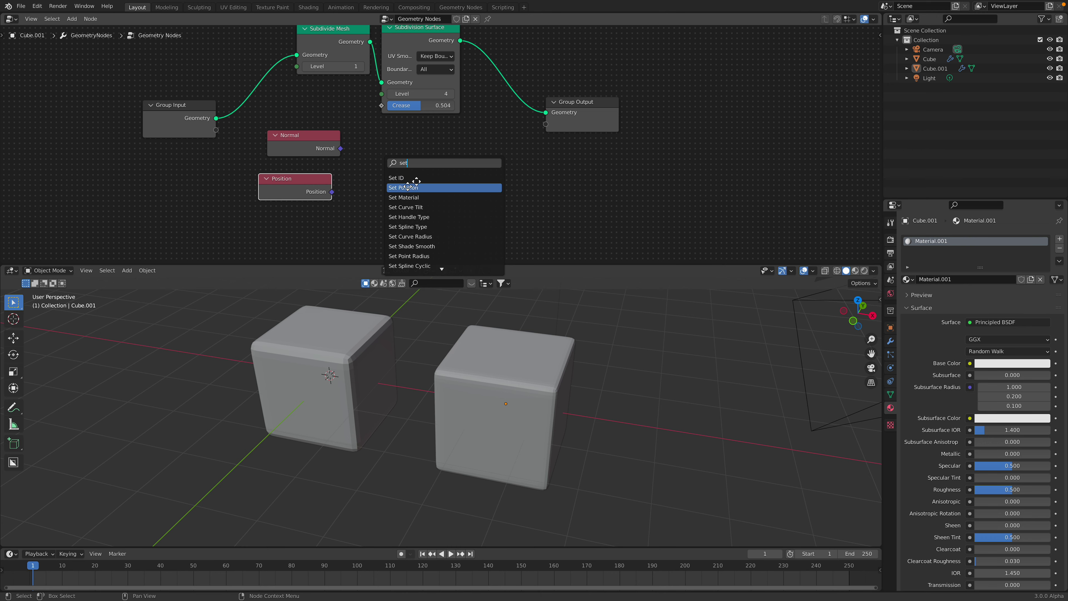
{"action": "key", "text": "Return"}
{"action": "left_click", "coordinate": [447, 162]}
{"action": "left_click_drag", "start_coordinate": [560, 118], "coordinate": [620, 118]}
{"action": "scroll", "coordinate": [620, 118], "scroll_direction": "down", "scroll_amount": 1}
{"action": "middle_click_drag", "start_coordinate": [473, 137], "coordinate": [461, 141]}
{"action": "key", "text": "ctrl+s"}
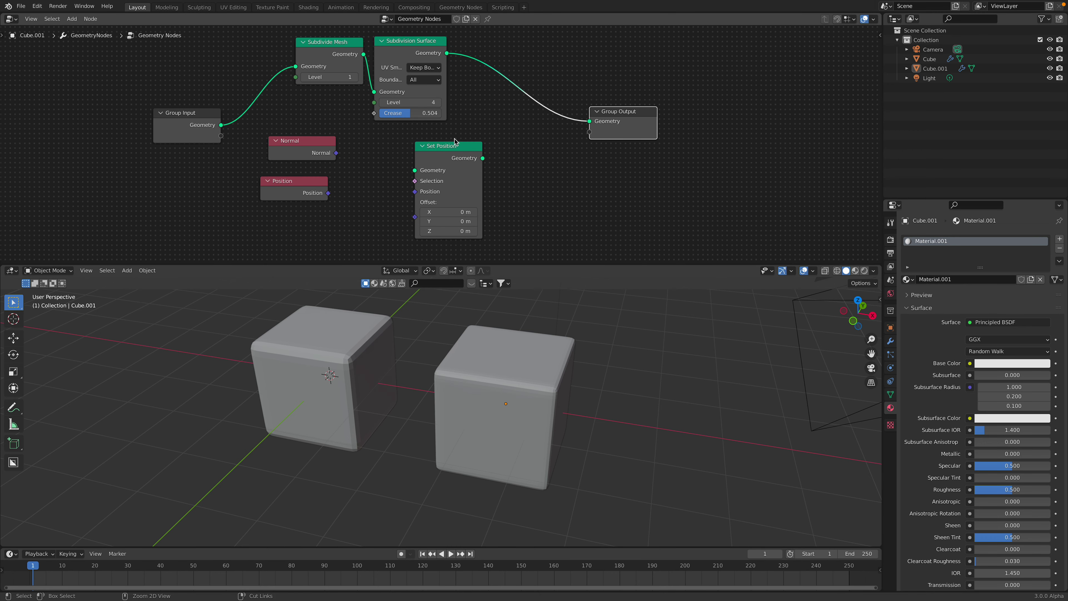
{"action": "left_click_drag", "start_coordinate": [461, 141], "coordinate": [522, 109]}
{"action": "left_click", "coordinate": [540, 94]}
Try an offset in the Set Position node and reset its value to 0 m
{"action": "left_click_drag", "start_coordinate": [522, 165], "coordinate": [540, 184], "text": "shift"}
{"action": "key", "text": "Return"}
{"action": "type", "text": "0"}
{"action": "key", "text": "Return"}
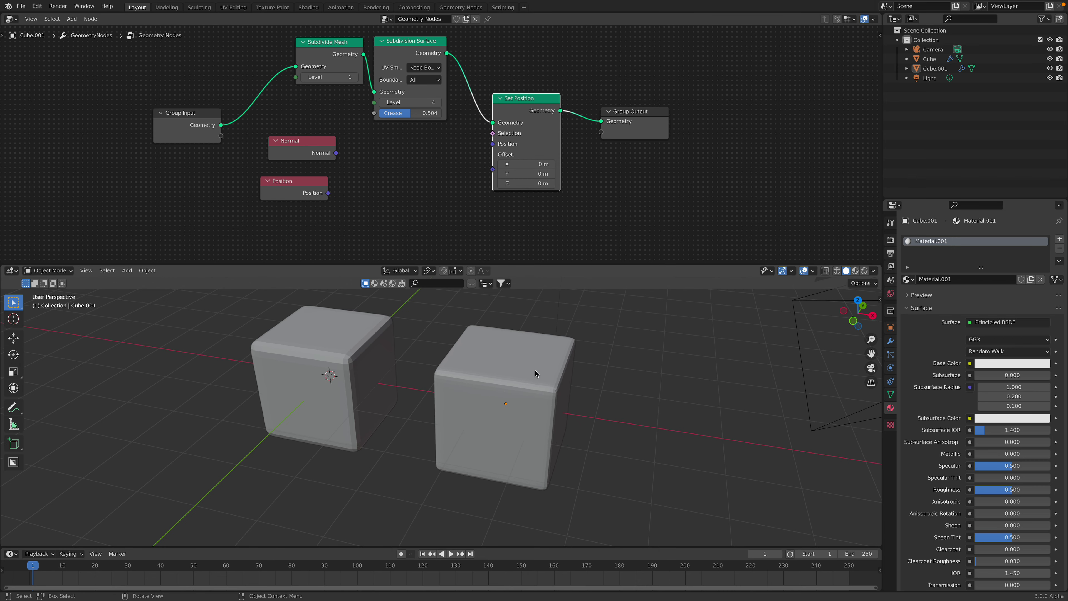
{"action": "middle_click_drag", "start_coordinate": [520, 373], "coordinate": [514, 371]}
Tidy the placement of the Set Position, Position and Normal nodes and save the file
{"action": "left_click_drag", "start_coordinate": [524, 112], "coordinate": [524, 122]}
{"action": "left_click_drag", "start_coordinate": [324, 146], "coordinate": [315, 202]}
{"action": "left_click", "coordinate": [312, 157]}
{"action": "middle_click_drag", "start_coordinate": [339, 167], "coordinate": [338, 149]}
{"action": "left_click_drag", "start_coordinate": [321, 141], "coordinate": [305, 159]}
{"action": "middle_click_drag", "start_coordinate": [385, 153], "coordinate": [412, 163]}
{"action": "scroll", "coordinate": [400, 167], "scroll_direction": "down", "scroll_amount": 1}
{"action": "key", "text": "ctrl+s"}
Add a Noise Texture node between the Normal and Position nodes and the Set Position node
{"action": "key", "text": "shift+a"}
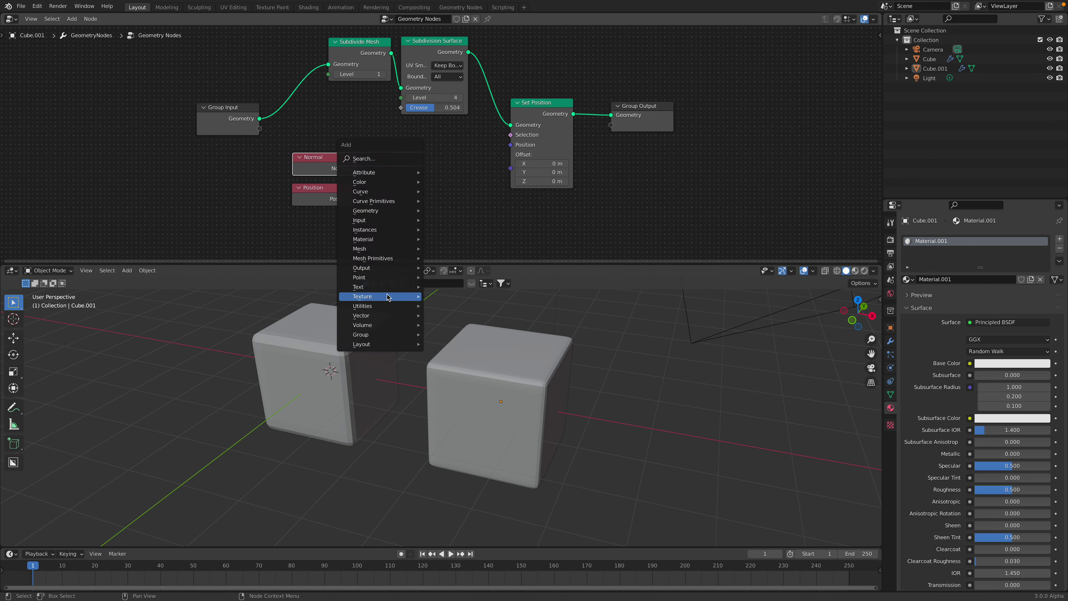
{"action": "mouse_move", "coordinate": [387, 297]}
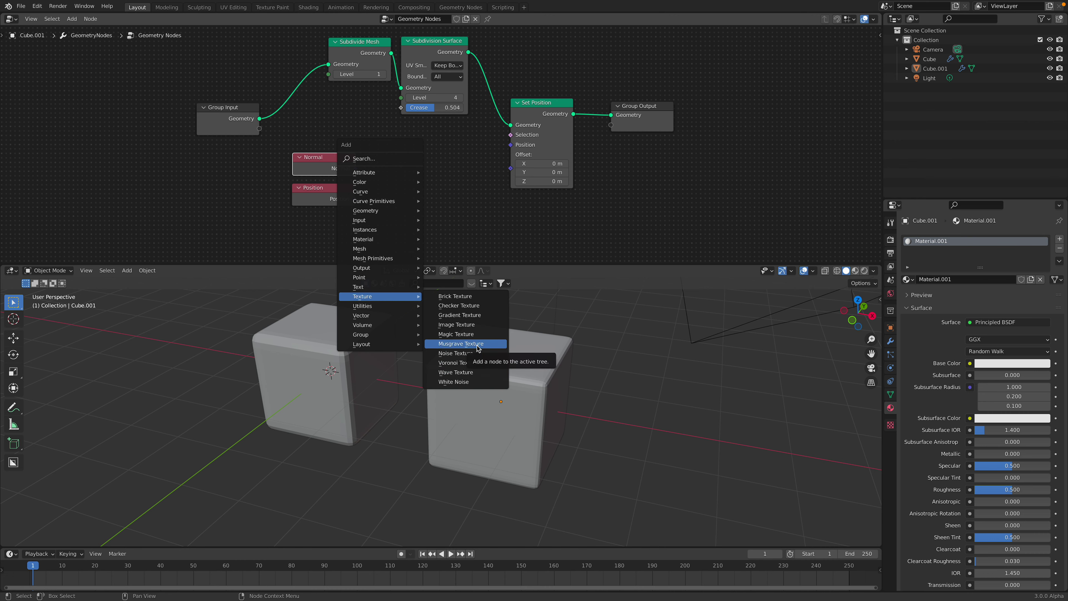
{"action": "left_click", "coordinate": [456, 353]}
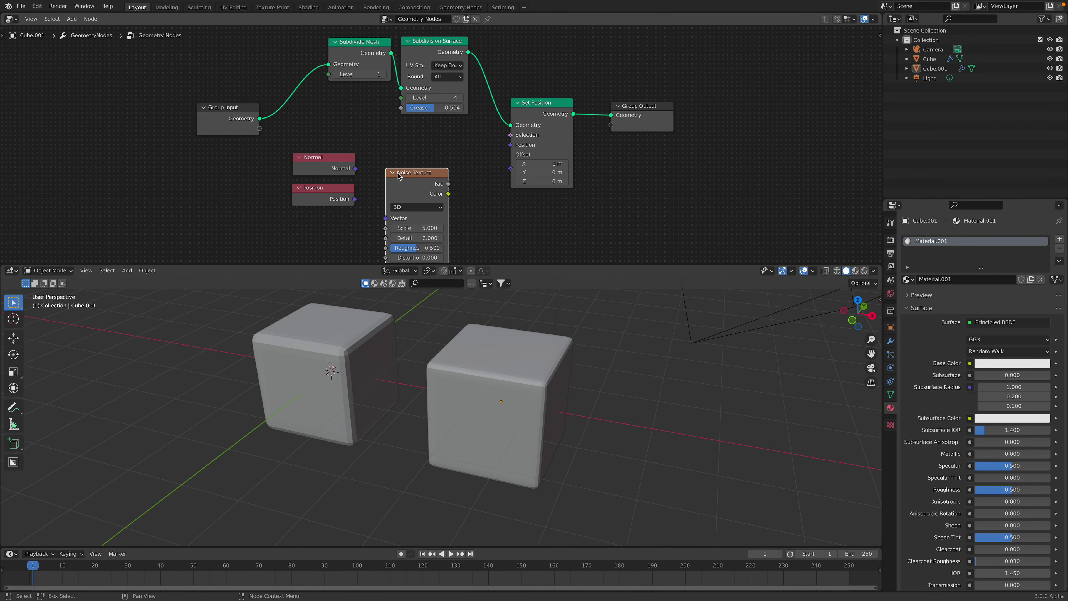
{"action": "left_click", "coordinate": [414, 127]}
{"action": "left_click_drag", "start_coordinate": [421, 127], "coordinate": [429, 142]}
{"action": "middle_click_drag", "start_coordinate": [458, 159], "coordinate": [449, 174]}
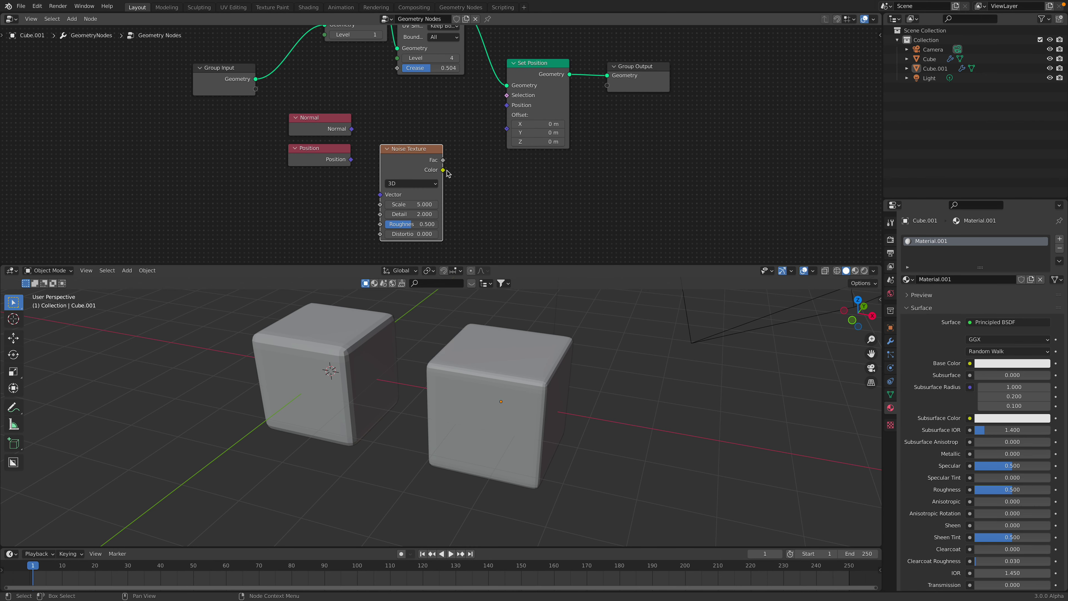
Link the Noise Texture's Color to the Set Position node's Offset and switch the viewport to rendered shading
{"action": "left_click_drag", "start_coordinate": [509, 133], "coordinate": [508, 130]}
{"action": "middle_click_drag", "start_coordinate": [601, 307], "coordinate": [614, 318]}
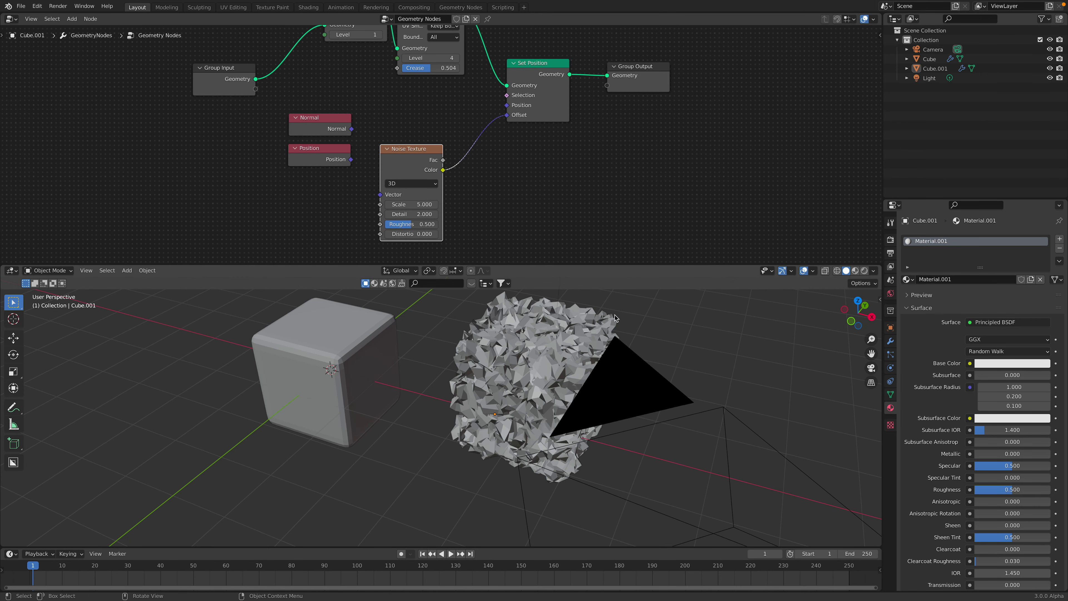
{"action": "left_click", "coordinate": [864, 271]}
{"action": "mouse_move", "coordinate": [736, 357]}
{"action": "middle_mouse_down"}
{"action": "mouse_move", "coordinate": [597, 390]}
{"action": "mouse_move", "coordinate": [306, 355]}
{"action": "middle_mouse_up"}
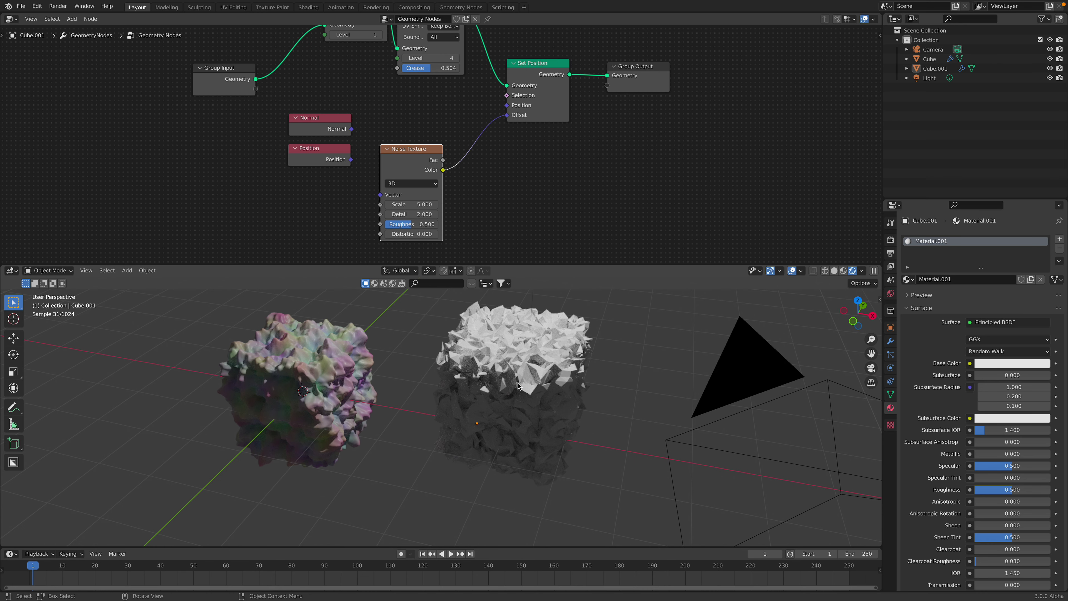
Move the Noise Texture below the Position node and add a Vector Math node set to Scale
{"action": "left_click_drag", "start_coordinate": [400, 149], "coordinate": [291, 193]}
{"action": "middle_click_drag", "start_coordinate": [464, 209], "coordinate": [448, 204]}
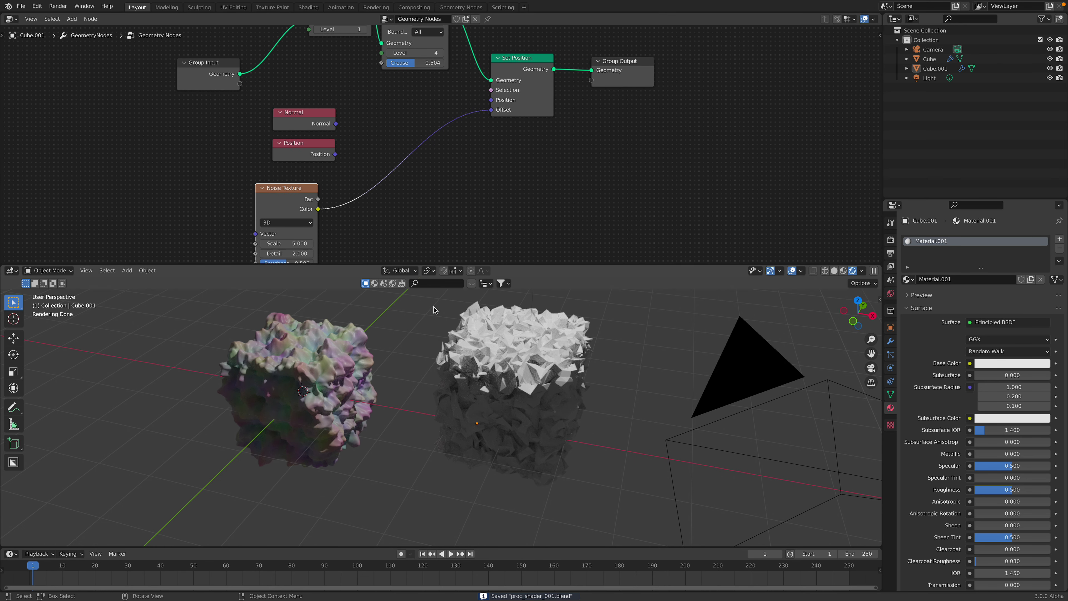
{"action": "key", "text": "shift+a"}
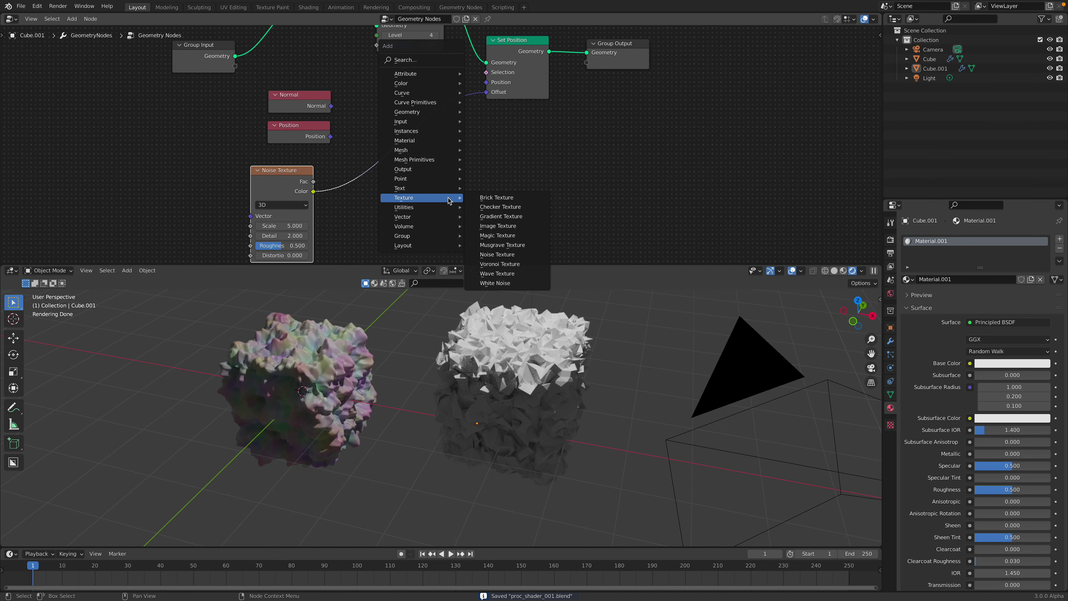
{"action": "left_click", "coordinate": [433, 63]}
{"action": "type", "text": "vec"}
{"action": "left_click", "coordinate": [444, 88]}
{"action": "left_click", "coordinate": [456, 152]}
{"action": "left_click", "coordinate": [471, 159]}
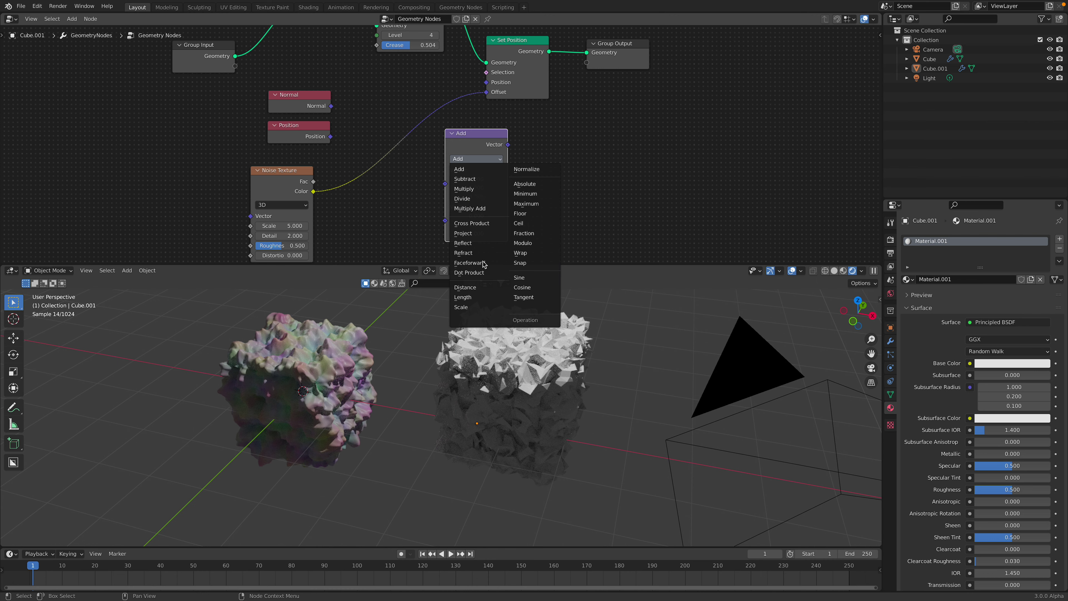
{"action": "left_click", "coordinate": [470, 307]}
Feed Normal into the Scale node's Vector and noise Fac into its Scale, and link its result to the Set Position Offset
{"action": "left_click_drag", "start_coordinate": [331, 106], "coordinate": [360, 116]}
{"action": "left_click_drag", "start_coordinate": [449, 186], "coordinate": [448, 185]}
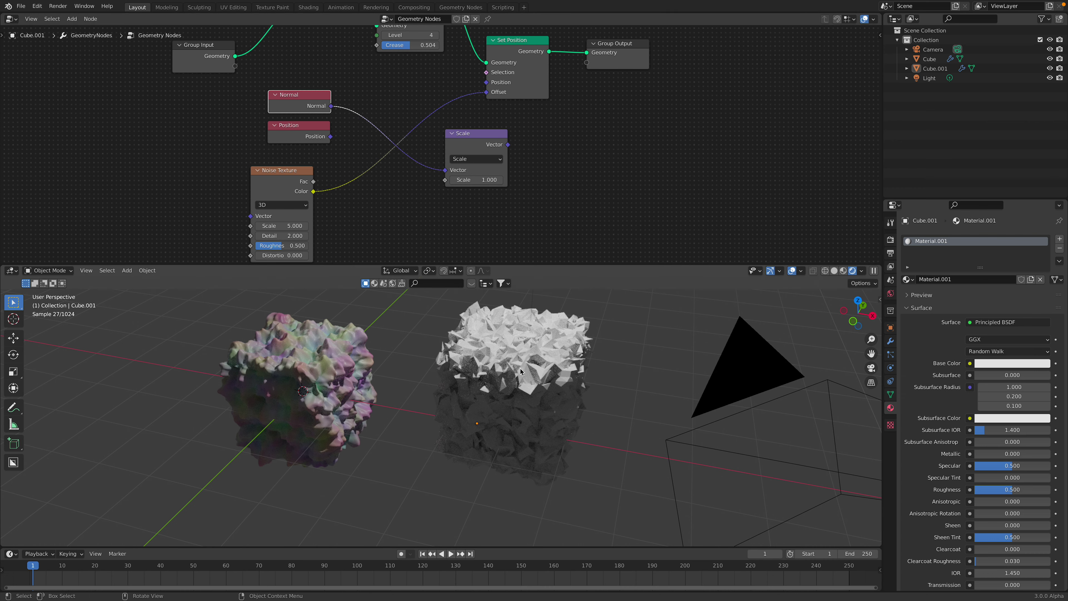
{"action": "left_click_drag", "start_coordinate": [335, 176], "coordinate": [339, 153]}
{"action": "left_click_drag", "start_coordinate": [447, 185], "coordinate": [446, 184]}
{"action": "left_click_drag", "start_coordinate": [511, 146], "coordinate": [499, 149]}
{"action": "left_click_drag", "start_coordinate": [506, 105], "coordinate": [486, 92]}
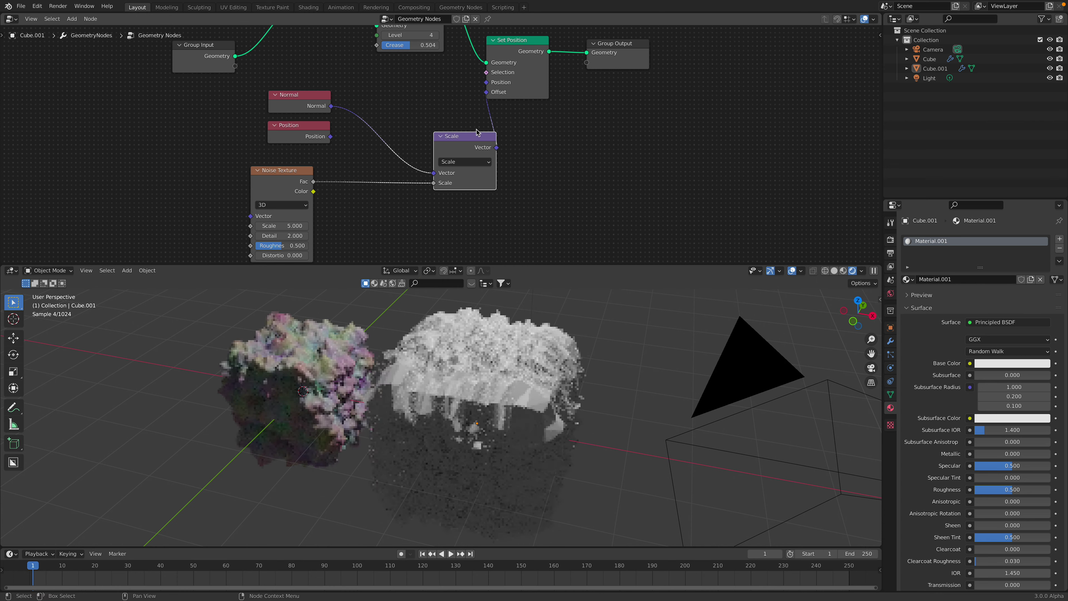
Move the Scale node up beside the Normal node and save the file
{"action": "left_click_drag", "start_coordinate": [471, 136], "coordinate": [444, 106]}
{"action": "middle_click_drag", "start_coordinate": [471, 337], "coordinate": [450, 337]}
{"action": "key", "text": "ctrl+s"}
{"action": "middle_click_drag", "start_coordinate": [490, 376], "coordinate": [523, 392]}
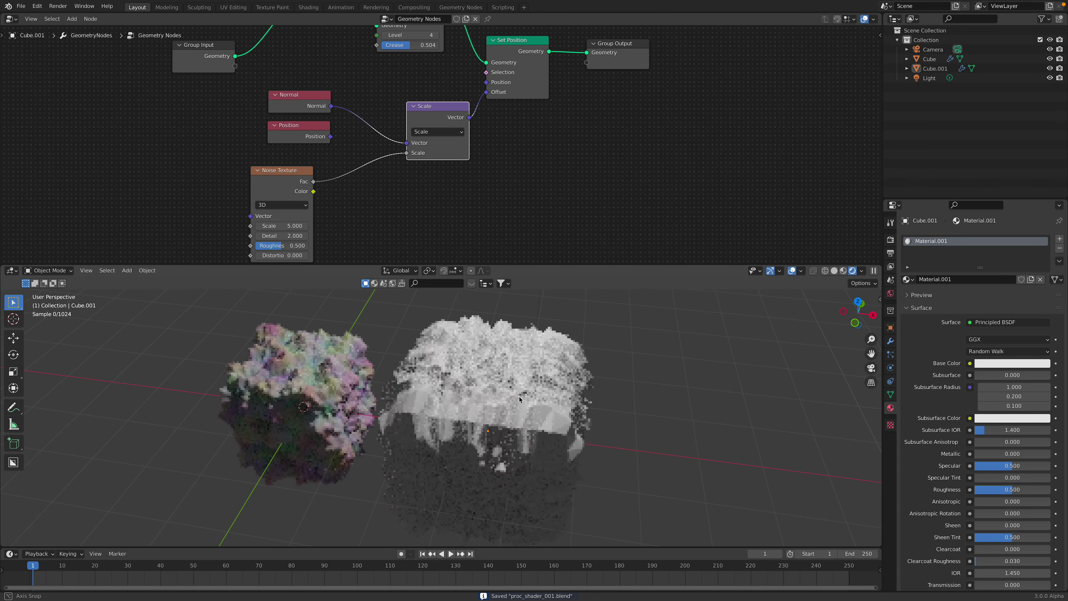
Examine the Noise Texture settings and the displacement of the second cube beside the first one
{"action": "middle_click_drag", "start_coordinate": [365, 79], "coordinate": [378, 124]}
{"action": "scroll", "coordinate": [391, 139], "scroll_direction": "up", "scroll_amount": 1}
{"action": "middle_click_drag", "start_coordinate": [424, 159], "coordinate": [414, 144]}
{"action": "left_click_drag", "start_coordinate": [429, 156], "coordinate": [420, 150]}
{"action": "left_click_drag", "start_coordinate": [273, 221], "coordinate": [278, 220]}
{"action": "middle_click_drag", "start_coordinate": [291, 191], "coordinate": [302, 146]}
{"action": "middle_click_drag", "start_coordinate": [312, 199], "coordinate": [297, 185]}
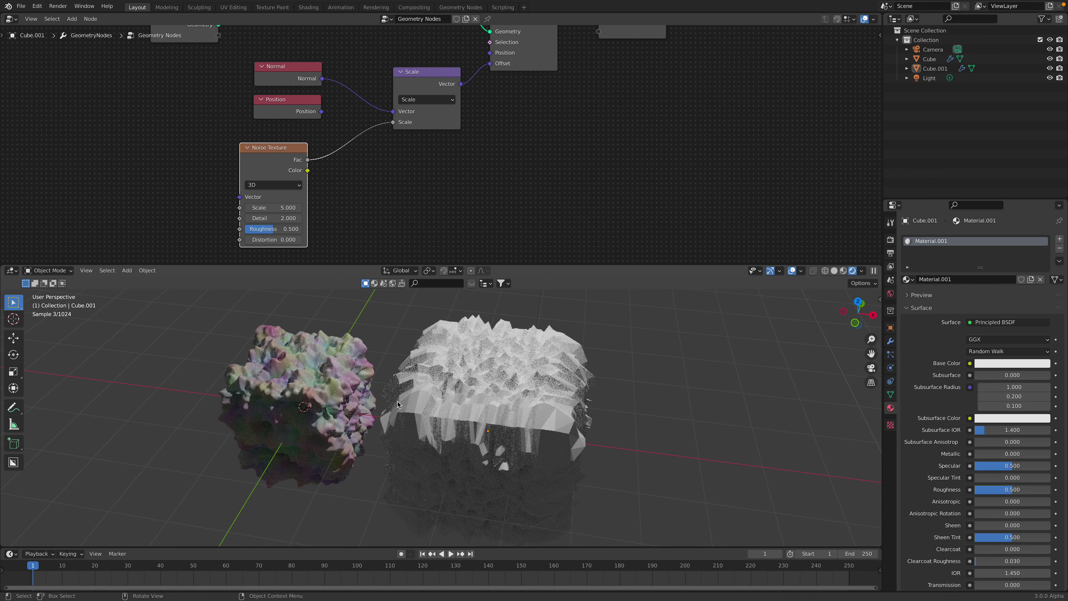
{"action": "middle_click_drag", "start_coordinate": [391, 321], "coordinate": [400, 307]}
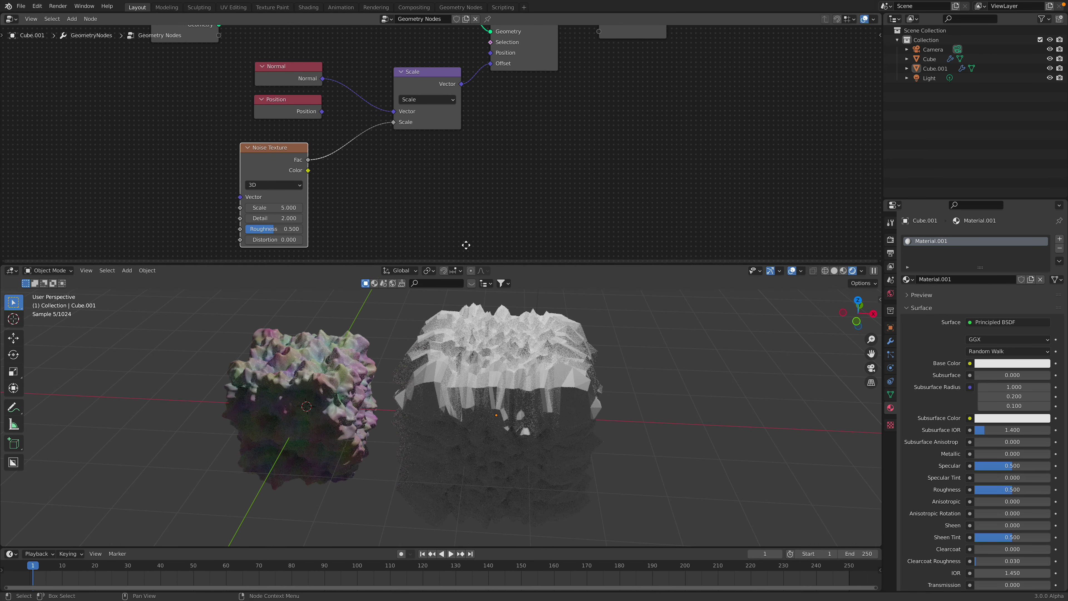
Insert a Map Range node between the Noise Texture and Scale nodes and set its To Max to 0.520
{"action": "middle_click_drag", "start_coordinate": [390, 187], "coordinate": [398, 222]}
{"action": "key", "text": "shift+a"}
{"action": "left_click", "coordinate": [399, 220]}
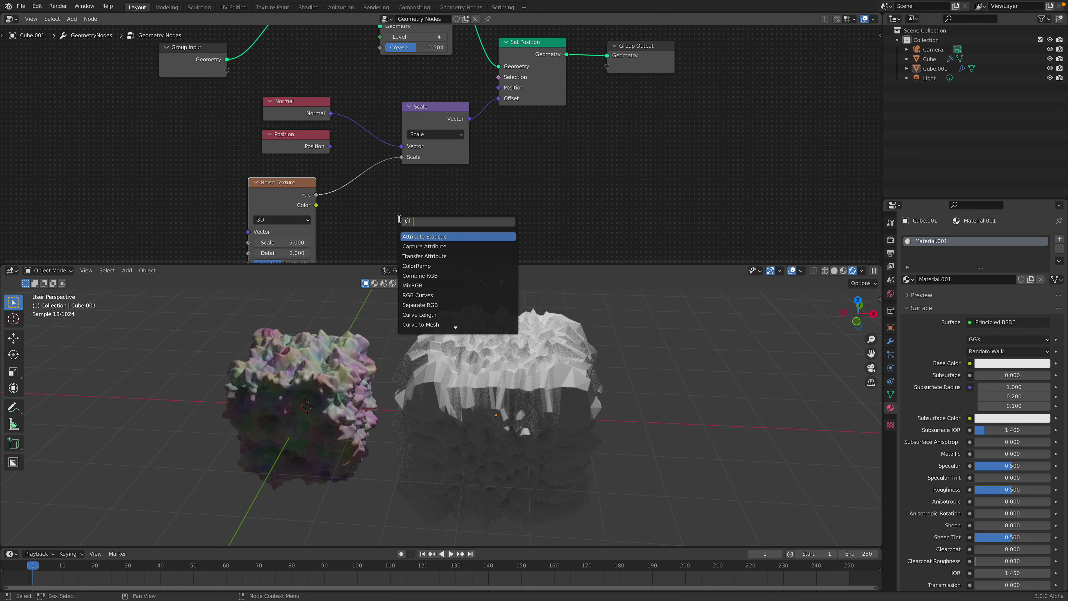
{"action": "type", "text": "map"}
{"action": "key", "text": "Return"}
{"action": "left_click", "coordinate": [366, 180]}
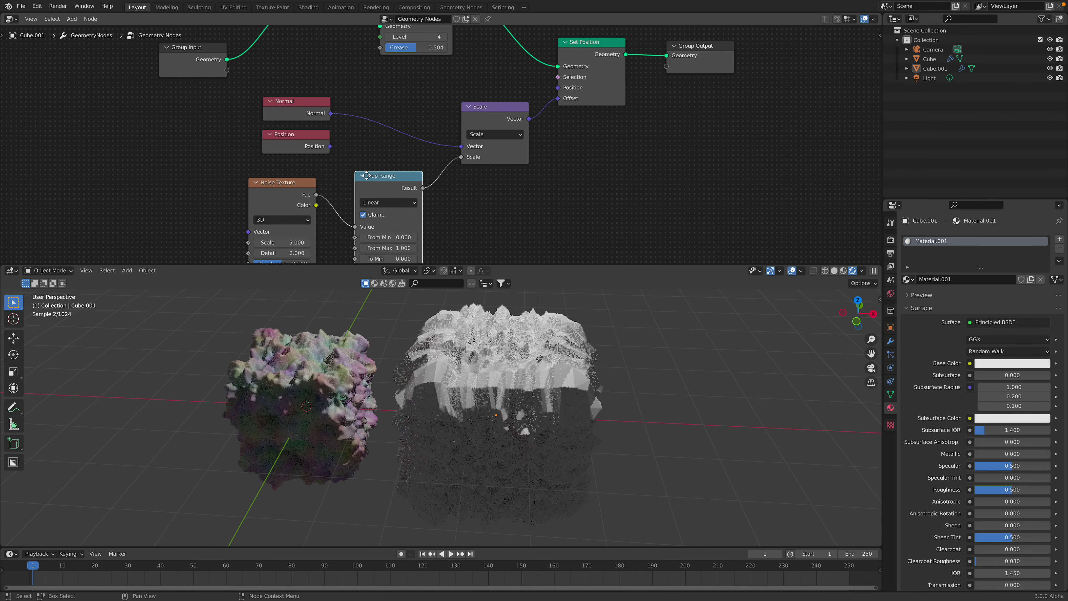
{"action": "middle_click_drag", "start_coordinate": [366, 180], "coordinate": [376, 101]}
{"action": "left_click_drag", "start_coordinate": [403, 190], "coordinate": [388, 190]}
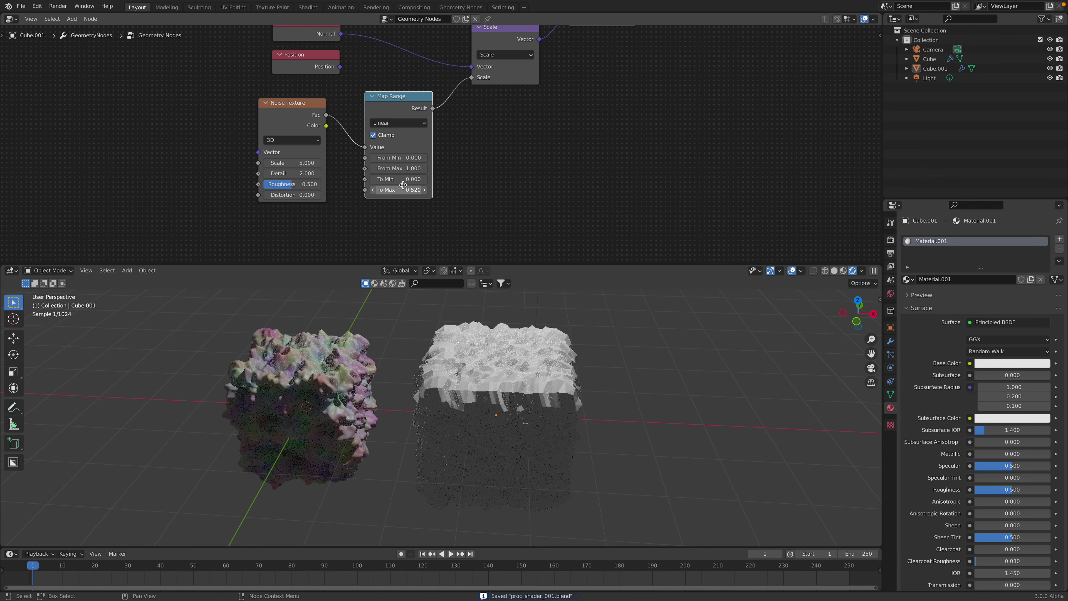
Try raising the Map Range node's To Min to about 1.84
{"action": "left_click_drag", "start_coordinate": [398, 178], "coordinate": [495, 179]}
{"action": "left_click", "coordinate": [399, 178]}
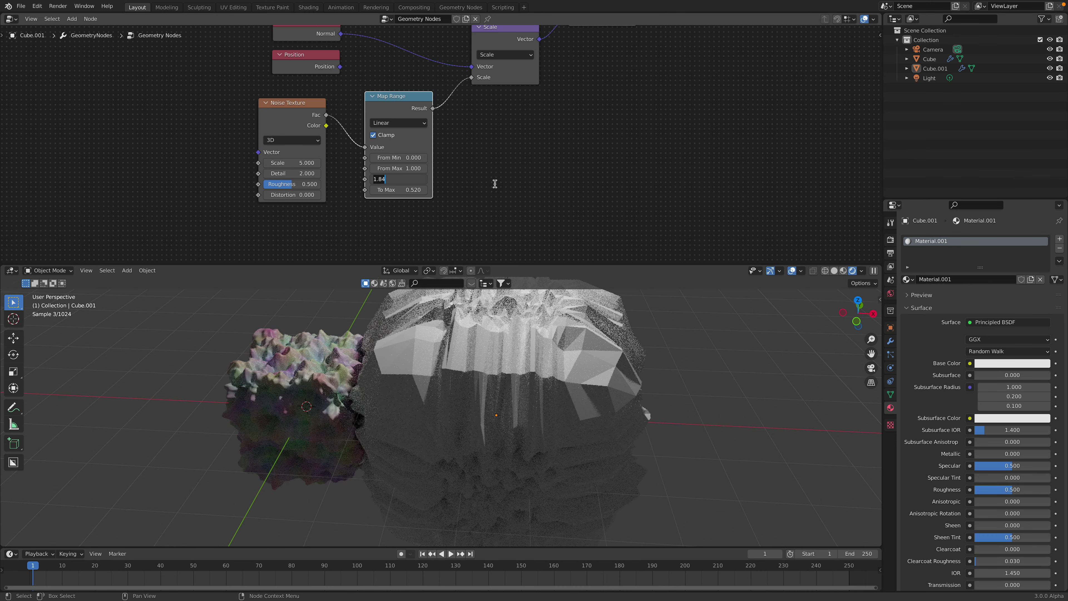
{"action": "key", "text": "Escape"}
Save the file and set the Noise Texture's Scale to 5
{"action": "key", "text": "ctrl+s"}
{"action": "left_click_drag", "start_coordinate": [301, 162], "coordinate": [307, 162]}
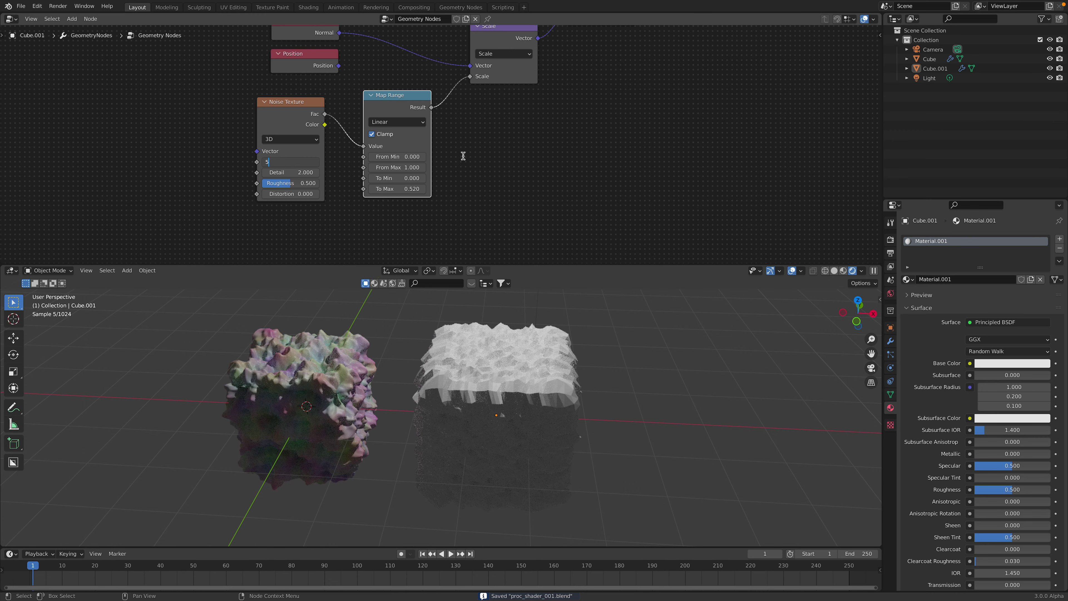
{"action": "key", "text": "Return"}
{"action": "middle_click_drag", "start_coordinate": [484, 165], "coordinate": [484, 168]}
{"action": "mouse_move", "coordinate": [348, 356]}
{"action": "middle_mouse_down"}
{"action": "mouse_move", "coordinate": [326, 377]}
{"action": "mouse_move", "coordinate": [332, 365]}
{"action": "middle_mouse_up"}
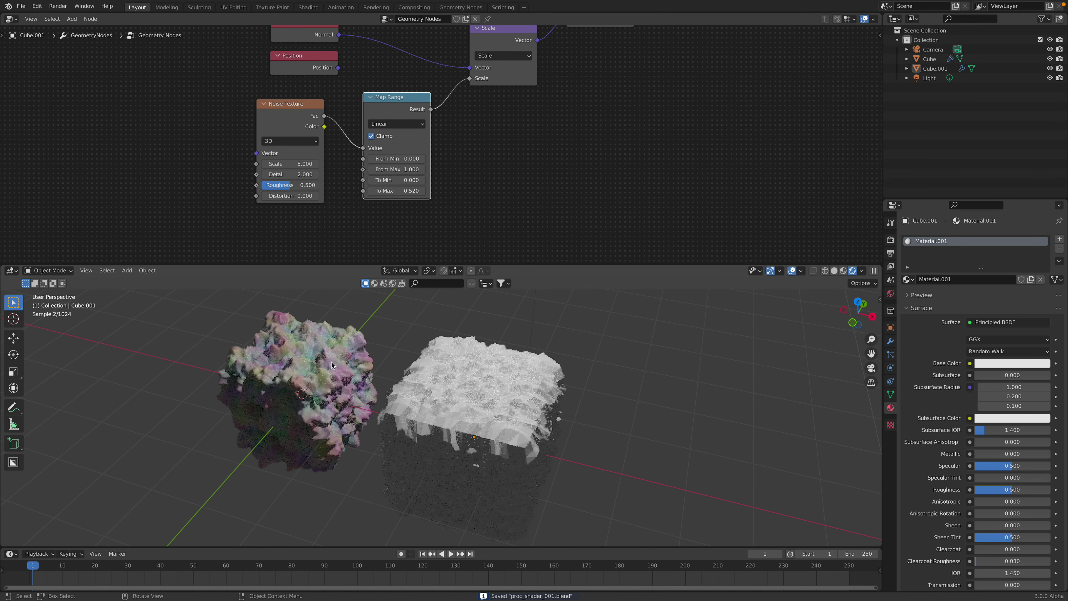
Move the Noise Texture node slightly farther from the Map Range node
{"action": "scroll", "coordinate": [308, 175], "scroll_direction": "down", "scroll_amount": 4}
{"action": "scroll", "coordinate": [308, 175], "scroll_direction": "up", "scroll_amount": 3}
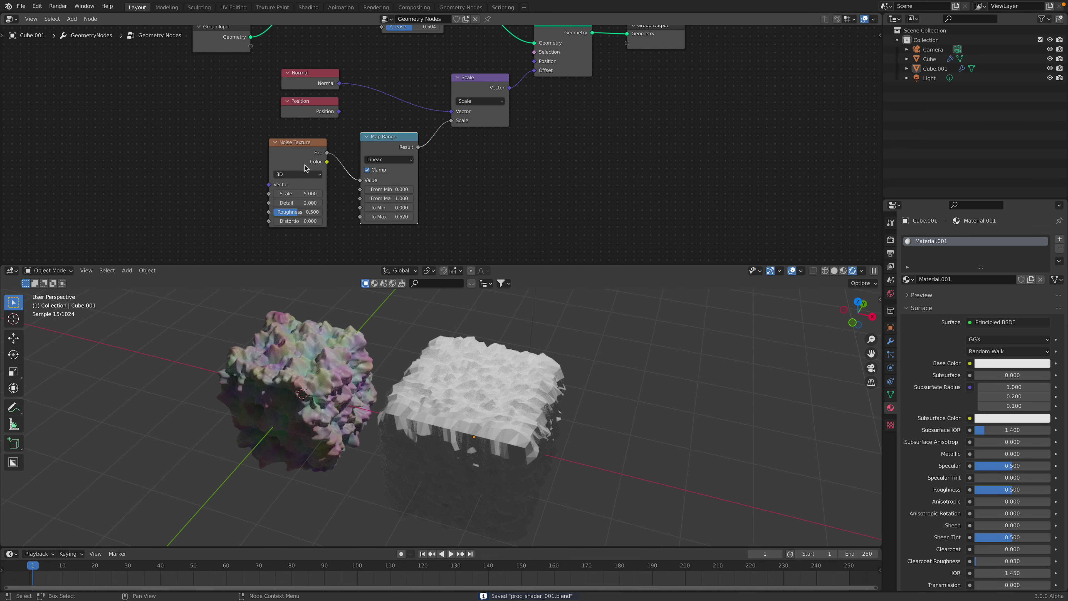
{"action": "left_click_drag", "start_coordinate": [299, 154], "coordinate": [295, 156]}
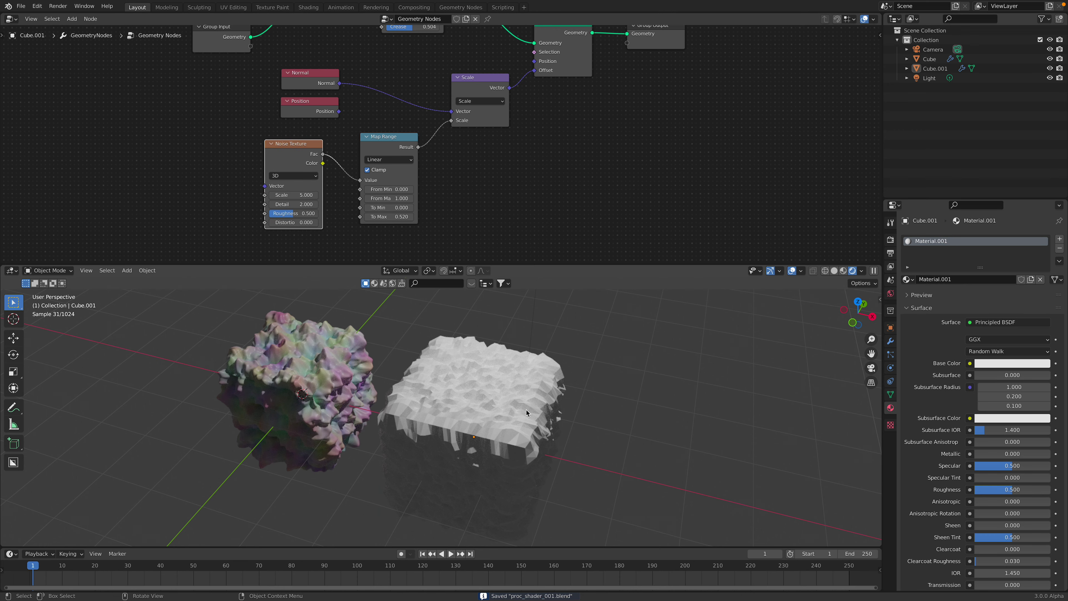
Add a vertex color layer to the second cube's mesh data
{"action": "middle_click_drag", "start_coordinate": [687, 373], "coordinate": [688, 362]}
{"action": "left_click", "coordinate": [889, 395]}
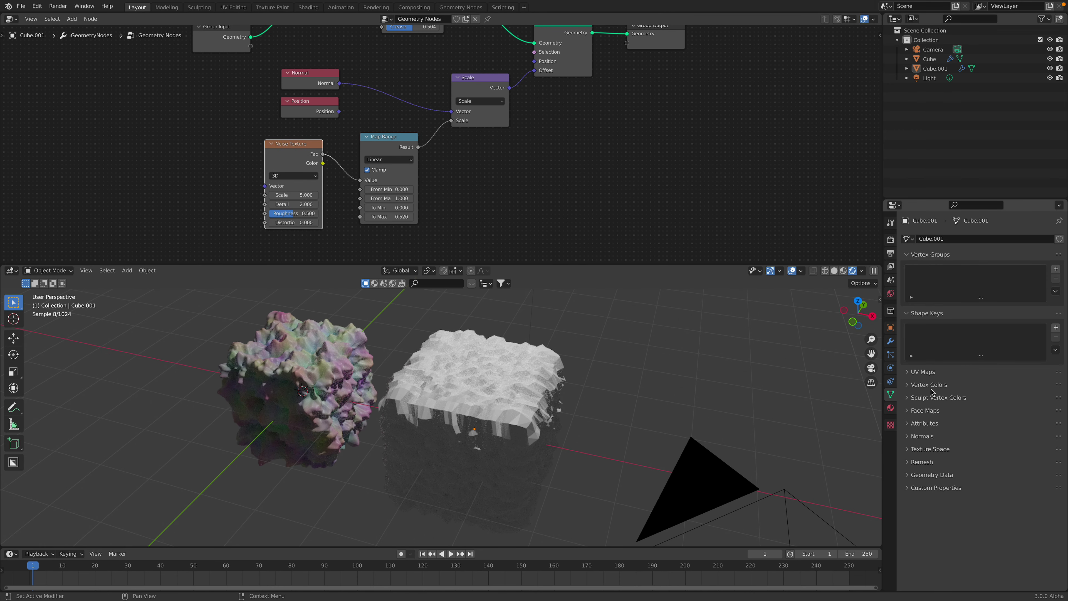
{"action": "left_click", "coordinate": [1056, 400]}
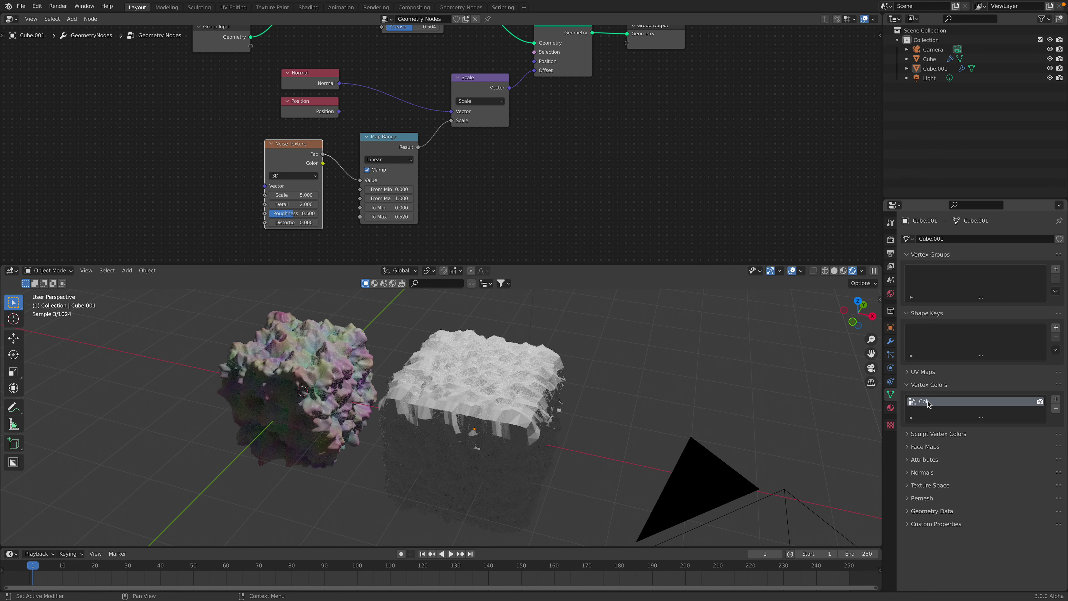
Connect the Noise Texture's Color output to a new Group Output socket and tidy the positions of both nodes
{"action": "middle_click_drag", "start_coordinate": [658, 391], "coordinate": [671, 390]}
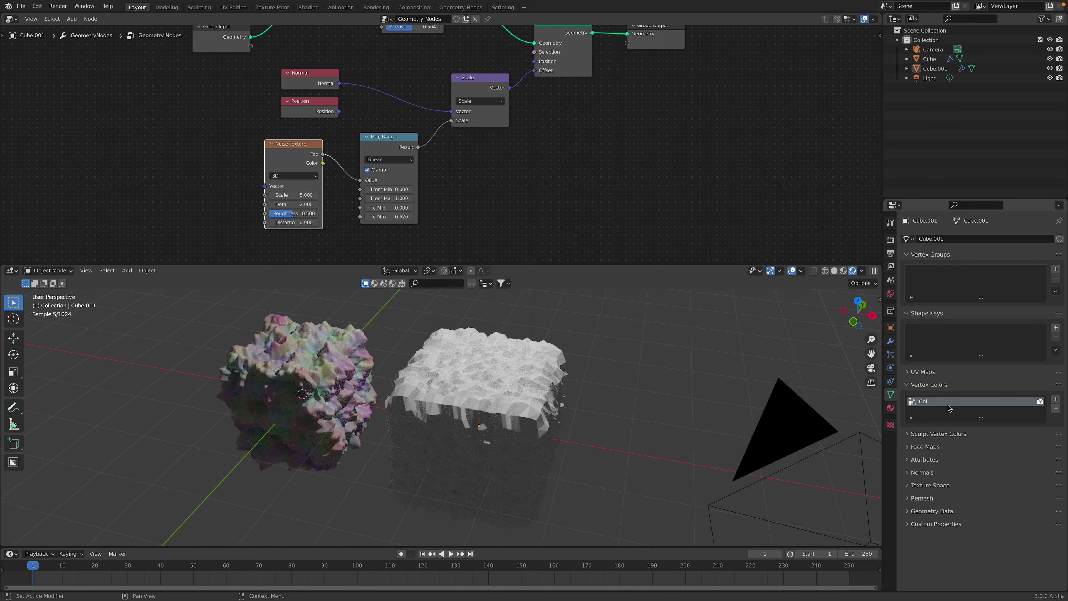
{"action": "middle_click_drag", "start_coordinate": [330, 171], "coordinate": [283, 189]}
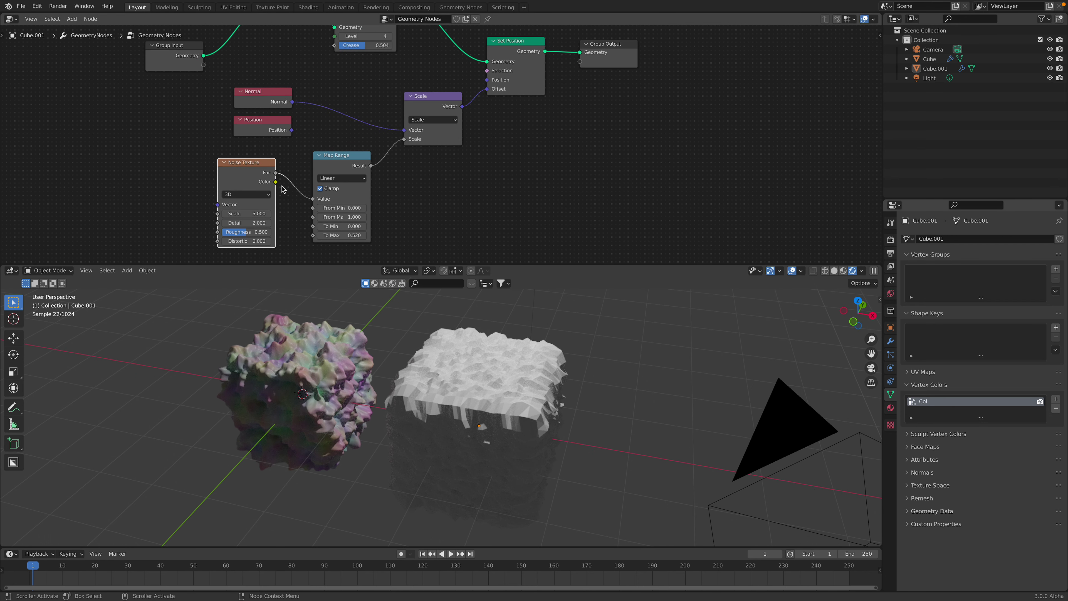
{"action": "left_click_drag", "start_coordinate": [587, 65], "coordinate": [586, 63]}
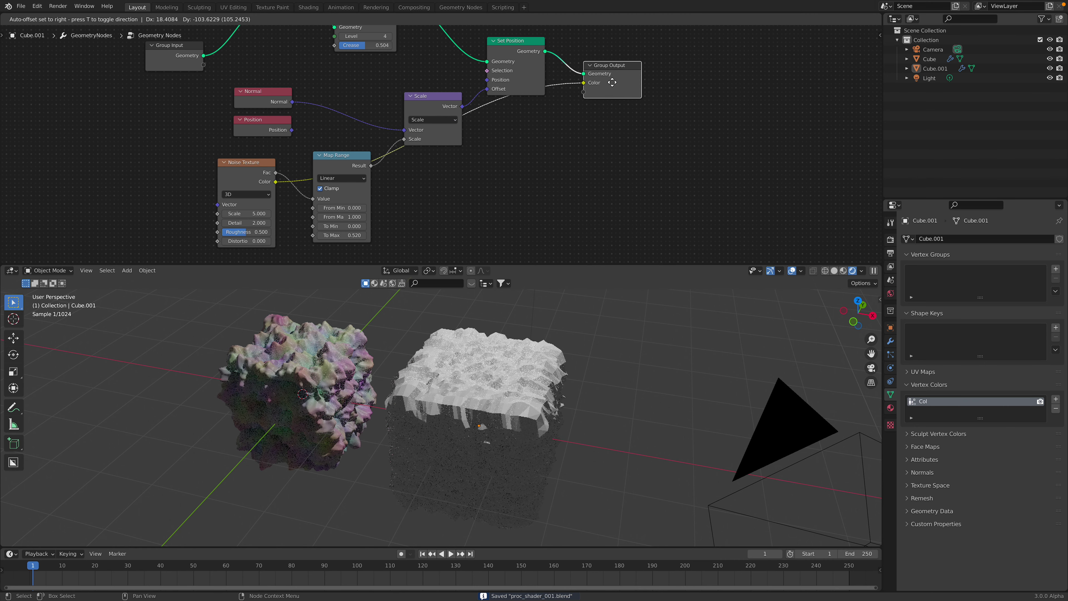
{"action": "left_click_drag", "start_coordinate": [244, 171], "coordinate": [250, 174]}
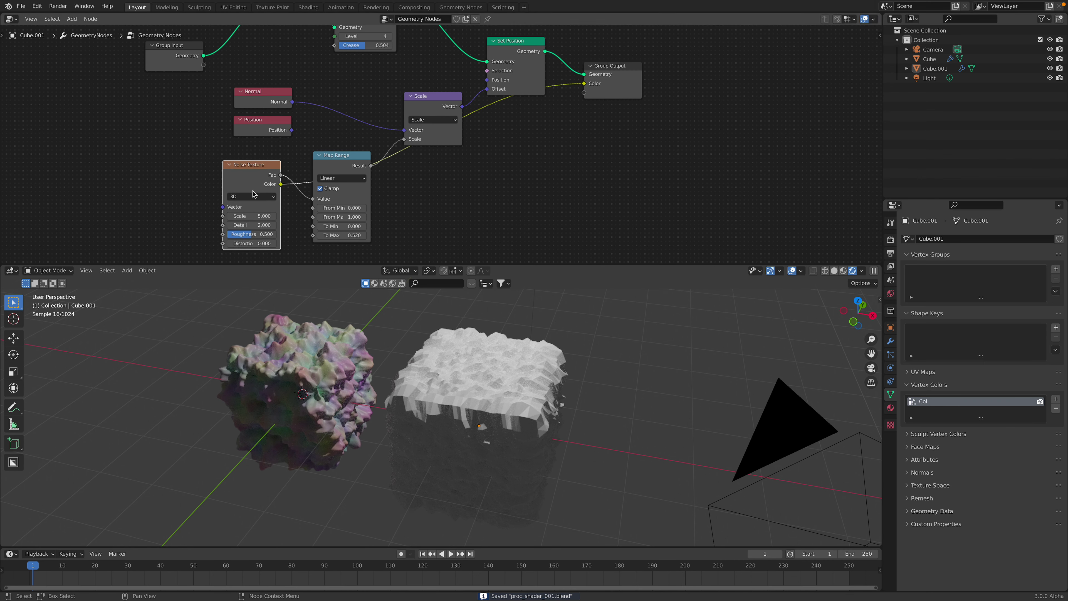
{"action": "left_click", "coordinate": [635, 76]}
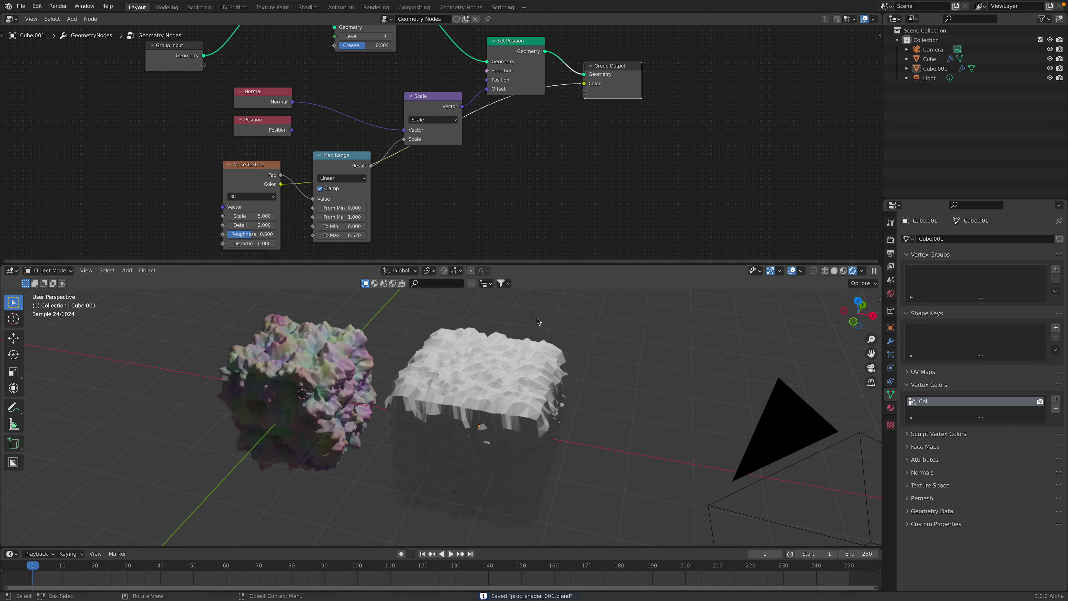
Assign the Geometry Nodes modifier's Color output attribute to the Col vertex color layer
{"action": "left_click", "coordinate": [892, 342]}
{"action": "left_click", "coordinate": [923, 284]}
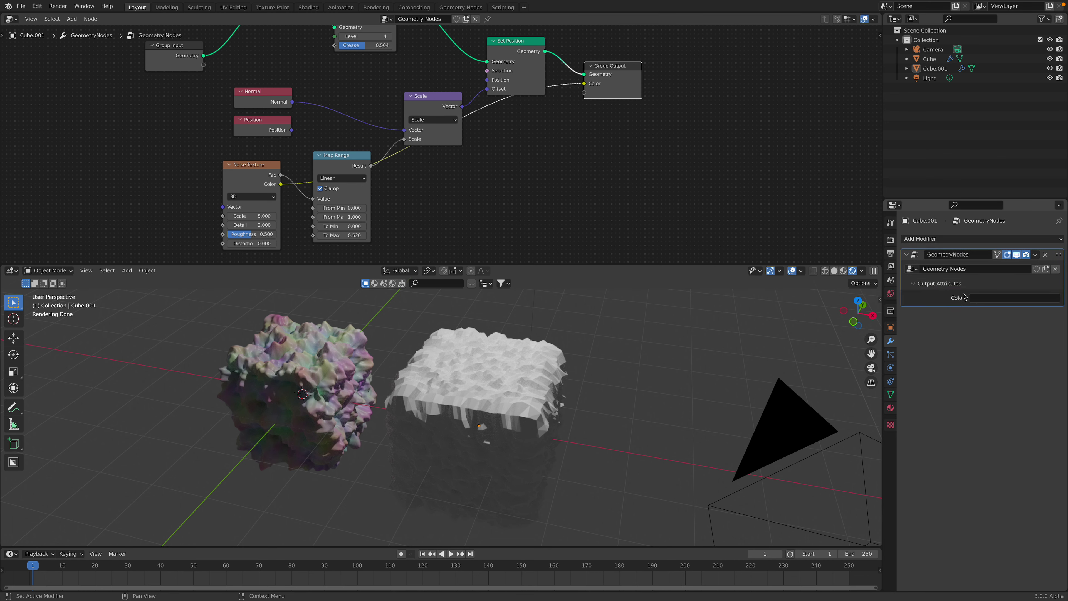
{"action": "left_click", "coordinate": [997, 308]}
{"action": "left_click", "coordinate": [1007, 358]}
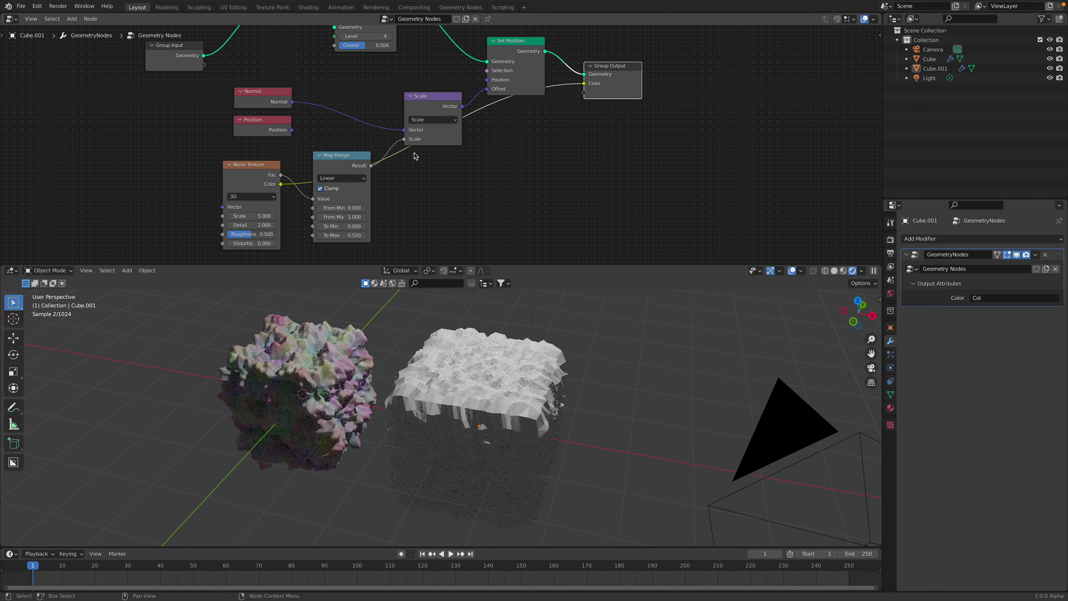
{"action": "middle_click_drag", "start_coordinate": [640, 345], "coordinate": [630, 347]}
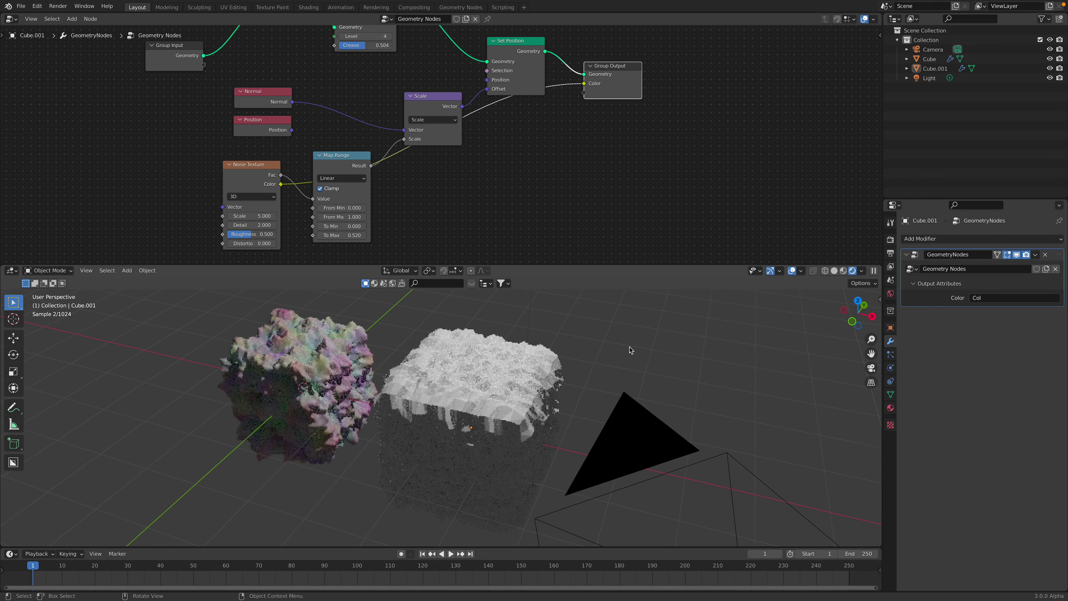
{"action": "middle_click_drag", "start_coordinate": [459, 381], "coordinate": [477, 383]}
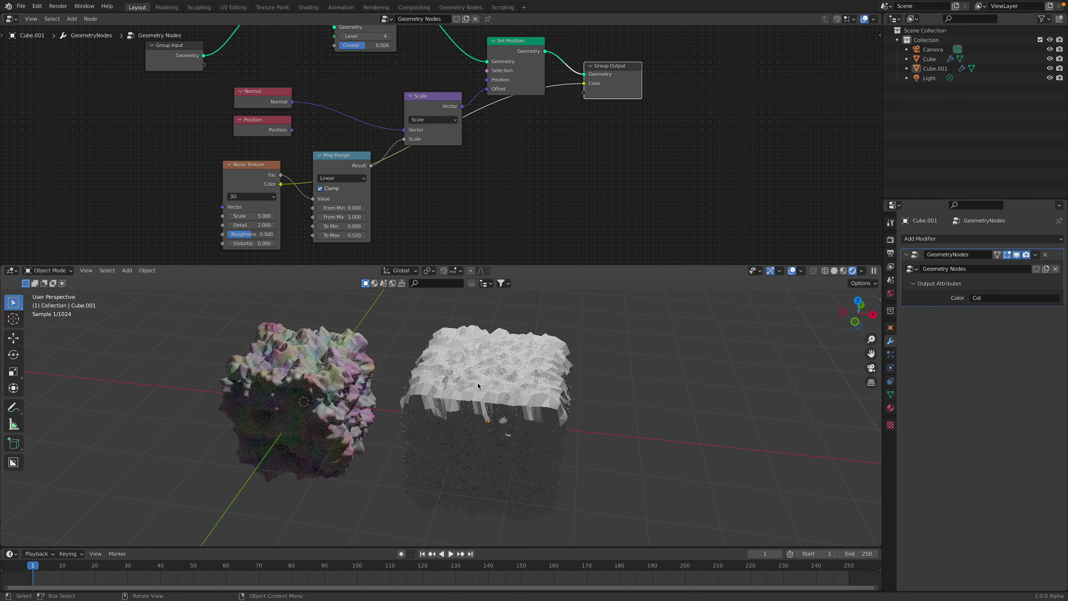
Switch the viewport to solid shading, select the second cube and open its Material.001 in the Shader Editor
{"action": "left_click", "coordinate": [834, 271]}
{"action": "left_click", "coordinate": [534, 379]}
{"action": "scroll", "coordinate": [463, 259], "scroll_direction": "down", "scroll_amount": 2}
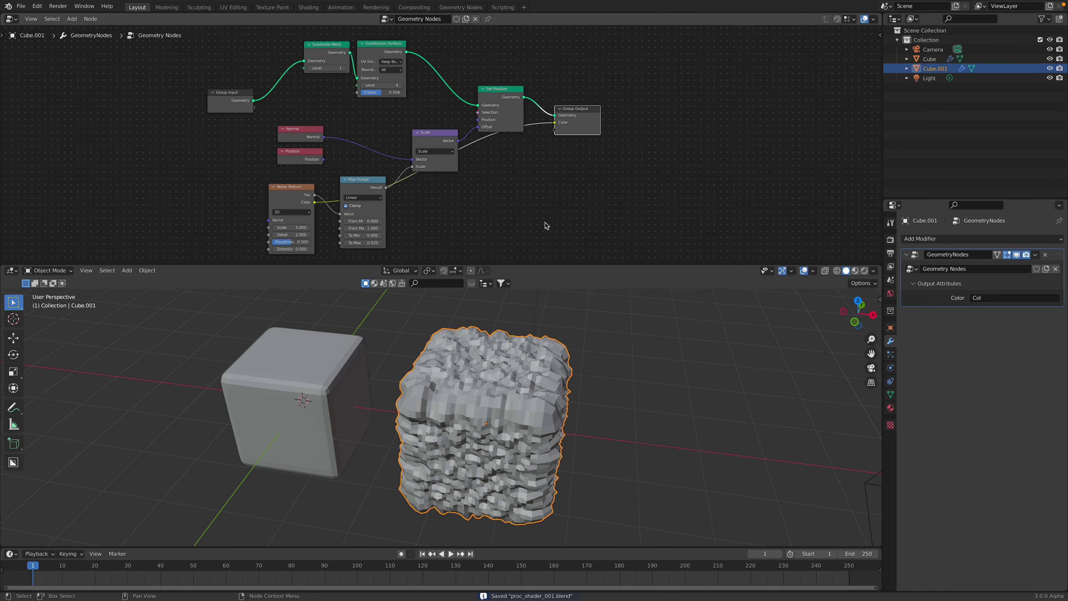
{"action": "left_click", "coordinate": [891, 408]}
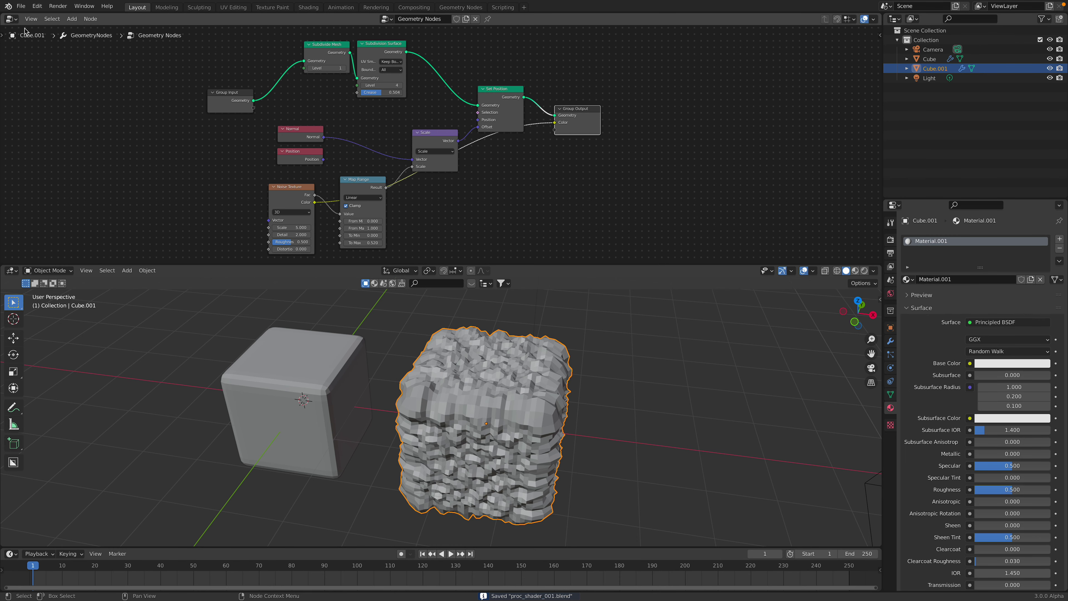
{"action": "left_click", "coordinate": [11, 18]}
{"action": "left_click", "coordinate": [34, 117]}
Add an Attribute node beside the Principled BSDF in Material.001
{"action": "key", "text": "shift+a"}
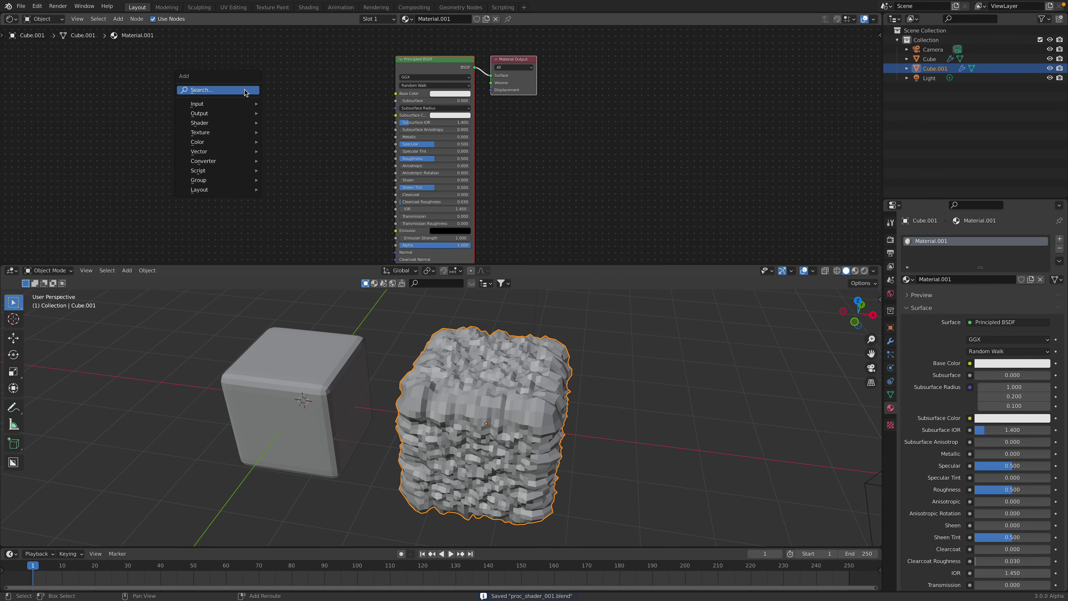
{"action": "left_click", "coordinate": [245, 90]}
{"action": "type", "text": "att"}
{"action": "left_click", "coordinate": [262, 106]}
{"action": "left_click", "coordinate": [297, 102]}
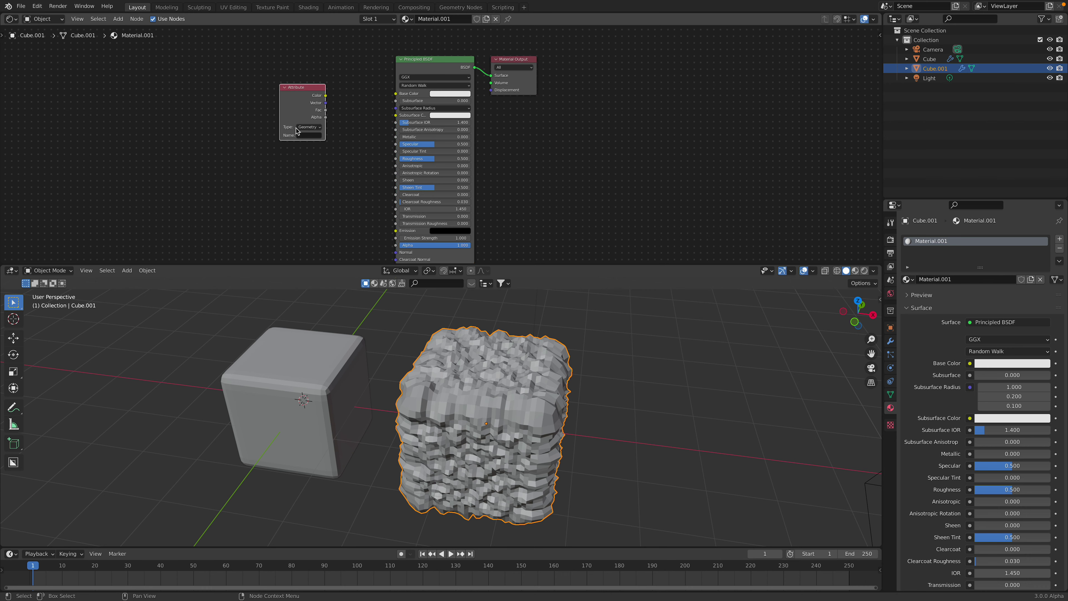
Name the attribute Col, feed its Color into the Principled BSDF's Base Color, and save with the viewport in rendered shading
{"action": "scroll", "coordinate": [290, 135], "scroll_direction": "up", "scroll_amount": 2}
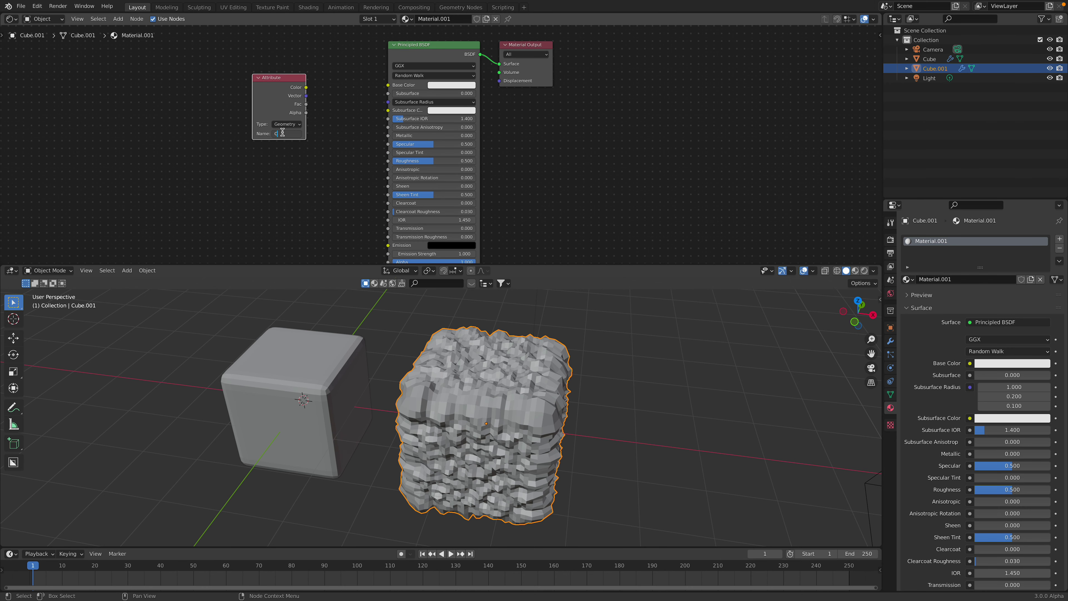
{"action": "scroll", "coordinate": [290, 110], "scroll_direction": "up", "scroll_amount": 1}
{"action": "left_click_drag", "start_coordinate": [295, 82], "coordinate": [383, 80]}
{"action": "left_click", "coordinate": [864, 270]}
{"action": "key", "text": "ctrl+s"}
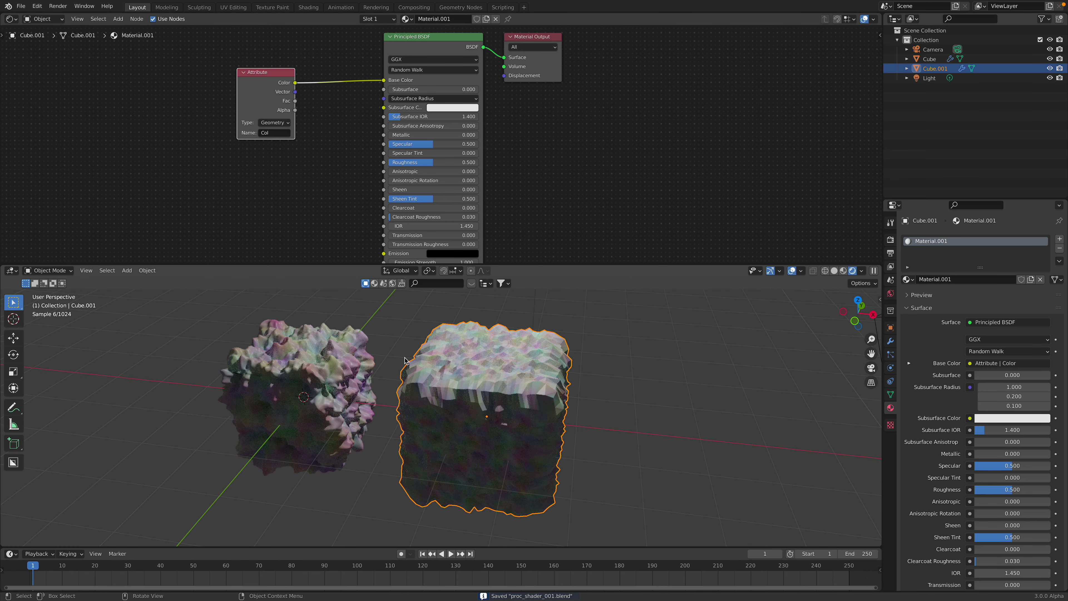
Return to the Geometry Nodes editor and set the Noise Texture's Scale to 1
{"action": "left_click", "coordinate": [10, 19]}
{"action": "left_click", "coordinate": [54, 110]}
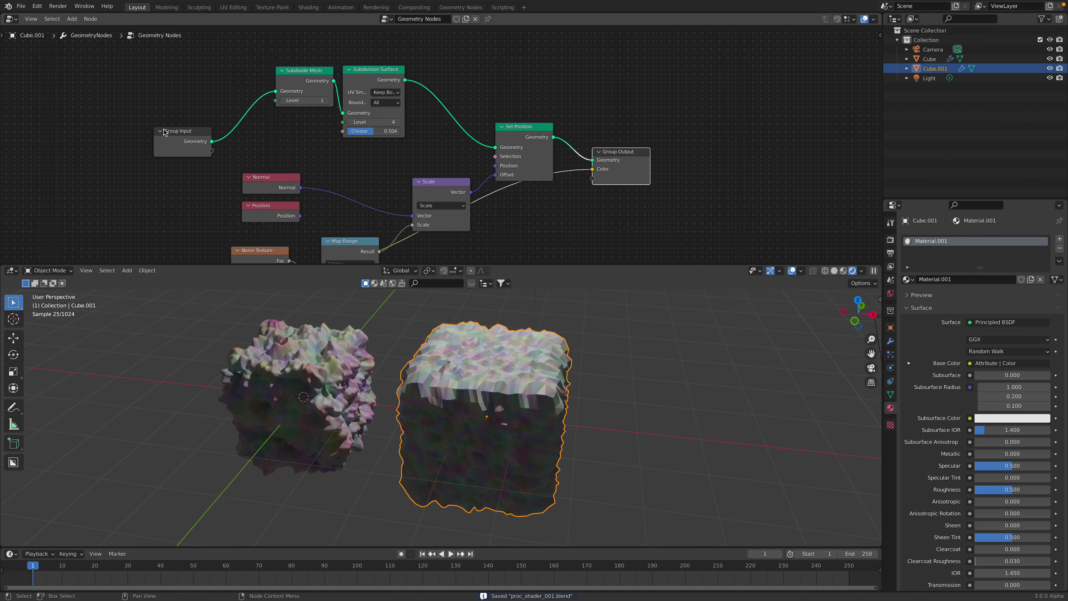
{"action": "scroll", "coordinate": [270, 126], "scroll_direction": "up", "scroll_amount": 5}
{"action": "left_click", "coordinate": [271, 175]}
{"action": "type", "text": "1"}
{"action": "key", "text": "Return"}
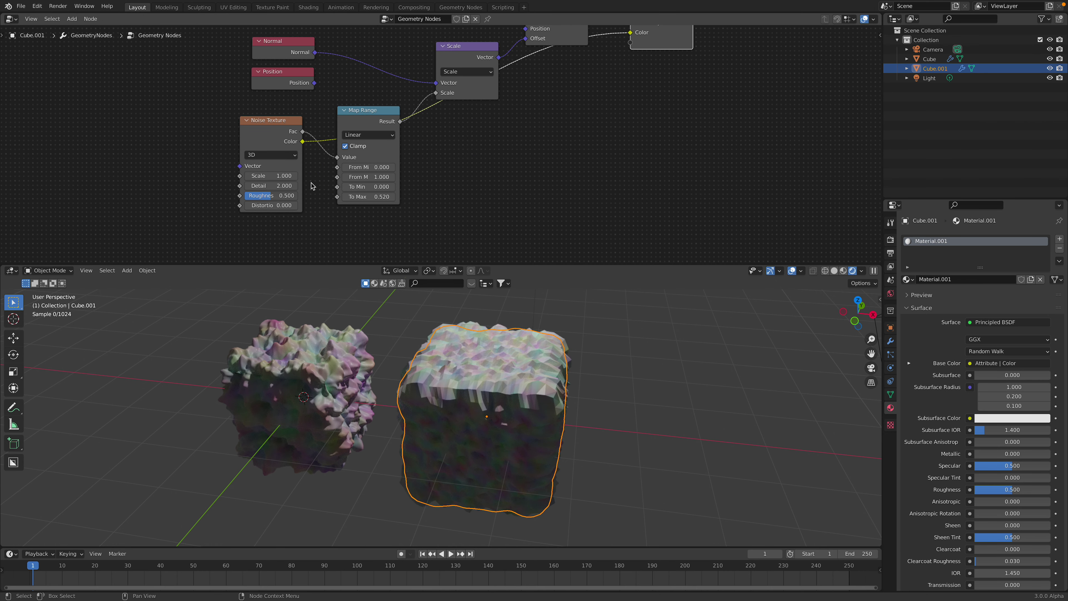
Adjust the Noise Texture's Scale to 2.18 and save the file
{"action": "left_click", "coordinate": [272, 176]}
{"action": "type", "text": "2"}
{"action": "key", "text": "Return"}
{"action": "left_click_drag", "start_coordinate": [271, 175], "coordinate": [280, 176]}
{"action": "middle_click_drag", "start_coordinate": [542, 396], "coordinate": [454, 355]}
{"action": "key", "text": "ctrl+s"}
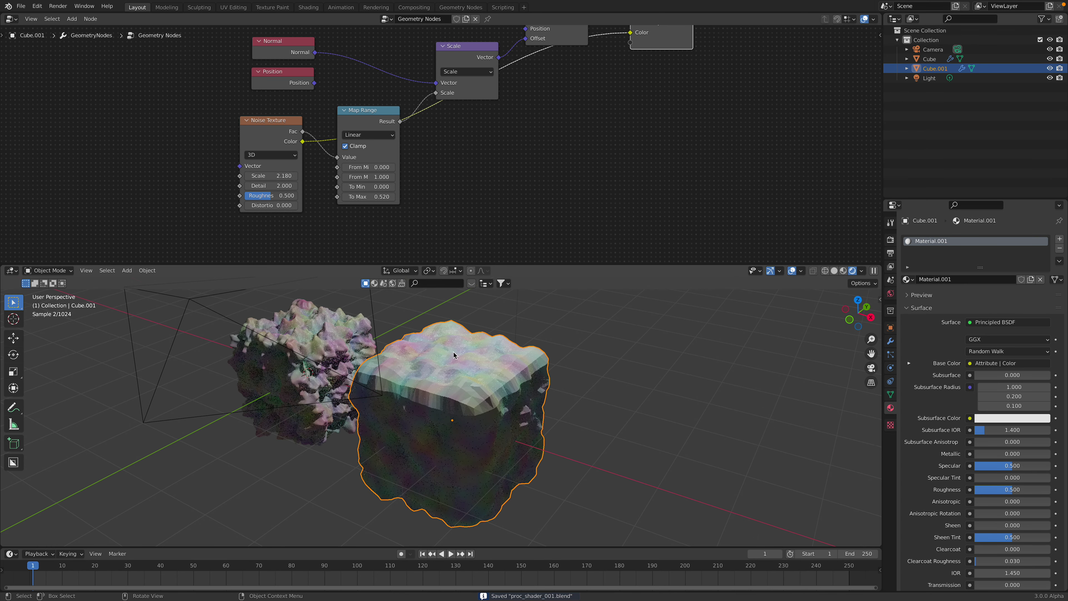
Insert a Set Shade Smooth node between Set Position and Group Output and enable Shade Smooth
{"action": "middle_click_drag", "start_coordinate": [640, 106], "coordinate": [535, 166]}
{"action": "left_click_drag", "start_coordinate": [575, 80], "coordinate": [707, 96]}
{"action": "key", "text": "shift+a"}
{"action": "type", "text": "s"}
{"action": "type", "text": "smoo"}
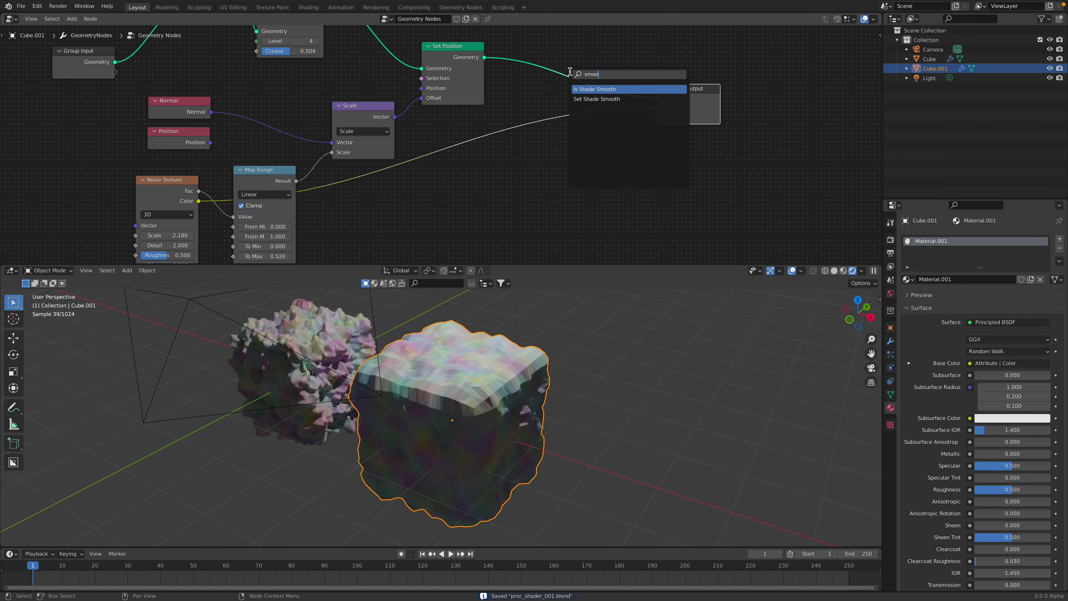
{"action": "left_click", "coordinate": [596, 99]}
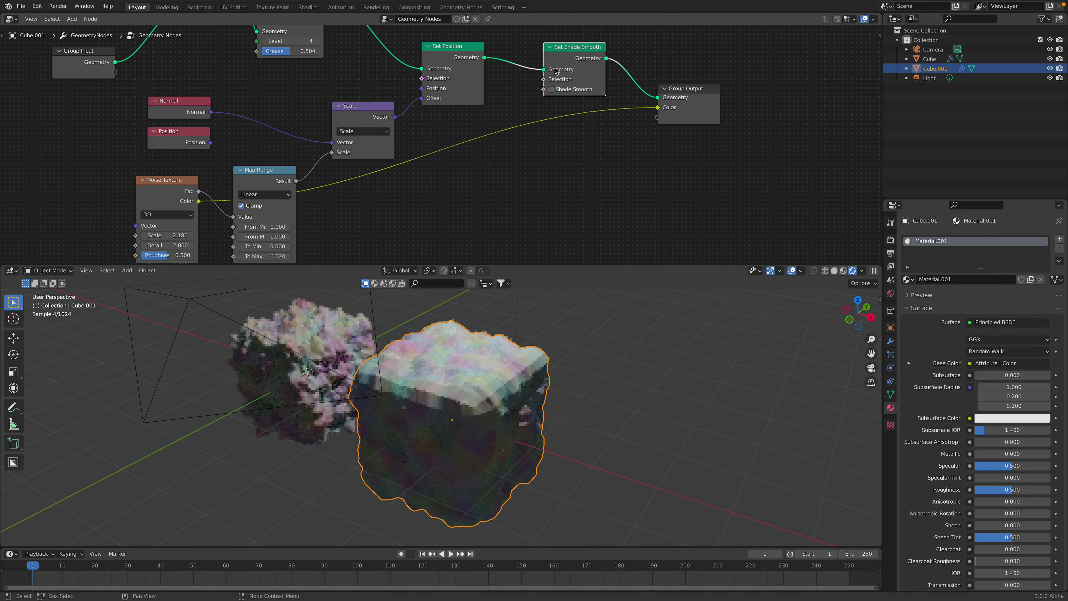
{"action": "left_click", "coordinate": [561, 89]}
{"action": "left_click", "coordinate": [552, 90]}
Try raising the Subdivision Surface node's Level to 5 with the viewport in rendered shading
{"action": "left_click", "coordinate": [617, 387]}
{"action": "middle_click_drag", "start_coordinate": [616, 387], "coordinate": [506, 360]}
{"action": "middle_click_drag", "start_coordinate": [342, 61], "coordinate": [364, 123]}
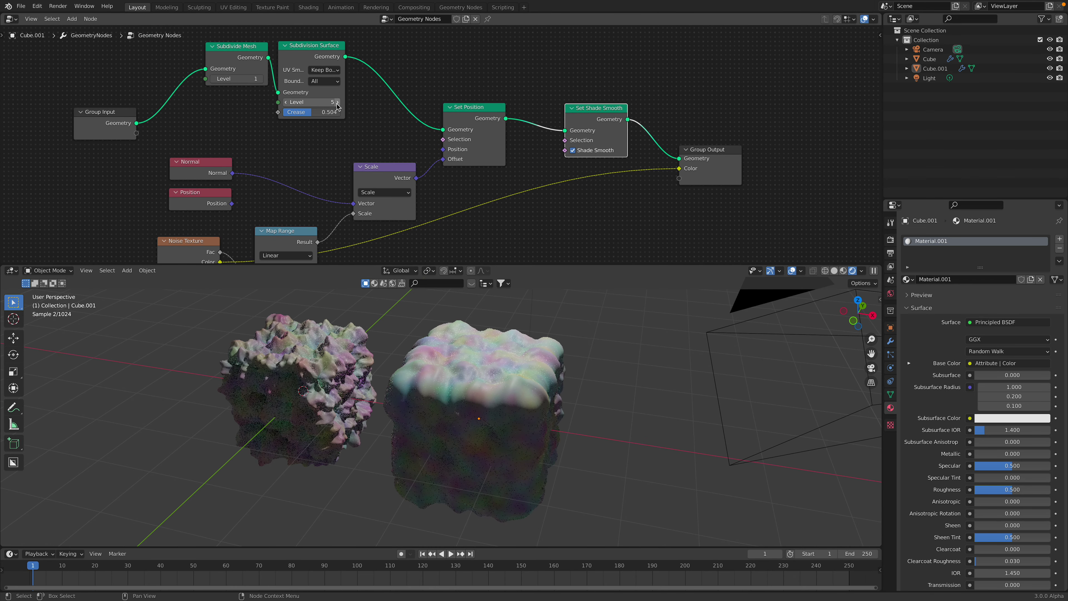
{"action": "left_click", "coordinate": [337, 102]}
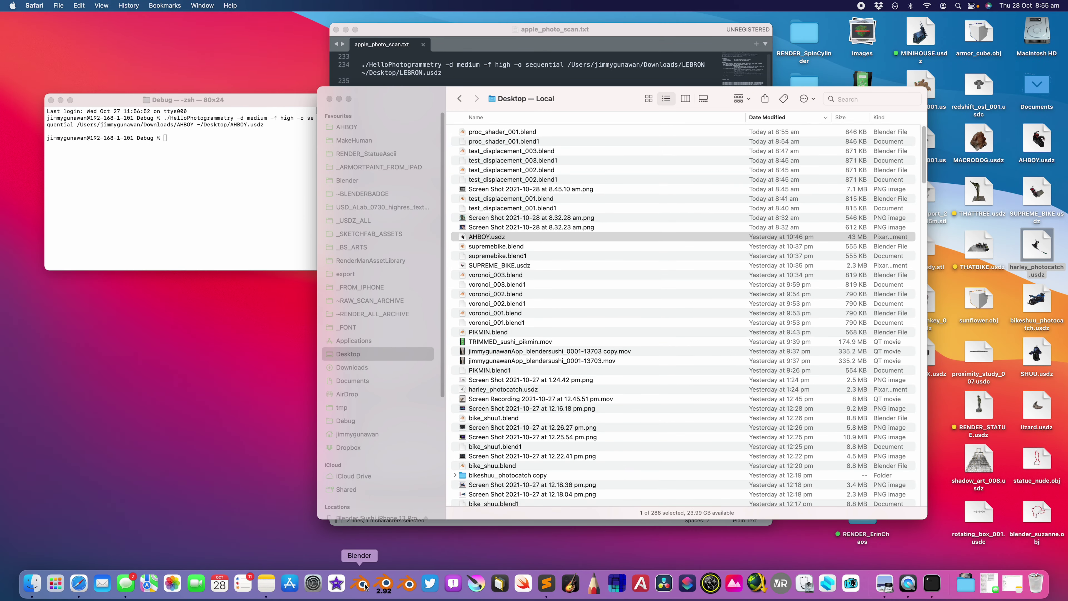
Relaunch Blender and reopen the recent file proc_shader_001.blend
{"action": "left_click", "coordinate": [363, 583]}
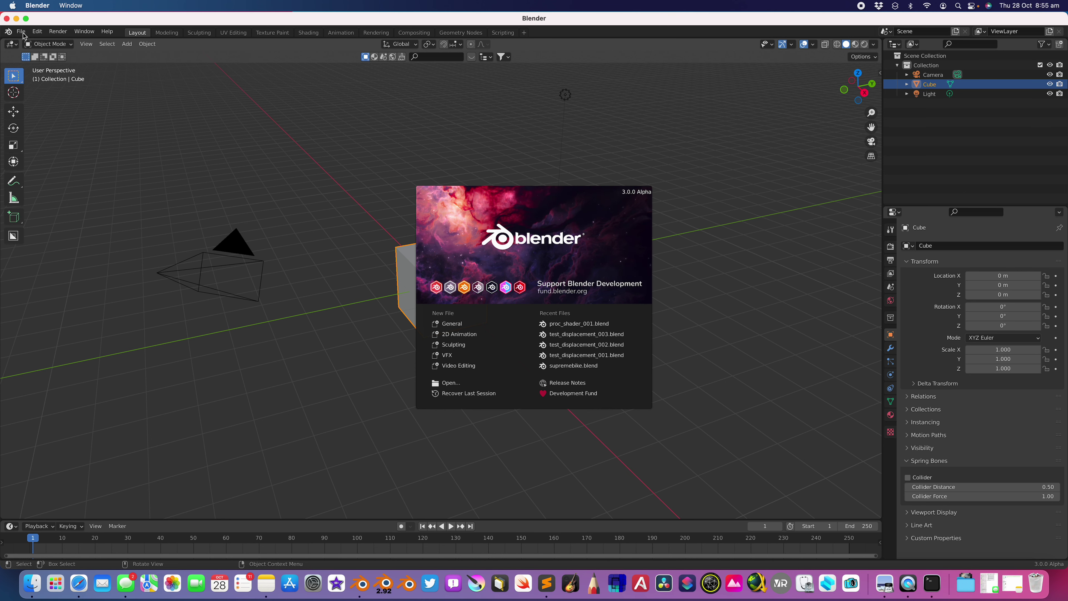
{"action": "left_click", "coordinate": [22, 33]}
{"action": "mouse_move", "coordinate": [63, 61]}
{"action": "left_click", "coordinate": [128, 62]}
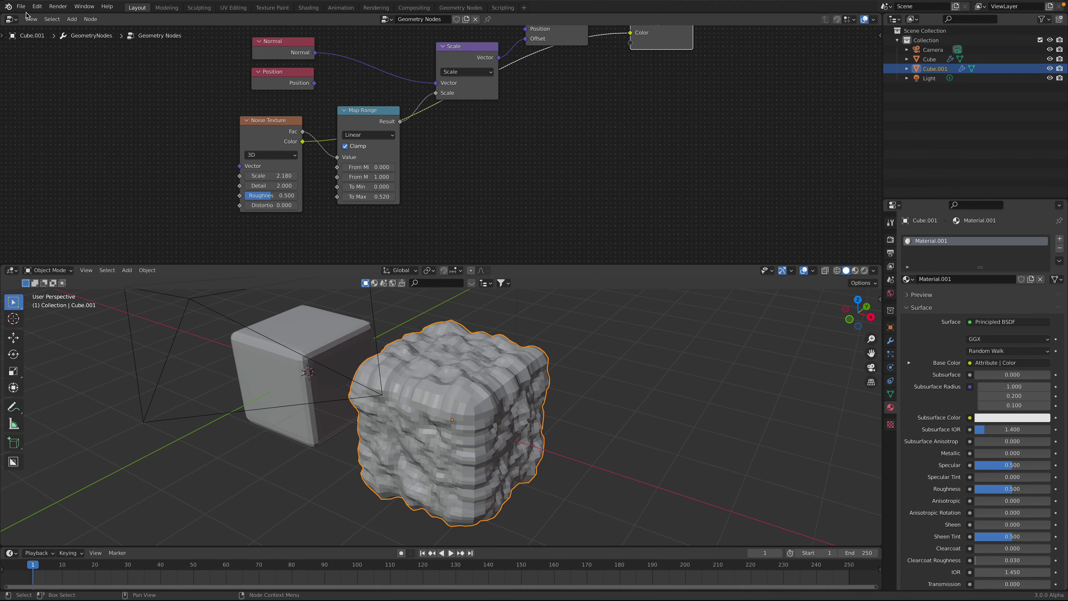
Save the scene as proc_shader_002.blend and dismiss the problem report
{"action": "left_click", "coordinate": [21, 6]}
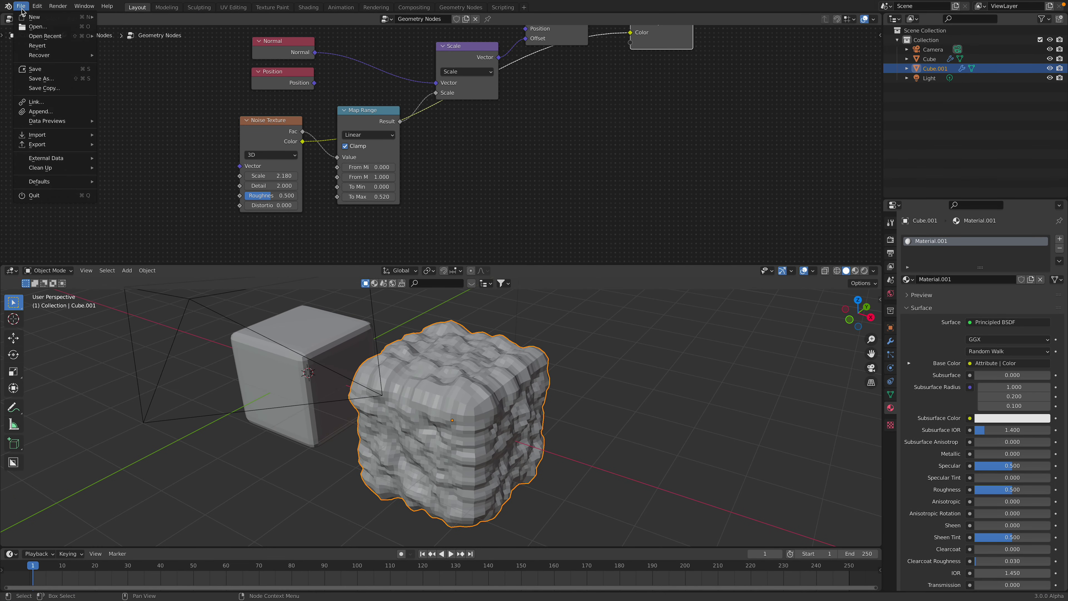
{"action": "left_click", "coordinate": [47, 78]}
{"action": "left_click", "coordinate": [696, 557]}
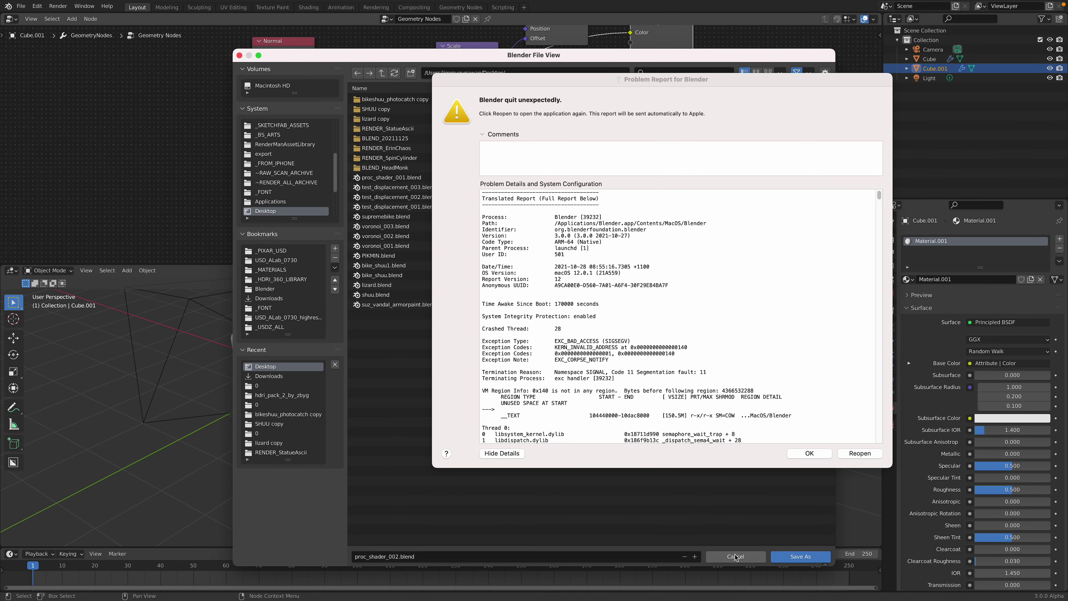
{"action": "left_click", "coordinate": [795, 556]}
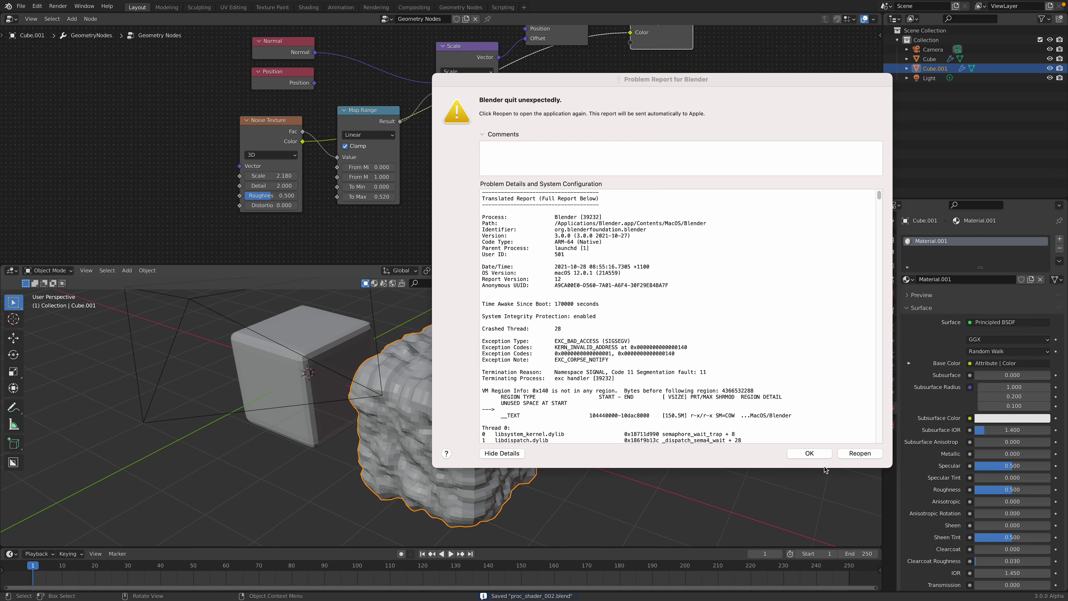
{"action": "left_click", "coordinate": [811, 453]}
Make room before the Group Output, insert a Set Shade Smooth node after Set Position, and enable Shade Smooth
{"action": "middle_click_drag", "start_coordinate": [604, 72], "coordinate": [577, 135]}
{"action": "left_click_drag", "start_coordinate": [652, 87], "coordinate": [721, 91]}
{"action": "key", "text": "shift+a"}
{"action": "left_click", "coordinate": [626, 84]}
{"action": "type", "text": "set"}
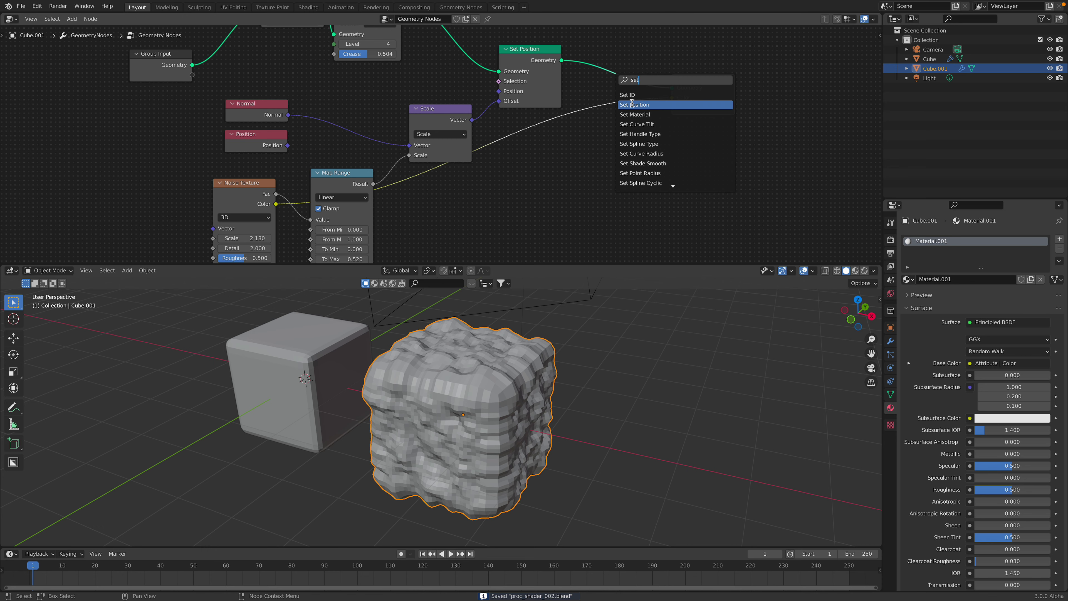
{"action": "type", "text": " shad"}
{"action": "key", "text": "Return"}
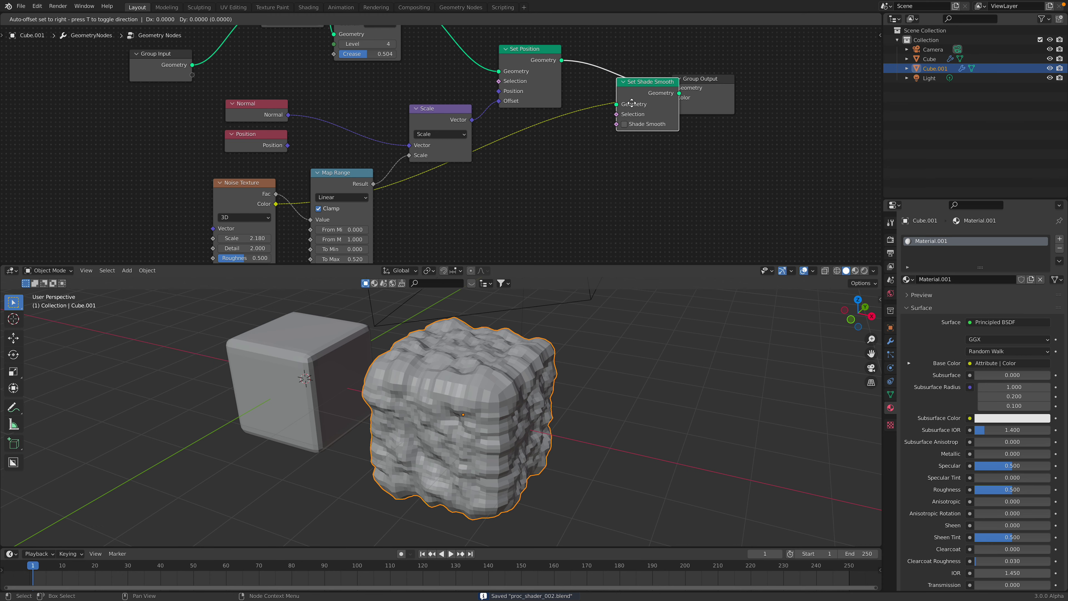
{"action": "left_click", "coordinate": [613, 74]}
{"action": "left_click", "coordinate": [627, 93]}
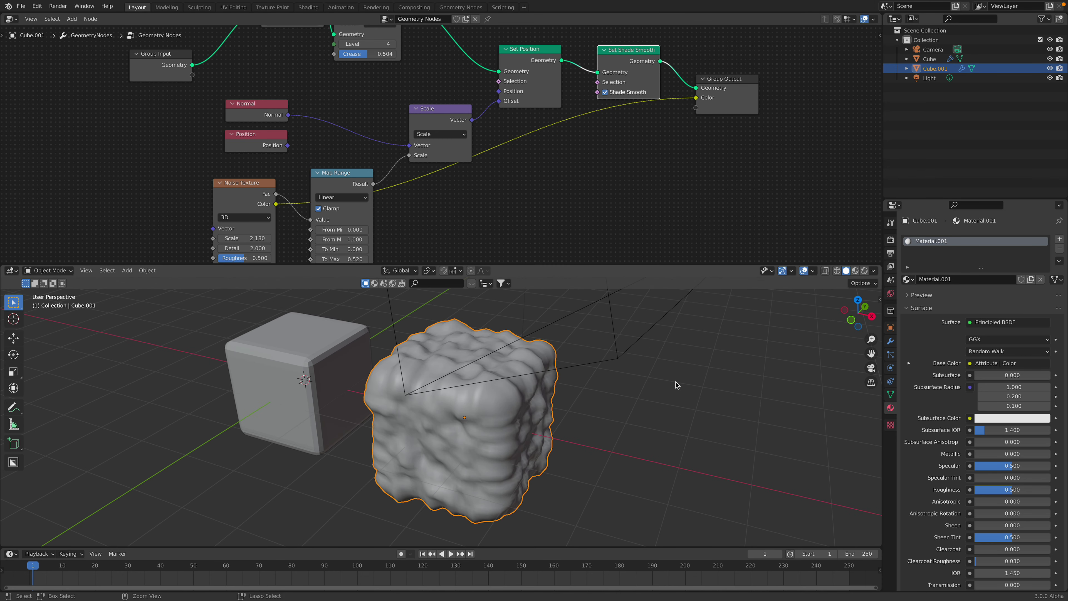
Set the Subdivision Surface node's Level to 5 and the Noise Texture's Scale to 2.5
{"action": "middle_click_drag", "start_coordinate": [347, 140], "coordinate": [343, 162]}
{"action": "left_click", "coordinate": [388, 67]}
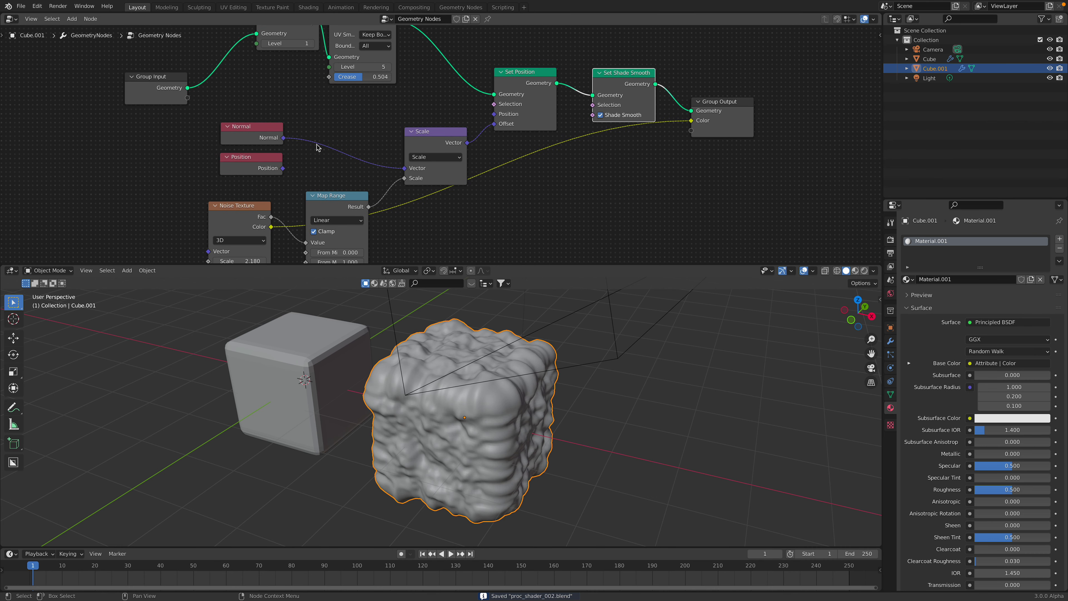
{"action": "middle_click_drag", "start_coordinate": [317, 143], "coordinate": [316, 111], "text": "shift"}
{"action": "left_click_drag", "start_coordinate": [239, 229], "coordinate": [253, 228], "text": "shift"}
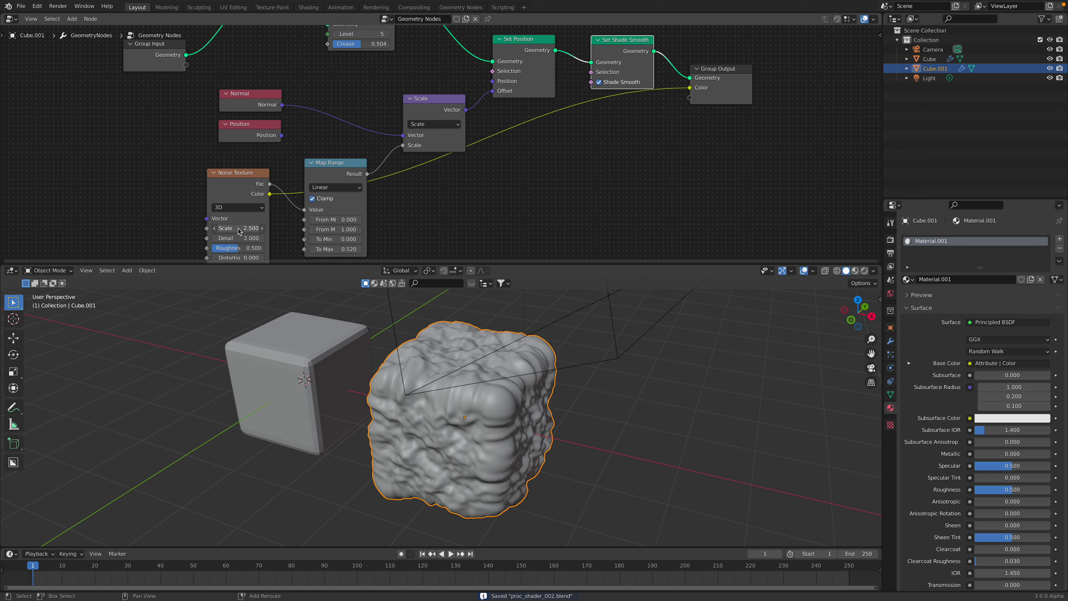
Switch the viewport to rendered shading and compare the material-displaced cube with the Geometry Nodes cube
{"action": "left_click", "coordinate": [865, 271]}
{"action": "middle_click_drag", "start_coordinate": [241, 334], "coordinate": [271, 334]}
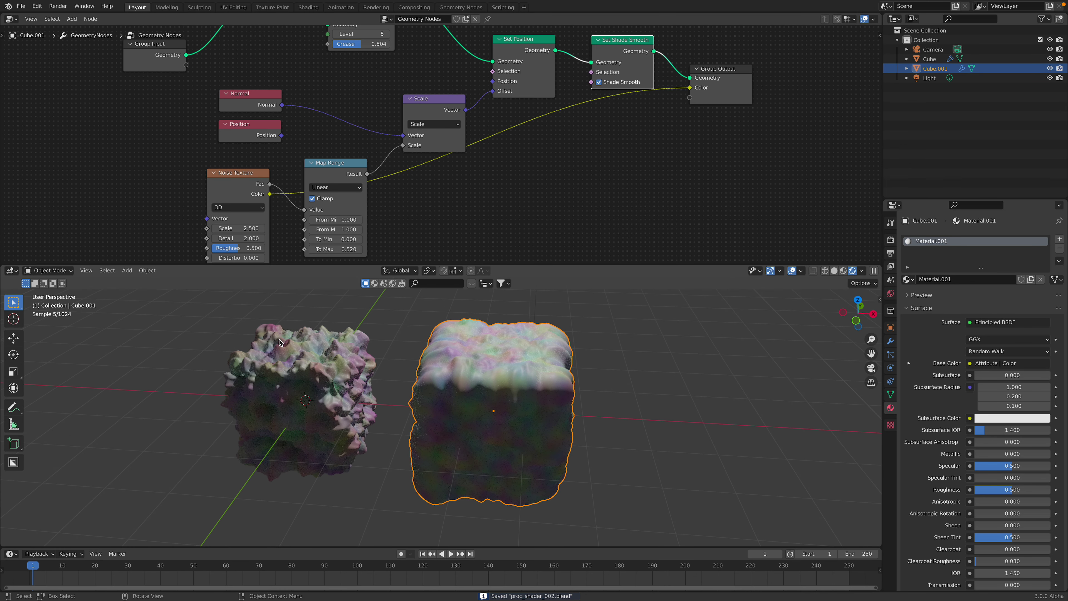
{"action": "left_click", "coordinate": [234, 388]}
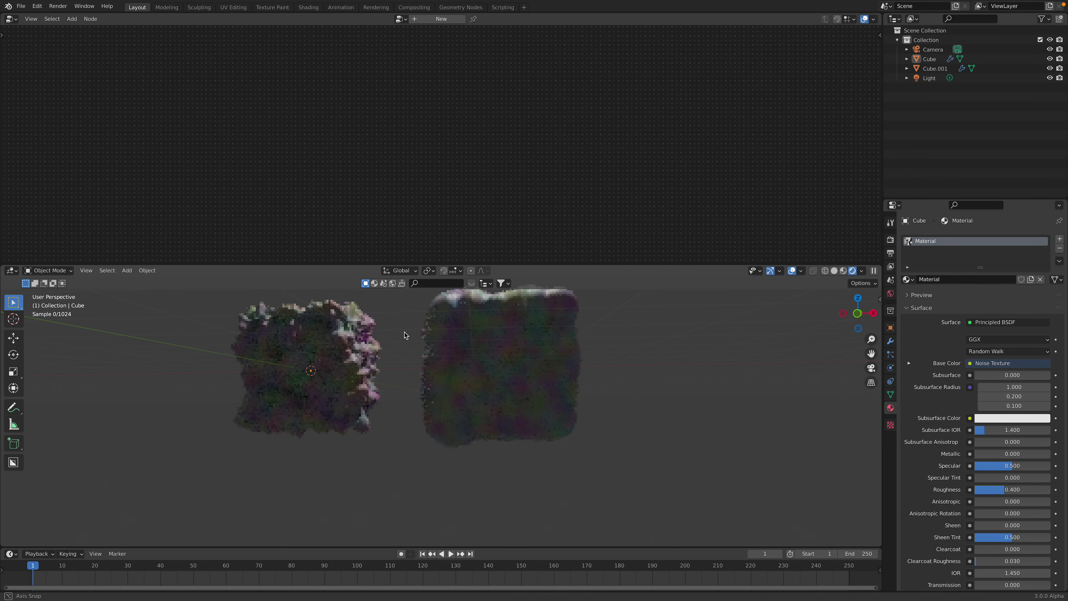
{"action": "left_click", "coordinate": [517, 373]}
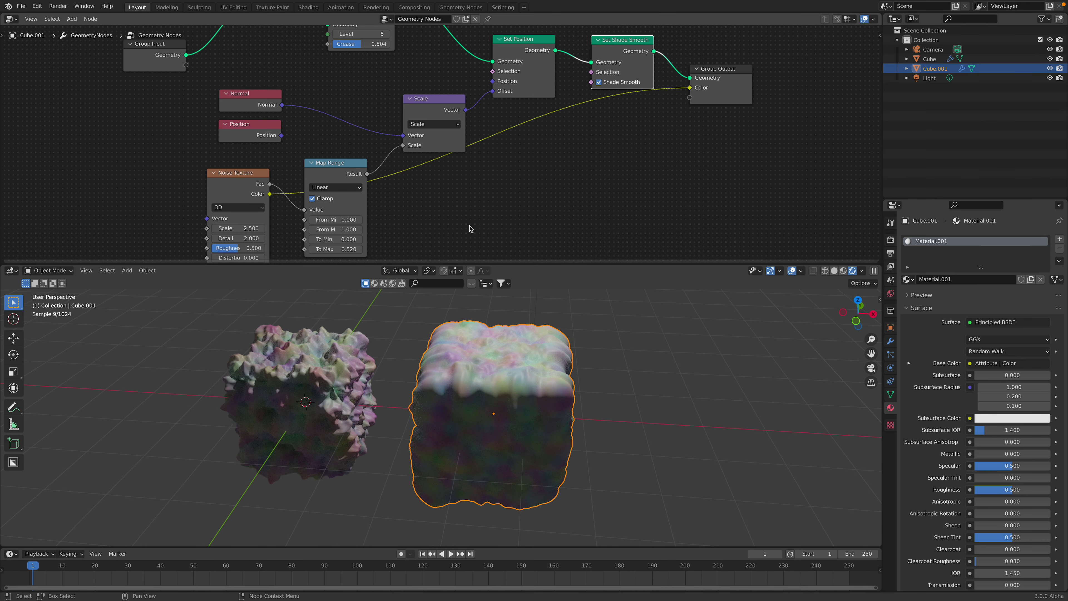
Set the Noise Texture node's Distortion to -0.140 and shift the Scale node slightly up and to the left
{"action": "middle_click_drag", "start_coordinate": [475, 232], "coordinate": [488, 206]}
{"action": "scroll", "coordinate": [294, 210], "scroll_direction": "up", "scroll_amount": 1}
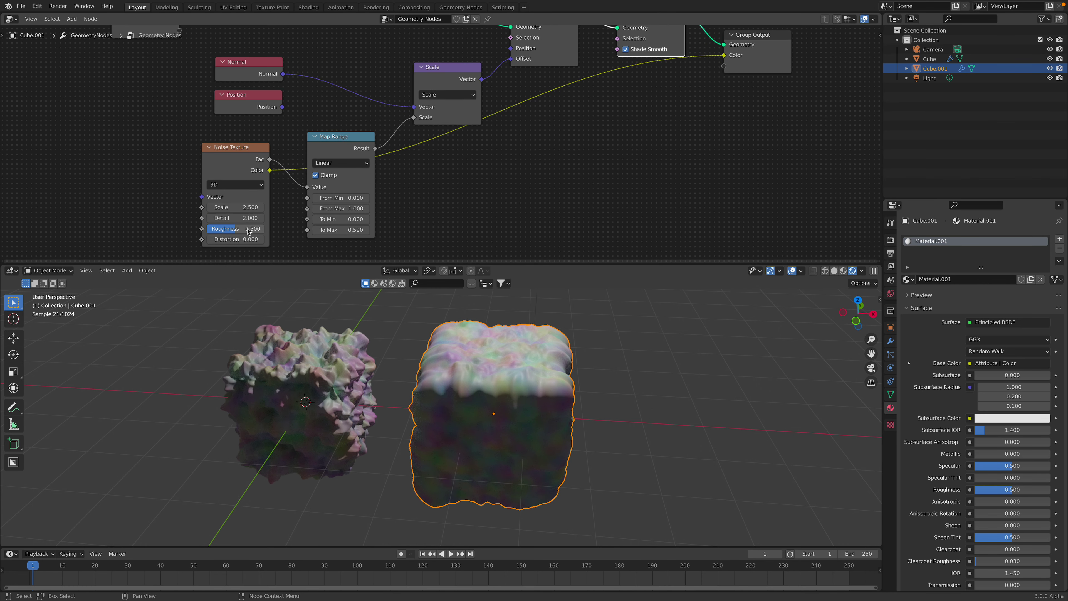
{"action": "left_click_drag", "start_coordinate": [236, 239], "coordinate": [229, 239]}
{"action": "middle_click_drag", "start_coordinate": [517, 373], "coordinate": [508, 392]}
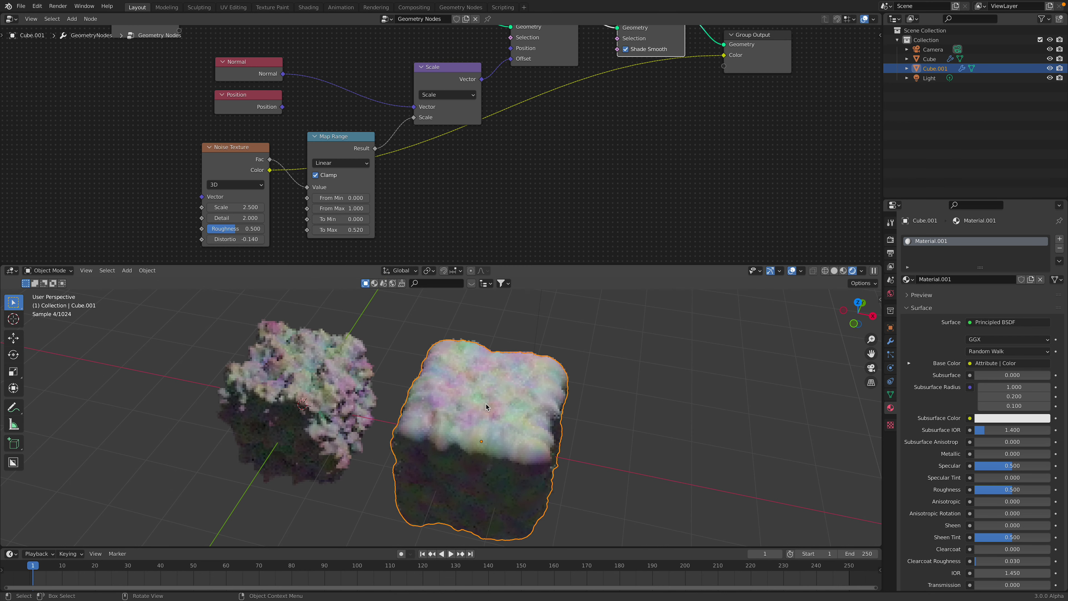
{"action": "middle_click_drag", "start_coordinate": [436, 172], "coordinate": [427, 223]}
{"action": "left_click_drag", "start_coordinate": [433, 144], "coordinate": [424, 129]}
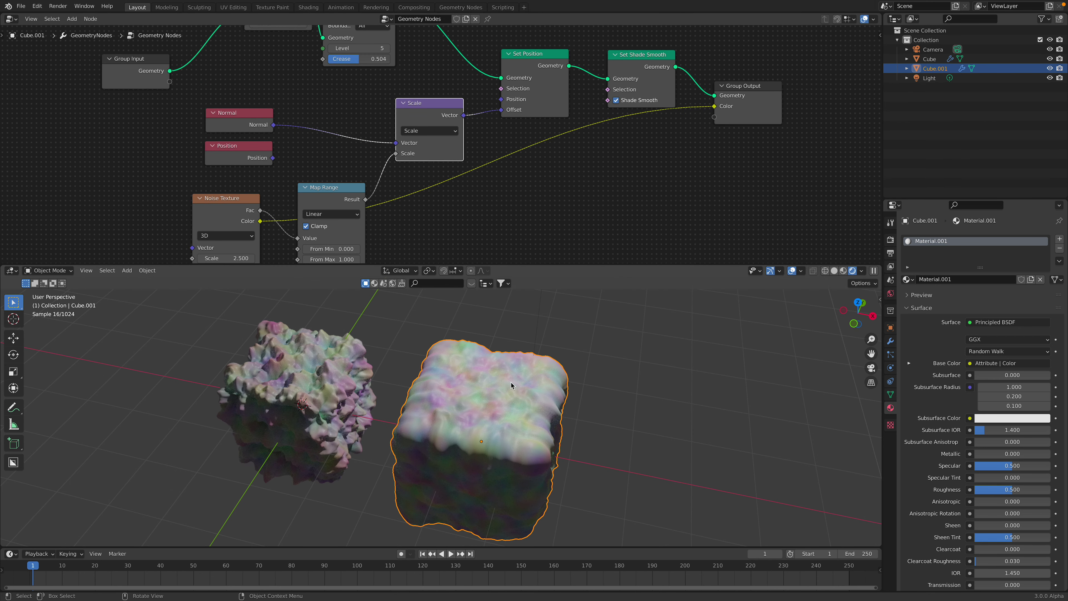
Save the scene with neither of the two cubes selected
{"action": "left_click", "coordinate": [339, 344]}
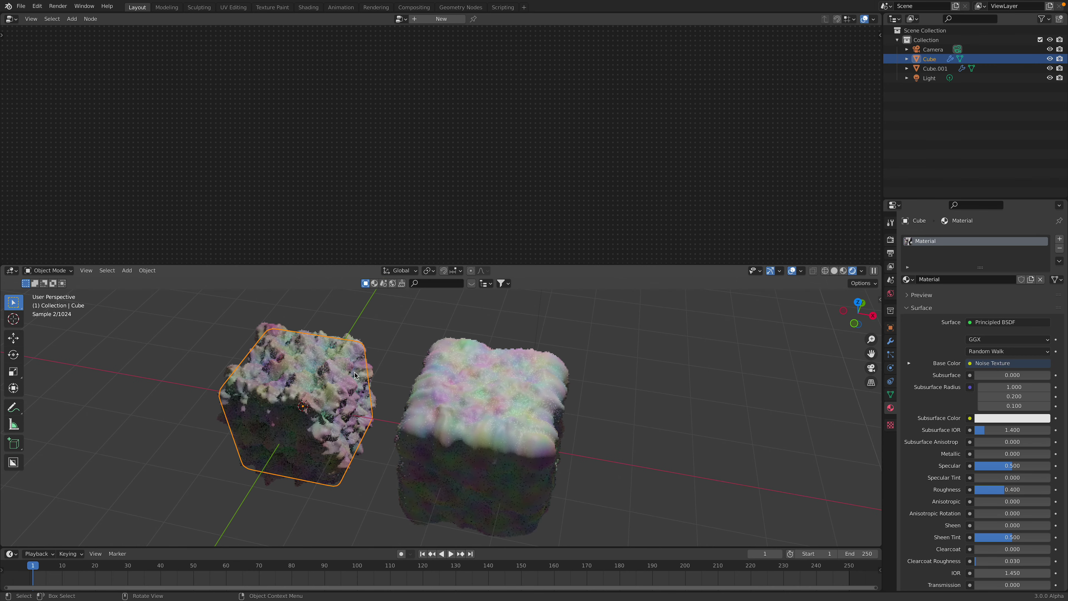
{"action": "left_click", "coordinate": [413, 337]}
{"action": "key", "text": "ctrl+s"}
Duplicate the Geometry Nodes cube along the X axis and place the copy beside it
{"action": "left_click", "coordinate": [472, 364]}
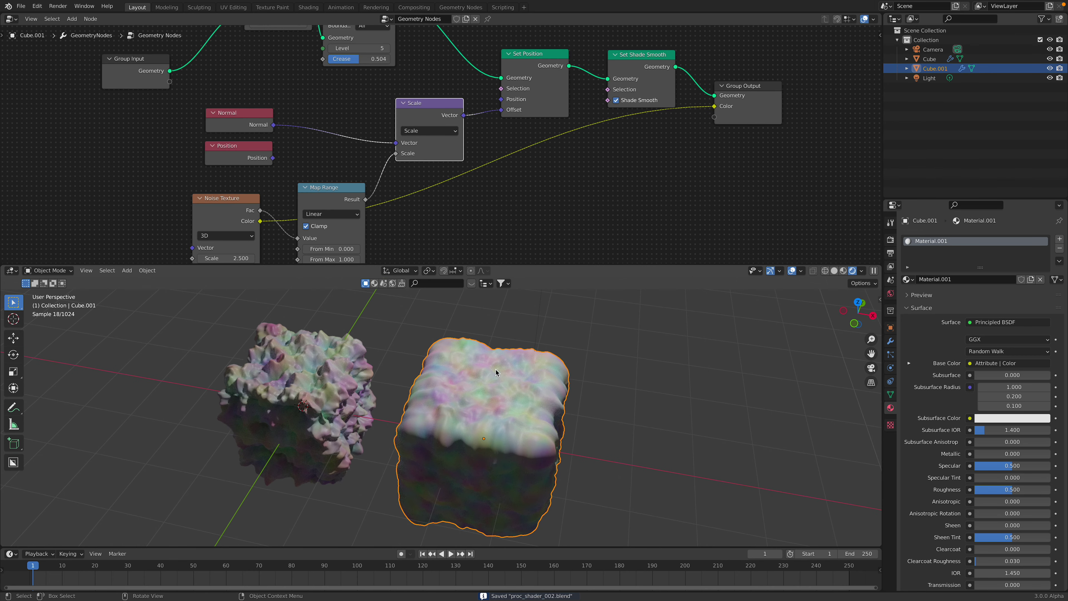
{"action": "key", "text": "shift+d"}
{"action": "key", "text": "x"}
{"action": "left_click", "coordinate": [668, 403]}
{"action": "middle_click_drag", "start_coordinate": [668, 403], "coordinate": [600, 373], "text": "shift"}
{"action": "key", "text": "g"}
{"action": "key", "text": "x"}
{"action": "left_click", "coordinate": [618, 371]}
Assign the existing material named Material to the duplicate cube and move the cube farther along the X axis
{"action": "left_click", "coordinate": [915, 279]}
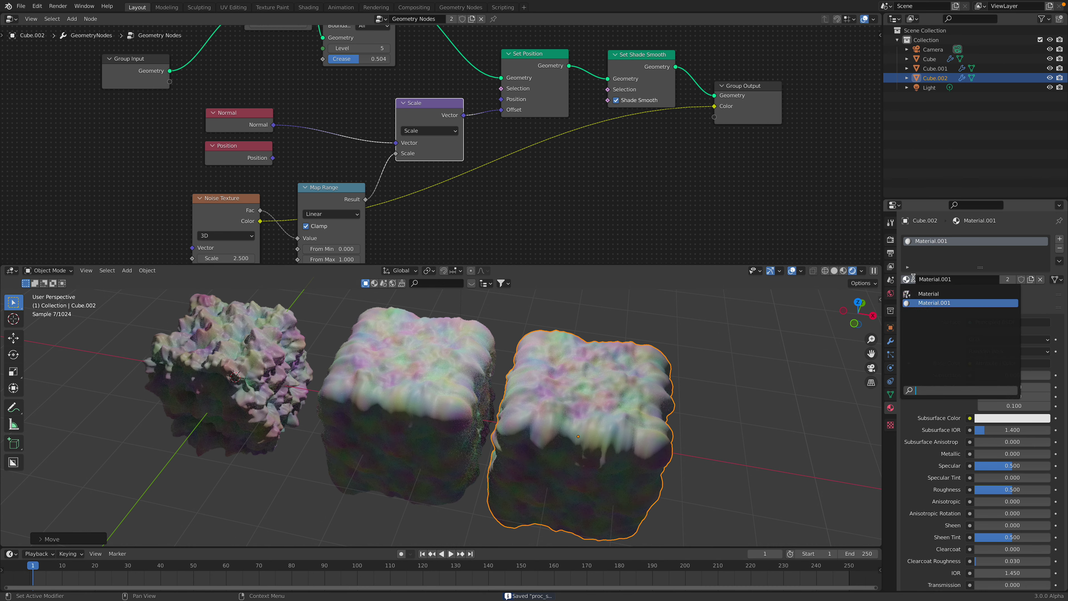
{"action": "left_click", "coordinate": [930, 293]}
{"action": "left_click", "coordinate": [706, 405]}
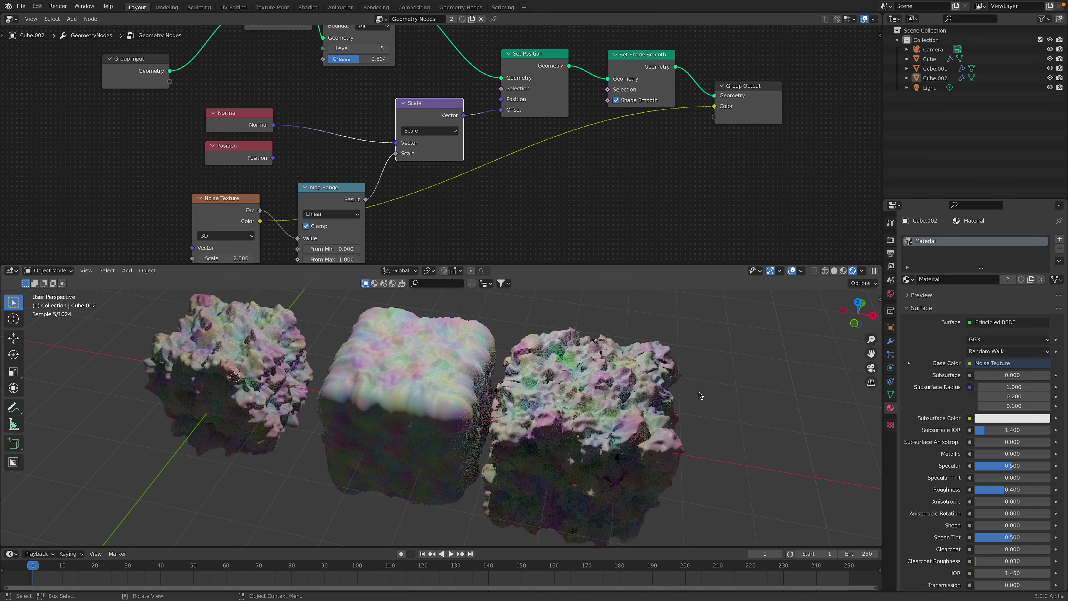
{"action": "middle_click_drag", "start_coordinate": [701, 396], "coordinate": [650, 374]}
{"action": "left_click", "coordinate": [650, 374]}
{"action": "key", "text": "g"}
{"action": "key", "text": "x"}
{"action": "left_click", "coordinate": [674, 371]}
{"action": "left_click", "coordinate": [749, 395]}
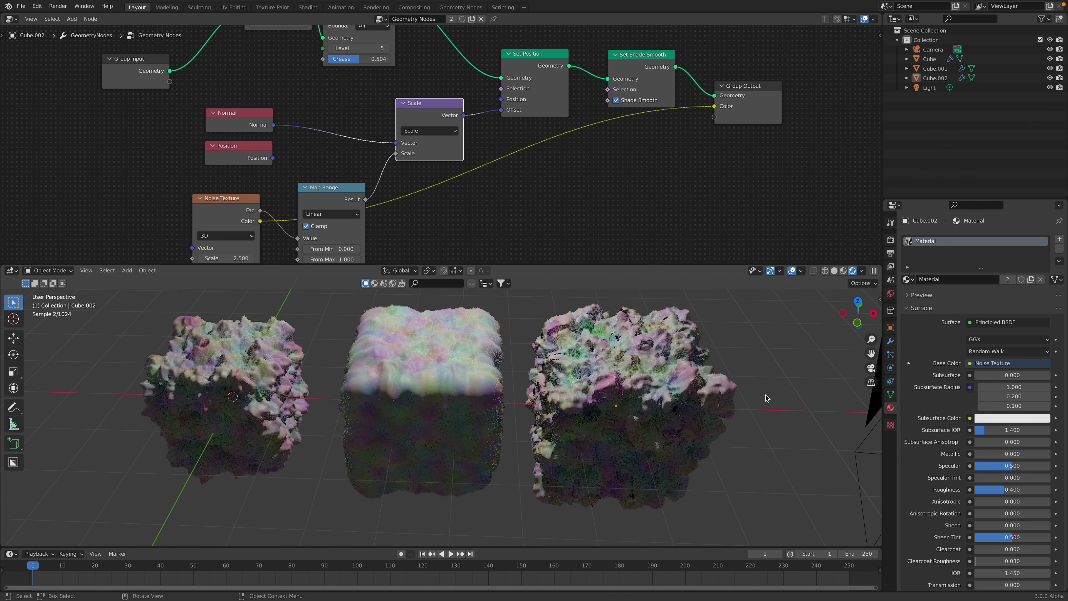
Add a Subdivision Surface modifier to the duplicate cube and enable Adaptive Subdivision
{"action": "left_click", "coordinate": [891, 341]}
{"action": "left_click", "coordinate": [720, 365]}
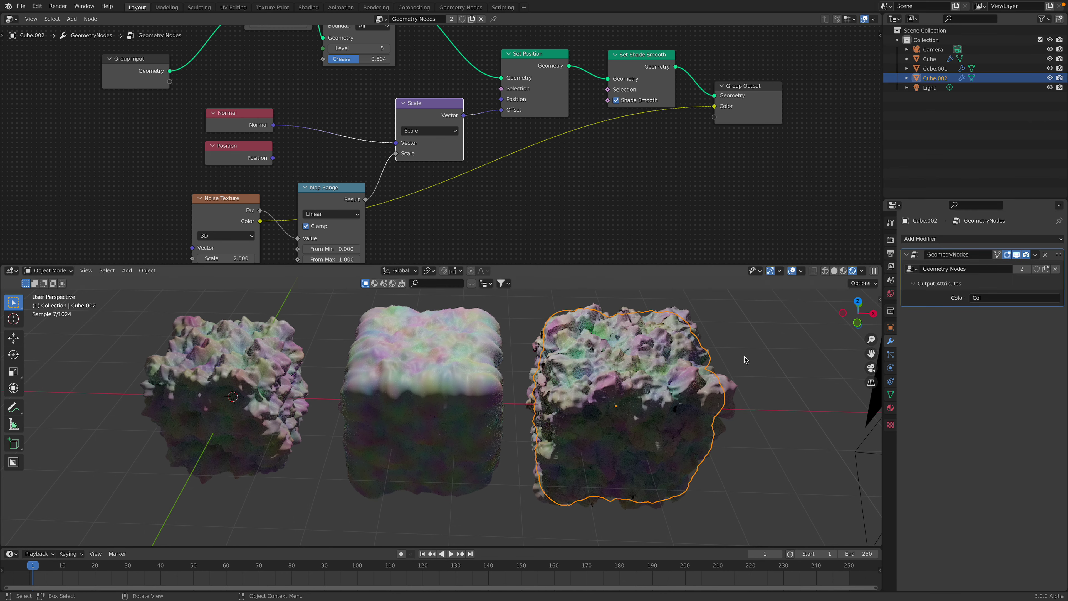
{"action": "left_click", "coordinate": [937, 239]}
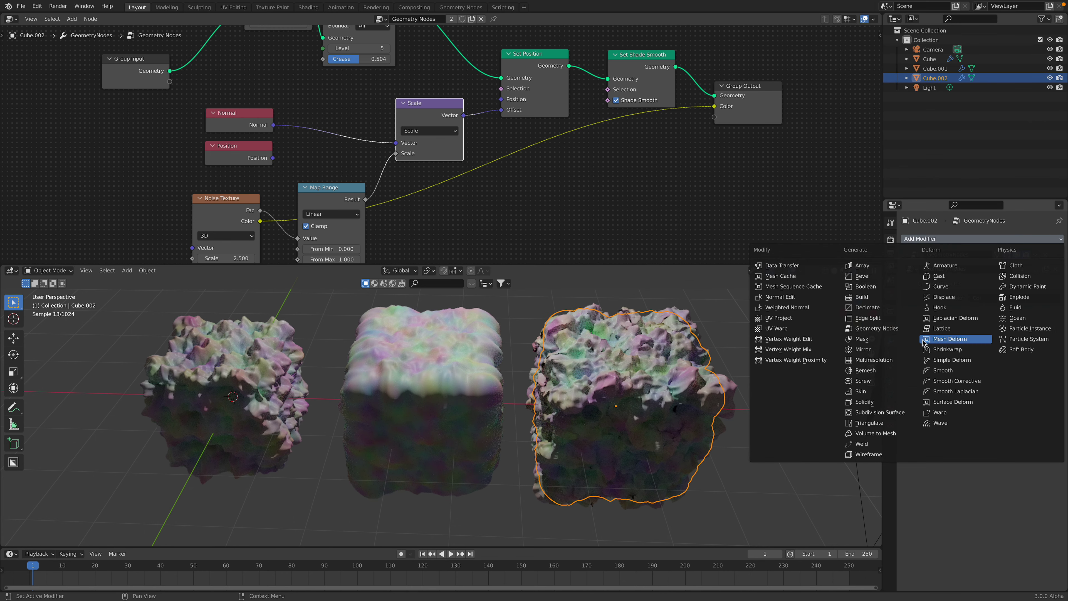
{"action": "left_click", "coordinate": [897, 412]}
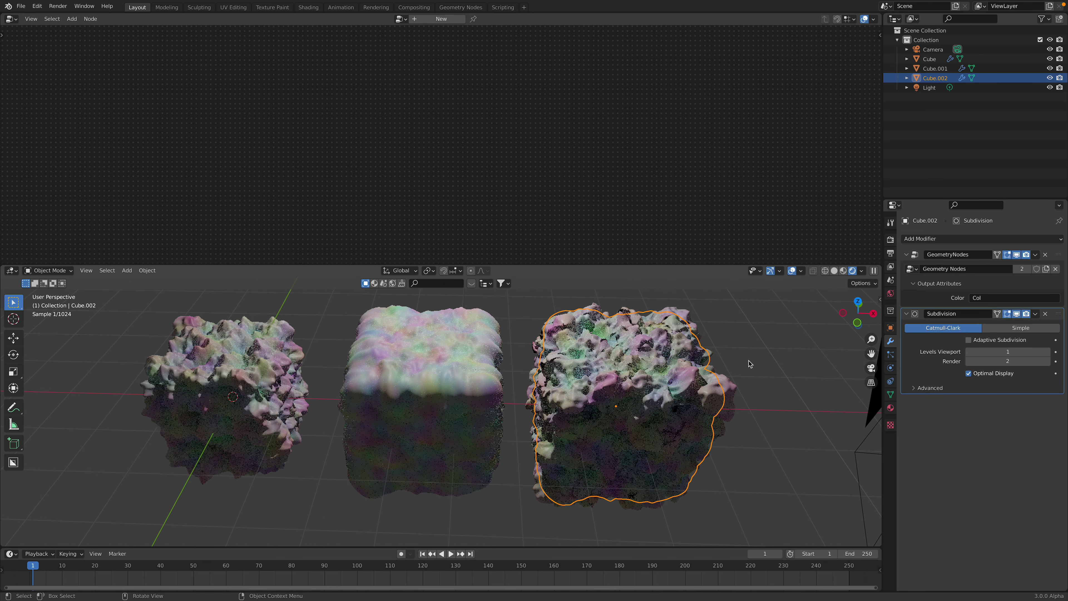
{"action": "left_click", "coordinate": [976, 340]}
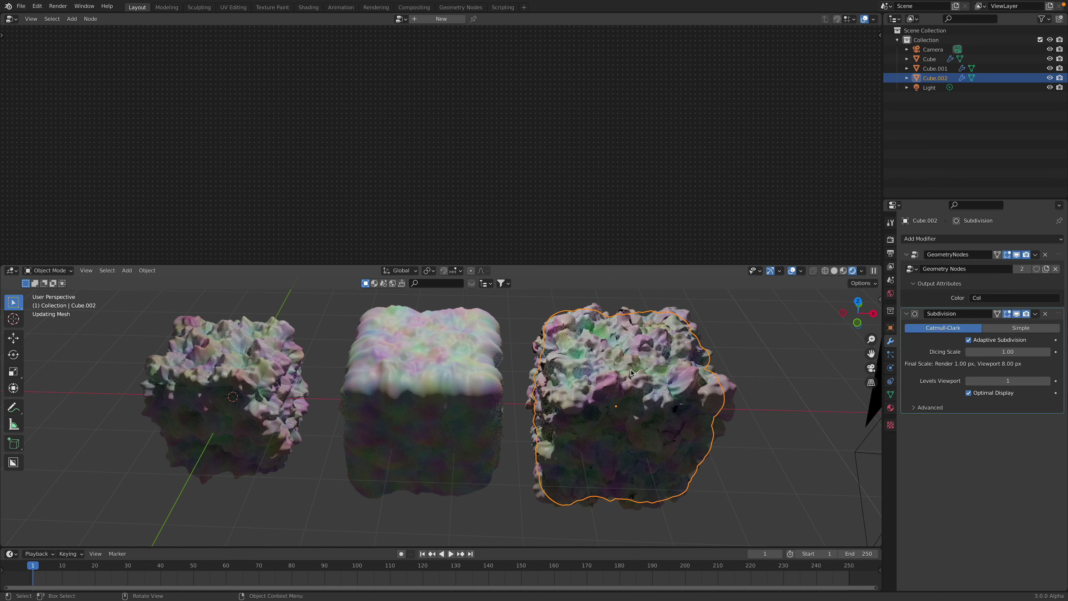
Examine the duplicate's material displacement options and compare the cubes in solid and rendered shading
{"action": "left_click", "coordinate": [890, 408]}
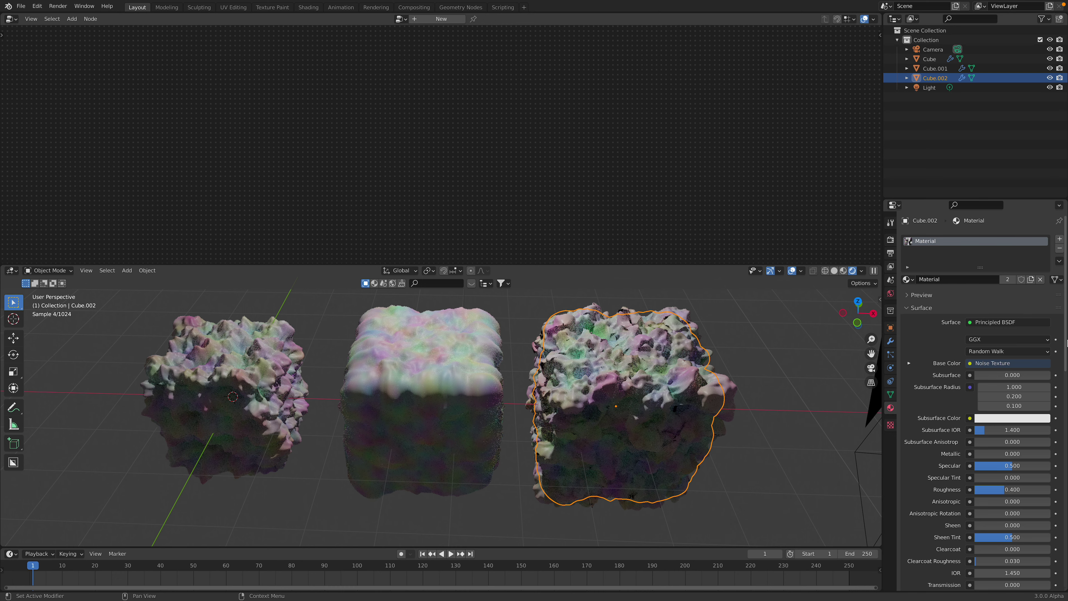
{"action": "scroll", "coordinate": [1025, 521], "scroll_direction": "down", "scroll_amount": 15}
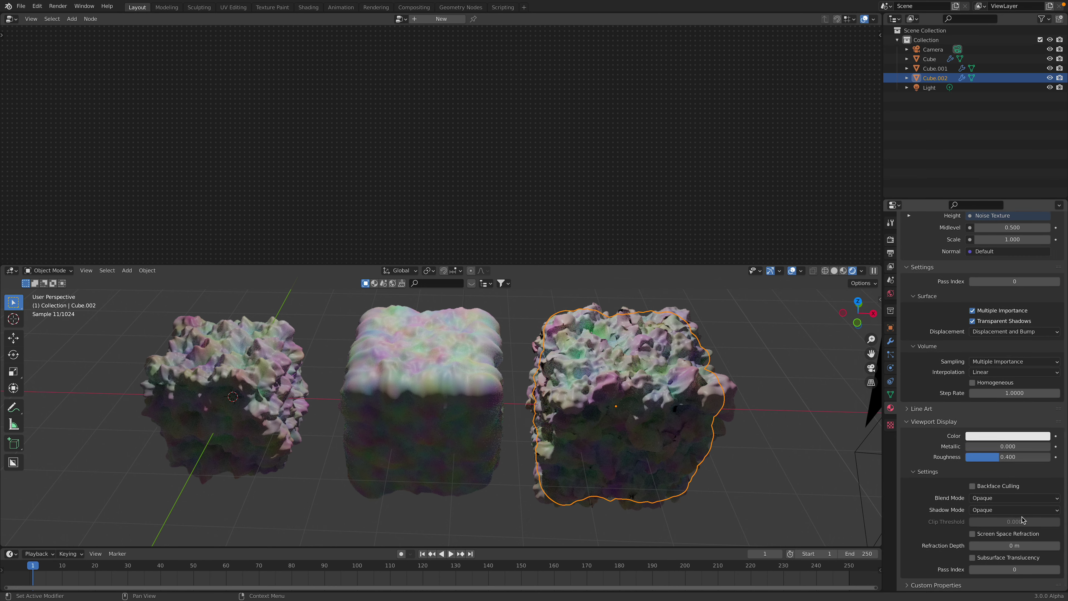
{"action": "scroll", "coordinate": [981, 440], "scroll_direction": "up", "scroll_amount": 5}
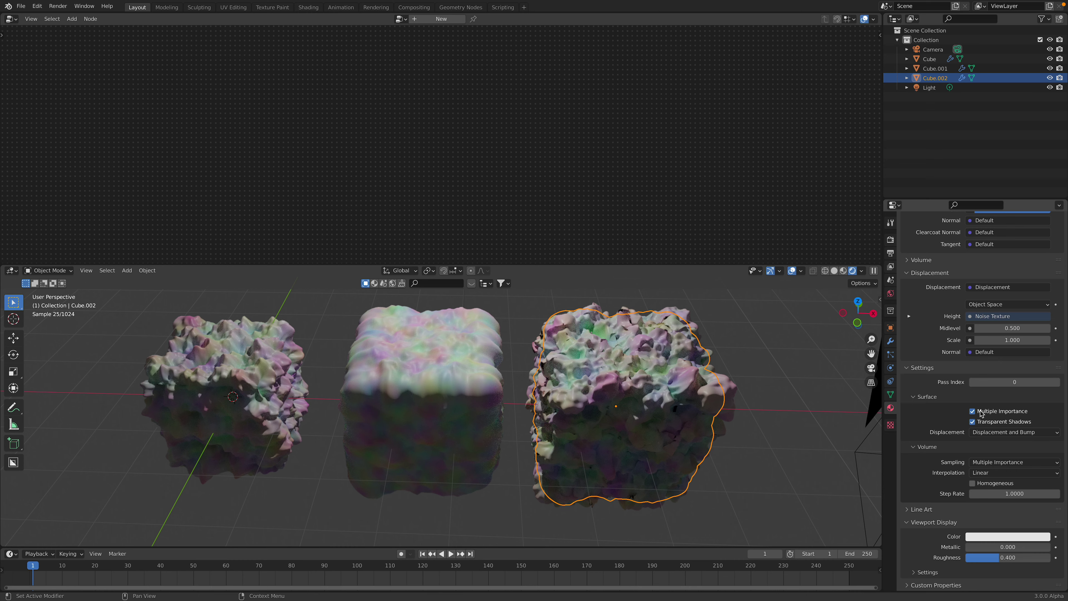
{"action": "left_click", "coordinate": [993, 433]}
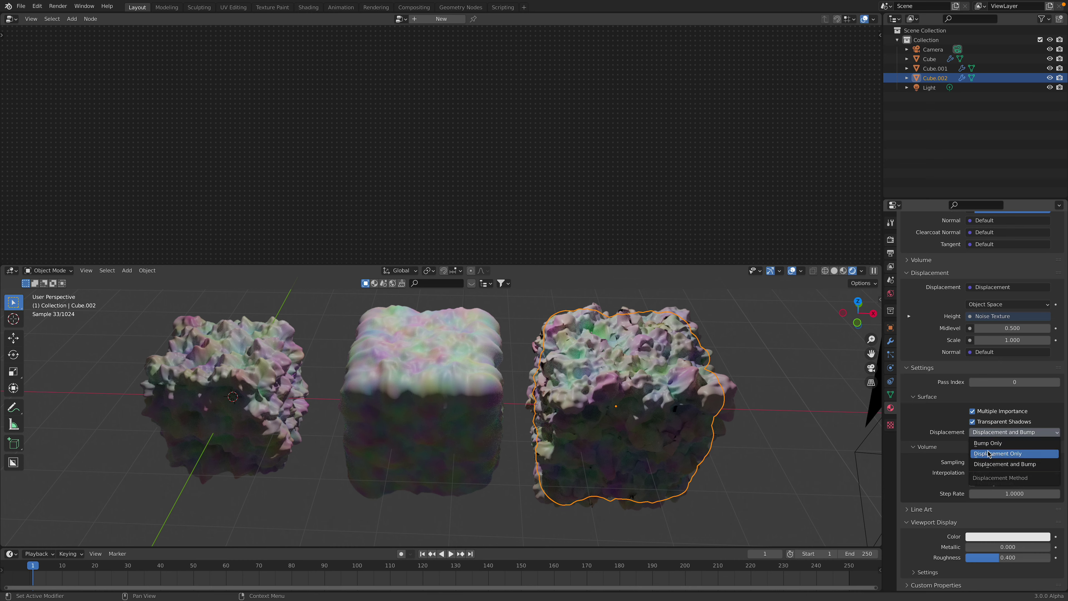
{"action": "left_click", "coordinate": [769, 356]}
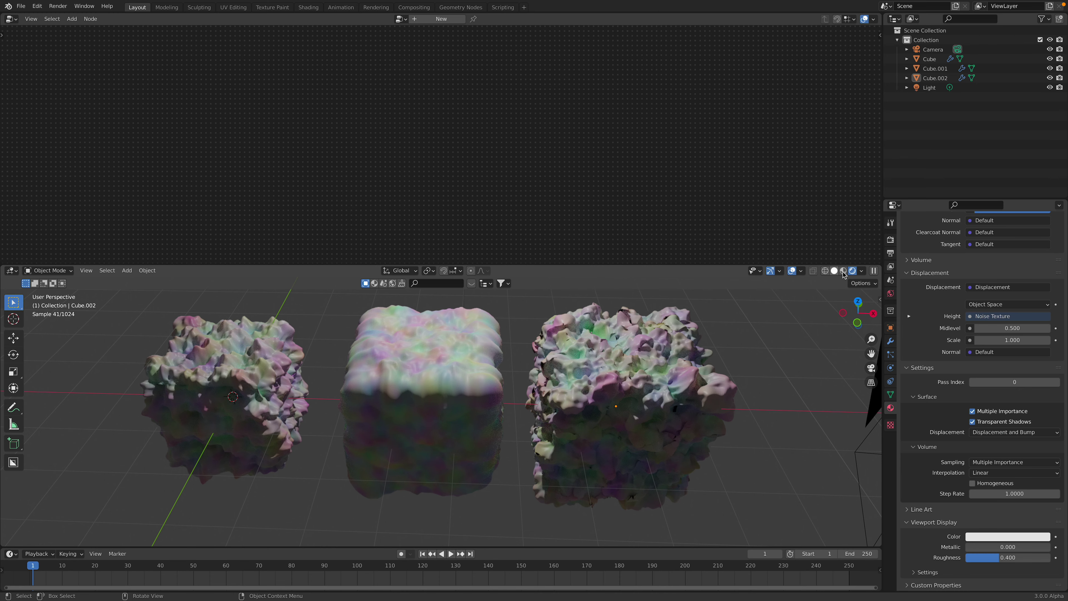
{"action": "key", "text": "z"}
{"action": "left_click", "coordinate": [635, 388]}
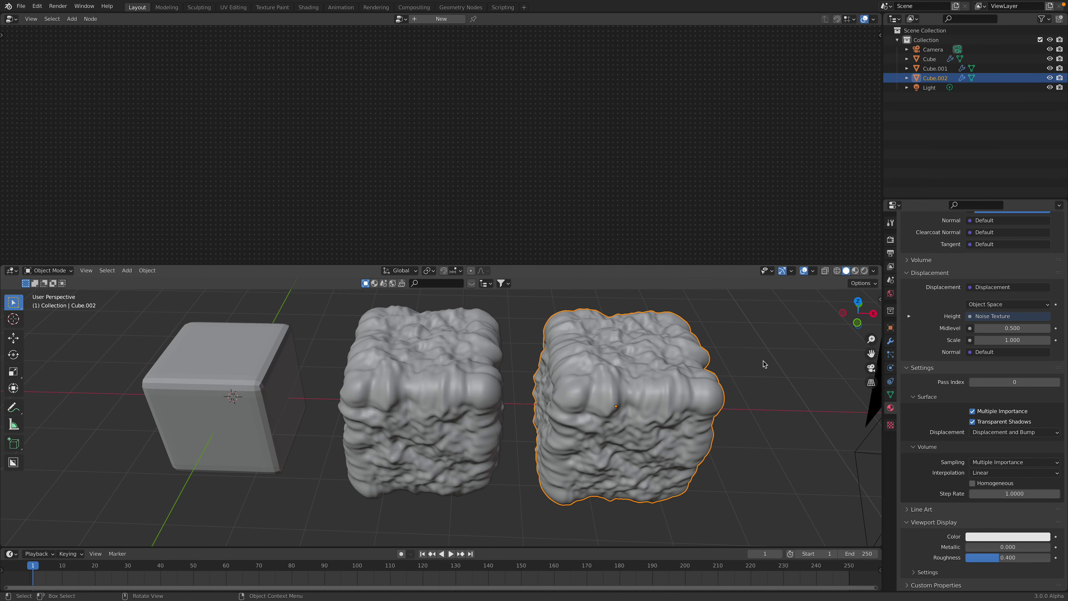
{"action": "left_click", "coordinate": [863, 271]}
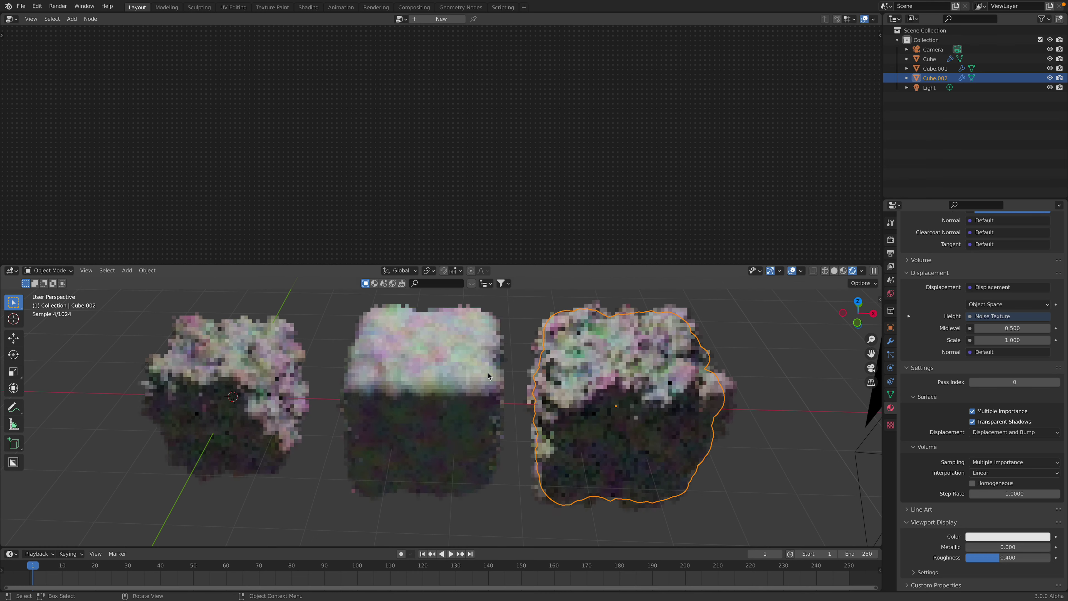
{"action": "left_click", "coordinate": [399, 352]}
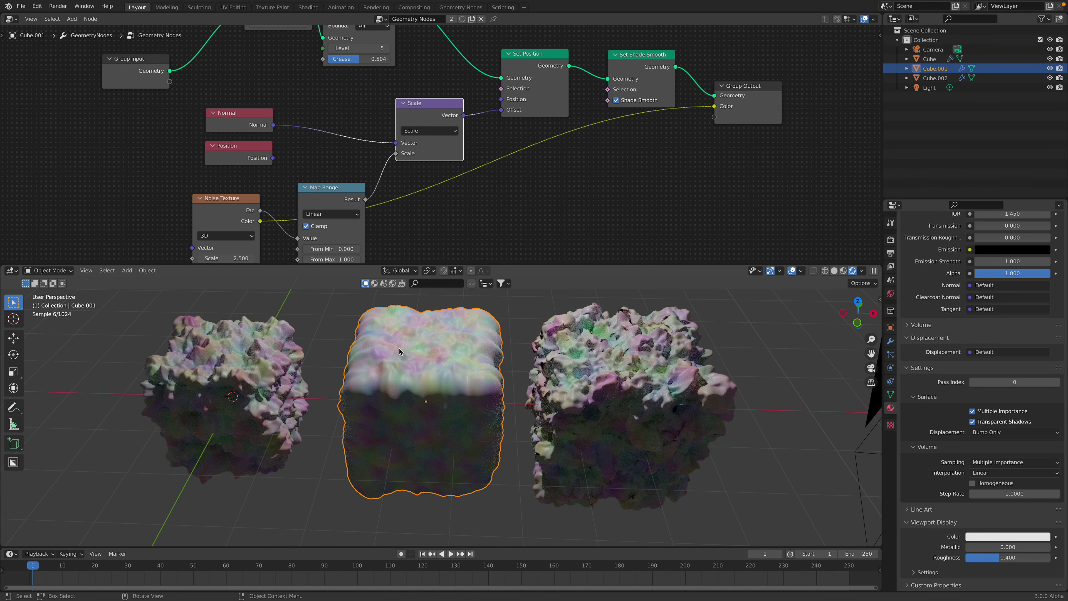
{"action": "left_click", "coordinate": [617, 360]}
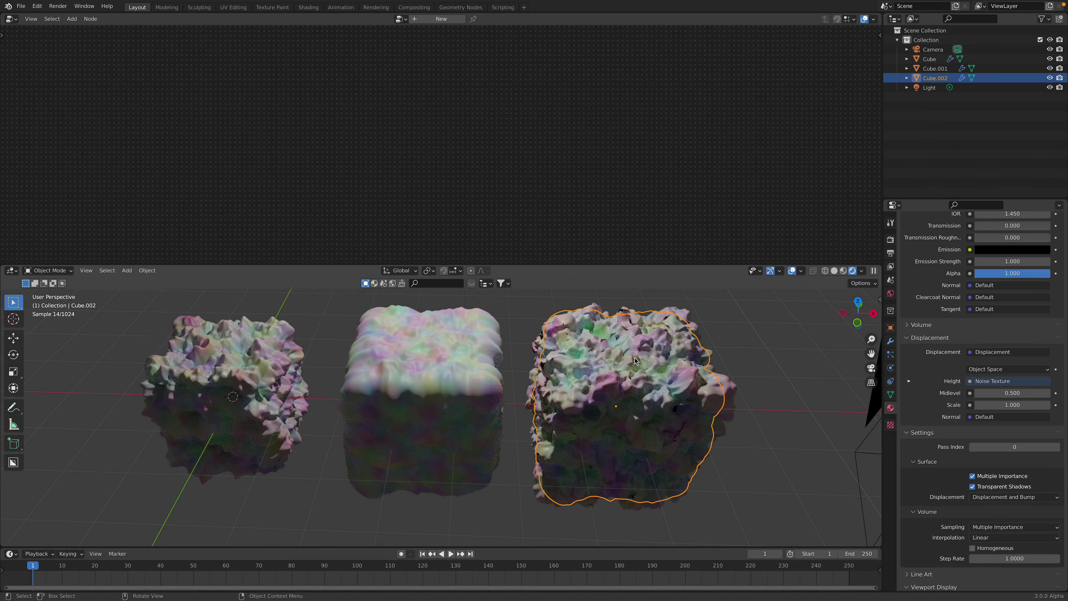
Switch the viewport to solid shading and delete the duplicate cube
{"action": "left_click", "coordinate": [835, 272]}
{"action": "left_click", "coordinate": [777, 337]}
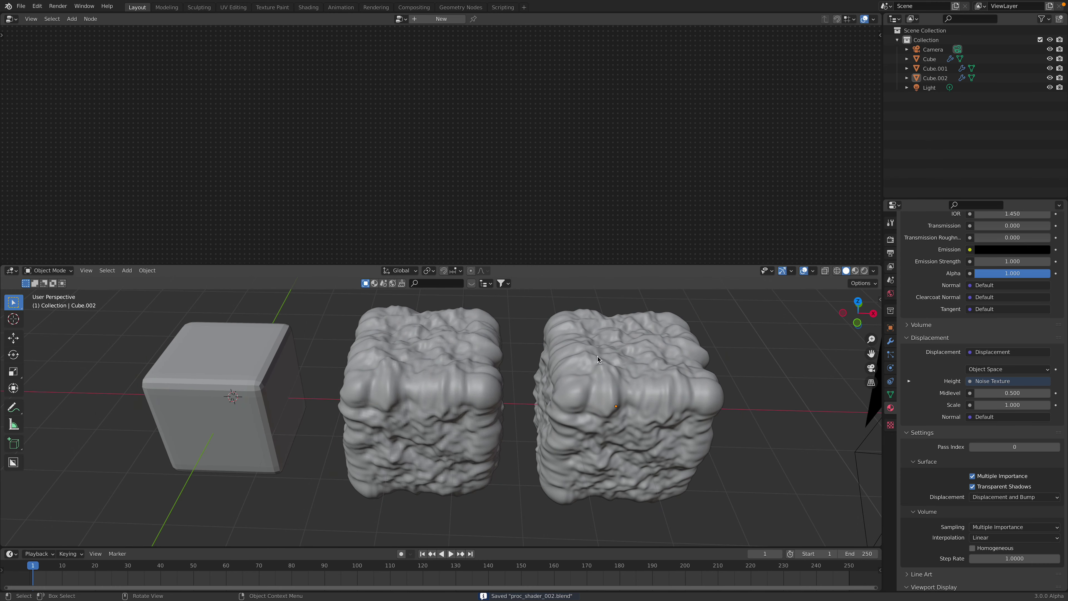
{"action": "left_click", "coordinate": [627, 360]}
{"action": "key", "text": "x"}
{"action": "left_click", "coordinate": [633, 370]}
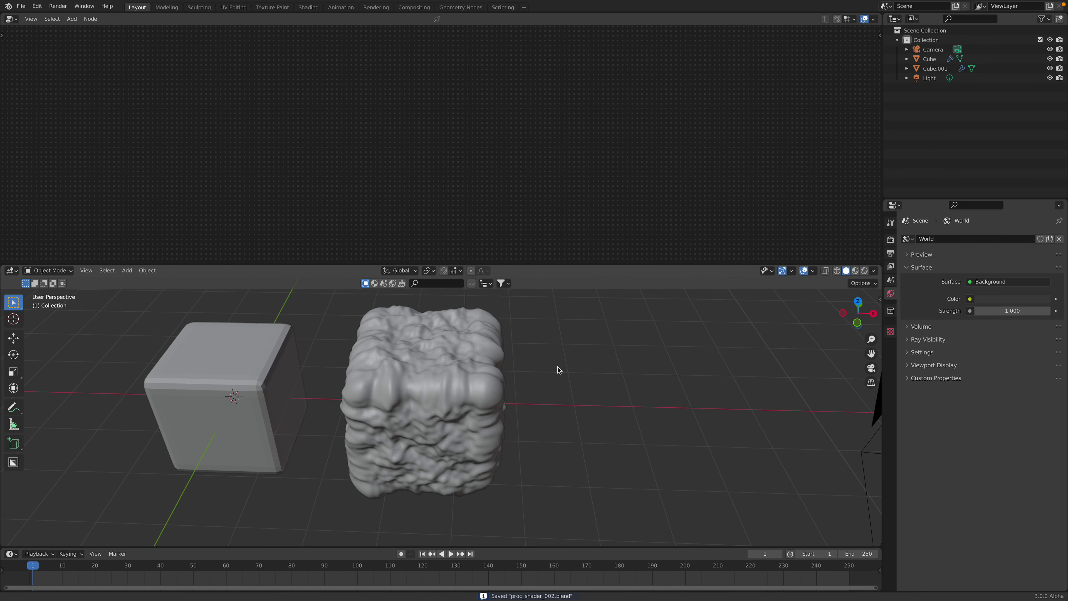
Select the Geometry Nodes cube, restore rendered shading and enlarge the node editor downward
{"action": "middle_click_drag", "start_coordinate": [553, 370], "coordinate": [625, 381], "text": "shift"}
{"action": "left_click", "coordinate": [524, 361]}
{"action": "middle_click_drag", "start_coordinate": [525, 361], "coordinate": [514, 354]}
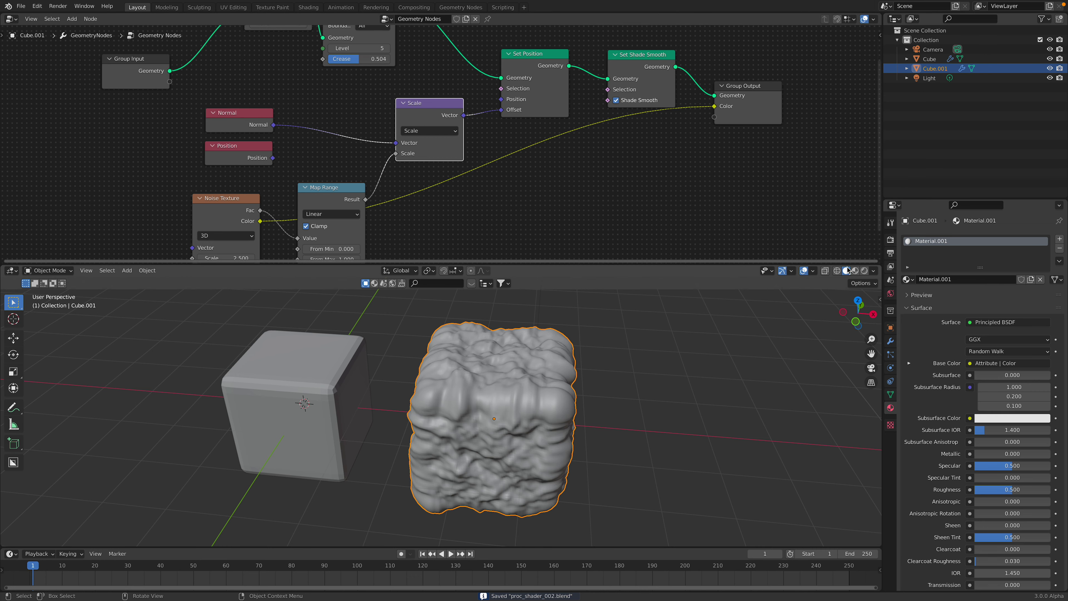
{"action": "left_click", "coordinate": [865, 272]}
{"action": "left_click_drag", "start_coordinate": [725, 264], "coordinate": [715, 311]}
Rearrange the Group Input, Subdivide Mesh, Subdivision Surface, Set Position and Set Shade Smooth nodes into a tidier chain
{"action": "middle_click_drag", "start_coordinate": [354, 103], "coordinate": [363, 161]}
{"action": "scroll", "coordinate": [374, 174], "scroll_direction": "down", "scroll_amount": 2}
{"action": "left_click_drag", "start_coordinate": [205, 148], "coordinate": [234, 78]}
{"action": "left_click_drag", "start_coordinate": [304, 94], "coordinate": [278, 83]}
{"action": "left_click_drag", "start_coordinate": [376, 100], "coordinate": [348, 92]}
{"action": "left_click_drag", "start_coordinate": [530, 156], "coordinate": [532, 105]}
{"action": "left_click_drag", "start_coordinate": [621, 153], "coordinate": [616, 142]}
Reposition the Scale, Normal and Position nodes beneath the geometry chain and save the scene
{"action": "middle_click_drag", "start_coordinate": [456, 194], "coordinate": [462, 151]}
{"action": "left_click_drag", "start_coordinate": [463, 155], "coordinate": [463, 122]}
{"action": "left_click_drag", "start_coordinate": [295, 163], "coordinate": [285, 139]}
{"action": "left_click_drag", "start_coordinate": [295, 192], "coordinate": [277, 174]}
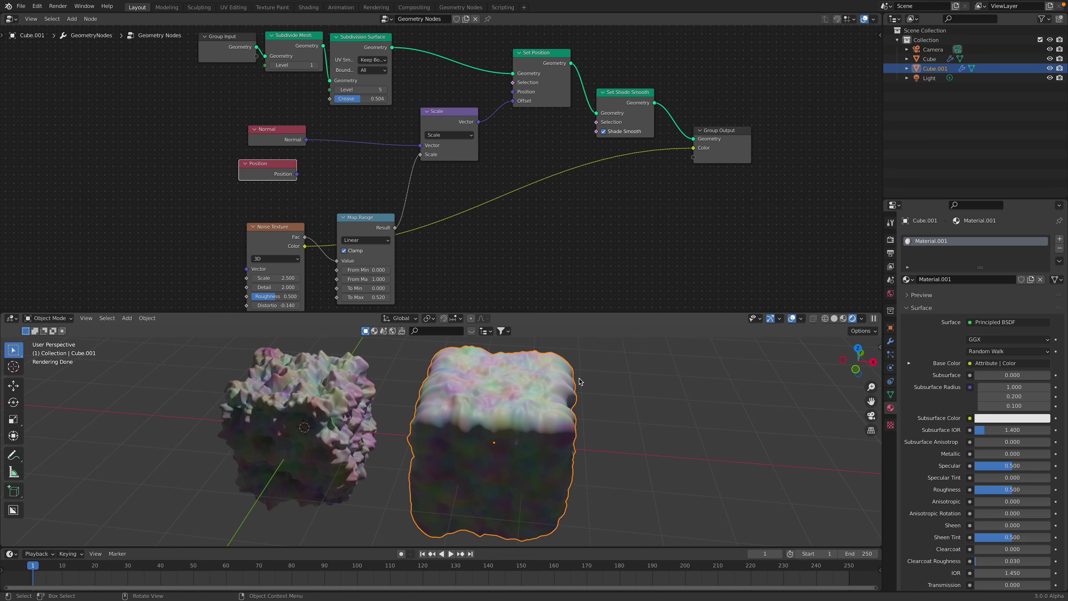
{"action": "key", "text": "ctrl+s"}
Move the Noise Texture node left and the Map Range node down and left to free space in the node tree
{"action": "middle_click_drag", "start_coordinate": [332, 162], "coordinate": [341, 127]}
{"action": "left_click_drag", "start_coordinate": [309, 188], "coordinate": [250, 169]}
{"action": "left_click_drag", "start_coordinate": [374, 194], "coordinate": [314, 218]}
Duplicate the Scale vector math node, place the copy beside Map Range and set its operation to Add
{"action": "left_click_drag", "start_coordinate": [451, 83], "coordinate": [447, 80]}
{"action": "key", "text": "shift+d"}
{"action": "left_click", "coordinate": [484, 213]}
{"action": "left_click", "coordinate": [484, 231]}
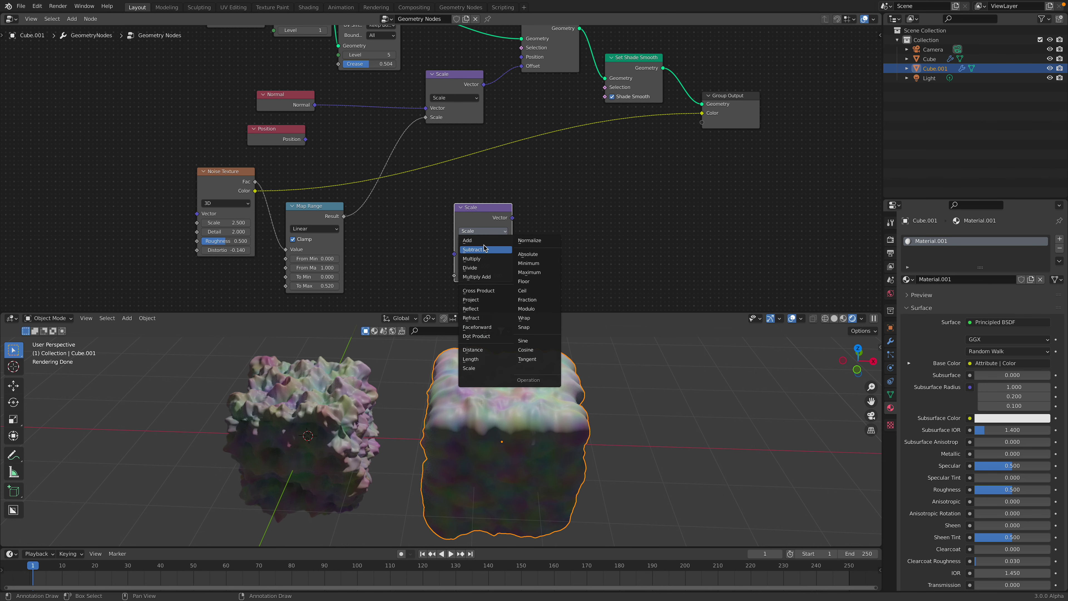
{"action": "left_click", "coordinate": [467, 241]}
{"action": "middle_click_drag", "start_coordinate": [425, 224], "coordinate": [442, 209]}
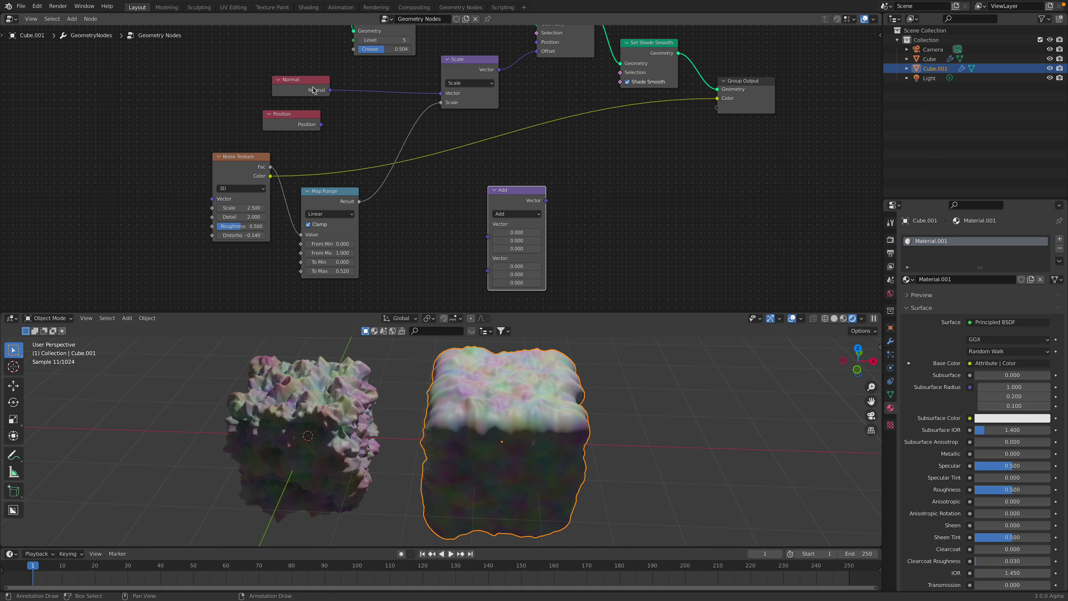
Connect Position and the Noise Texture's Color to the Add node's vectors, and link its result to Set Position's Offset
{"action": "left_click_drag", "start_coordinate": [313, 89], "coordinate": [298, 79]}
{"action": "left_click_drag", "start_coordinate": [490, 238], "coordinate": [488, 236]}
{"action": "left_click_drag", "start_coordinate": [264, 173], "coordinate": [255, 186]}
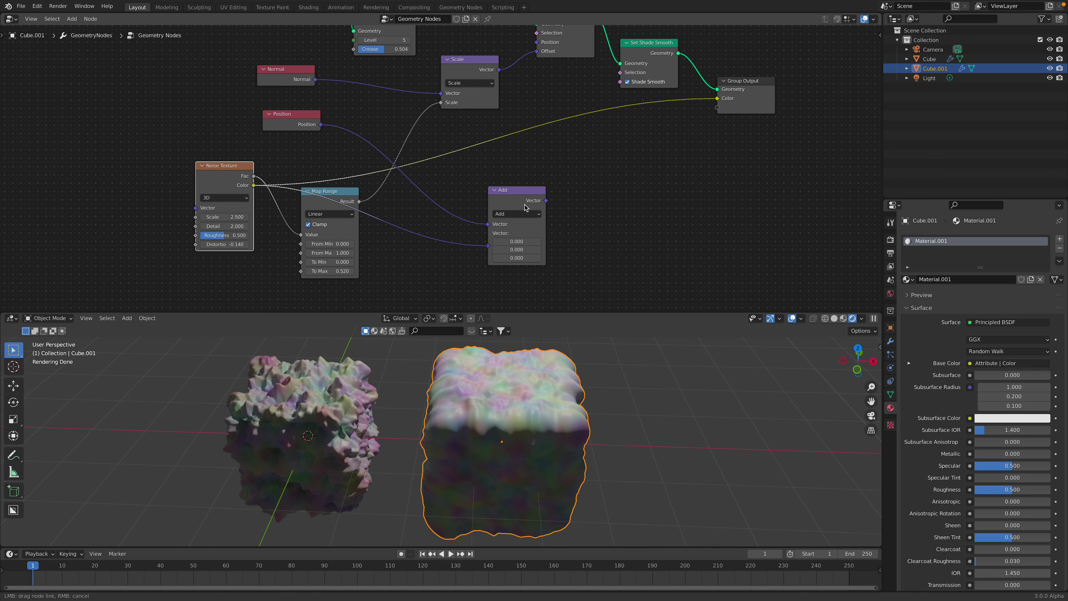
{"action": "left_click_drag", "start_coordinate": [525, 207], "coordinate": [495, 209]}
{"action": "left_click_drag", "start_coordinate": [538, 53], "coordinate": [537, 52]}
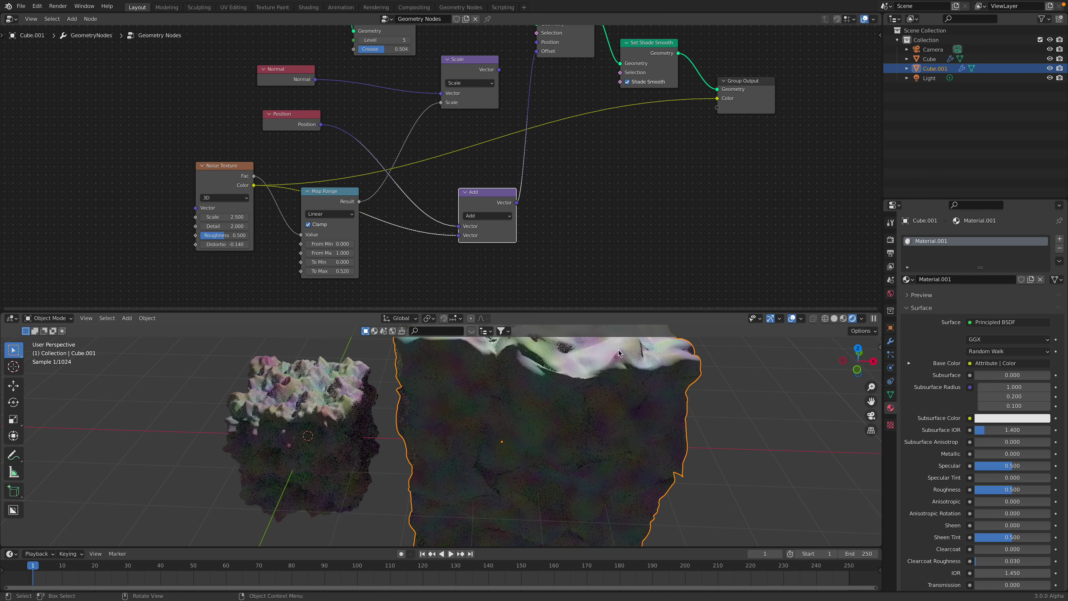
{"action": "scroll", "coordinate": [615, 386], "scroll_direction": "down", "scroll_amount": 3}
{"action": "middle_click_drag", "start_coordinate": [616, 386], "coordinate": [591, 385]}
{"action": "middle_click_drag", "start_coordinate": [529, 405], "coordinate": [522, 410]}
{"action": "scroll", "coordinate": [523, 414], "scroll_direction": "down", "scroll_amount": 1}
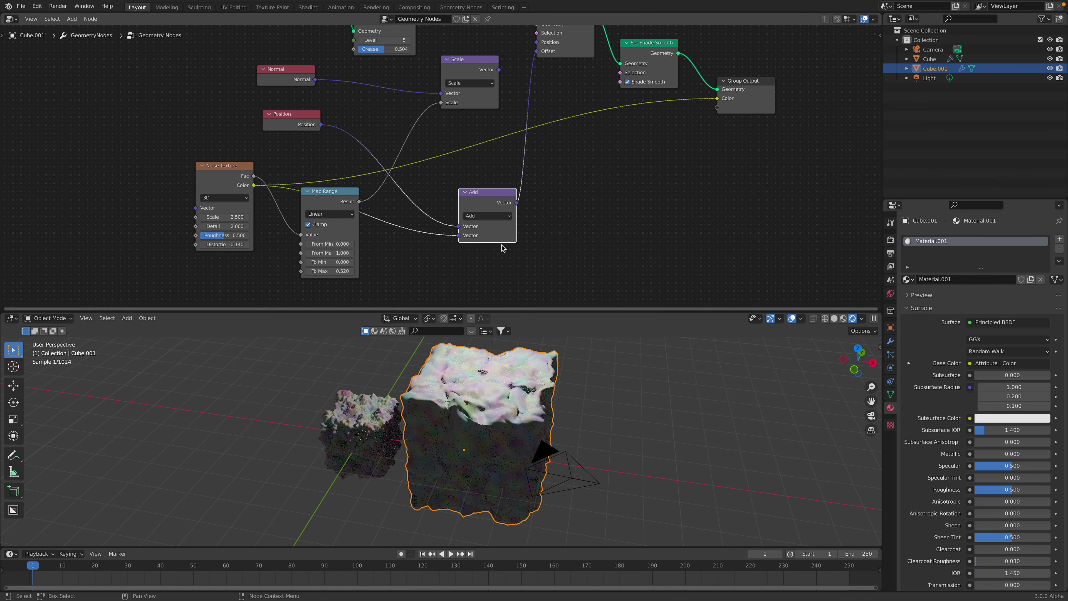
Shift the Add, Position and Map Range nodes to the left to spread out their connections
{"action": "middle_click_drag", "start_coordinate": [497, 221], "coordinate": [496, 242]}
{"action": "left_click_drag", "start_coordinate": [487, 240], "coordinate": [463, 230]}
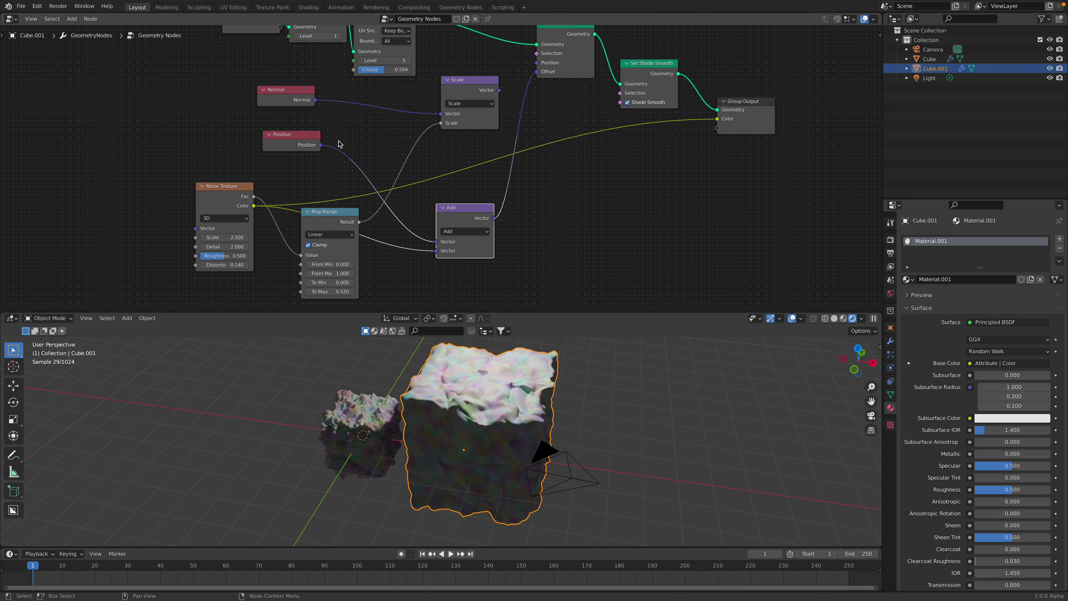
{"action": "left_click_drag", "start_coordinate": [295, 138], "coordinate": [269, 138]}
{"action": "left_click_drag", "start_coordinate": [323, 215], "coordinate": [304, 227]}
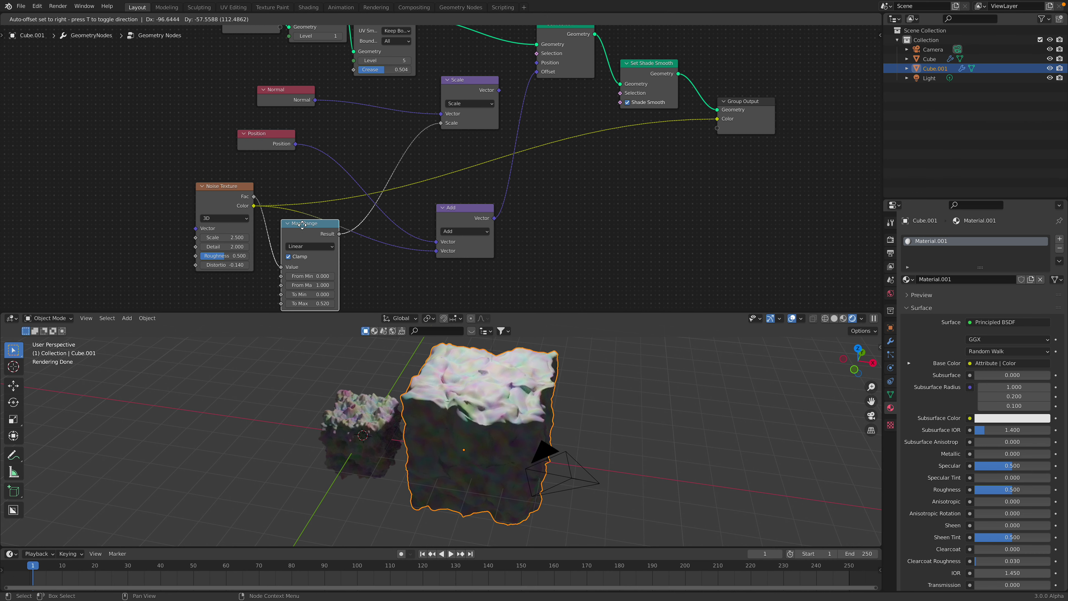
{"action": "left_click_drag", "start_coordinate": [435, 222], "coordinate": [431, 224]}
Reconnect the Scale node's Vector output to Set Position's Offset and save the scene
{"action": "left_click_drag", "start_coordinate": [499, 90], "coordinate": [538, 72]}
{"action": "middle_click_drag", "start_coordinate": [539, 423], "coordinate": [548, 425]}
{"action": "scroll", "coordinate": [548, 425], "scroll_direction": "up", "scroll_amount": 3}
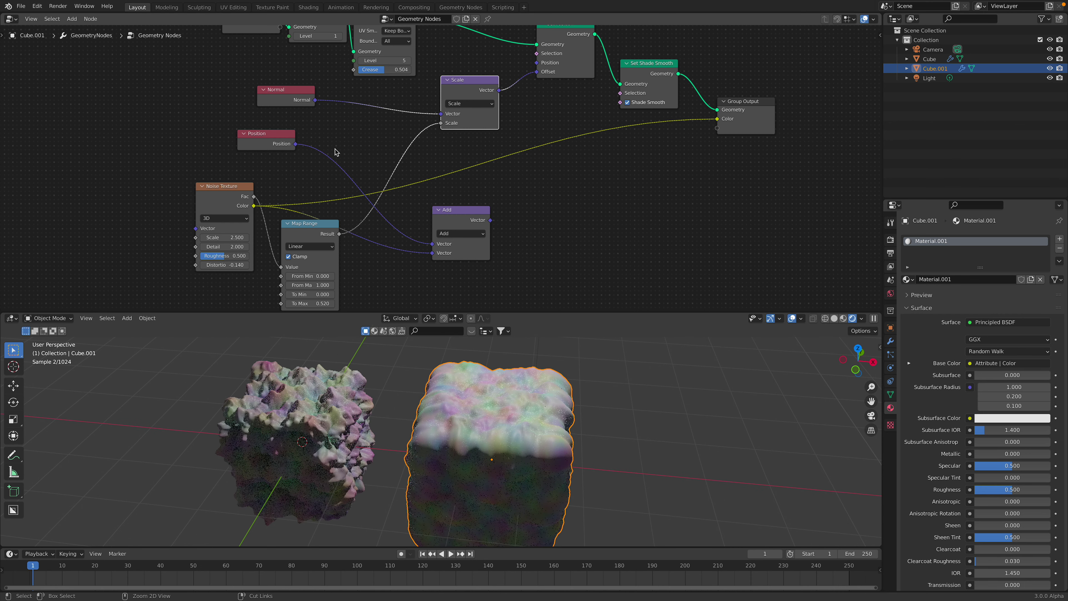
{"action": "key", "text": "ctrl+s"}
Move the Noise Texture and Scale nodes left and place the Normal node close to the Scale node
{"action": "middle_click_drag", "start_coordinate": [277, 192], "coordinate": [307, 164]}
{"action": "left_click_drag", "start_coordinate": [248, 166], "coordinate": [219, 162]}
{"action": "scroll", "coordinate": [351, 157], "scroll_direction": "down", "scroll_amount": 2}
{"action": "middle_click_drag", "start_coordinate": [336, 102], "coordinate": [352, 113]}
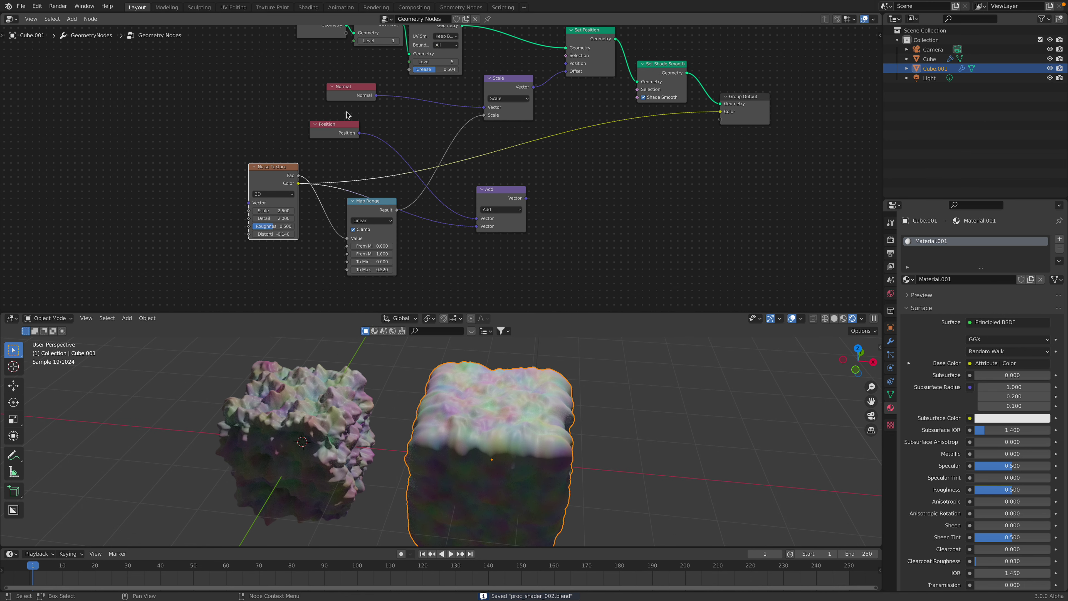
{"action": "left_click_drag", "start_coordinate": [351, 91], "coordinate": [200, 84]}
{"action": "left_click_drag", "start_coordinate": [520, 83], "coordinate": [479, 97]}
{"action": "left_click_drag", "start_coordinate": [205, 79], "coordinate": [404, 105]}
Move the Position and Add nodes well below the rest of the node tree
{"action": "left_click_drag", "start_coordinate": [332, 124], "coordinate": [434, 266]}
{"action": "left_click_drag", "start_coordinate": [487, 203], "coordinate": [484, 293]}
{"action": "middle_click_drag", "start_coordinate": [490, 252], "coordinate": [500, 168]}
{"action": "left_click_drag", "start_coordinate": [498, 197], "coordinate": [472, 270]}
{"action": "left_click_drag", "start_coordinate": [452, 189], "coordinate": [423, 284]}
{"action": "middle_click_drag", "start_coordinate": [425, 189], "coordinate": [415, 268]}
Move the Noise Texture and Map Range nodes up and left, and shift the Normal node left of Scale
{"action": "left_click_drag", "start_coordinate": [282, 168], "coordinate": [210, 133]}
{"action": "left_click_drag", "start_coordinate": [368, 205], "coordinate": [318, 163]}
{"action": "left_click_drag", "start_coordinate": [388, 102], "coordinate": [282, 96]}
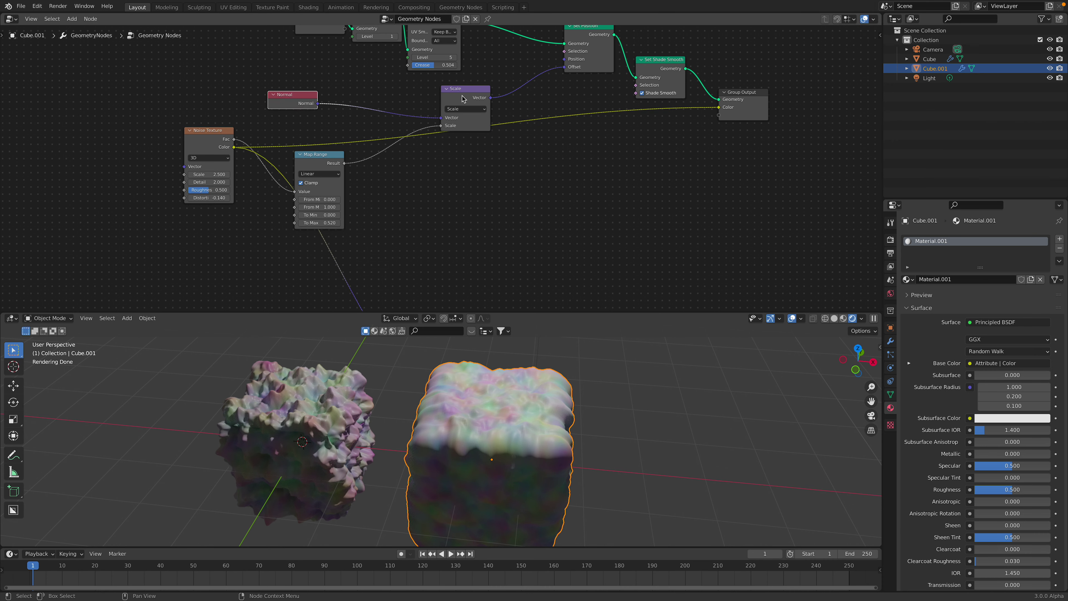
Move the Scale node left beside Normal, and duplicate the Normal, Scale and Map Range nodes to the right without the Noise Texture
{"action": "left_click_drag", "start_coordinate": [467, 93], "coordinate": [380, 91]}
{"action": "left_click", "coordinate": [293, 99]}
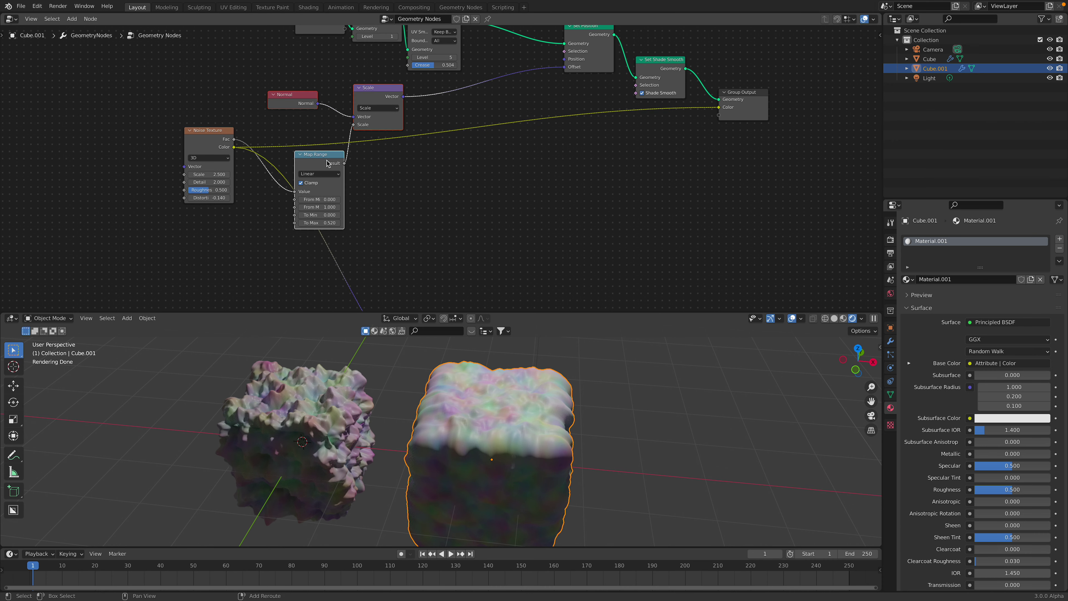
{"action": "left_click", "coordinate": [211, 140], "text": "shift"}
{"action": "key", "text": "shift+d"}
{"action": "left_click", "coordinate": [468, 212]}
{"action": "left_click", "coordinate": [454, 203]}
{"action": "scroll", "coordinate": [470, 179], "scroll_direction": "down", "scroll_amount": 1}
{"action": "key", "text": "x"}
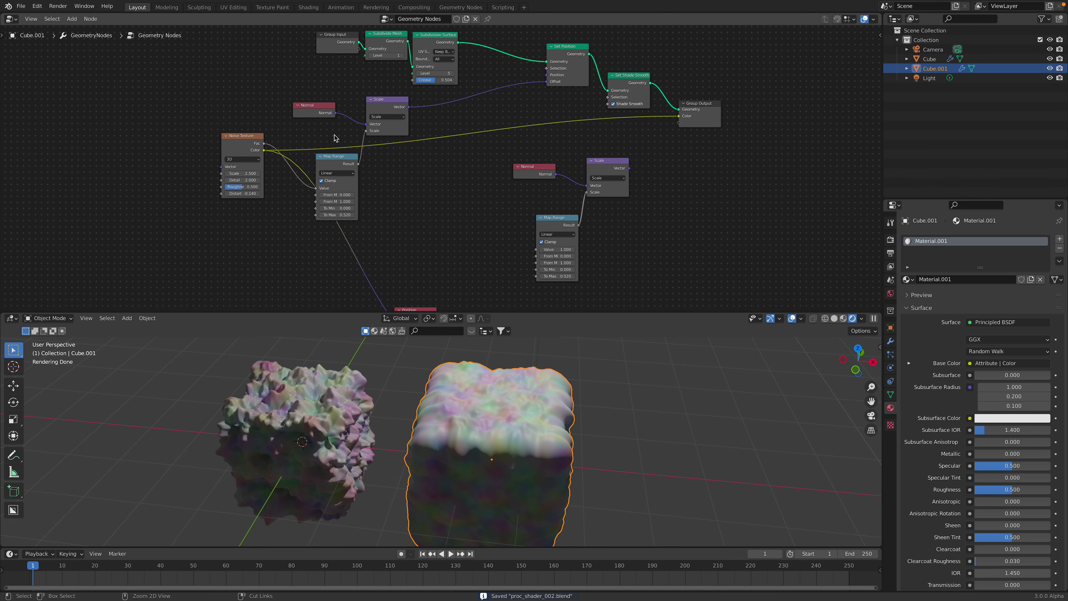
Join the original noise displacement nodes in a frame and arrange the copied Normal, Scale and Map Range nodes closer together
{"action": "key", "text": "ctrl+j"}
{"action": "left_click_drag", "start_coordinate": [286, 93], "coordinate": [218, 101]}
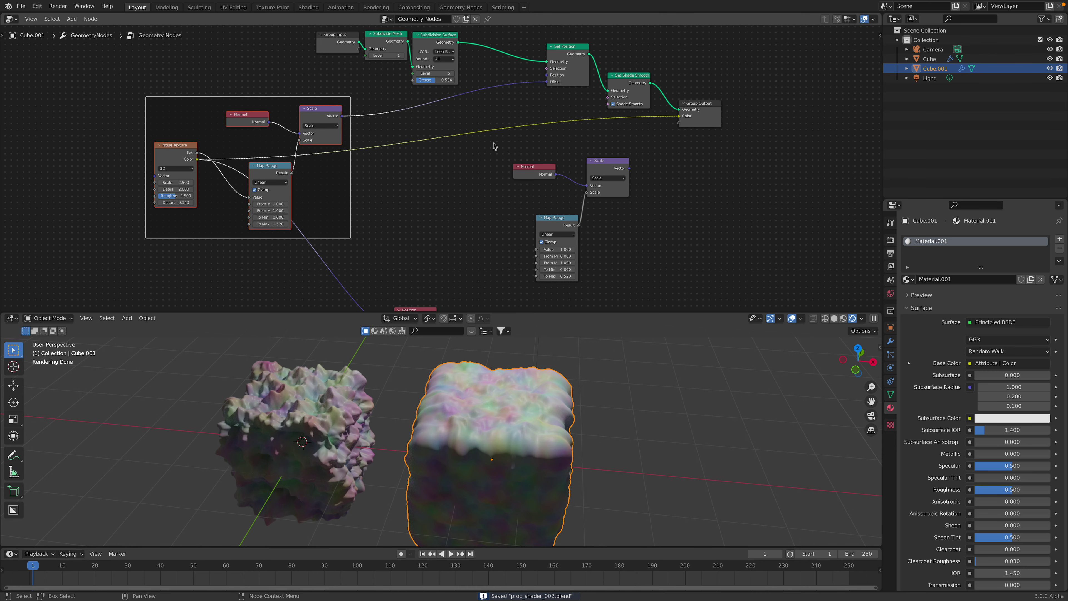
{"action": "middle_click_drag", "start_coordinate": [515, 135], "coordinate": [465, 141]}
{"action": "left_click_drag", "start_coordinate": [498, 173], "coordinate": [495, 181]}
{"action": "left_click_drag", "start_coordinate": [544, 178], "coordinate": [540, 182]}
{"action": "left_click_drag", "start_coordinate": [511, 224], "coordinate": [499, 205]}
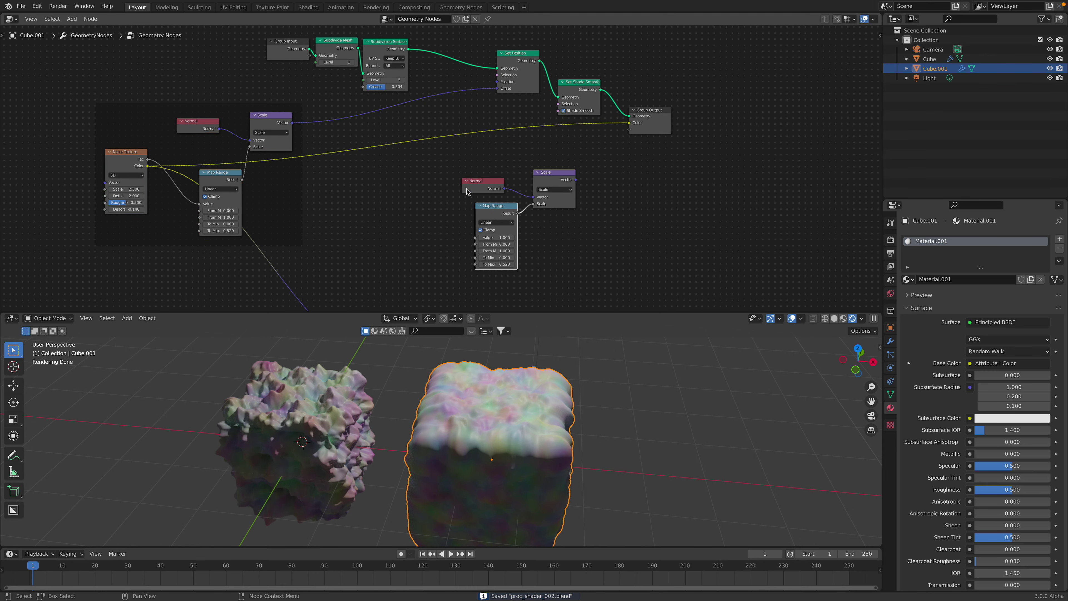
Add a Musgrave Texture node and connect its Height output to the copied Map Range's Value
{"action": "scroll", "coordinate": [428, 213], "scroll_direction": "up", "scroll_amount": 1}
{"action": "key", "text": "shift+a"}
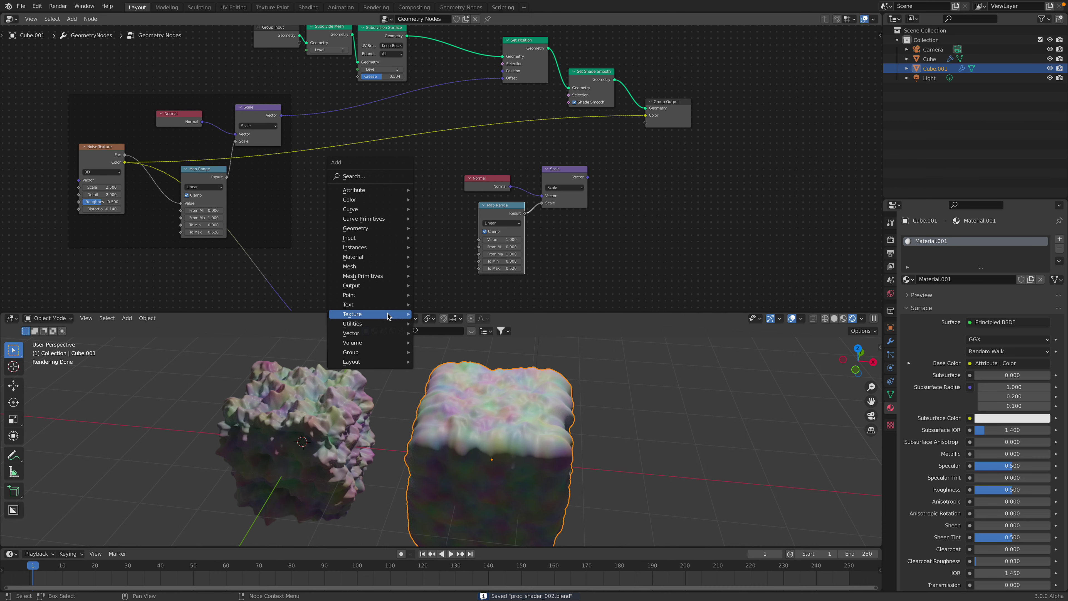
{"action": "mouse_move", "coordinate": [392, 317]}
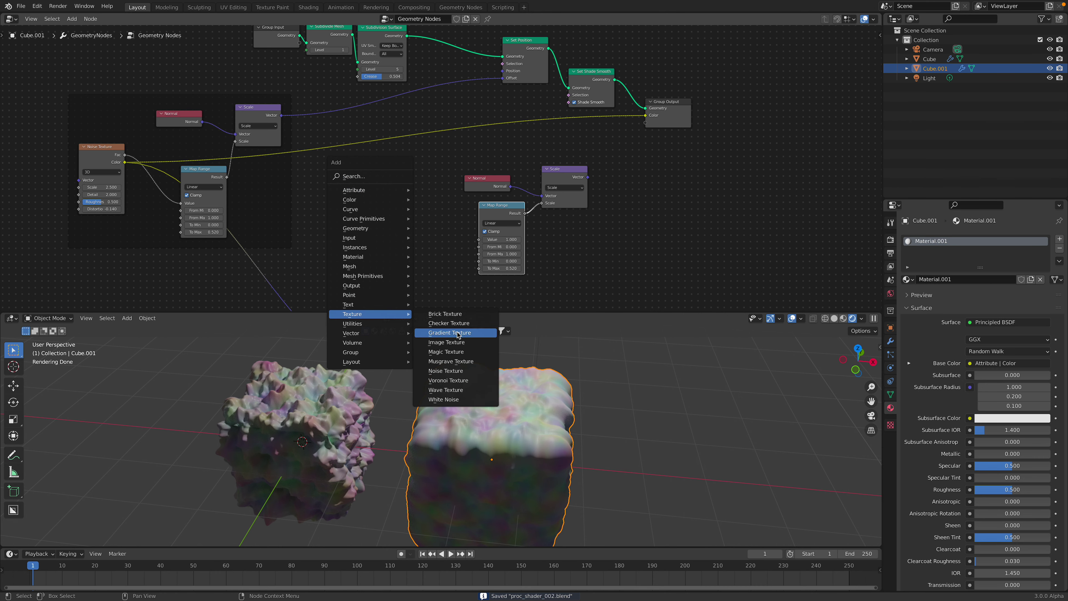
{"action": "left_click", "coordinate": [465, 362]}
{"action": "scroll", "coordinate": [407, 210], "scroll_direction": "up", "scroll_amount": 1}
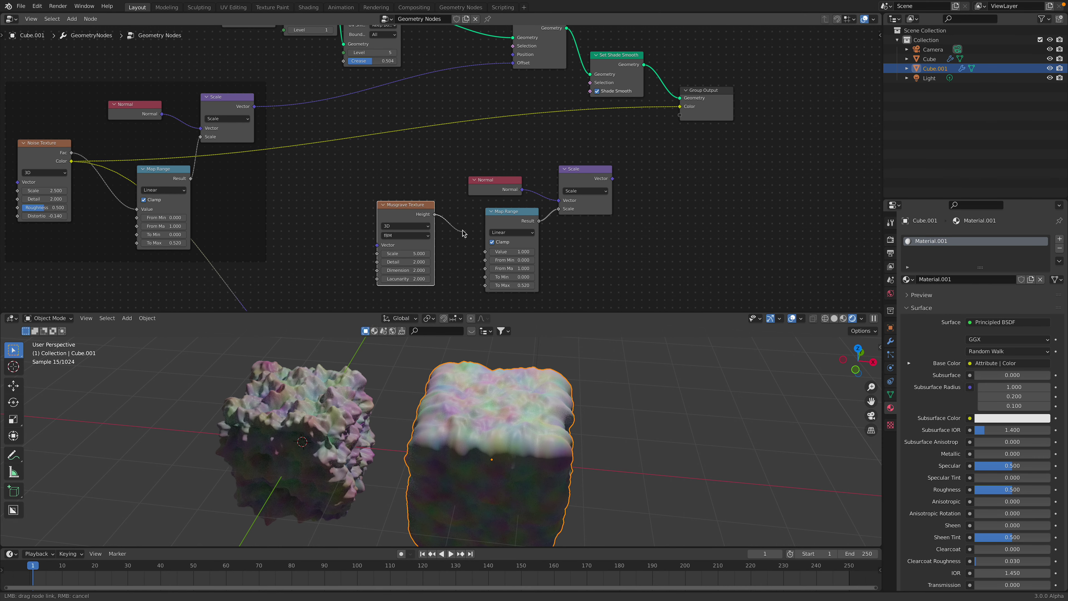
{"action": "left_click_drag", "start_coordinate": [460, 234], "coordinate": [441, 214]}
{"action": "middle_click_drag", "start_coordinate": [441, 214], "coordinate": [382, 214]}
{"action": "scroll", "coordinate": [381, 215], "scroll_direction": "up", "scroll_amount": 1}
{"action": "scroll", "coordinate": [381, 217], "scroll_direction": "down", "scroll_amount": 1}
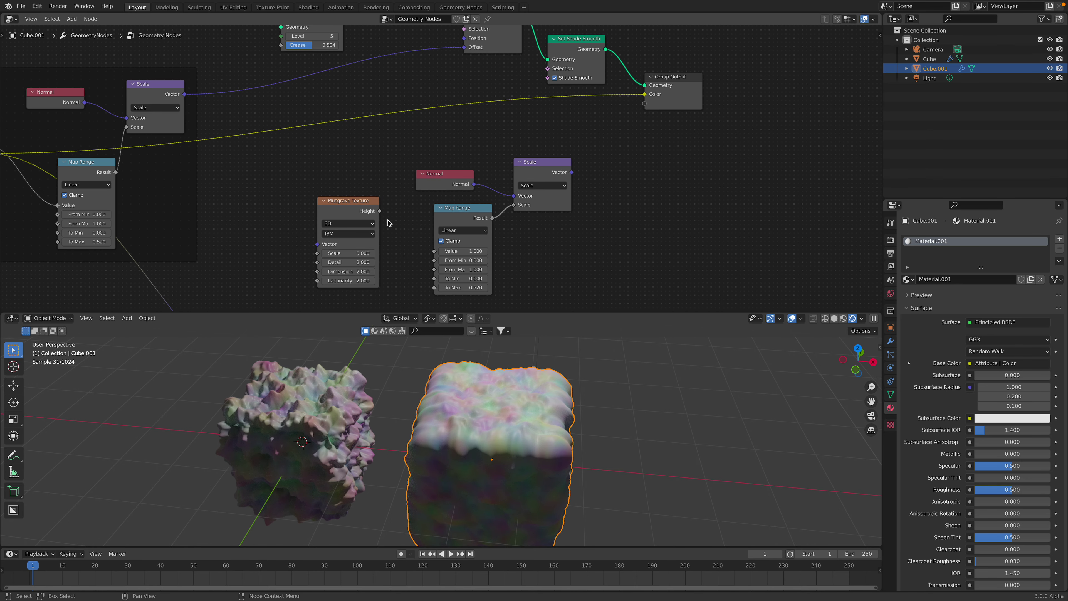
{"action": "left_click_drag", "start_coordinate": [379, 211], "coordinate": [434, 251]}
Connect the copied Scale node's Vector output to Set Position's Offset and save the scene
{"action": "middle_click_drag", "start_coordinate": [434, 251], "coordinate": [349, 281]}
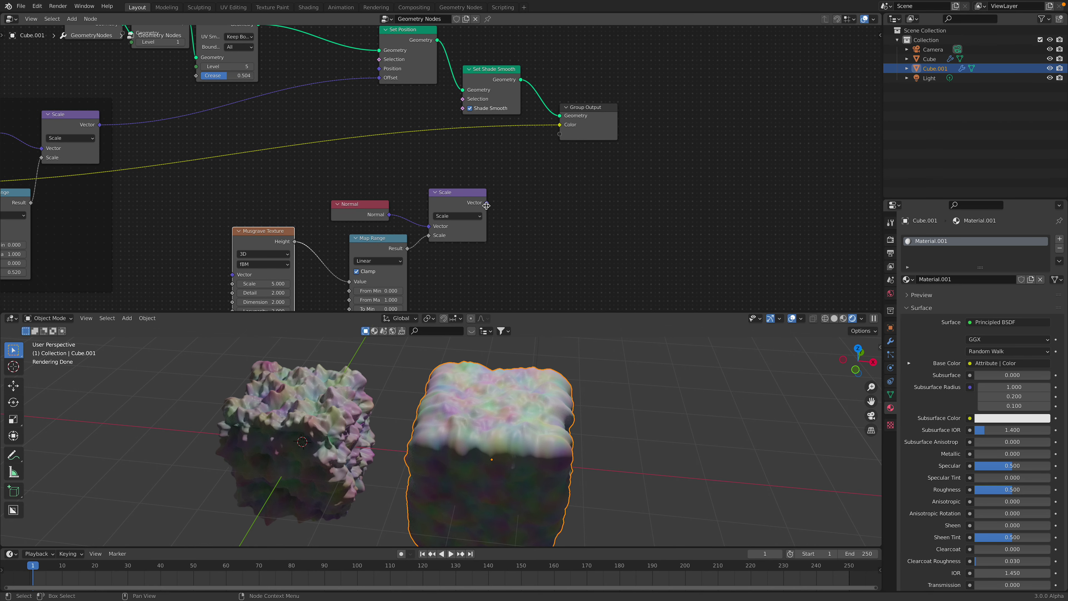
{"action": "left_click_drag", "start_coordinate": [486, 194], "coordinate": [514, 193]}
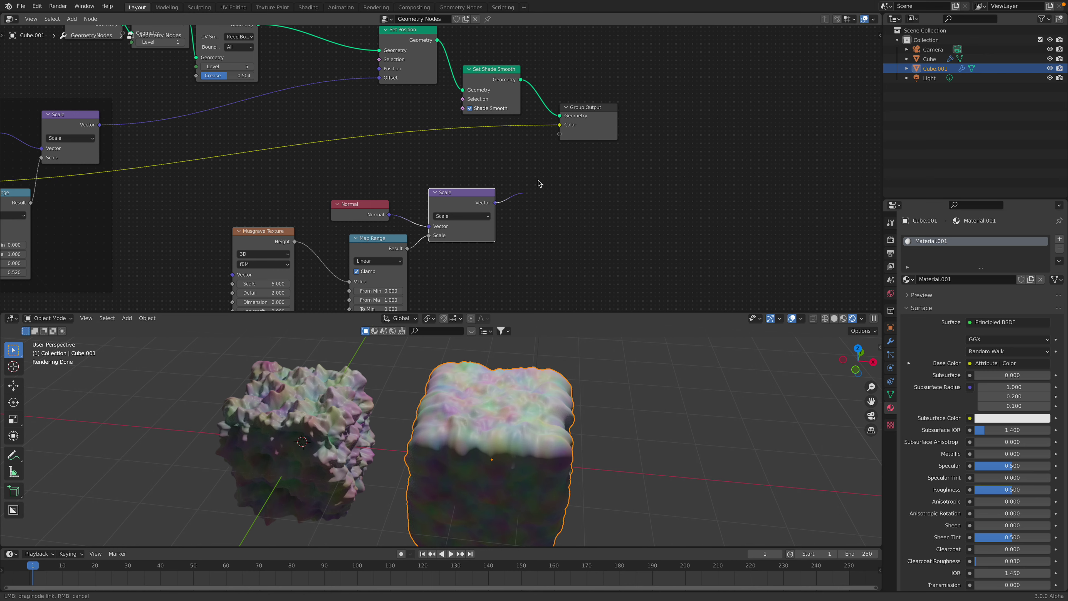
{"action": "left_click_drag", "start_coordinate": [387, 81], "coordinate": [385, 79]}
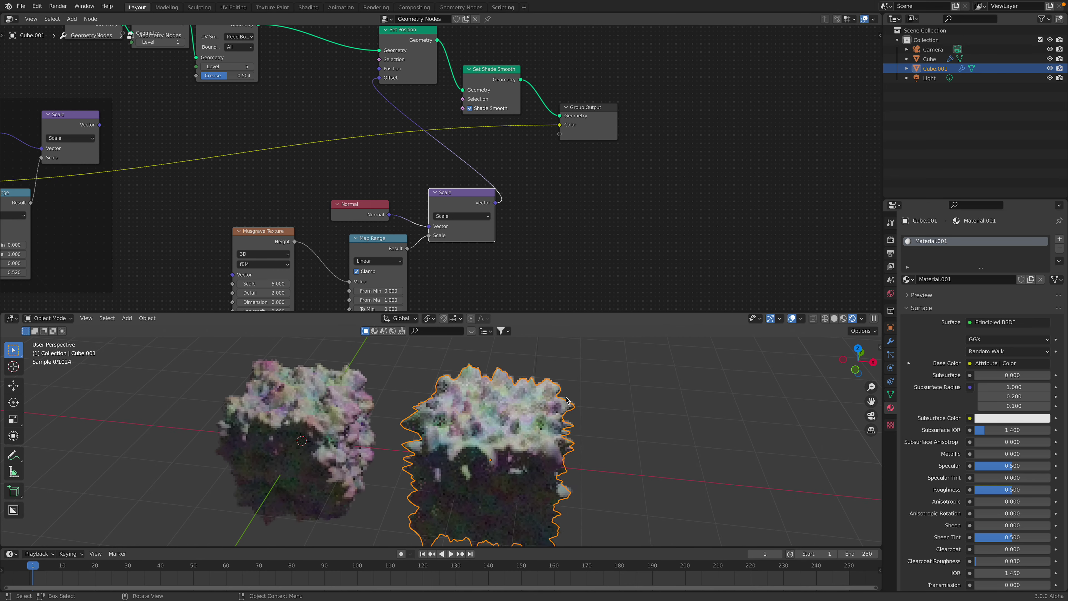
{"action": "key", "text": "ctrl+s"}
Set the Musgrave Texture's Scale to 4.240
{"action": "middle_click_drag", "start_coordinate": [544, 218], "coordinate": [539, 155]}
{"action": "scroll", "coordinate": [525, 168], "scroll_direction": "up", "scroll_amount": 1}
{"action": "scroll", "coordinate": [511, 182], "scroll_direction": "up", "scroll_amount": 1}
{"action": "left_click", "coordinate": [231, 231]}
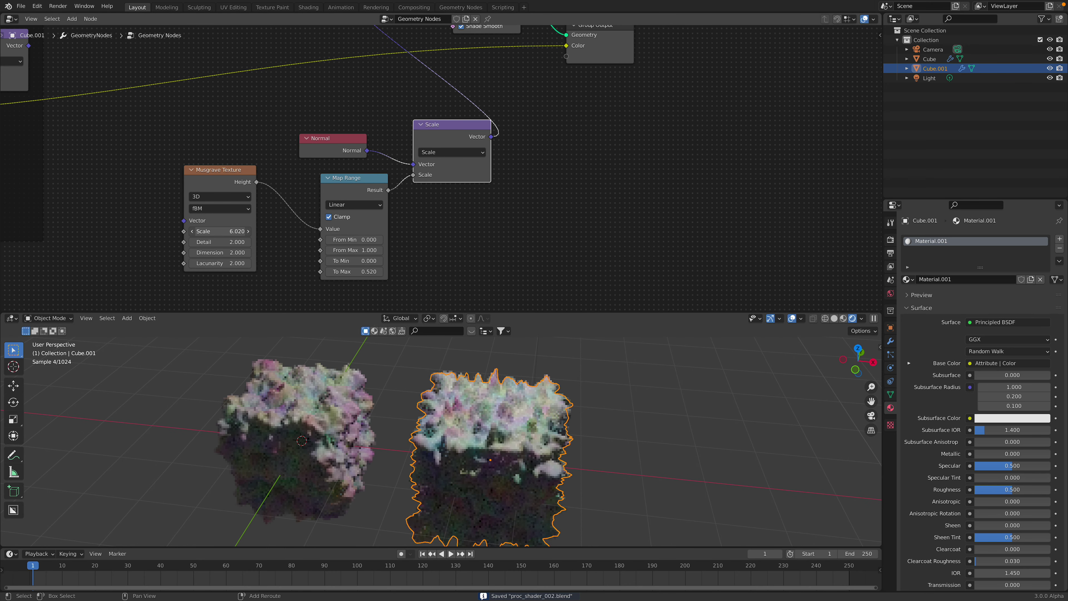
{"action": "type", "text": "2"}
{"action": "key", "text": "Return"}
{"action": "left_click_drag", "start_coordinate": [238, 231], "coordinate": [308, 231]}
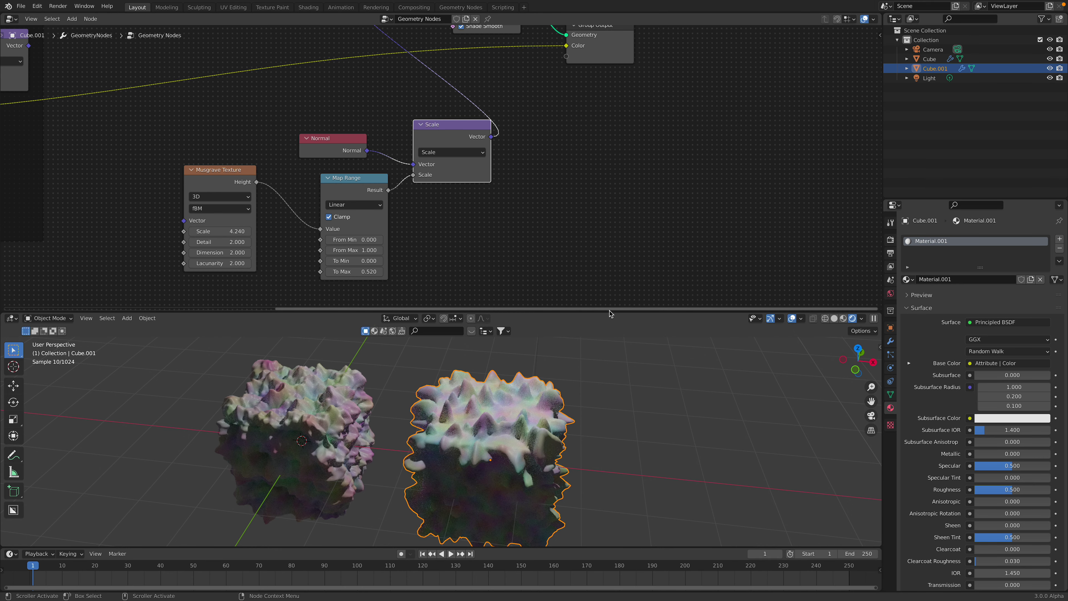
Make the 3D viewport taller and bring both cubes fully into view with nothing selected
{"action": "left_click_drag", "start_coordinate": [610, 299], "coordinate": [609, 249]}
{"action": "left_click", "coordinate": [607, 365]}
{"action": "scroll", "coordinate": [610, 376], "scroll_direction": "down", "scroll_amount": 1}
{"action": "middle_click_drag", "start_coordinate": [610, 376], "coordinate": [612, 363]}
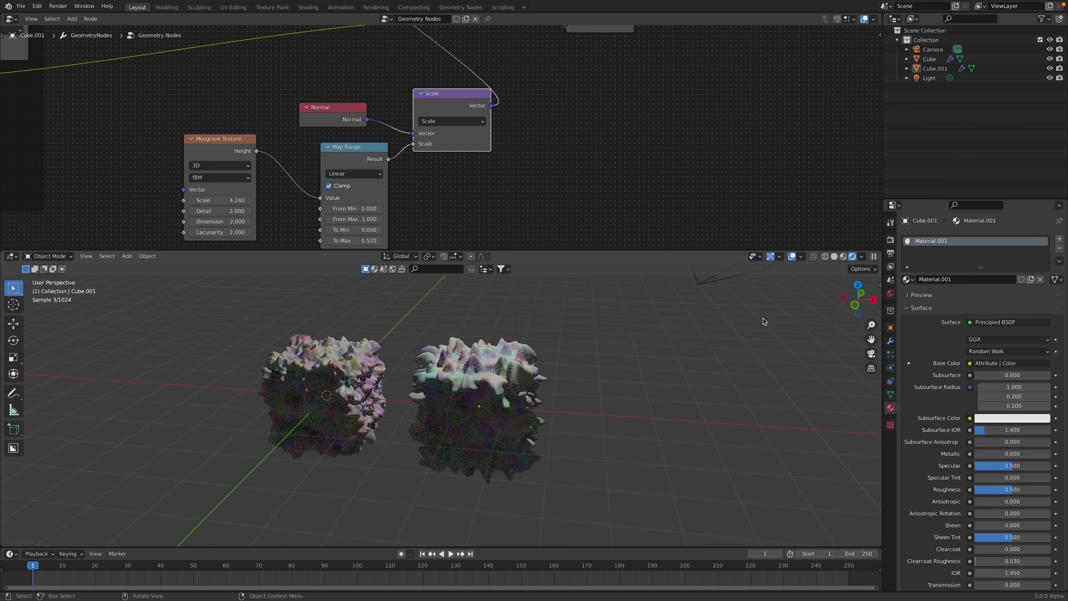
Switch the 3D viewport to Solid shading and save the scene
{"action": "left_click", "coordinate": [835, 256]}
{"action": "middle_click_drag", "start_coordinate": [715, 320], "coordinate": [668, 327], "text": "shift"}
{"action": "middle_click_drag", "start_coordinate": [668, 327], "coordinate": [663, 339]}
{"action": "scroll", "coordinate": [663, 338], "scroll_direction": "up", "scroll_amount": 1}
{"action": "key", "text": "ctrl+s"}
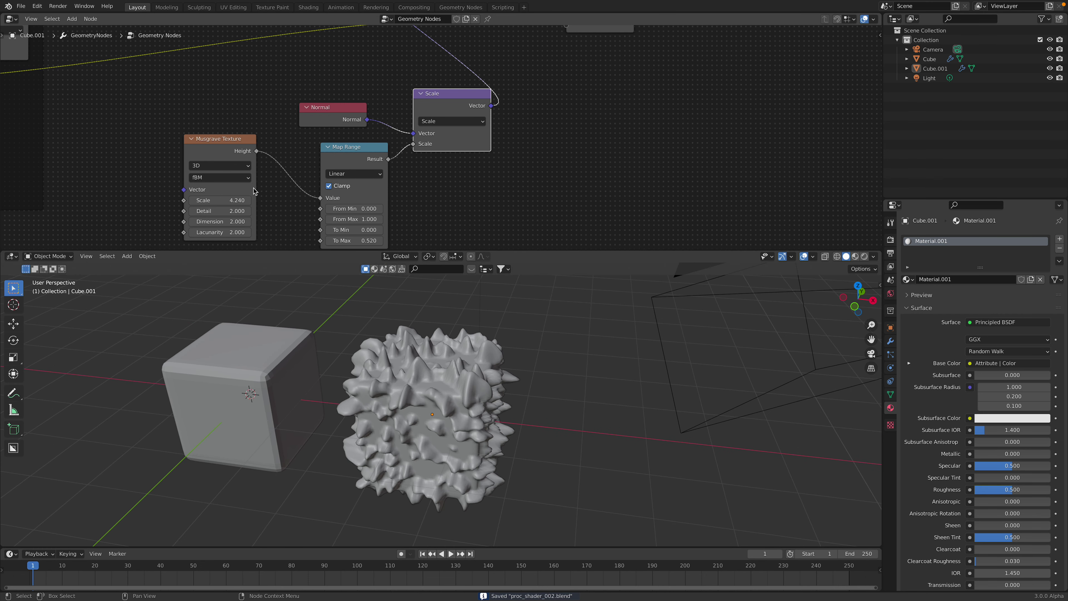
Change the Musgrave Texture's type to Multifractal and set its Scale to 5.600
{"action": "left_click_drag", "start_coordinate": [220, 201], "coordinate": [265, 200]}
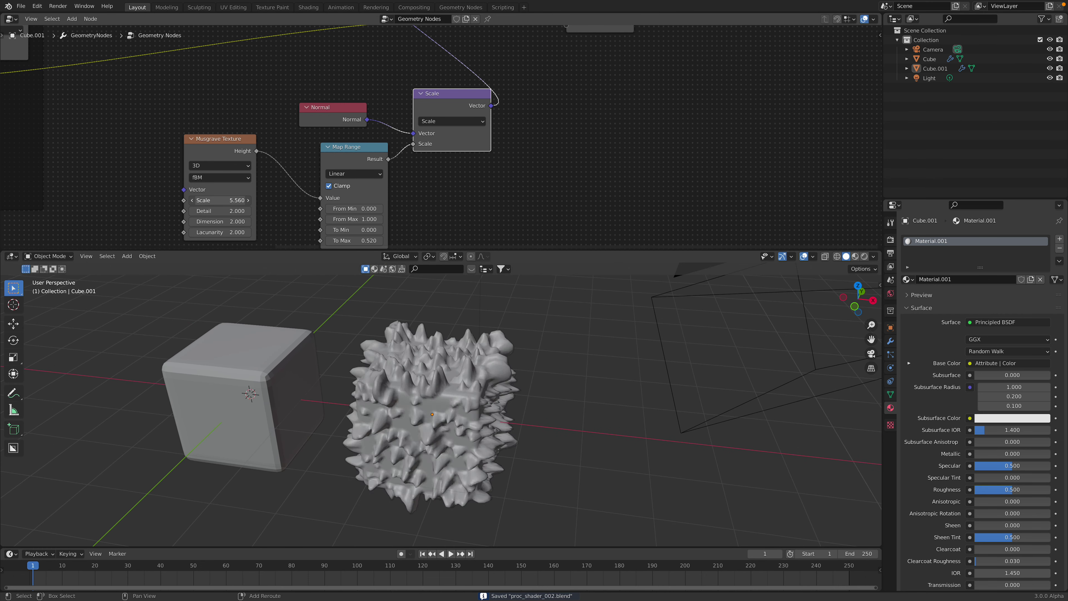
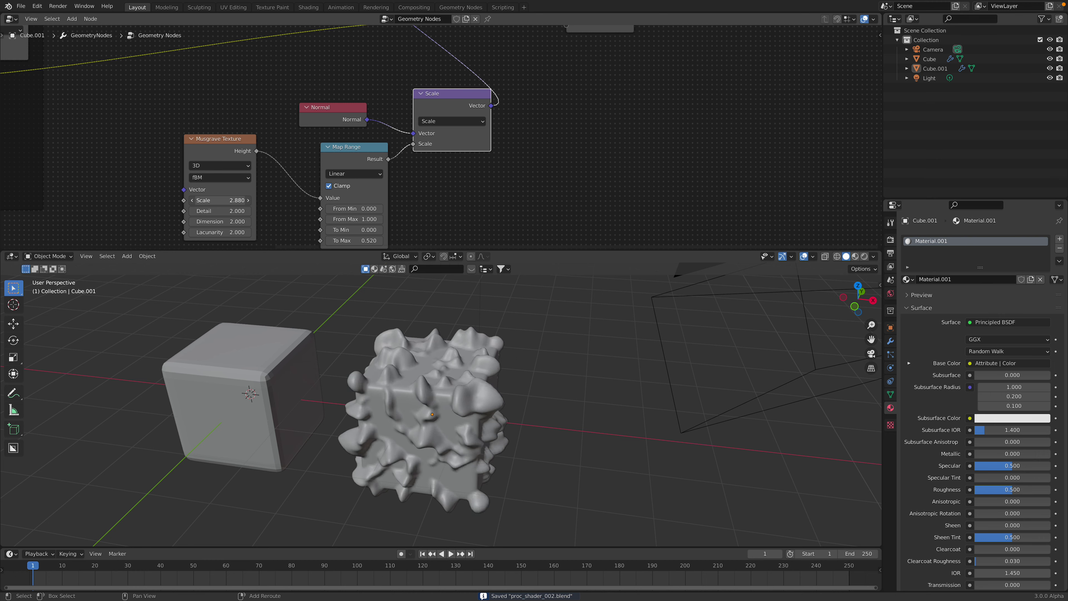
{"action": "left_click_drag", "start_coordinate": [219, 211], "coordinate": [230, 211]}
{"action": "key", "text": "Return"}
{"action": "left_click", "coordinate": [222, 178]}
{"action": "left_click", "coordinate": [224, 191]}
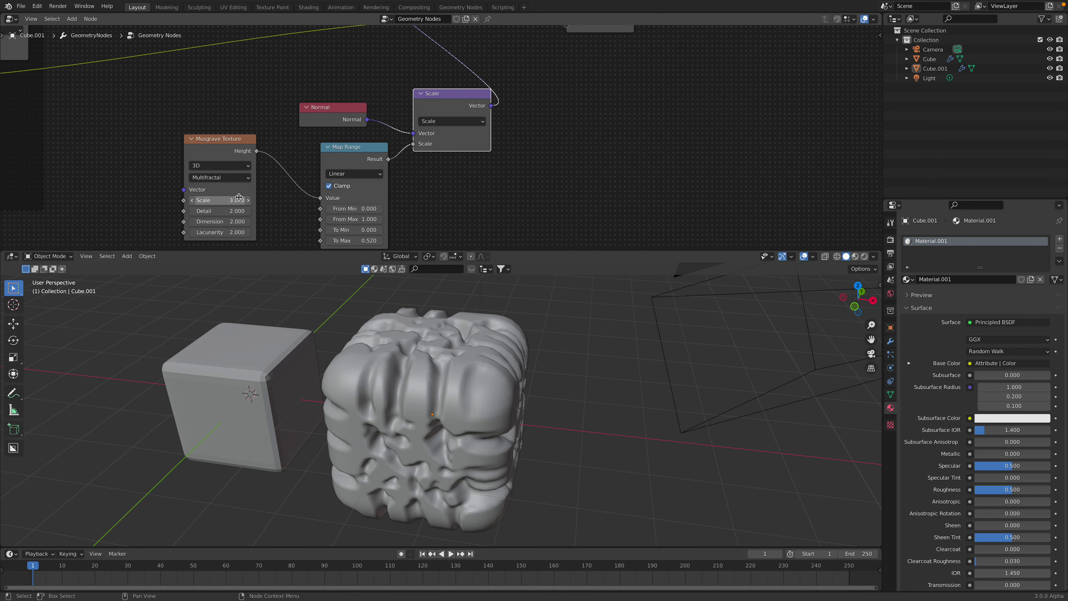
{"action": "mouse_move", "coordinate": [227, 200]}
{"action": "left_mouse_down"}
{"action": "mouse_move", "coordinate": [181, 200]}
{"action": "mouse_move", "coordinate": [221, 201]}
{"action": "left_mouse_up"}
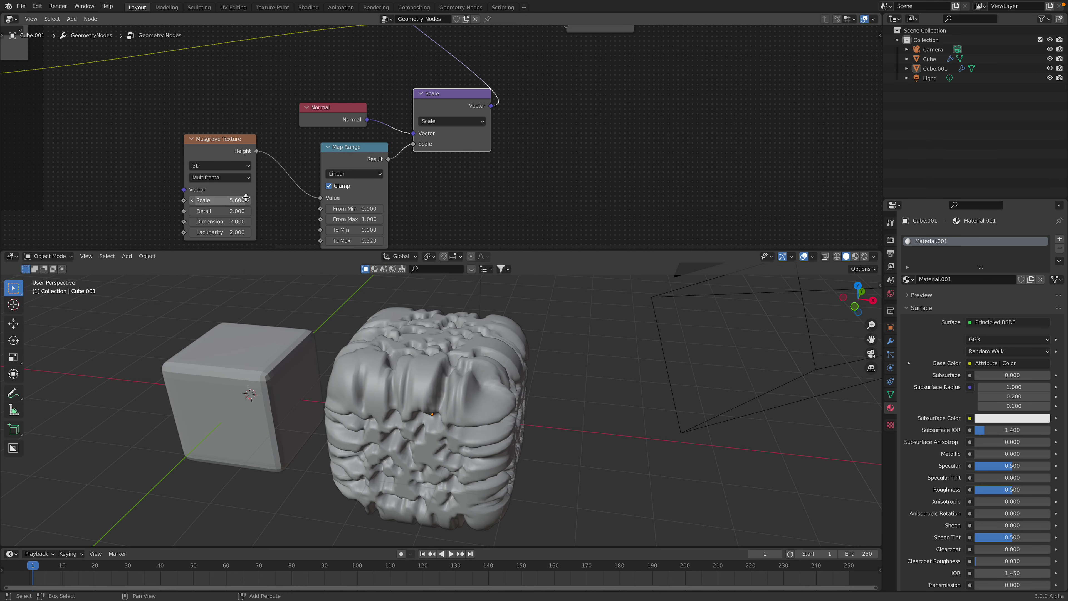
Save the scene and set the Musgrave Texture's Scale to 4.700
{"action": "scroll", "coordinate": [300, 112], "scroll_direction": "down", "scroll_amount": 5}
{"action": "middle_click_drag", "start_coordinate": [307, 88], "coordinate": [343, 181]}
{"action": "scroll", "coordinate": [323, 135], "scroll_direction": "up", "scroll_amount": 2}
{"action": "left_click_drag", "start_coordinate": [275, 61], "coordinate": [299, 64]}
{"action": "left_click_drag", "start_coordinate": [310, 107], "coordinate": [286, 108]}
{"action": "middle_click_drag", "start_coordinate": [414, 227], "coordinate": [453, 218]}
{"action": "mouse_move", "coordinate": [421, 324]}
{"action": "middle_mouse_down"}
{"action": "mouse_move", "coordinate": [471, 301]}
{"action": "mouse_move", "coordinate": [423, 324]}
{"action": "middle_mouse_up"}
{"action": "mouse_move", "coordinate": [389, 236]}
{"action": "middle_mouse_down"}
{"action": "mouse_move", "coordinate": [384, 135]}
{"action": "mouse_move", "coordinate": [384, 221]}
{"action": "middle_mouse_up"}
{"action": "key", "text": "ctrl+s"}
{"action": "left_click_drag", "start_coordinate": [342, 180], "coordinate": [363, 170]}
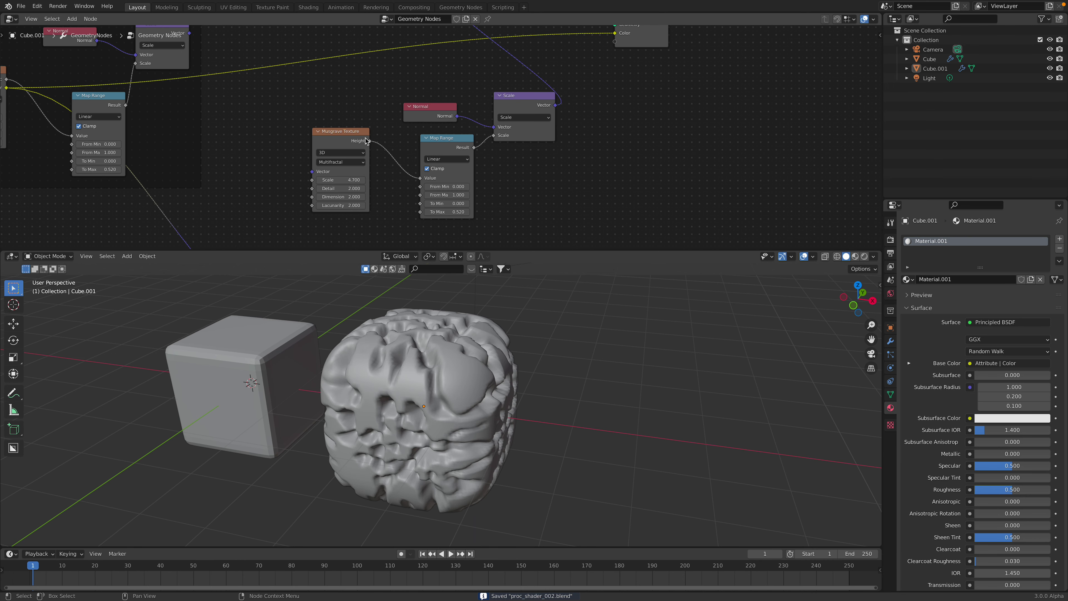
Spread the Group Output, Set Shade Smooth and Set Position nodes out to the right
{"action": "scroll", "coordinate": [412, 143], "scroll_direction": "down", "scroll_amount": 5}
{"action": "left_click_drag", "start_coordinate": [477, 101], "coordinate": [716, 73]}
{"action": "left_click_drag", "start_coordinate": [414, 80], "coordinate": [560, 53]}
{"action": "left_click_drag", "start_coordinate": [358, 61], "coordinate": [447, 51]}
{"action": "middle_click_drag", "start_coordinate": [353, 142], "coordinate": [421, 78]}
{"action": "scroll", "coordinate": [422, 77], "scroll_direction": "up", "scroll_amount": 1}
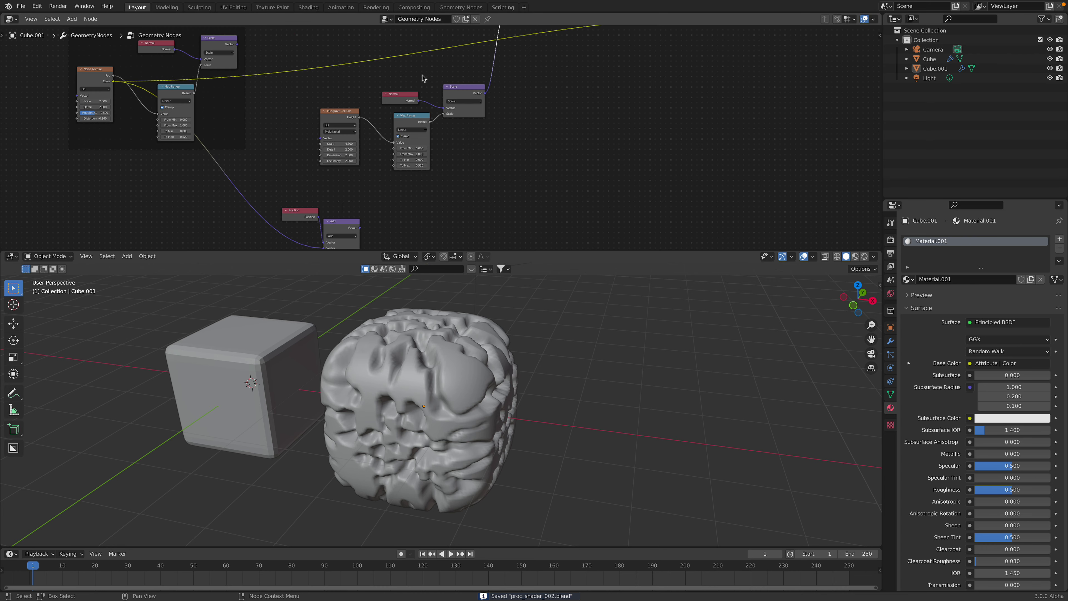
Join the Musgrave Texture, Map Range, Normal and Scale nodes in a frame and move it left
{"action": "left_click_drag", "start_coordinate": [317, 81], "coordinate": [504, 172]}
{"action": "key", "text": "ctrl+j"}
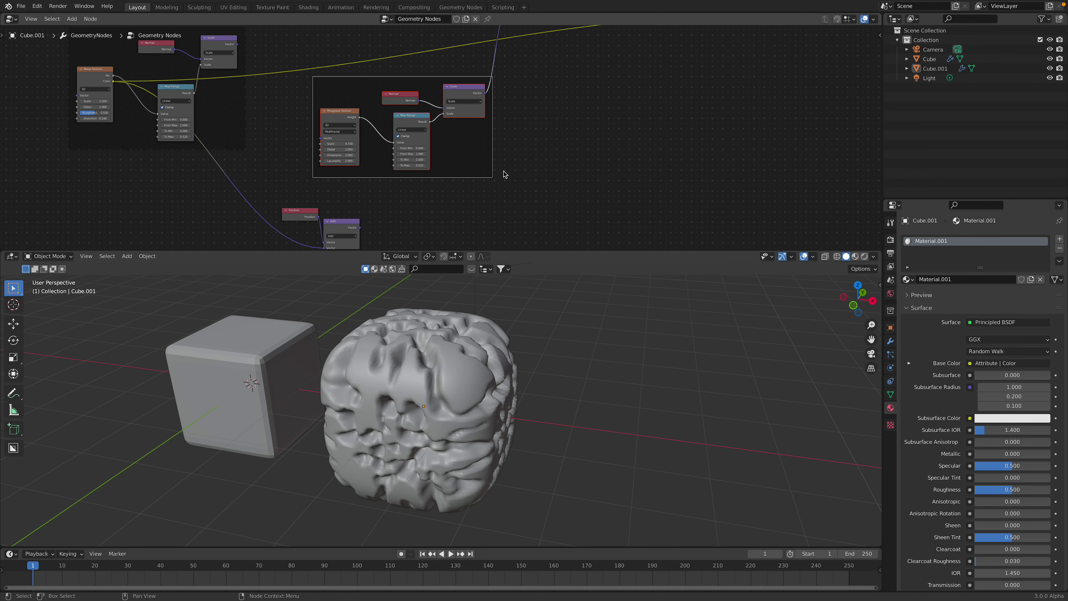
{"action": "left_click_drag", "start_coordinate": [417, 88], "coordinate": [394, 97]}
{"action": "key", "text": "a"}
{"action": "key", "text": "a"}
{"action": "key", "text": "b"}
{"action": "left_click_drag", "start_coordinate": [278, 93], "coordinate": [529, 203]}
{"action": "key", "text": "shift+d"}
{"action": "left_click", "coordinate": [530, 127]}
{"action": "mouse_move", "coordinate": [514, 124]}
{"action": "left_mouse_down"}
{"action": "mouse_move", "coordinate": [528, 131]}
{"action": "mouse_move", "coordinate": [498, 127]}
{"action": "left_mouse_up"}
{"action": "key", "text": "x"}
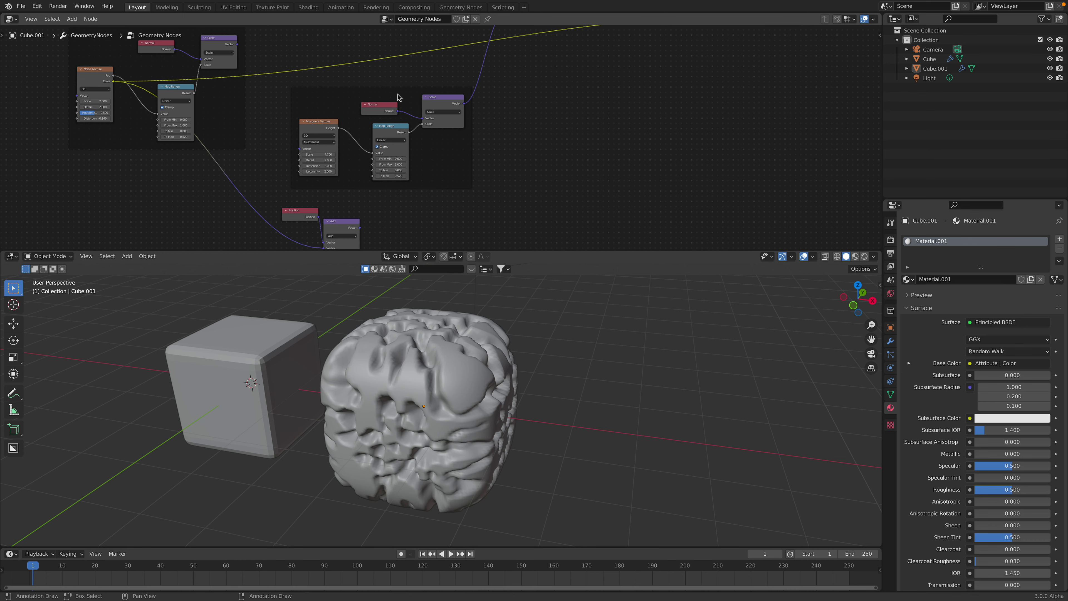
{"action": "key", "text": "BackSpace"}
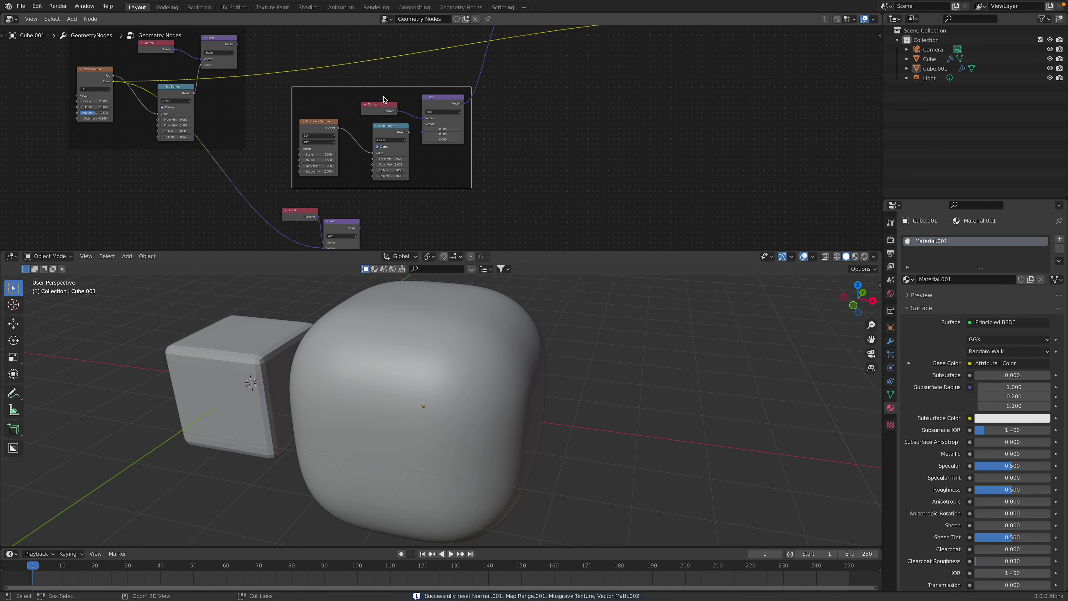
{"action": "key", "text": "ctrl+z"}
Duplicate the Musgrave displacement nodes to the right, with the right-hand Scale node feeding Set Position's Offset
{"action": "key", "text": "b"}
{"action": "left_click_drag", "start_coordinate": [322, 83], "coordinate": [424, 168]}
{"action": "key", "text": "shift+d"}
{"action": "left_click", "coordinate": [619, 167]}
{"action": "middle_click_drag", "start_coordinate": [629, 135], "coordinate": [506, 178]}
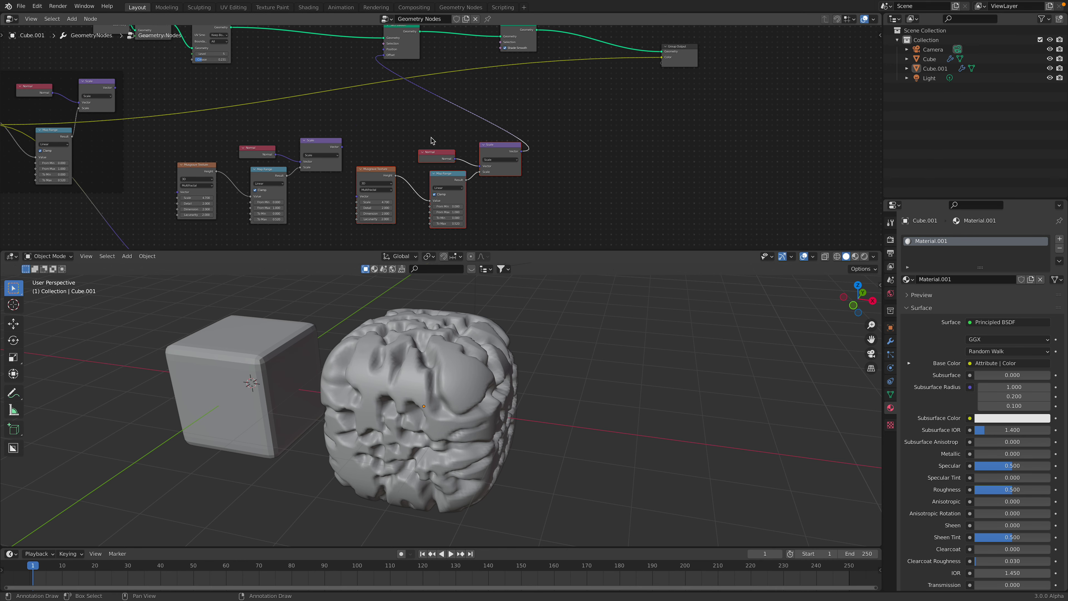
Replace the right-hand Musgrave Texture with a Checker Texture and connect its Fac output to the Map Range's Value
{"action": "middle_click_drag", "start_coordinate": [426, 145], "coordinate": [437, 79]}
{"action": "scroll", "coordinate": [437, 79], "scroll_direction": "up", "scroll_amount": 2}
{"action": "left_click", "coordinate": [371, 102]}
{"action": "key", "text": "x"}
{"action": "key", "text": "shift+a"}
{"action": "mouse_move", "coordinate": [373, 111]}
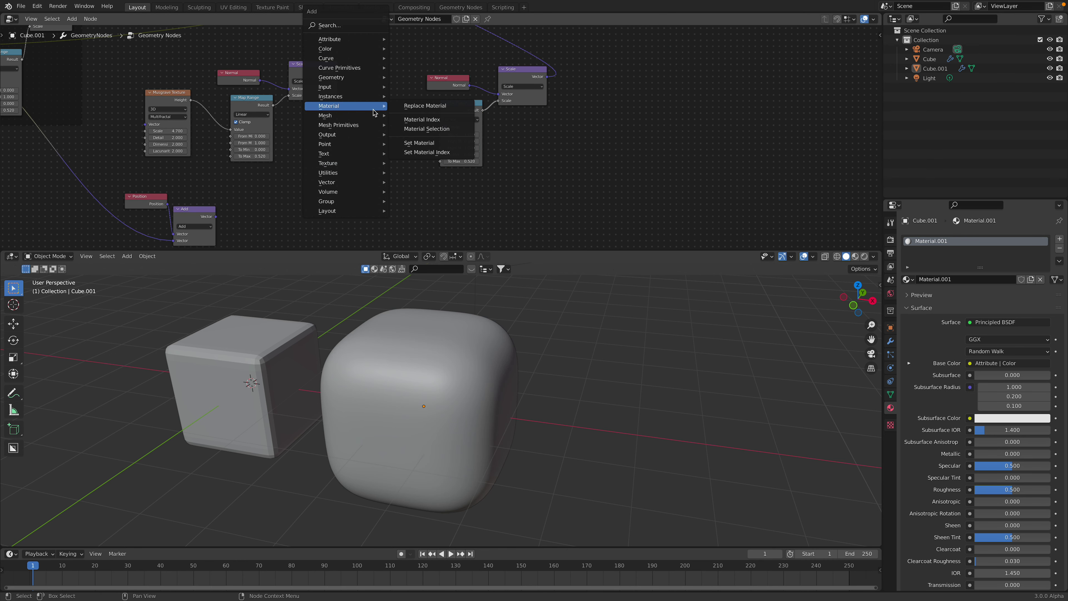
{"action": "mouse_move", "coordinate": [372, 165]}
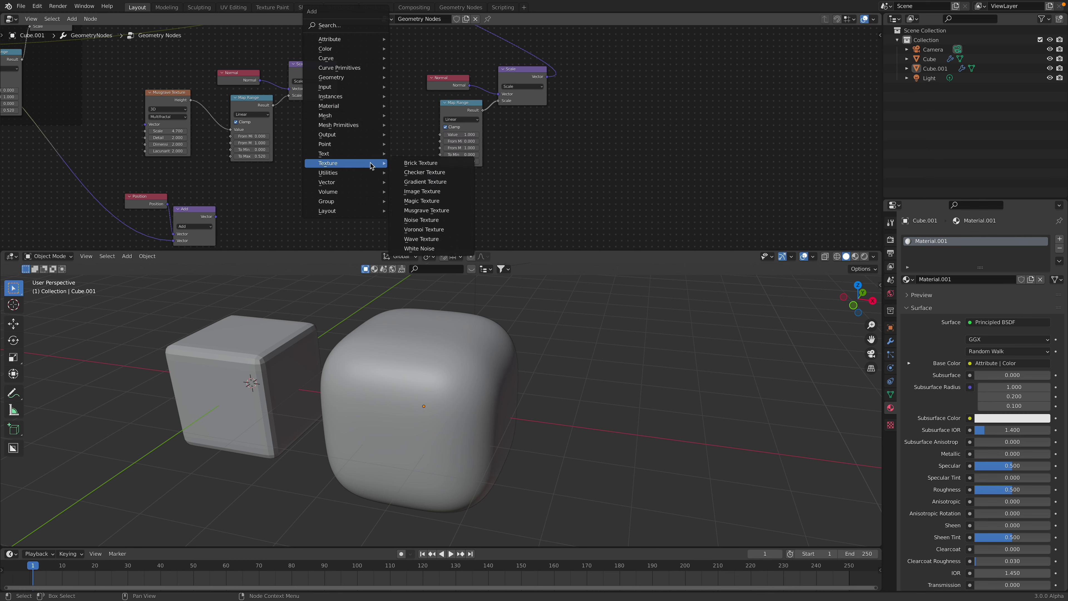
{"action": "left_click", "coordinate": [411, 176]}
{"action": "left_click", "coordinate": [399, 120]}
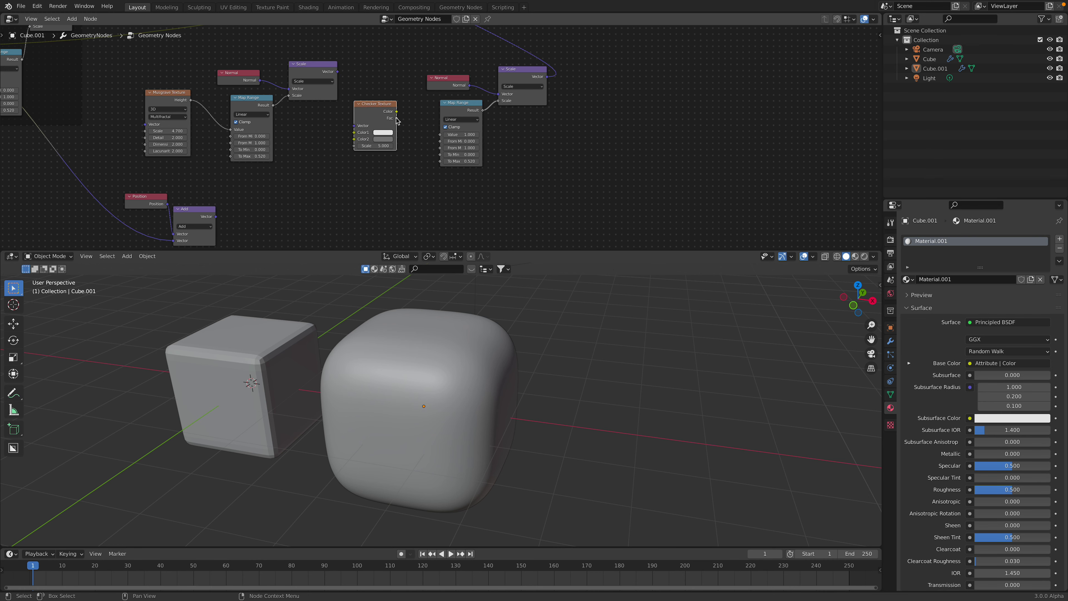
{"action": "left_click_drag", "start_coordinate": [433, 132], "coordinate": [438, 136]}
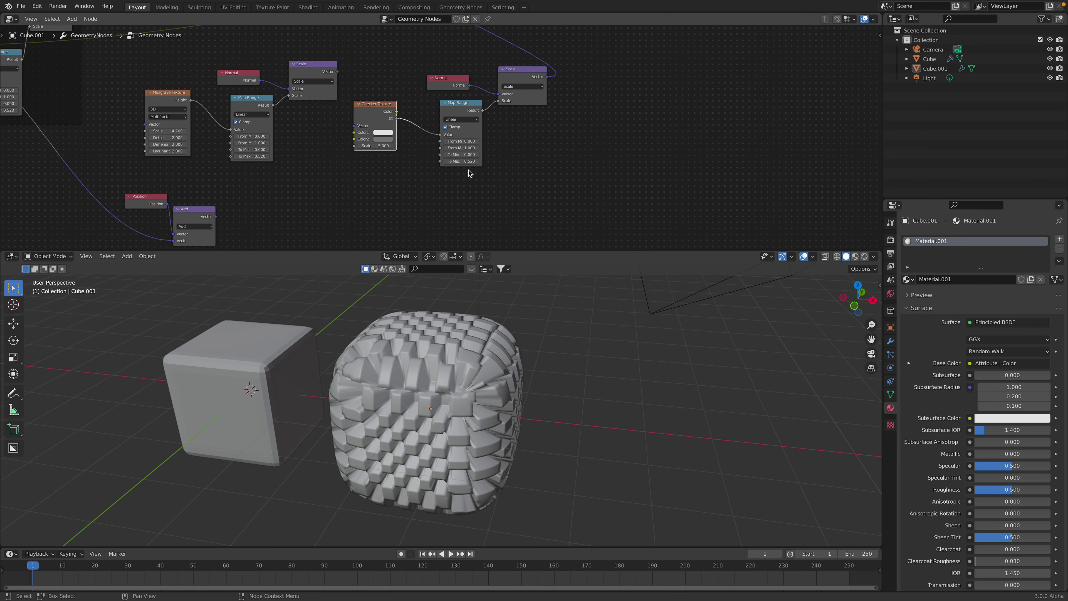
Set To Max of the Map Range fed by the Checker Texture to 0.120 and save the scene
{"action": "scroll", "coordinate": [469, 173], "scroll_direction": "up", "scroll_amount": 3}
{"action": "mouse_move", "coordinate": [471, 173]}
{"action": "left_mouse_down"}
{"action": "mouse_move", "coordinate": [488, 172]}
{"action": "mouse_move", "coordinate": [466, 173]}
{"action": "left_mouse_up"}
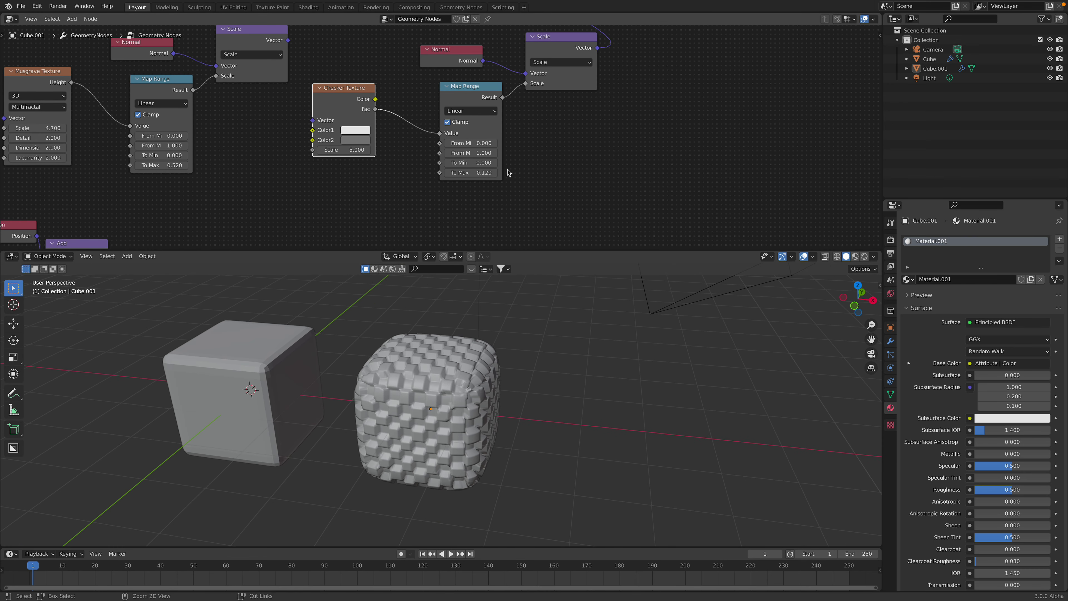
{"action": "scroll", "coordinate": [503, 181], "scroll_direction": "down", "scroll_amount": 2}
{"action": "key", "text": "ctrl+s"}
Search the addable nodes for "uv"
{"action": "scroll", "coordinate": [547, 134], "scroll_direction": "up", "scroll_amount": 1}
{"action": "key", "text": "shift+a"}
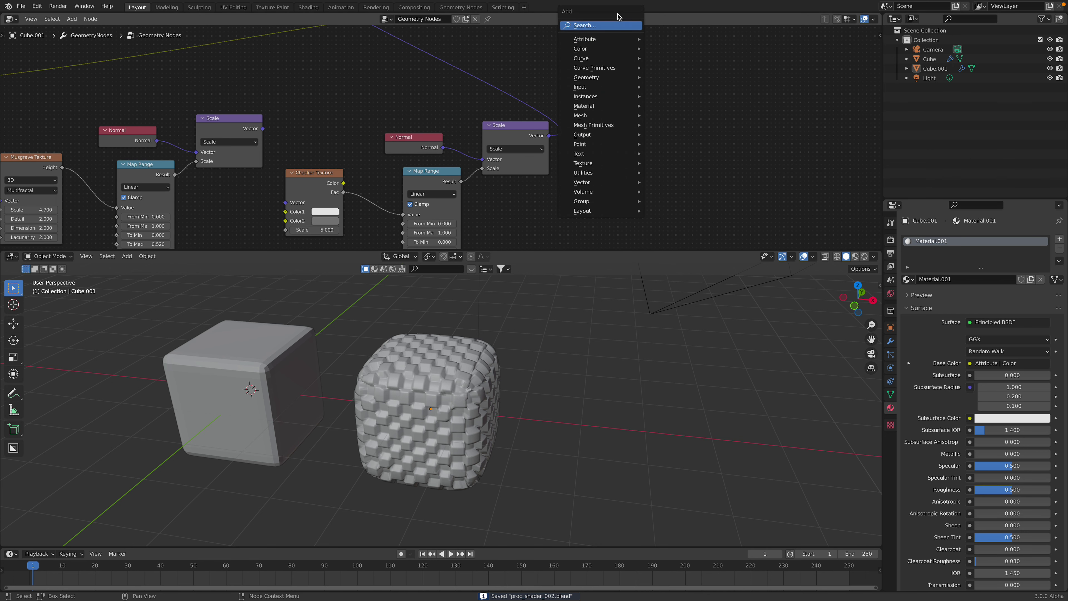
{"action": "left_click", "coordinate": [619, 26]}
{"action": "type", "text": "uv"}
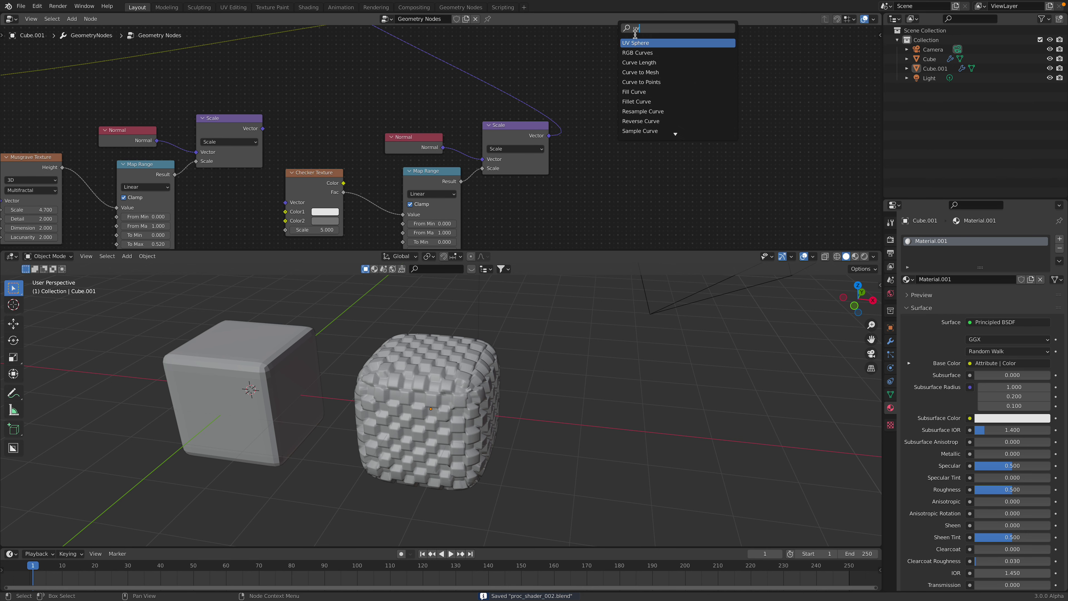
{"action": "scroll", "coordinate": [656, 138], "scroll_direction": "down", "scroll_amount": 12}
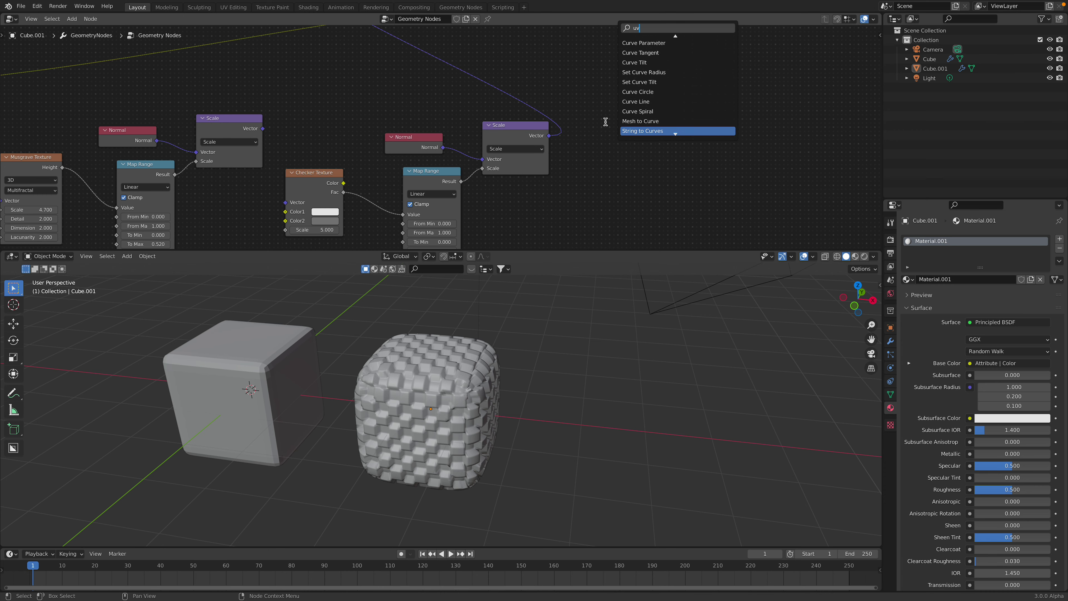
{"action": "key", "text": "Escape"}
Select the displaced cube, save the scene and move the Set Position node right, close to Set Shade Smooth
{"action": "left_click", "coordinate": [461, 368]}
{"action": "middle_click_drag", "start_coordinate": [548, 169], "coordinate": [487, 232]}
{"action": "scroll", "coordinate": [520, 171], "scroll_direction": "down", "scroll_amount": 4}
{"action": "key", "text": "ctrl+s"}
{"action": "left_click_drag", "start_coordinate": [353, 38], "coordinate": [545, 45]}
Make the node editor taller, showing the Musgrave and Checker node groups
{"action": "middle_click_drag", "start_coordinate": [541, 192], "coordinate": [563, 126]}
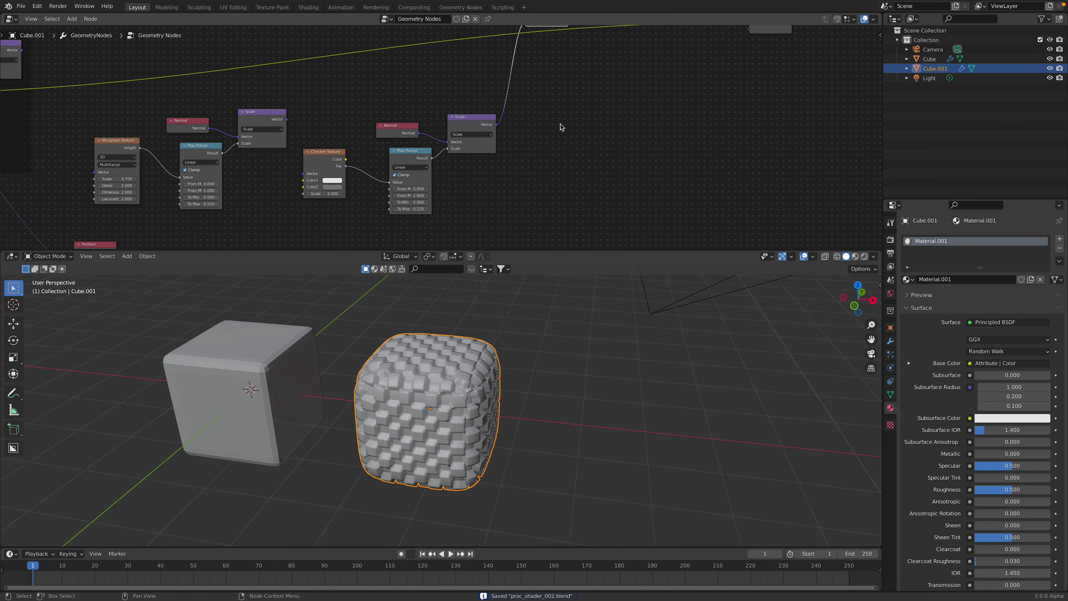
{"action": "scroll", "coordinate": [563, 126], "scroll_direction": "up", "scroll_amount": 2}
{"action": "left_click_drag", "start_coordinate": [570, 249], "coordinate": [570, 329]}
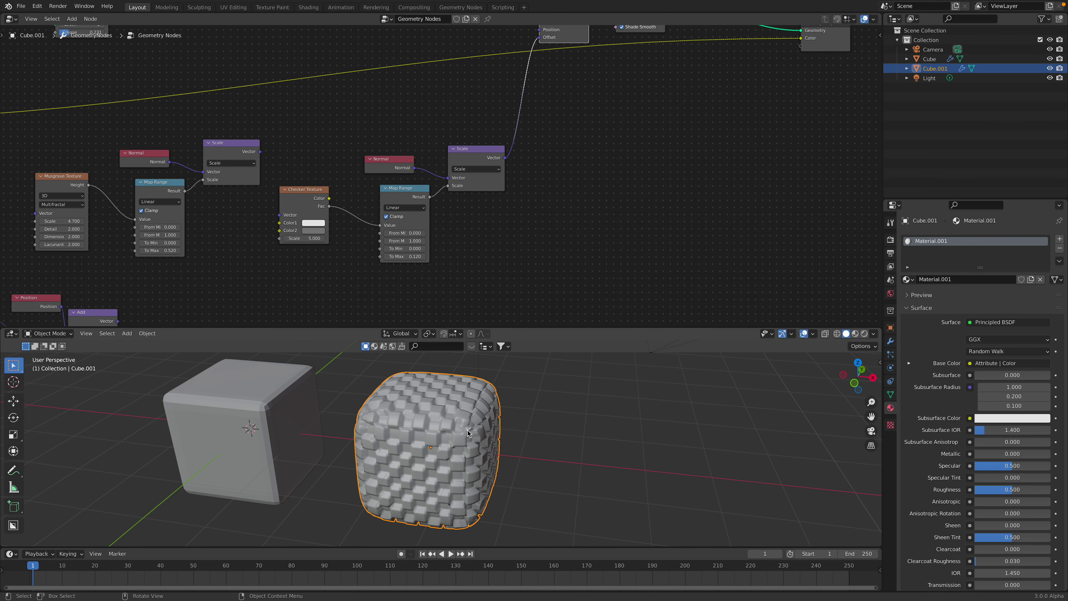
Tighten the checker displacement group by moving its Normal, Scale, Map Range and Checker Texture nodes closer together
{"action": "middle_click_drag", "start_coordinate": [417, 417], "coordinate": [452, 445]}
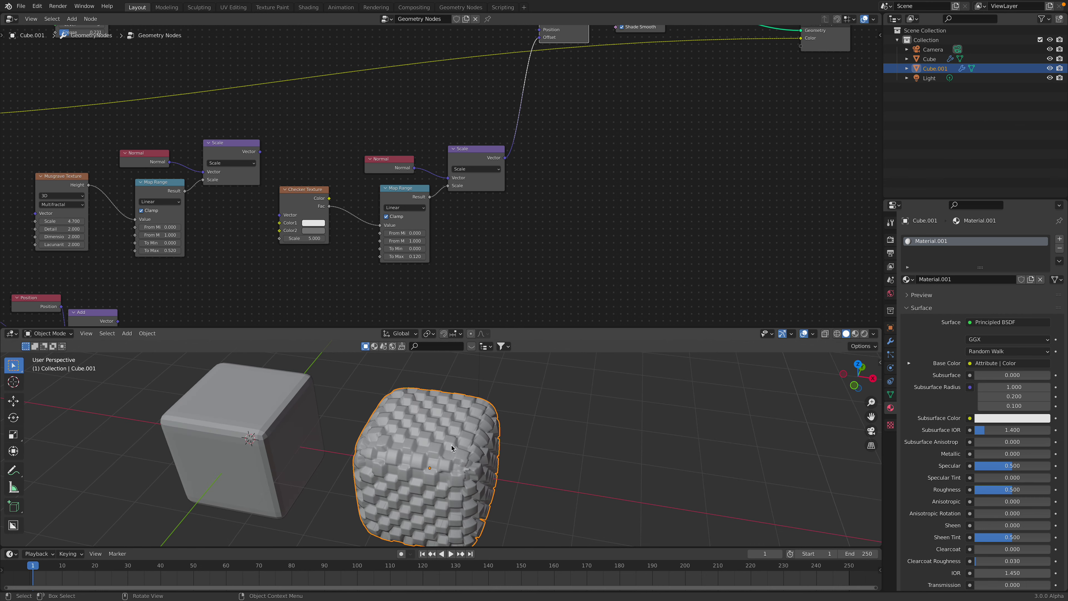
{"action": "left_click_drag", "start_coordinate": [403, 165], "coordinate": [408, 143]}
{"action": "left_click_drag", "start_coordinate": [474, 154], "coordinate": [476, 146]}
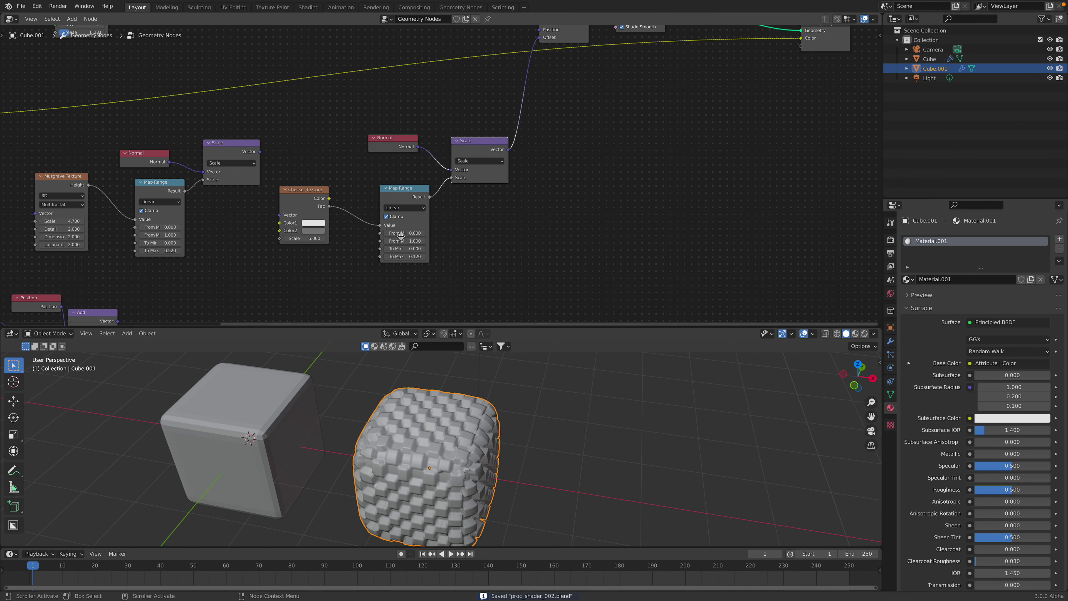
{"action": "left_click_drag", "start_coordinate": [403, 194], "coordinate": [404, 175]}
{"action": "left_click_drag", "start_coordinate": [319, 190], "coordinate": [348, 178]}
{"action": "scroll", "coordinate": [361, 177], "scroll_direction": "up", "scroll_amount": 2}
{"action": "middle_click_drag", "start_coordinate": [359, 174], "coordinate": [338, 162]}
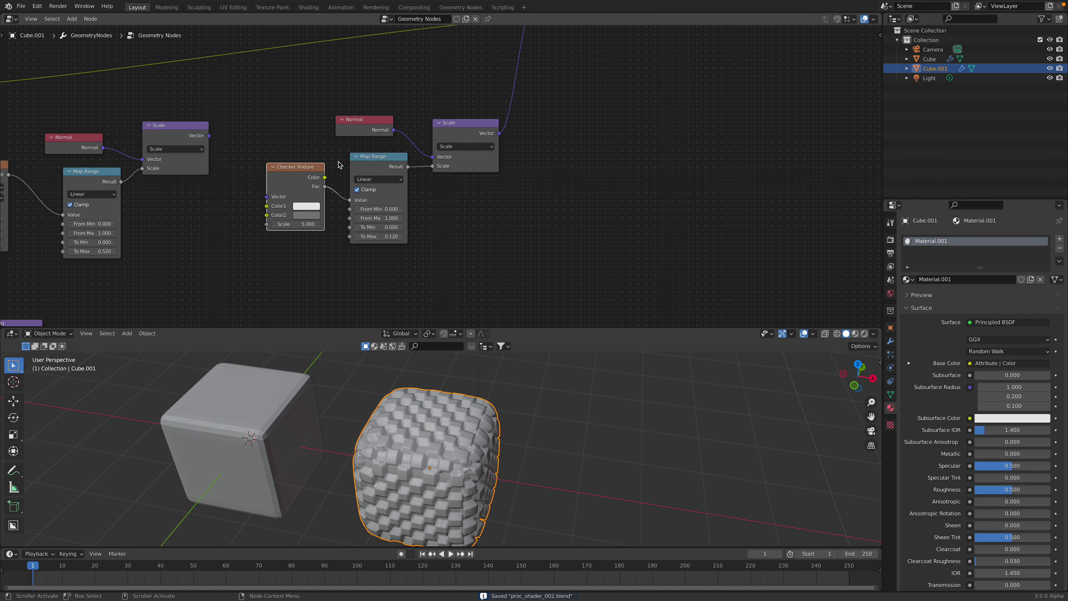
{"action": "scroll", "coordinate": [338, 164], "scroll_direction": "up", "scroll_amount": 1}
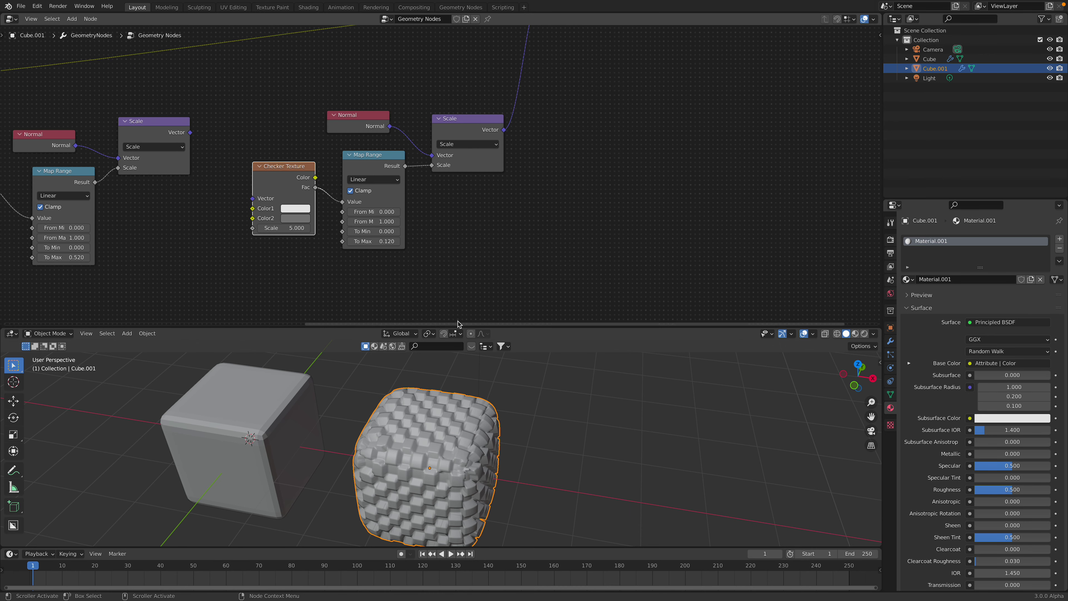
Lower the Checker Texture's Scale to 3.780 and nudge its Map Range node slightly
{"action": "mouse_move", "coordinate": [284, 227]}
{"action": "left_mouse_down"}
{"action": "mouse_move", "coordinate": [320, 227]}
{"action": "mouse_move", "coordinate": [271, 227]}
{"action": "left_mouse_up"}
{"action": "scroll", "coordinate": [464, 131], "scroll_direction": "down", "scroll_amount": 1}
{"action": "middle_click_drag", "start_coordinate": [464, 130], "coordinate": [436, 157]}
{"action": "left_click_drag", "start_coordinate": [347, 183], "coordinate": [340, 179]}
{"action": "scroll", "coordinate": [348, 193], "scroll_direction": "down", "scroll_amount": 4}
{"action": "middle_click_drag", "start_coordinate": [340, 173], "coordinate": [360, 142]}
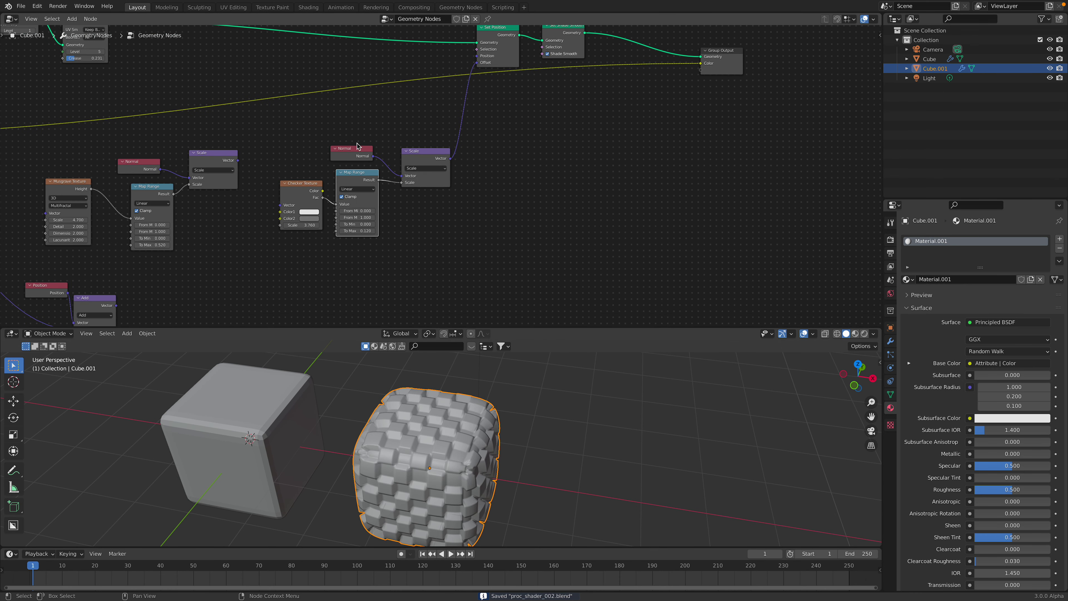
Replace the Checker Texture with a Brick Texture and connect its Fac output to the Map Range's Value
{"action": "key", "text": "x"}
{"action": "scroll", "coordinate": [299, 143], "scroll_direction": "up", "scroll_amount": 1}
{"action": "key", "text": "shift+a"}
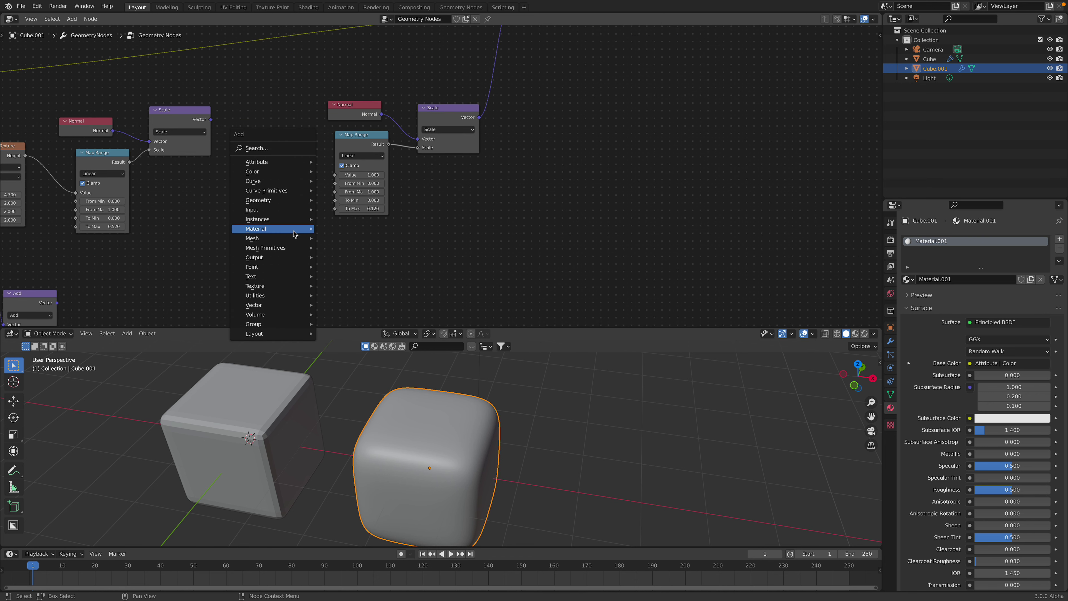
{"action": "mouse_move", "coordinate": [293, 271]}
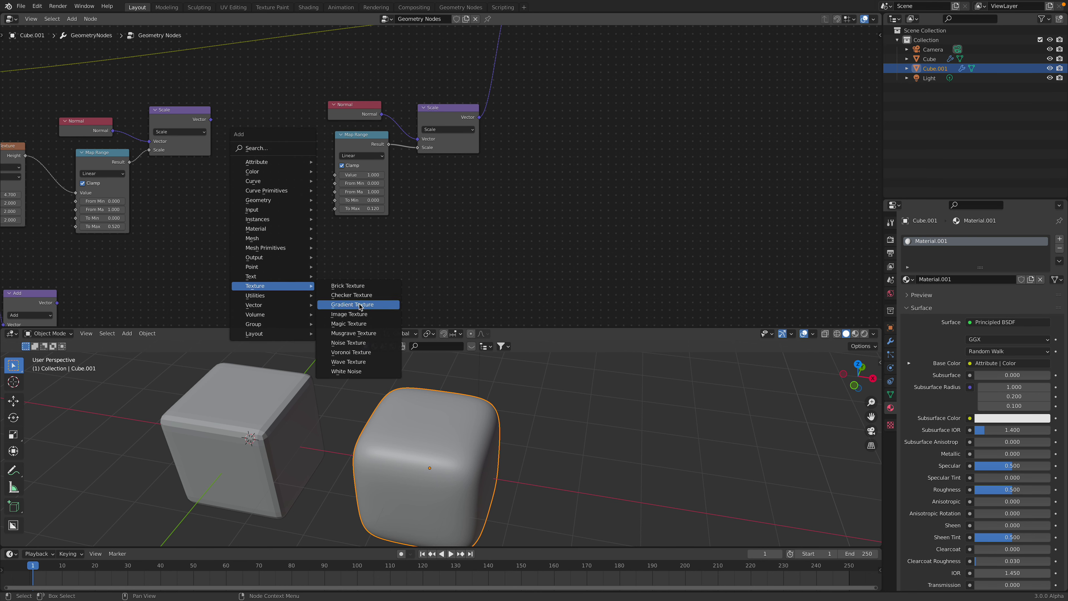
{"action": "left_click", "coordinate": [357, 288]}
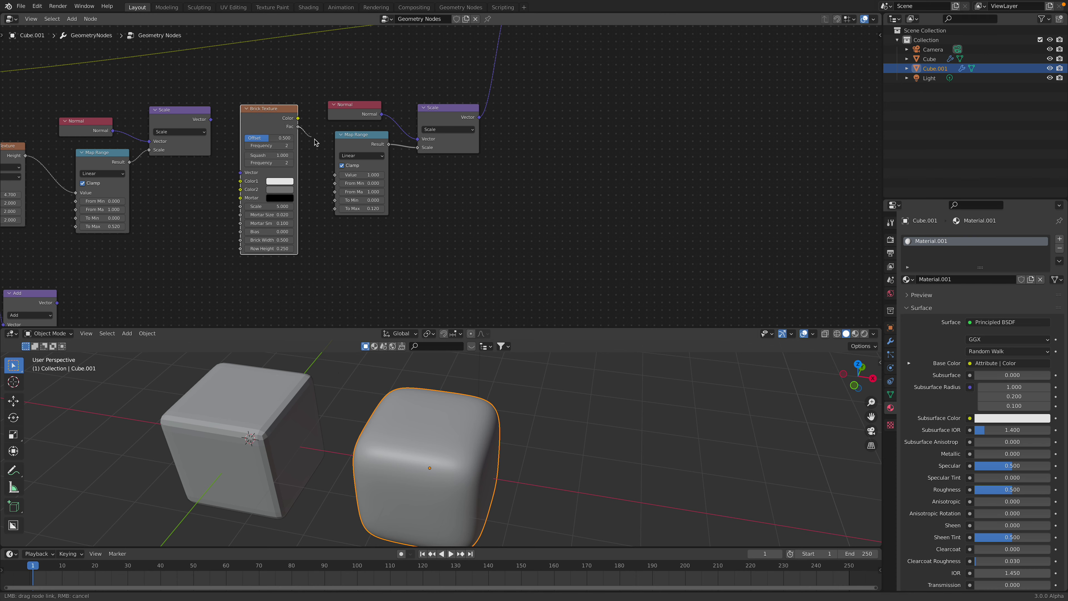
{"action": "left_click_drag", "start_coordinate": [335, 175], "coordinate": [335, 175]}
Enlarge the 3D viewport and view the brick-displaced cube up close
{"action": "middle_click_drag", "start_coordinate": [449, 447], "coordinate": [432, 426]}
{"action": "scroll", "coordinate": [432, 426], "scroll_direction": "up", "scroll_amount": 2}
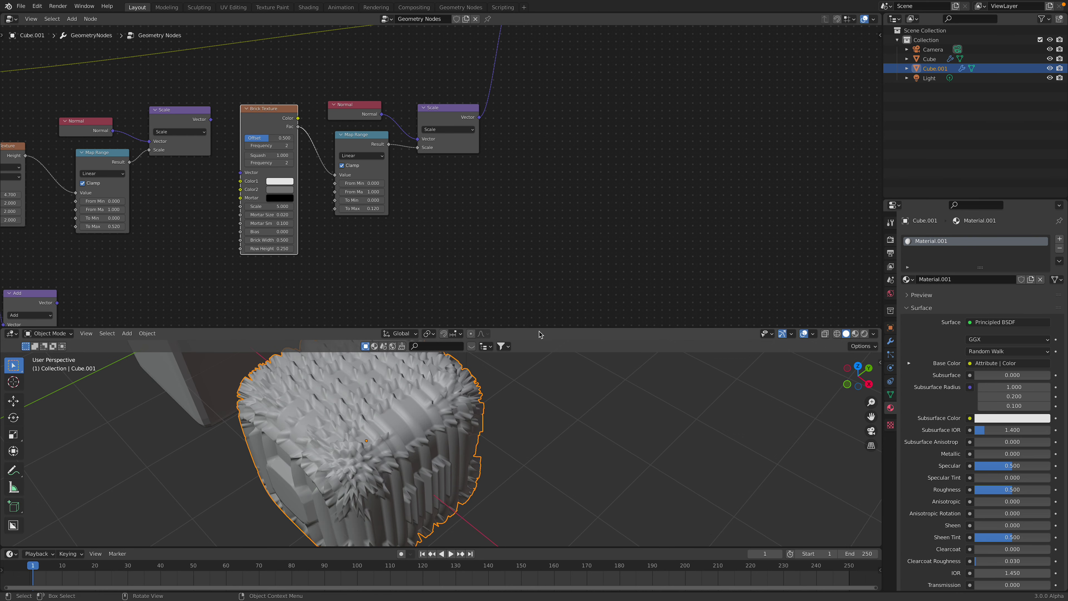
{"action": "left_click_drag", "start_coordinate": [539, 328], "coordinate": [539, 222]}
{"action": "middle_click_drag", "start_coordinate": [539, 236], "coordinate": [524, 255]}
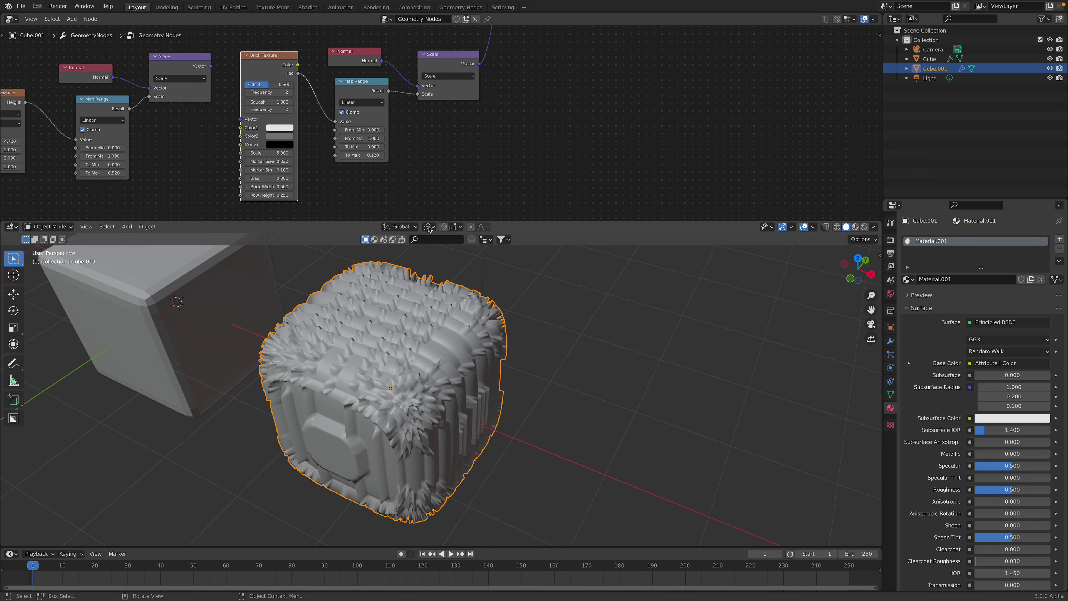
Try a different Scale on the Brick Texture and undo the change
{"action": "left_click_drag", "start_coordinate": [287, 153], "coordinate": [234, 148]}
{"action": "key", "text": "Return"}
{"action": "key", "text": "ctrl+z"}
{"action": "scroll", "coordinate": [440, 177], "scroll_direction": "down", "scroll_amount": 2}
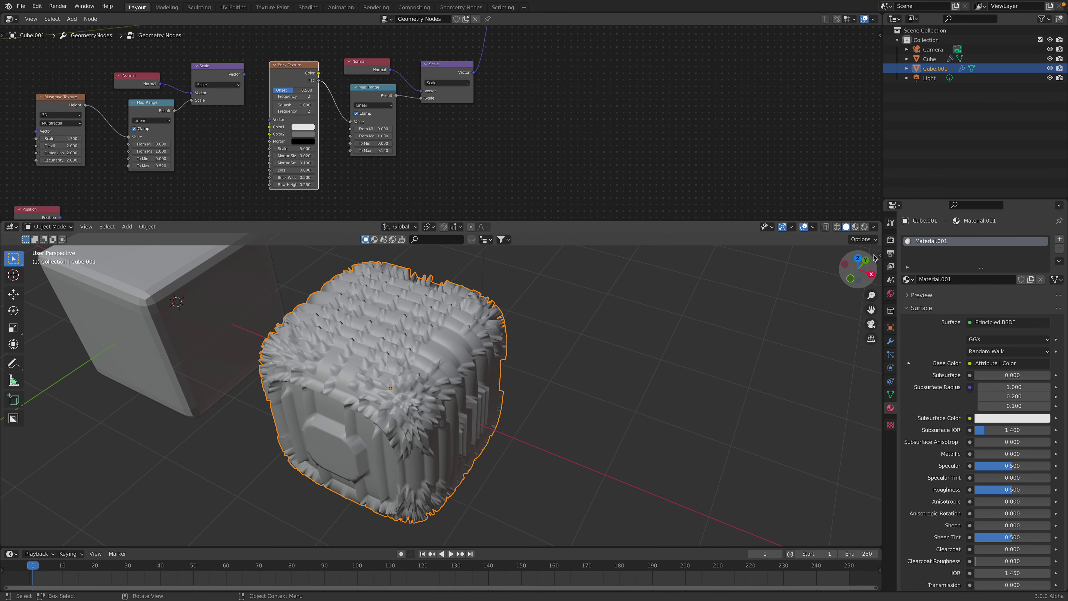
Preview both cubes in Rendered shading from another angle and return to Solid shading
{"action": "left_click", "coordinate": [865, 229]}
{"action": "middle_click_drag", "start_coordinate": [526, 379], "coordinate": [557, 381]}
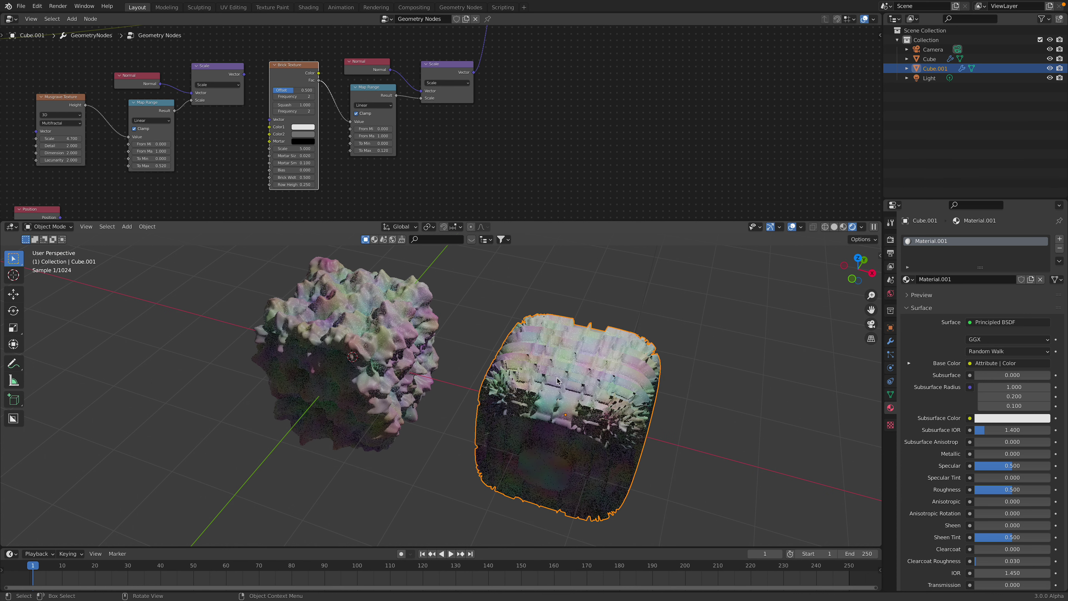
{"action": "left_click", "coordinate": [835, 227]}
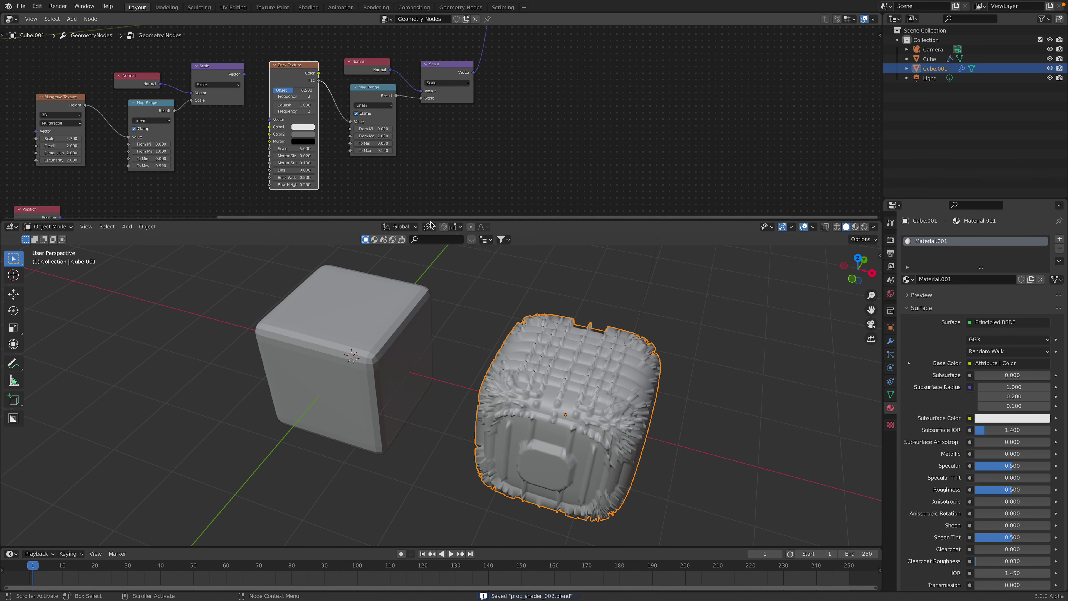
Select the original Cube and show its material nodes in the Shader Editor
{"action": "left_click", "coordinate": [357, 294]}
{"action": "left_click", "coordinate": [14, 21]}
{"action": "left_click", "coordinate": [38, 110]}
{"action": "key", "text": "Home"}
{"action": "middle_click_drag", "start_coordinate": [433, 124], "coordinate": [424, 129]}
{"action": "scroll", "coordinate": [424, 130], "scroll_direction": "up", "scroll_amount": 2}
Collapse the Displacement and Vector Displacement nodes and stack them, with the Noise Texture moved further left
{"action": "left_click_drag", "start_coordinate": [374, 112], "coordinate": [284, 108]}
{"action": "left_click_drag", "start_coordinate": [457, 84], "coordinate": [448, 112]}
{"action": "left_click", "coordinate": [436, 100]}
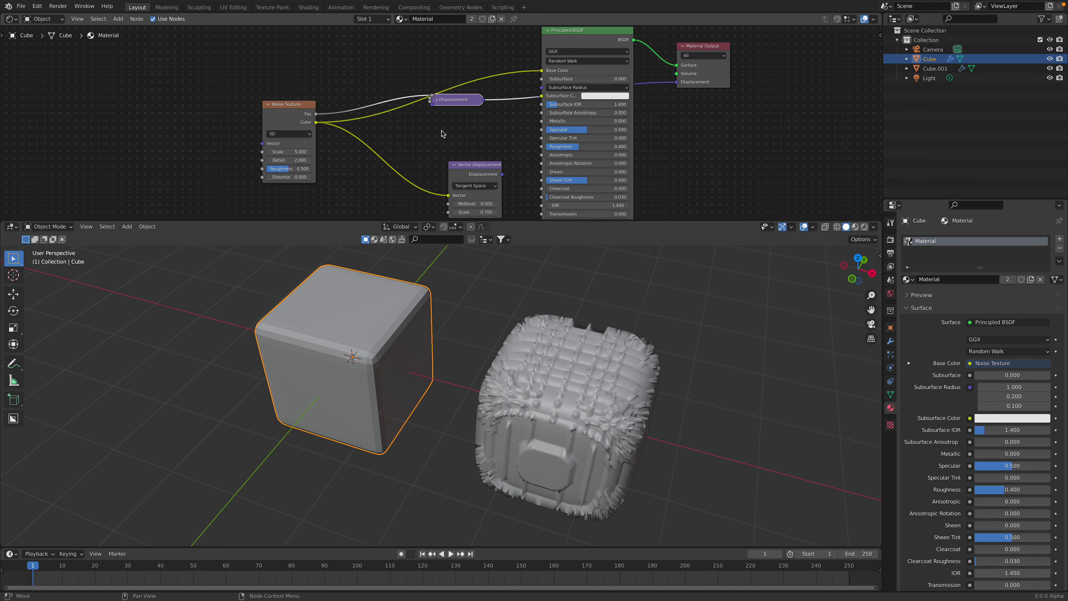
{"action": "left_click", "coordinate": [454, 165]}
{"action": "left_click_drag", "start_coordinate": [458, 164], "coordinate": [437, 137]}
{"action": "left_click_drag", "start_coordinate": [450, 99], "coordinate": [469, 183]}
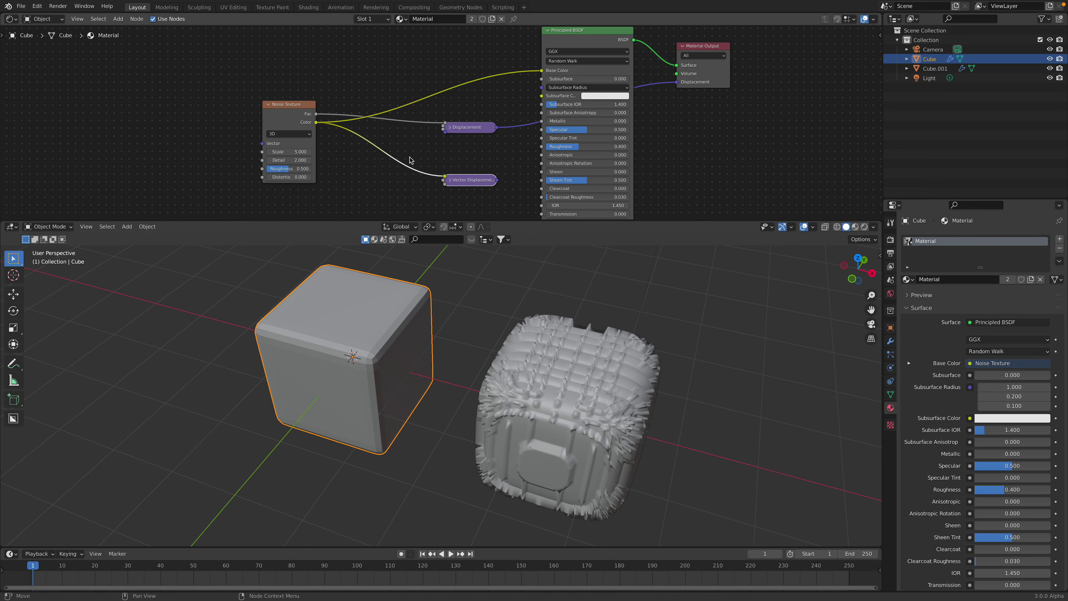
{"action": "middle_click_drag", "start_coordinate": [343, 136], "coordinate": [359, 139]}
Add a Brick Texture to the material, feeding Fac into Displacement and Color into Vector Displacement in place of the Noise Texture
{"action": "left_click_drag", "start_coordinate": [294, 108], "coordinate": [158, 72]}
{"action": "key", "text": "shift+a"}
{"action": "mouse_move", "coordinate": [216, 146]}
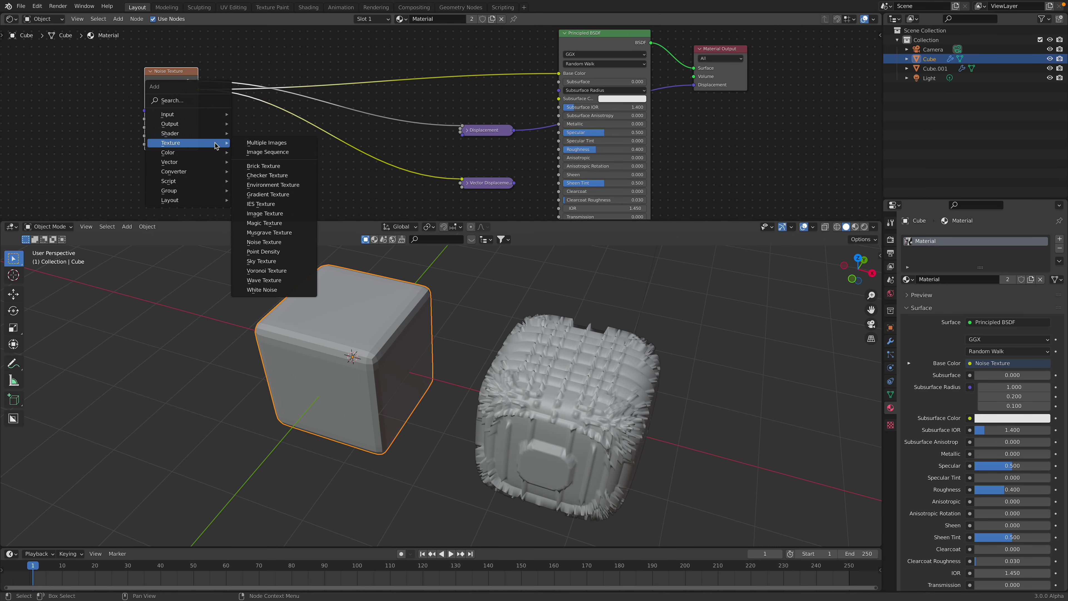
{"action": "left_click", "coordinate": [263, 165]}
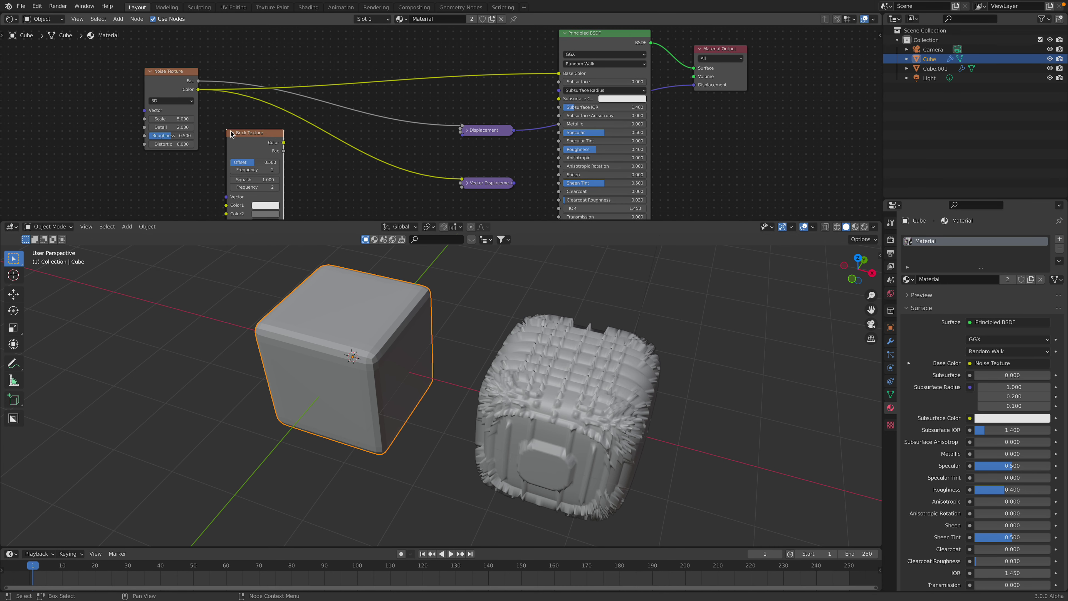
{"action": "left_click", "coordinate": [274, 160]}
{"action": "middle_click_drag", "start_coordinate": [274, 159], "coordinate": [230, 116]}
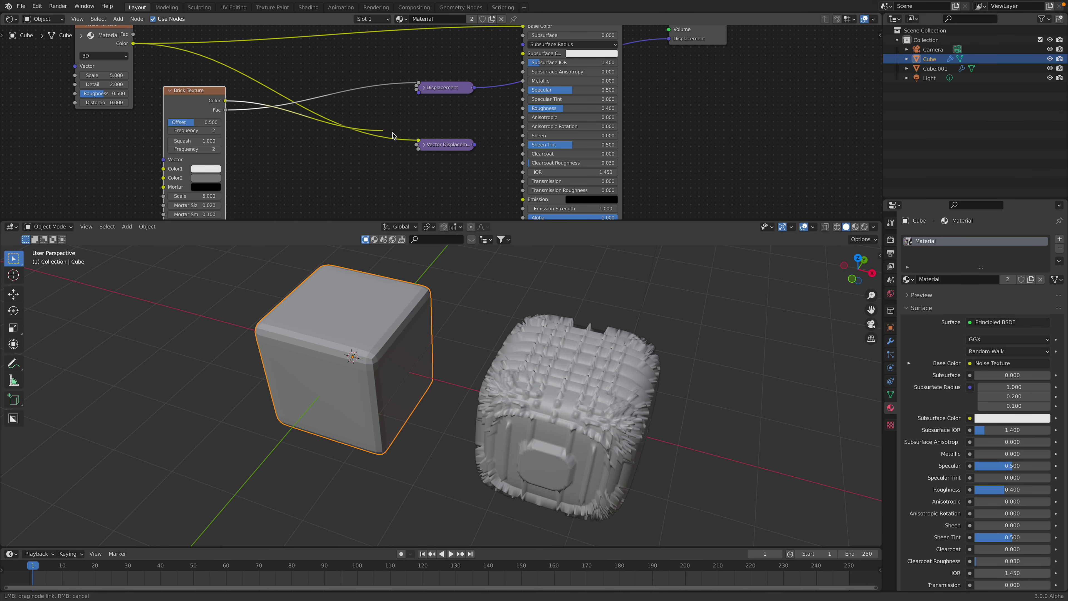
{"action": "left_click_drag", "start_coordinate": [416, 141], "coordinate": [418, 141]}
In Rendered shading, expand the material's Displacement node, move it up clear of Vector Displacement and set its Scale to 0.020
{"action": "left_click", "coordinate": [864, 227]}
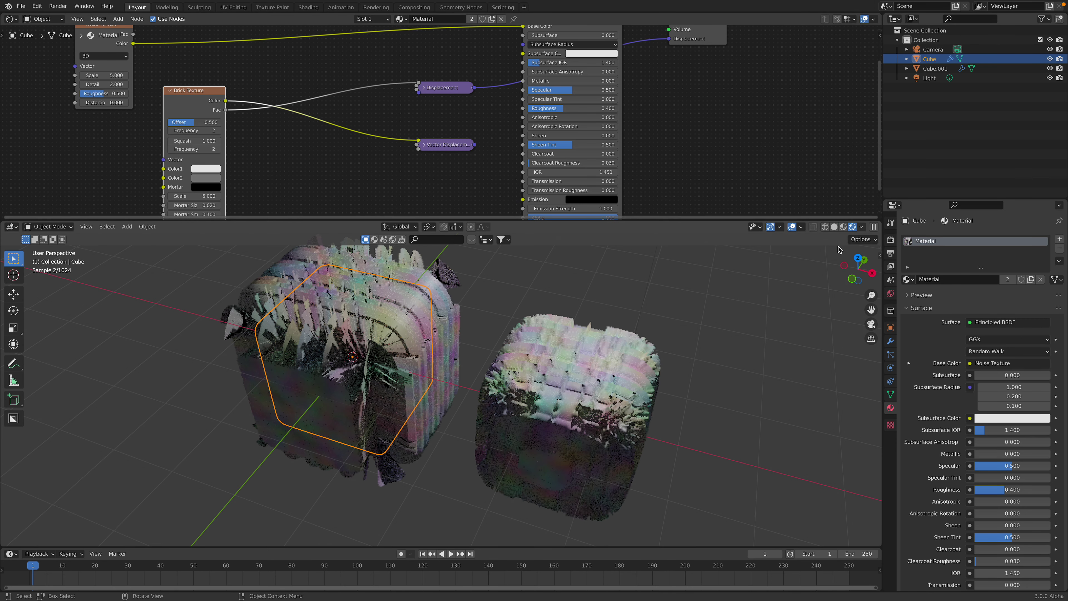
{"action": "middle_click_drag", "start_coordinate": [408, 333], "coordinate": [417, 343]}
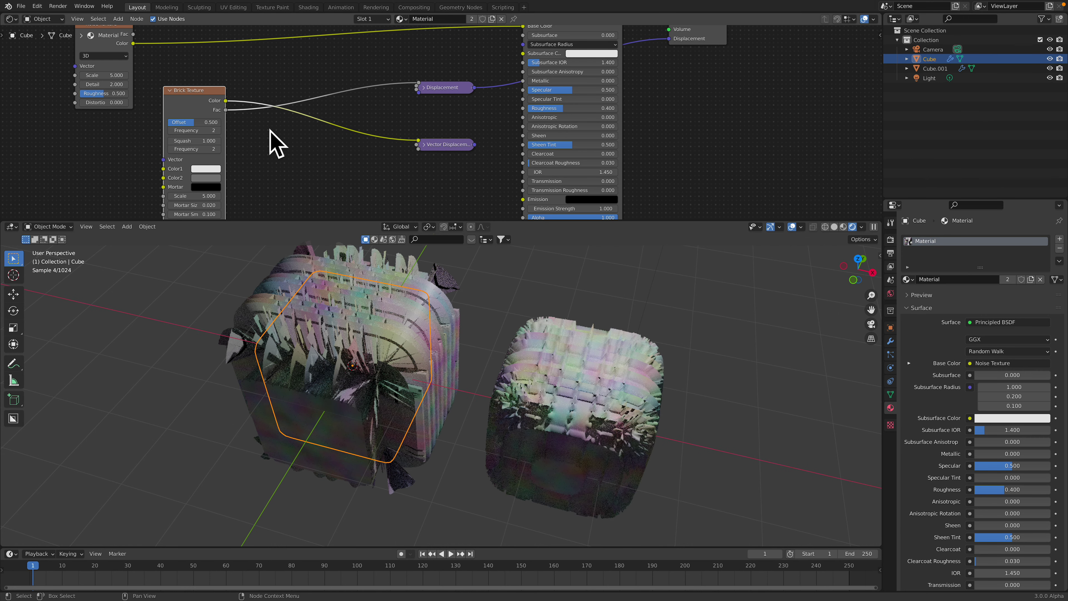
{"action": "middle_click_drag", "start_coordinate": [322, 158], "coordinate": [288, 167]}
{"action": "middle_click_drag", "start_coordinate": [377, 139], "coordinate": [364, 149]}
{"action": "left_click", "coordinate": [376, 107]}
{"action": "key", "text": "g"}
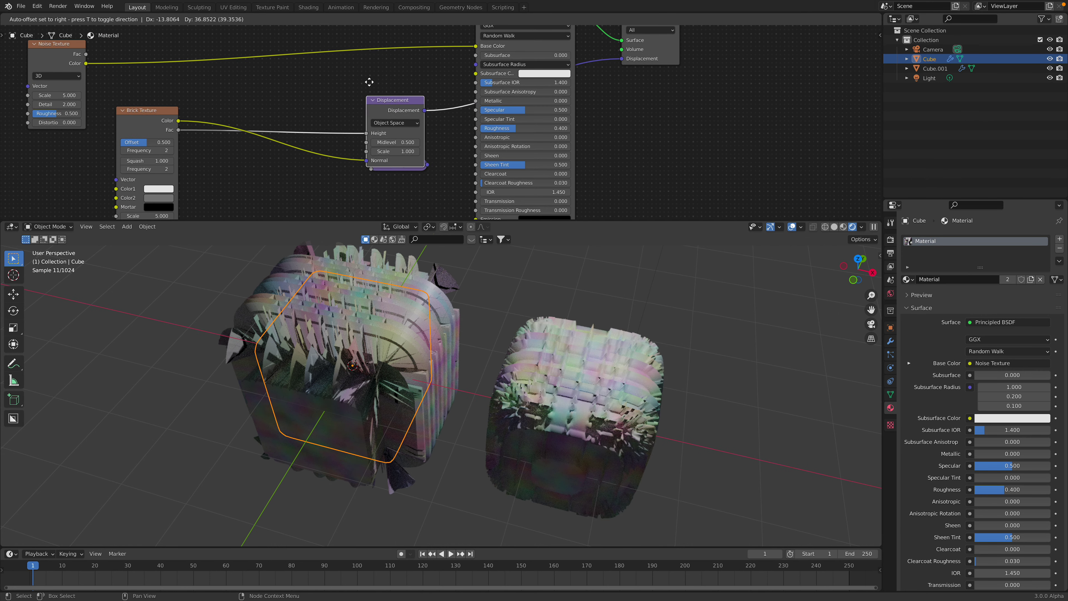
{"action": "left_click_drag", "start_coordinate": [369, 82], "coordinate": [347, 54]}
{"action": "left_click_drag", "start_coordinate": [380, 122], "coordinate": [346, 123]}
Deselect everything and compare the brick displacement on both cubes up close
{"action": "middle_click_drag", "start_coordinate": [449, 360], "coordinate": [450, 379]}
{"action": "scroll", "coordinate": [451, 379], "scroll_direction": "up", "scroll_amount": 4}
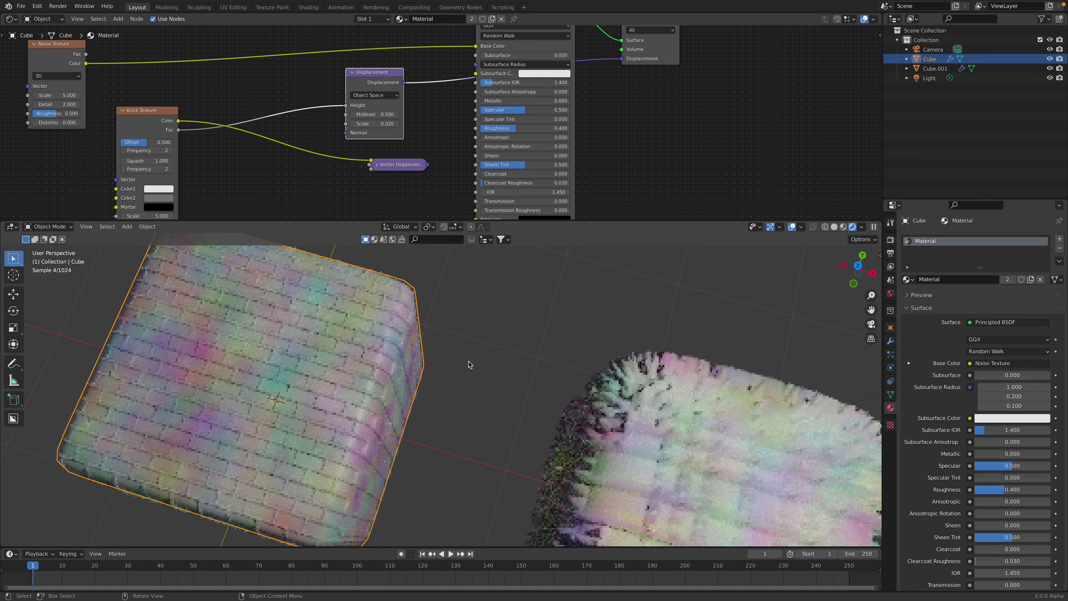
{"action": "left_click", "coordinate": [450, 379]}
{"action": "middle_click_drag", "start_coordinate": [330, 356], "coordinate": [484, 370]}
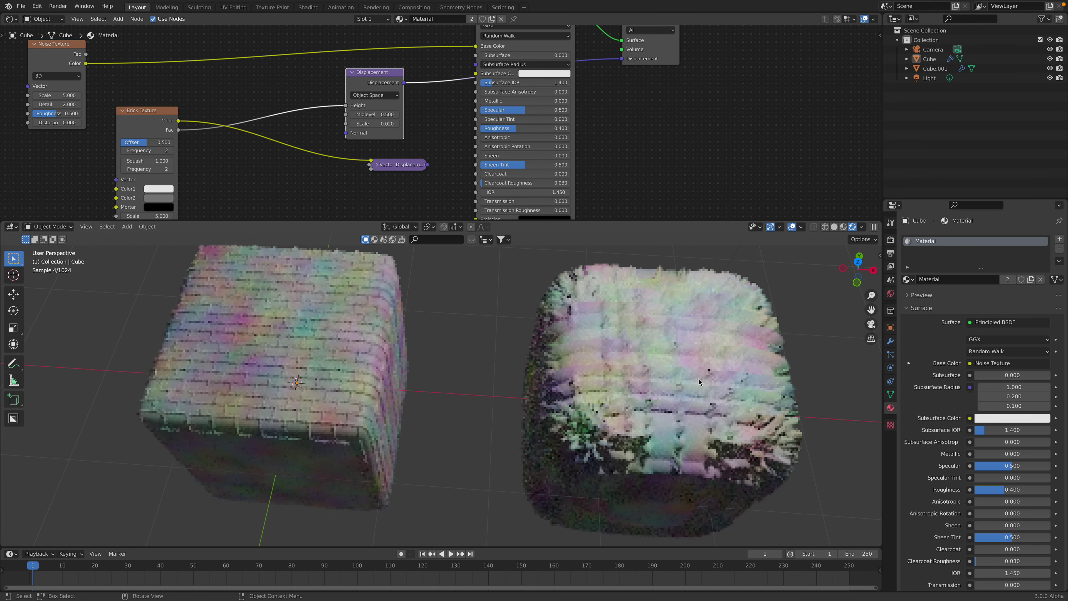
Select Cube.001 and bring back its Geometry Nodes tree
{"action": "left_click", "coordinate": [632, 377]}
{"action": "scroll", "coordinate": [166, 61], "scroll_direction": "down", "scroll_amount": 1}
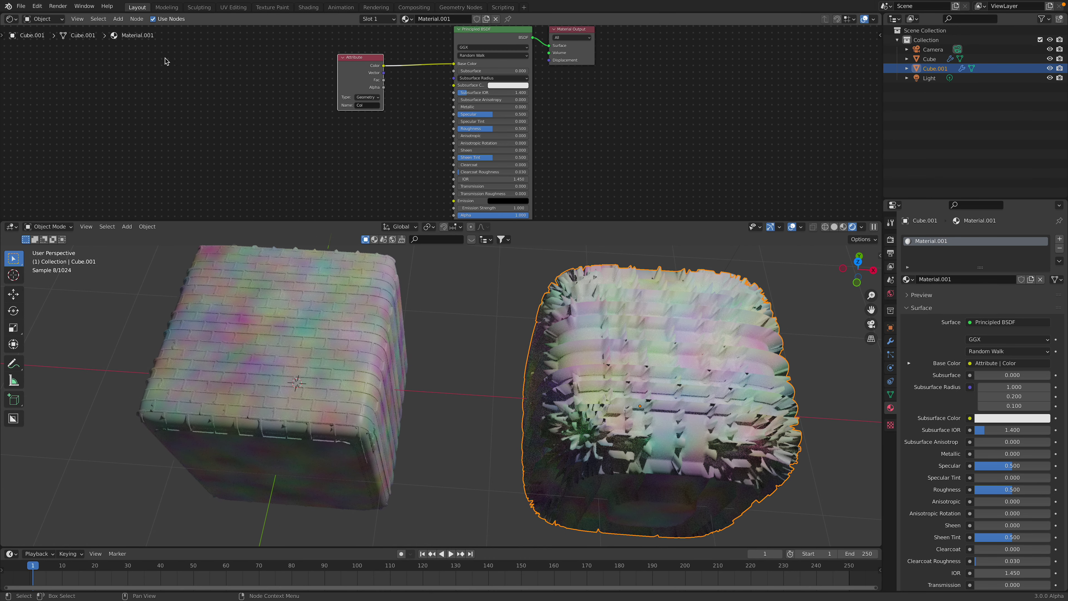
{"action": "left_click", "coordinate": [9, 18]}
{"action": "left_click", "coordinate": [38, 107]}
{"action": "scroll", "coordinate": [424, 76], "scroll_direction": "up", "scroll_amount": 4}
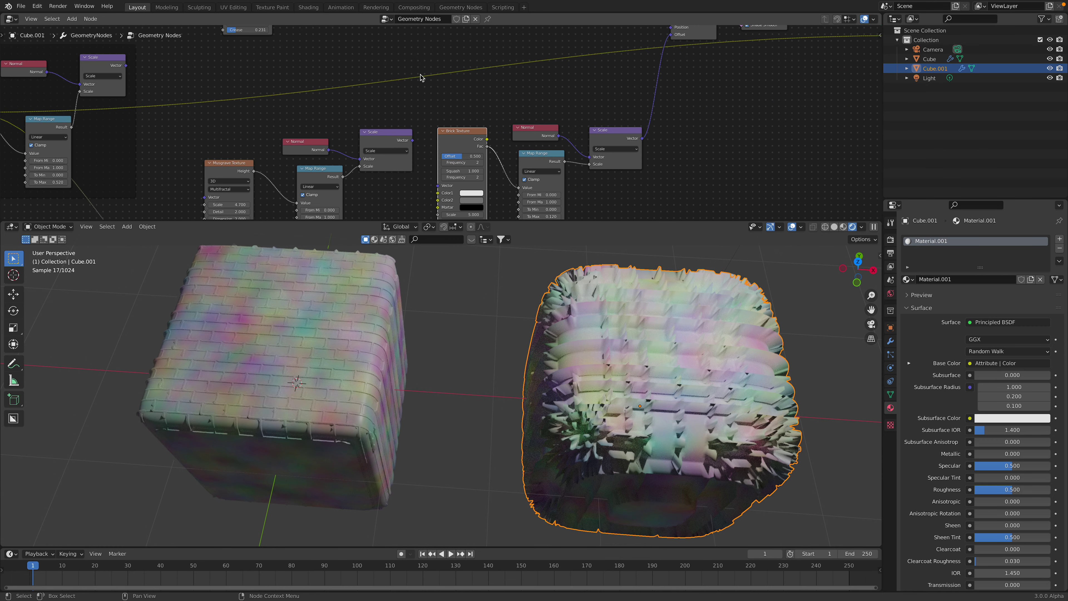
Move the Normal, Map Range and Scale nodes of the brick displacement group closer together
{"action": "middle_click_drag", "start_coordinate": [476, 91], "coordinate": [441, 63]}
{"action": "left_click_drag", "start_coordinate": [393, 80], "coordinate": [393, 70]}
{"action": "scroll", "coordinate": [394, 69], "scroll_direction": "up", "scroll_amount": 3}
{"action": "middle_click_drag", "start_coordinate": [503, 129], "coordinate": [427, 114]}
{"action": "left_click_drag", "start_coordinate": [429, 93], "coordinate": [424, 85]}
{"action": "middle_click_drag", "start_coordinate": [454, 101], "coordinate": [436, 126]}
{"action": "left_click_drag", "start_coordinate": [494, 91], "coordinate": [491, 88]}
{"action": "middle_click_drag", "start_coordinate": [492, 100], "coordinate": [485, 82]}
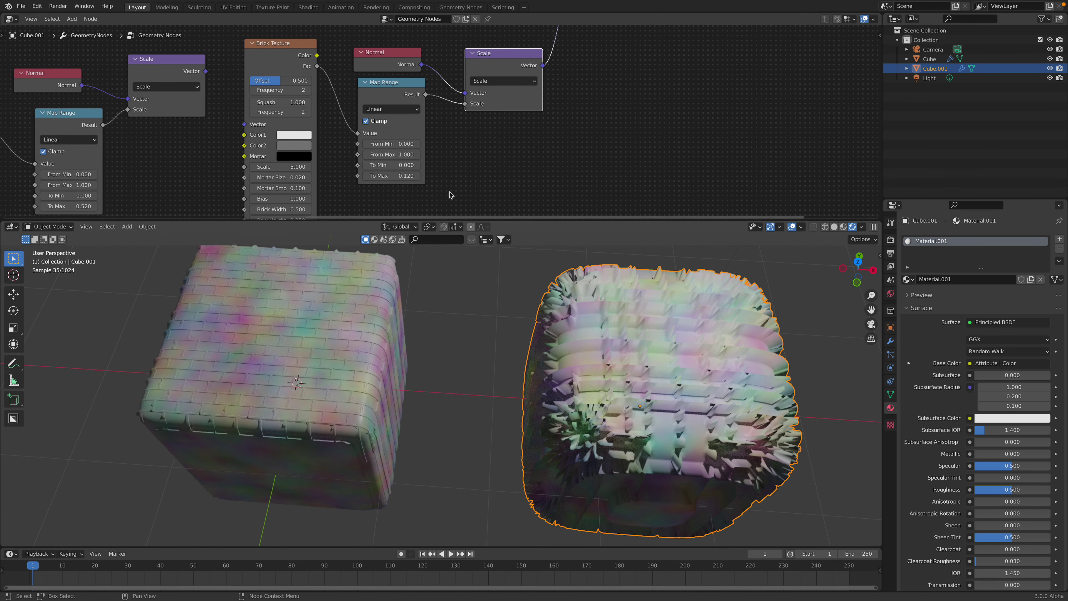
Set To Max of the brick Map Range to 0.060, lower the Brick Texture's Scale and save the scene
{"action": "mouse_move", "coordinate": [394, 176]}
{"action": "left_mouse_down"}
{"action": "mouse_move", "coordinate": [360, 176]}
{"action": "mouse_move", "coordinate": [383, 175]}
{"action": "left_mouse_up"}
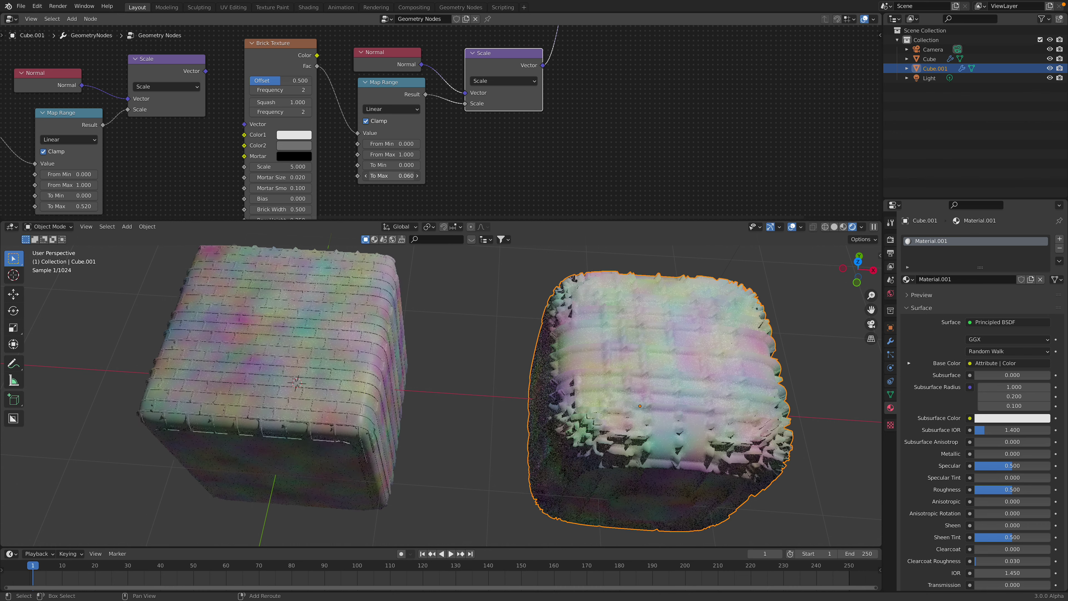
{"action": "middle_click_drag", "start_coordinate": [345, 166], "coordinate": [340, 161]}
{"action": "left_click_drag", "start_coordinate": [286, 163], "coordinate": [160, 163]}
{"action": "key", "text": "ctrl+s"}
Connect the Brick Texture's Color output to the Group Output's Color input
{"action": "scroll", "coordinate": [560, 189], "scroll_direction": "down", "scroll_amount": 8}
{"action": "middle_click_drag", "start_coordinate": [513, 131], "coordinate": [449, 216]}
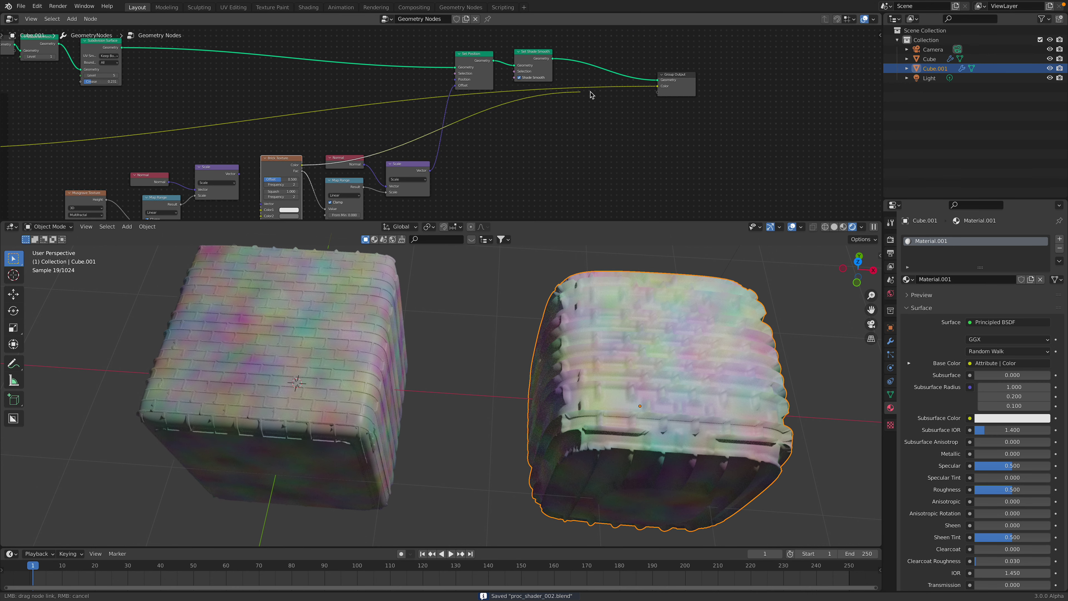
{"action": "left_click_drag", "start_coordinate": [660, 86], "coordinate": [659, 86]}
Compare both brick cubes in top view and in perspective, and save the scene
{"action": "middle_click_drag", "start_coordinate": [877, 252], "coordinate": [844, 256], "text": "shift"}
{"action": "middle_click_drag", "start_coordinate": [844, 256], "coordinate": [844, 268]}
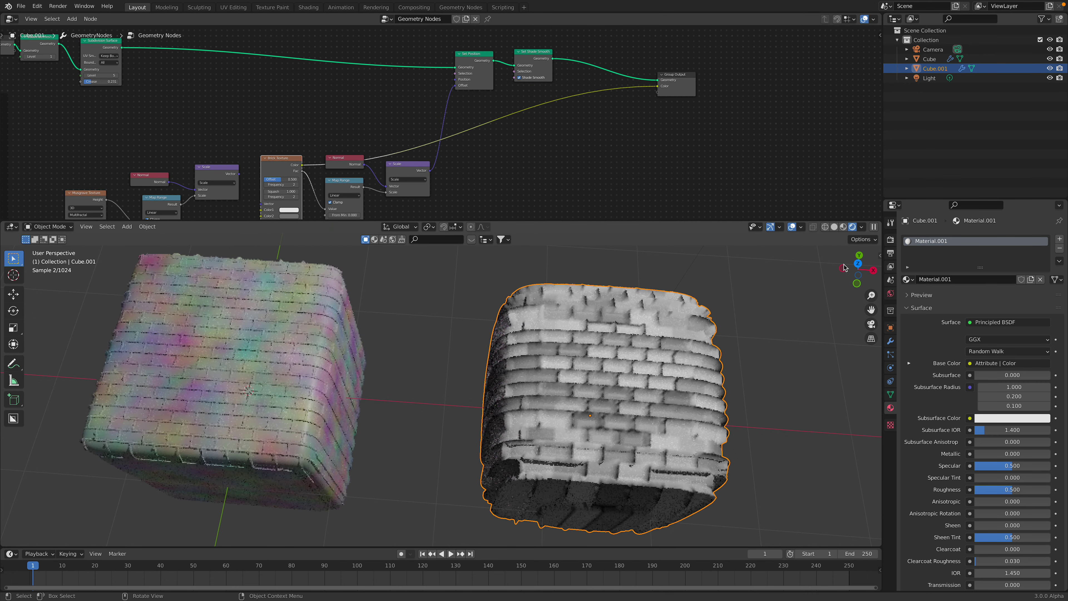
{"action": "left_click", "coordinate": [858, 265]}
{"action": "key", "text": "ctrl+s"}
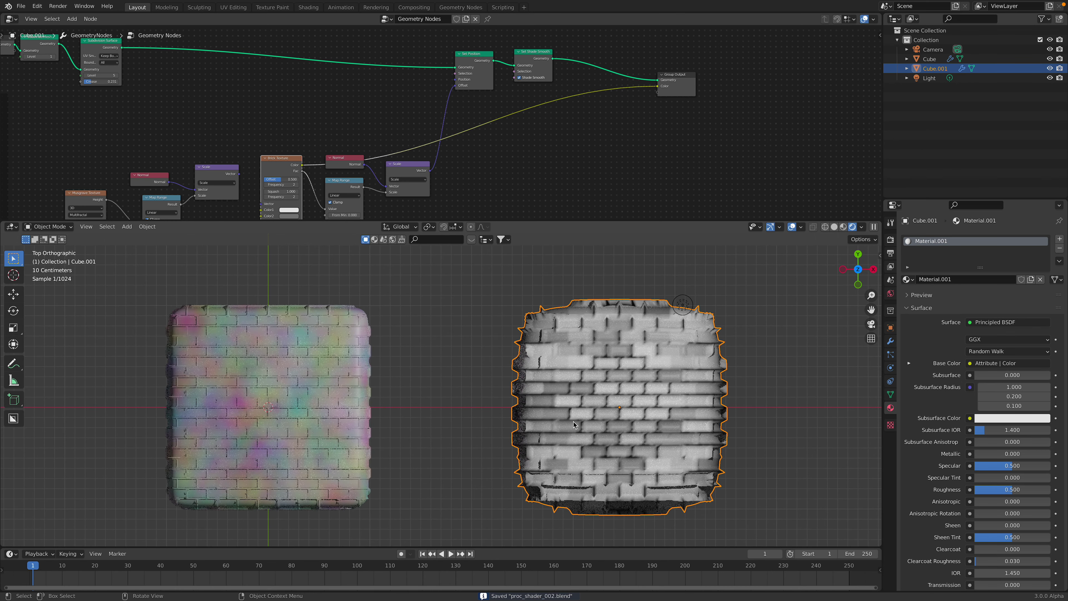
{"action": "middle_click_drag", "start_coordinate": [616, 368], "coordinate": [615, 340]}
{"action": "scroll", "coordinate": [293, 133], "scroll_direction": "down", "scroll_amount": 1}
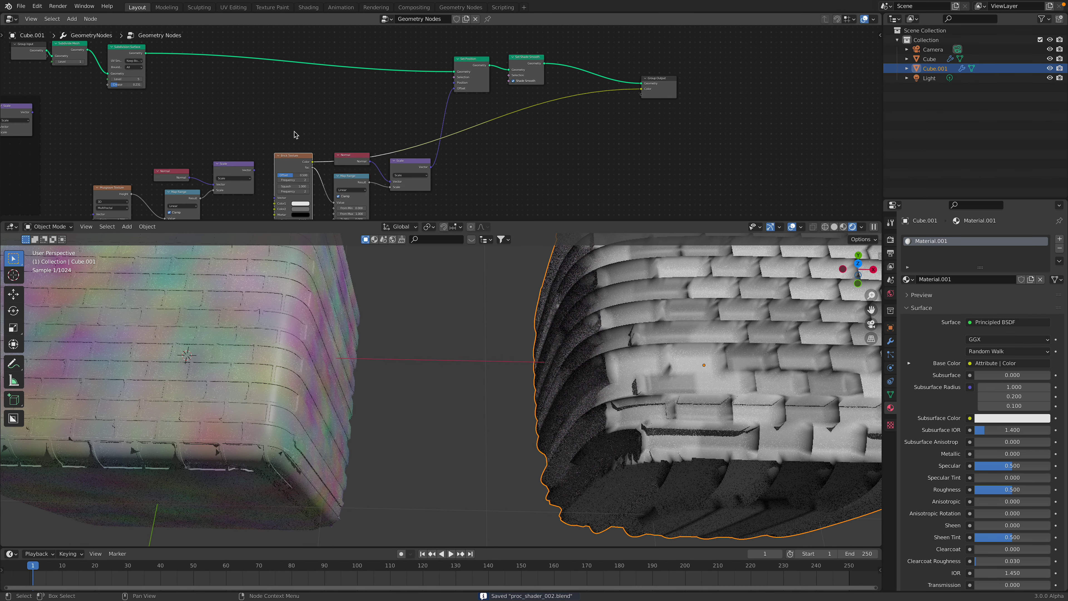
Switch the viewport to Solid shading and deselect everything, with the displaced cube and the Subdivision Surface node in view
{"action": "middle_click_drag", "start_coordinate": [156, 82], "coordinate": [303, 108]}
{"action": "scroll", "coordinate": [303, 108], "scroll_direction": "up", "scroll_amount": 2}
{"action": "scroll", "coordinate": [303, 112], "scroll_direction": "up", "scroll_amount": 2}
{"action": "left_click", "coordinate": [834, 227]}
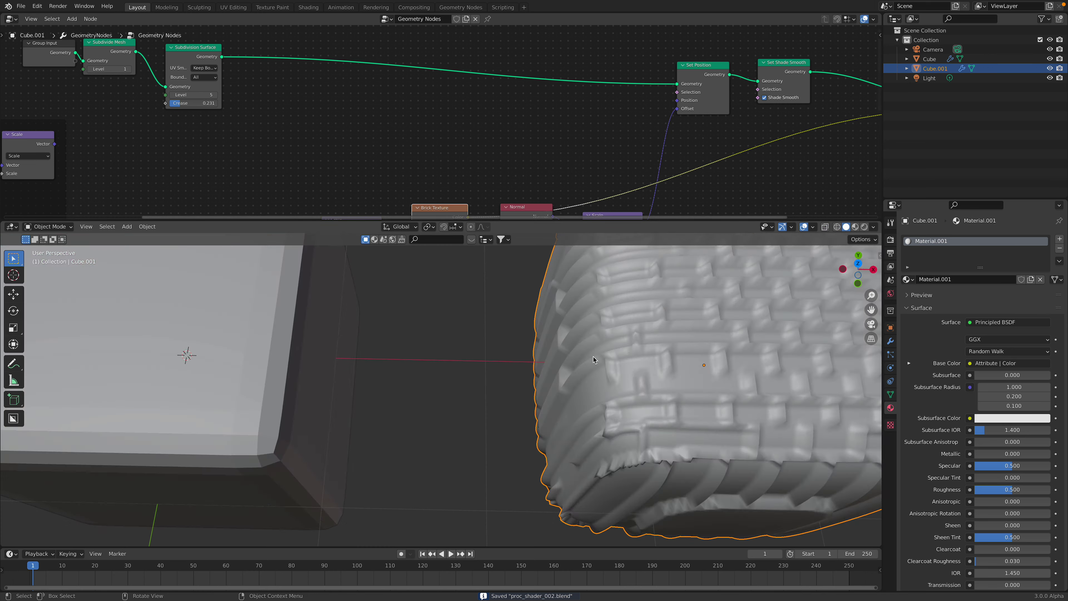
{"action": "key", "text": "shift+z"}
{"action": "scroll", "coordinate": [575, 356], "scroll_direction": "down", "scroll_amount": 4}
{"action": "middle_click_drag", "start_coordinate": [564, 356], "coordinate": [469, 375], "text": "shift"}
{"action": "key", "text": "alt+a"}
{"action": "left_click", "coordinate": [847, 227]}
{"action": "scroll", "coordinate": [675, 360], "scroll_direction": "up", "scroll_amount": 2}
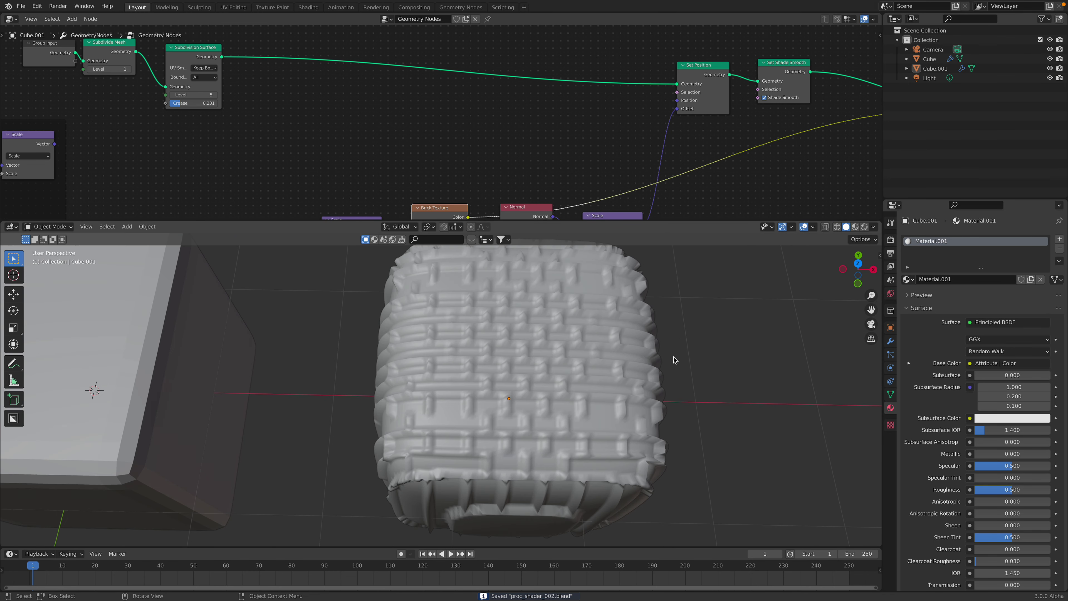
Enable Cavity in the viewport shading options and view the displaced brick cube from an angle
{"action": "middle_click_drag", "start_coordinate": [674, 360], "coordinate": [567, 361], "text": "shift"}
{"action": "middle_click_drag", "start_coordinate": [568, 361], "coordinate": [542, 375]}
{"action": "left_click", "coordinate": [874, 227]}
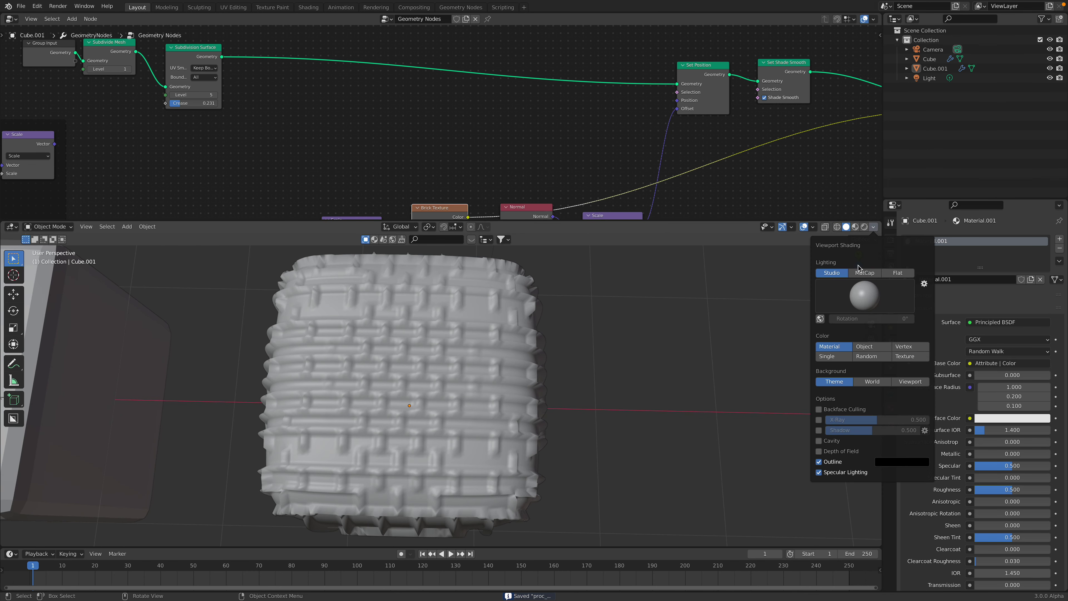
{"action": "left_click", "coordinate": [818, 440]}
{"action": "middle_click_drag", "start_coordinate": [620, 377], "coordinate": [606, 394]}
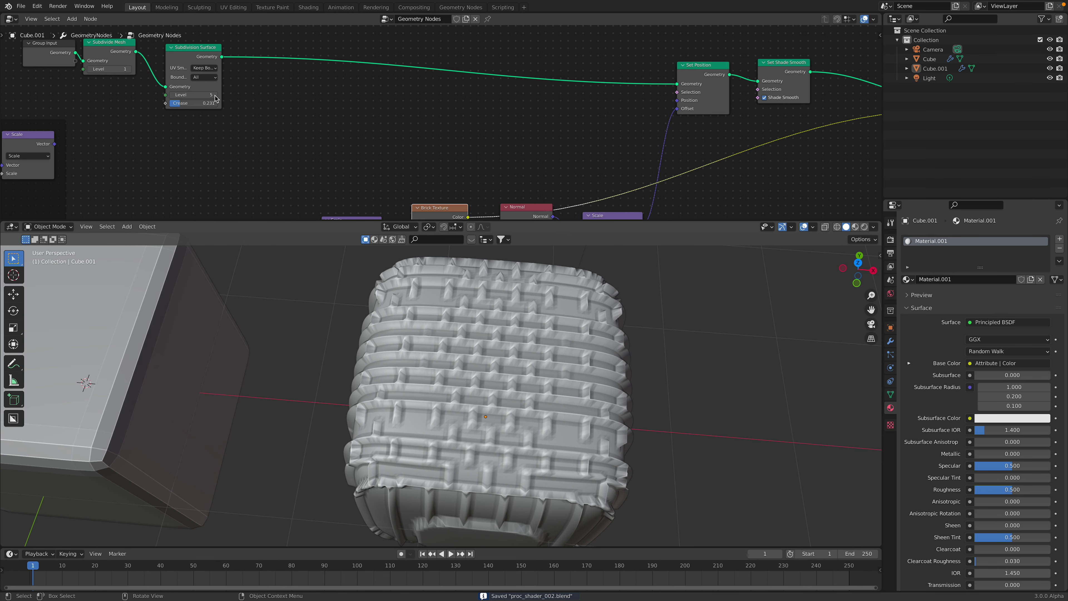
Set the Subdivision Surface node's Level to 6 for finer brick displacement on the cube
{"action": "middle_click_drag", "start_coordinate": [217, 100], "coordinate": [218, 100]}
{"action": "left_click", "coordinate": [216, 95]}
{"action": "middle_click_drag", "start_coordinate": [543, 311], "coordinate": [557, 286]}
Set To Max to -0.060 in the Map Range node fed by the Brick Texture
{"action": "middle_click_drag", "start_coordinate": [623, 218], "coordinate": [614, 126]}
{"action": "scroll", "coordinate": [528, 163], "scroll_direction": "up", "scroll_amount": 2}
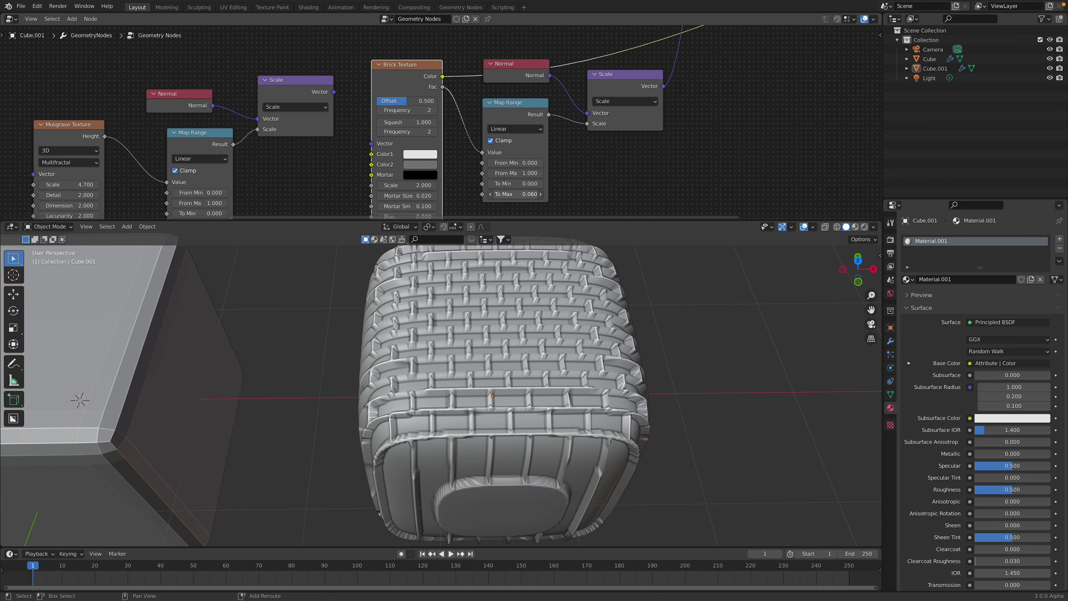
{"action": "left_click_drag", "start_coordinate": [515, 193], "coordinate": [492, 194]}
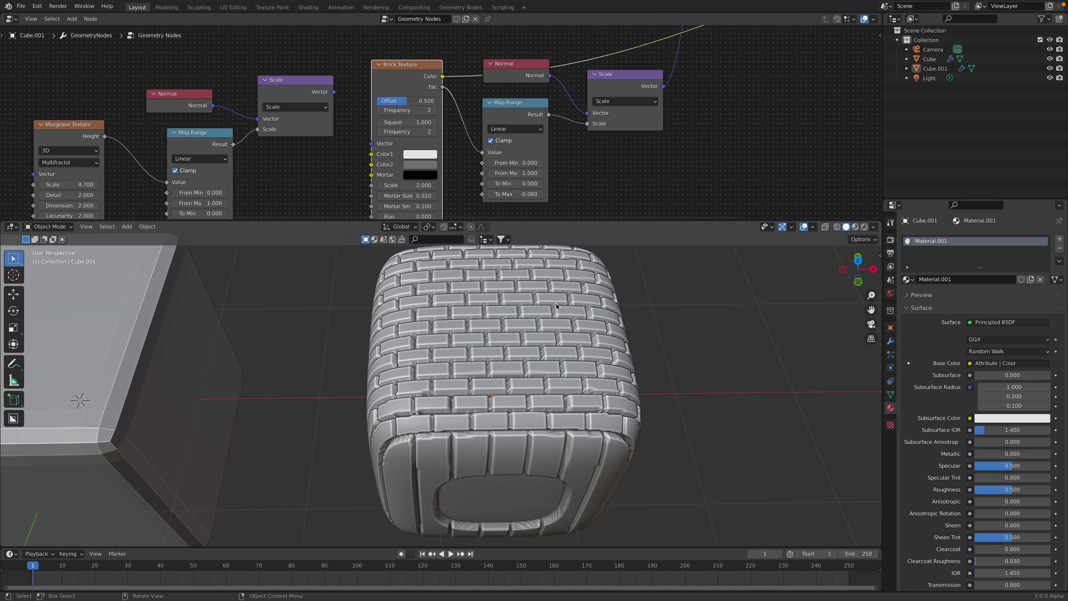
Save the scene and view both cubes in Rendered shading from an angle
{"action": "middle_click_drag", "start_coordinate": [524, 191], "coordinate": [475, 108]}
{"action": "scroll", "coordinate": [496, 124], "scroll_direction": "up", "scroll_amount": 7}
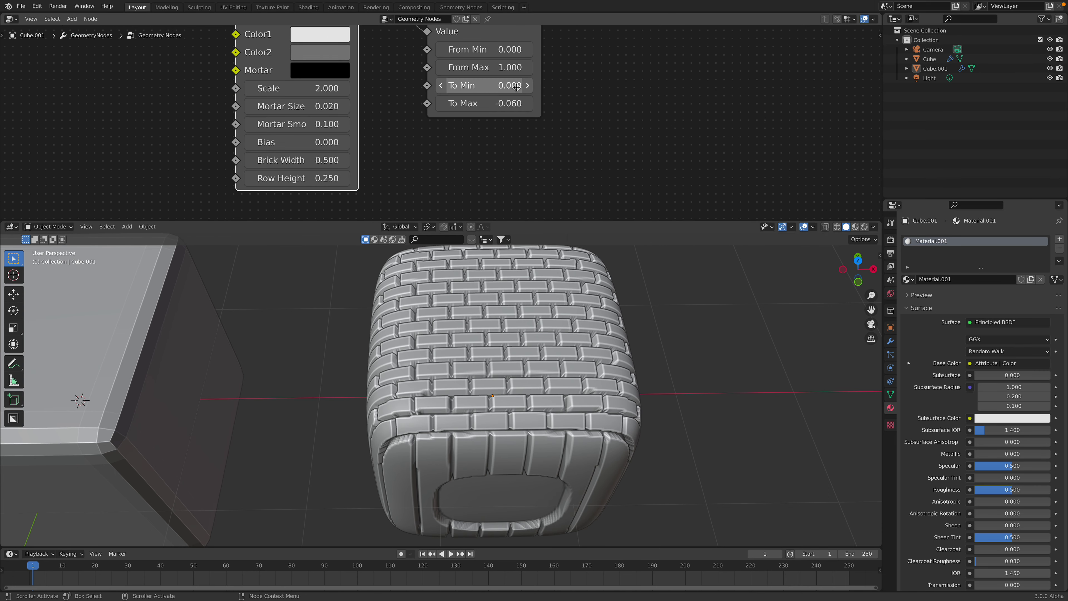
{"action": "scroll", "coordinate": [544, 358], "scroll_direction": "down", "scroll_amount": 3}
{"action": "middle_click_drag", "start_coordinate": [544, 358], "coordinate": [574, 356]}
{"action": "key", "text": "ctrl+s"}
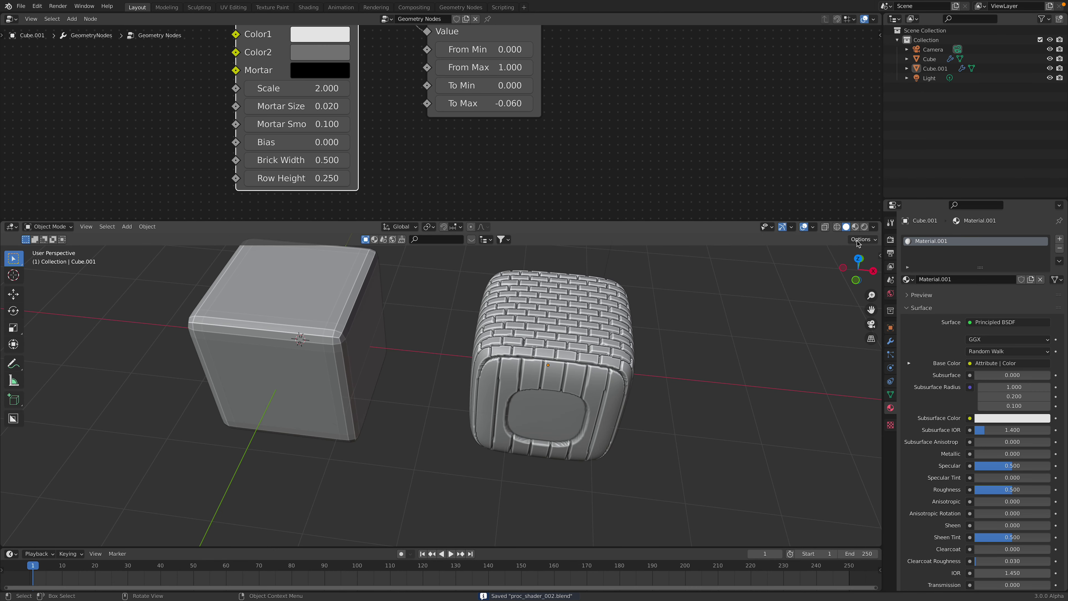
{"action": "left_click", "coordinate": [865, 227]}
{"action": "middle_click_drag", "start_coordinate": [599, 285], "coordinate": [596, 322]}
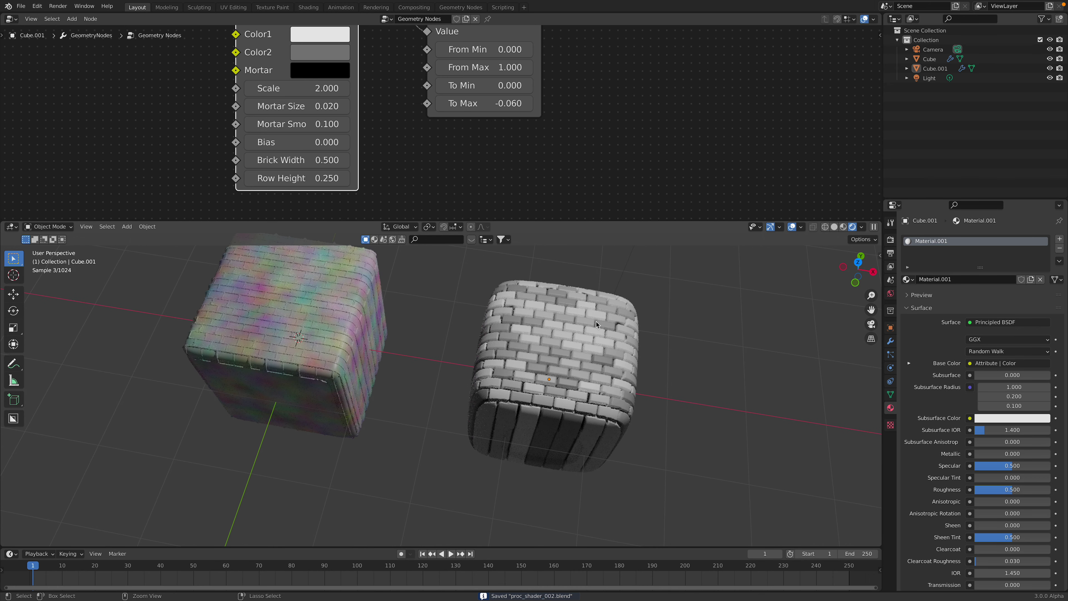
Try a Scale of 4 on the Brick Texture node and set it back to 2
{"action": "middle_click_drag", "start_coordinate": [329, 90], "coordinate": [369, 121]}
{"action": "key", "text": "Return"}
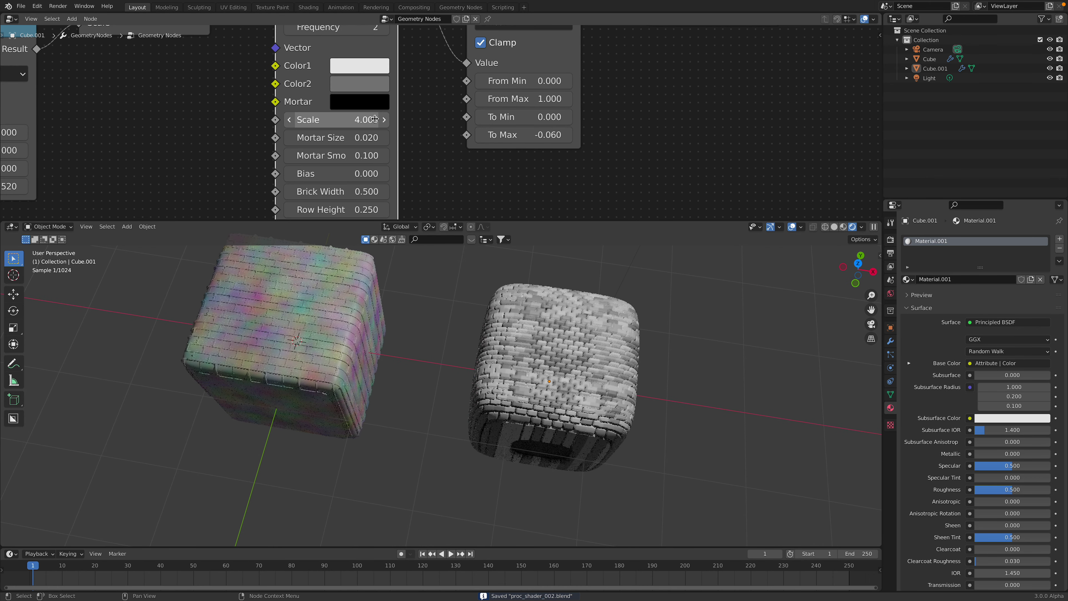
{"action": "type", "text": "2"}
{"action": "key", "text": "Return"}
{"action": "left_click", "coordinate": [378, 121]}
{"action": "type", "text": "1"}
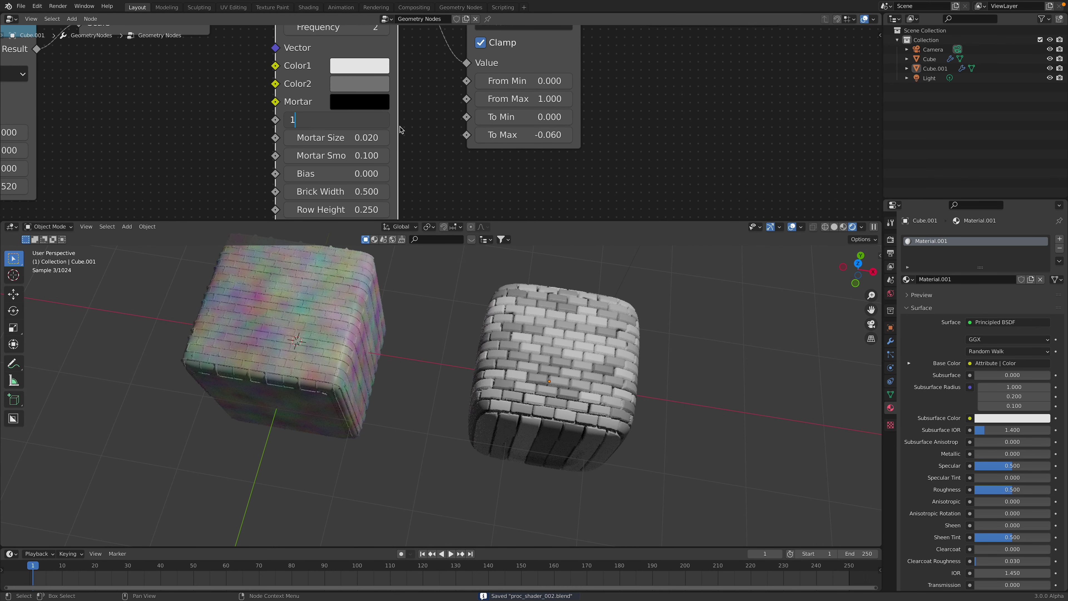
{"action": "key", "text": "Return"}
{"action": "scroll", "coordinate": [416, 131], "scroll_direction": "down", "scroll_amount": 3}
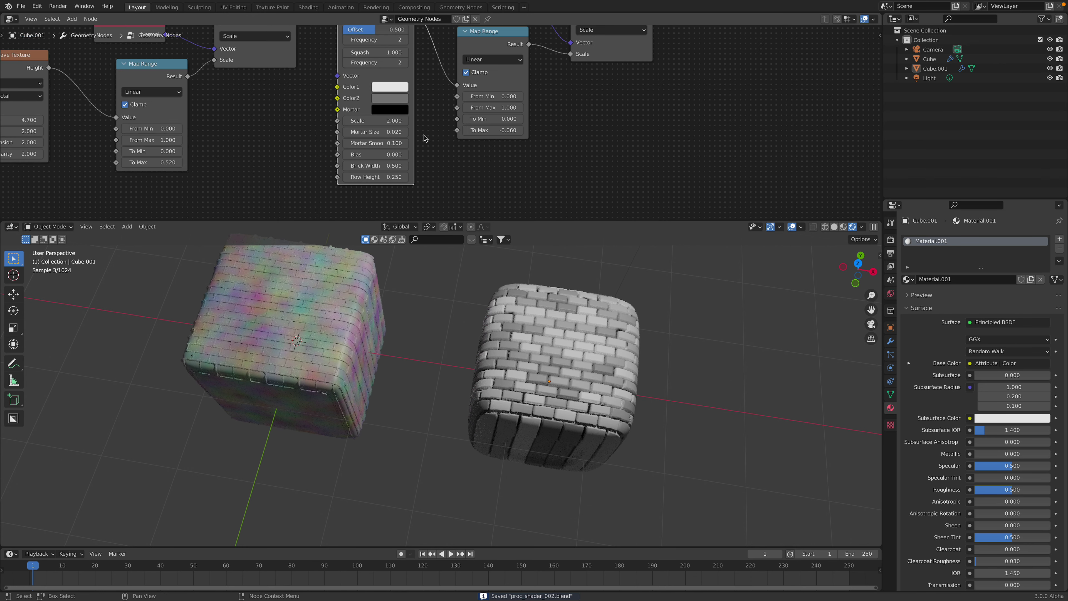
Save the scene, enlarge the node editor and browse the texture nodes that can be added
{"action": "key", "text": "ctrl+s"}
{"action": "left_click_drag", "start_coordinate": [519, 220], "coordinate": [519, 296]}
{"action": "key", "text": "shift+a"}
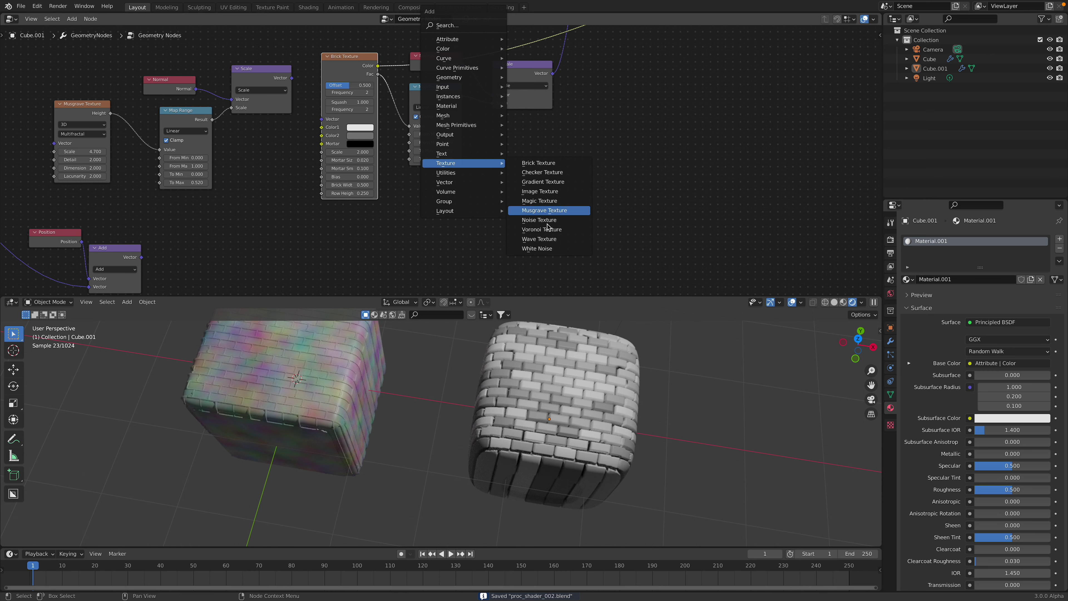
{"action": "middle_click_drag", "start_coordinate": [595, 423], "coordinate": [596, 389]}
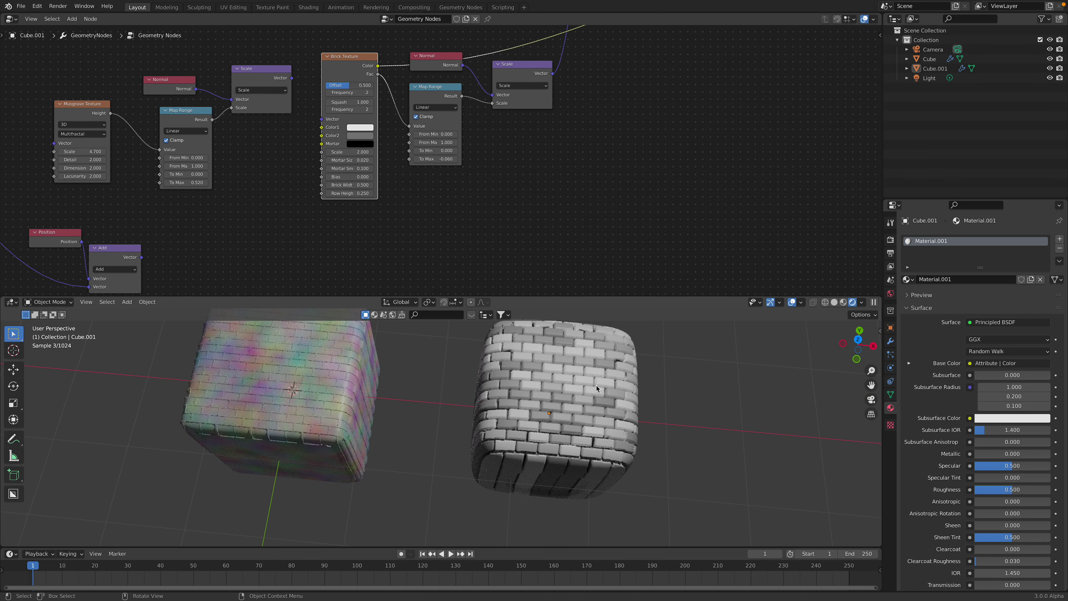
Reduce the node editor's height, switch the viewport to Solid shading and select the brick-displaced cube
{"action": "left_click", "coordinate": [561, 372]}
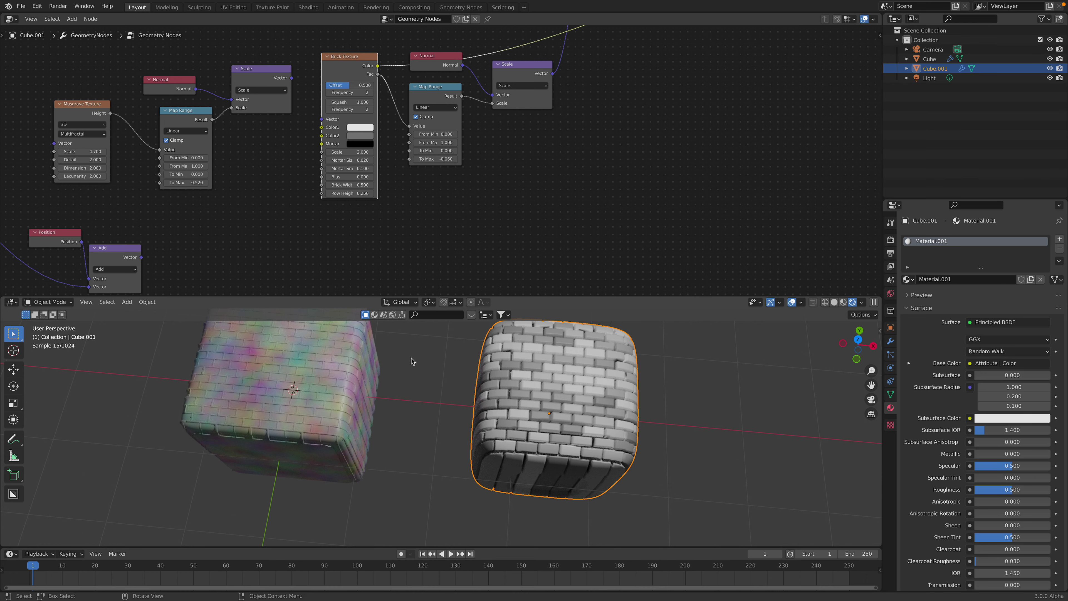
{"action": "left_click", "coordinate": [304, 363]}
{"action": "left_click_drag", "start_coordinate": [507, 296], "coordinate": [509, 263]}
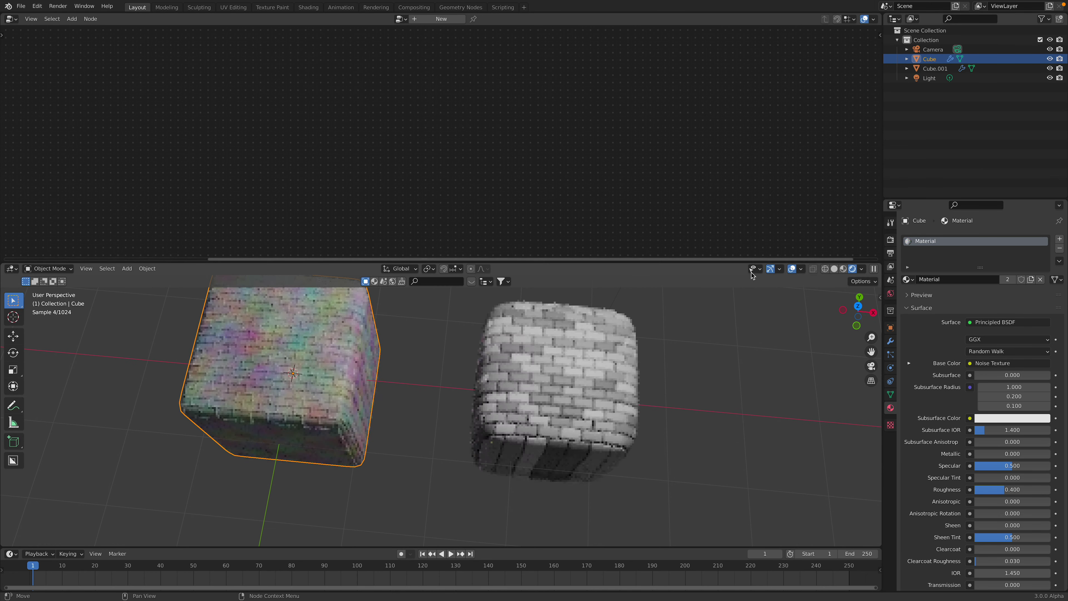
{"action": "left_click", "coordinate": [846, 268]}
{"action": "left_click", "coordinate": [602, 327]}
{"action": "middle_click_drag", "start_coordinate": [602, 327], "coordinate": [604, 362]}
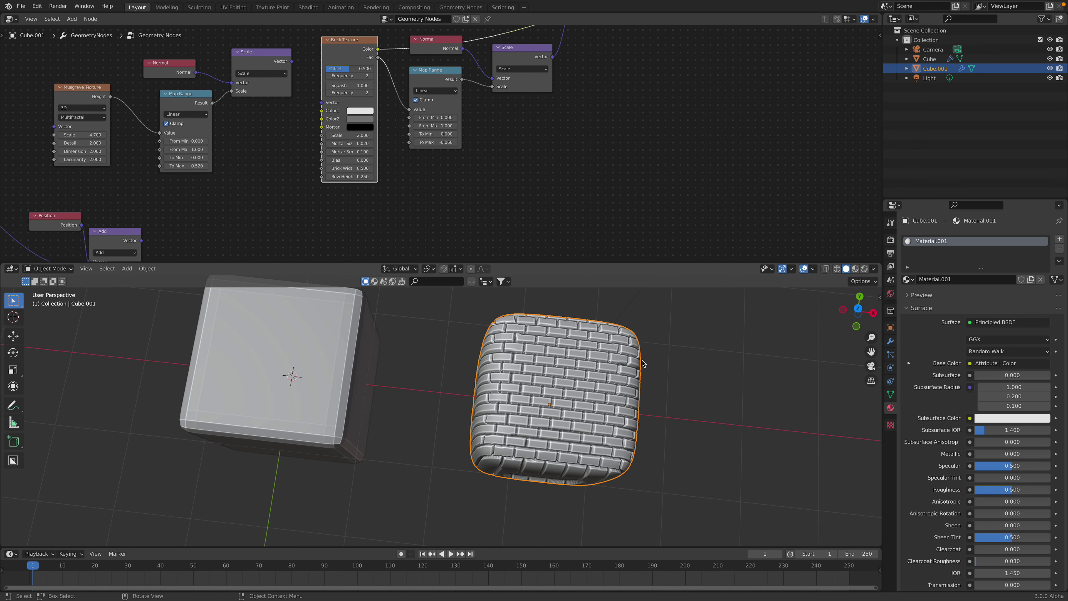
Tidy the main geometry chain by moving Group Input, Subdivide Mesh and Subdivision Surface closer to the Set Position node
{"action": "scroll", "coordinate": [422, 160], "scroll_direction": "down", "scroll_amount": 5}
{"action": "middle_click_drag", "start_coordinate": [430, 84], "coordinate": [446, 154]}
{"action": "middle_click_drag", "start_coordinate": [506, 128], "coordinate": [484, 151]}
{"action": "left_click_drag", "start_coordinate": [556, 75], "coordinate": [559, 63]}
{"action": "left_click_drag", "start_coordinate": [602, 71], "coordinate": [602, 67]}
{"action": "left_click_drag", "start_coordinate": [732, 99], "coordinate": [670, 101]}
{"action": "left_click_drag", "start_coordinate": [212, 63], "coordinate": [440, 53]}
{"action": "left_click_drag", "start_coordinate": [149, 59], "coordinate": [372, 60]}
{"action": "left_click_drag", "start_coordinate": [111, 64], "coordinate": [296, 63]}
{"action": "scroll", "coordinate": [403, 93], "scroll_direction": "up", "scroll_amount": 2}
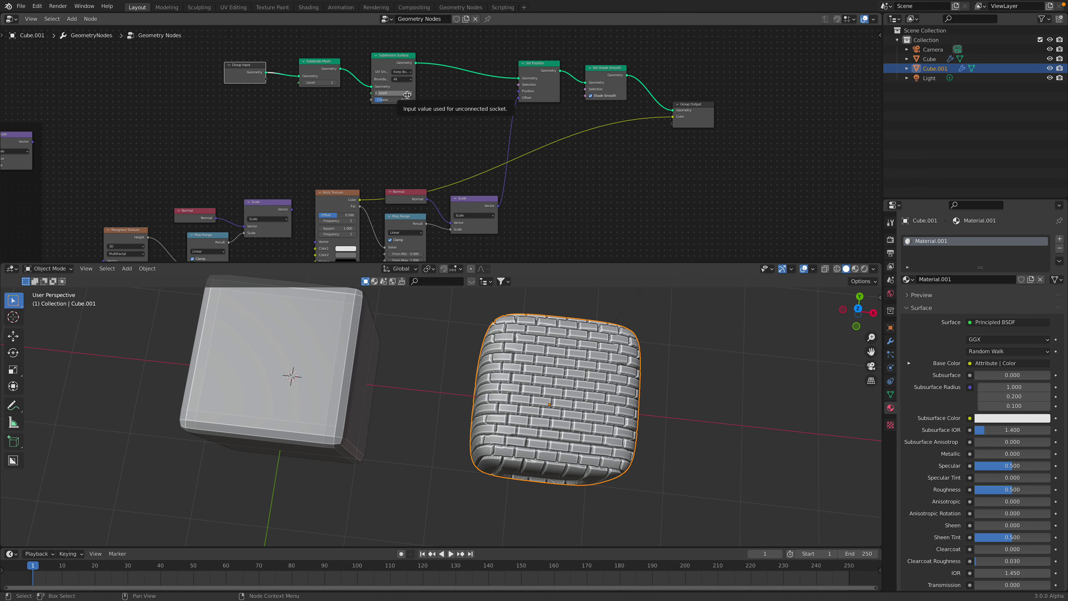
{"action": "middle_click_drag", "start_coordinate": [556, 338], "coordinate": [587, 343]}
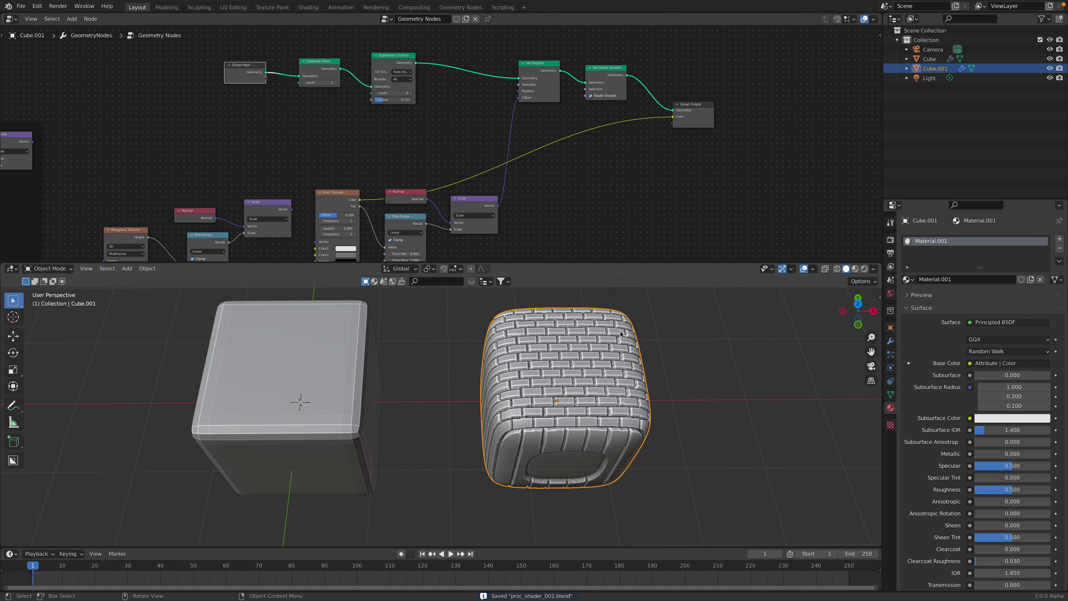
Move the Musgrave and Brick Texture node groups together slightly up towards the main geometry chain
{"action": "scroll", "coordinate": [527, 205], "scroll_direction": "down", "scroll_amount": 4}
{"action": "middle_click_drag", "start_coordinate": [526, 206], "coordinate": [551, 151]}
{"action": "scroll", "coordinate": [479, 160], "scroll_direction": "up", "scroll_amount": 3}
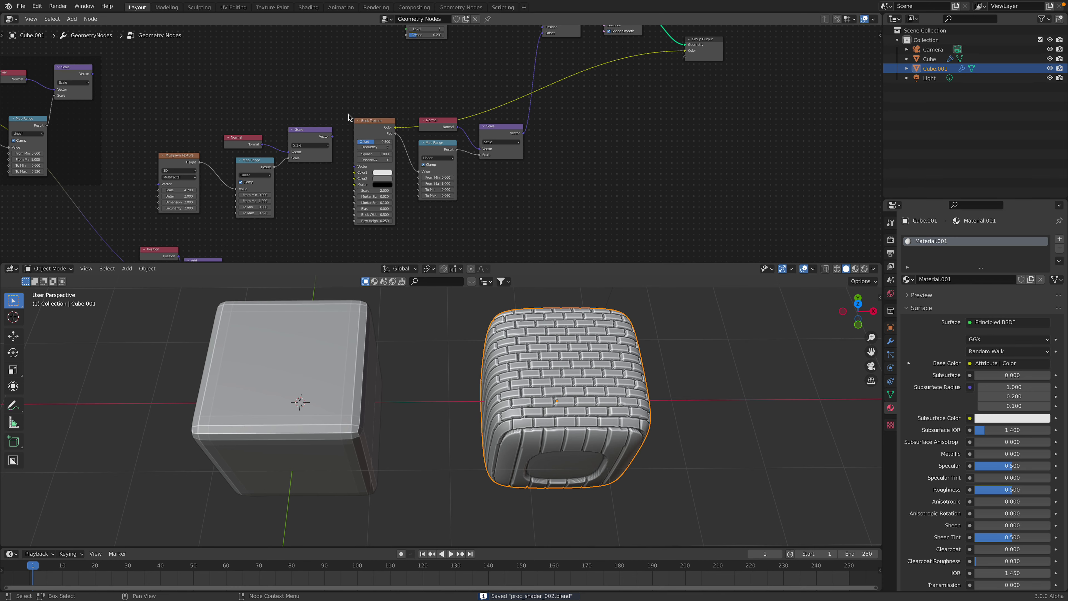
{"action": "left_click_drag", "start_coordinate": [192, 114], "coordinate": [591, 227]}
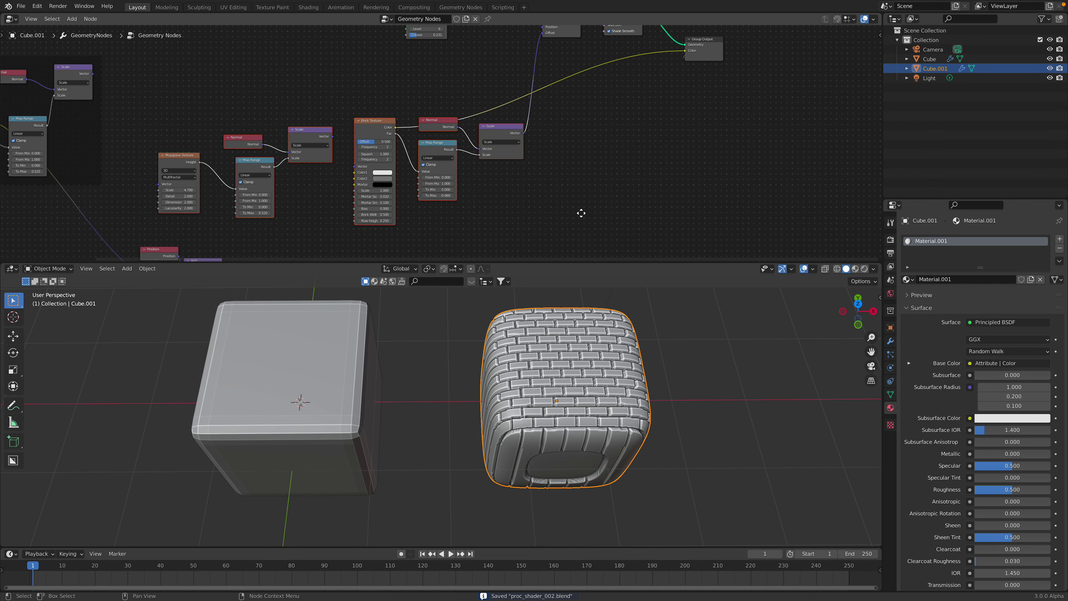
{"action": "key", "text": "g"}
{"action": "left_click", "coordinate": [606, 155]}
{"action": "middle_click_drag", "start_coordinate": [606, 155], "coordinate": [614, 183]}
Select the cube with material displacement and view both cubes in Rendered shading, including up close
{"action": "middle_click_drag", "start_coordinate": [584, 388], "coordinate": [425, 354]}
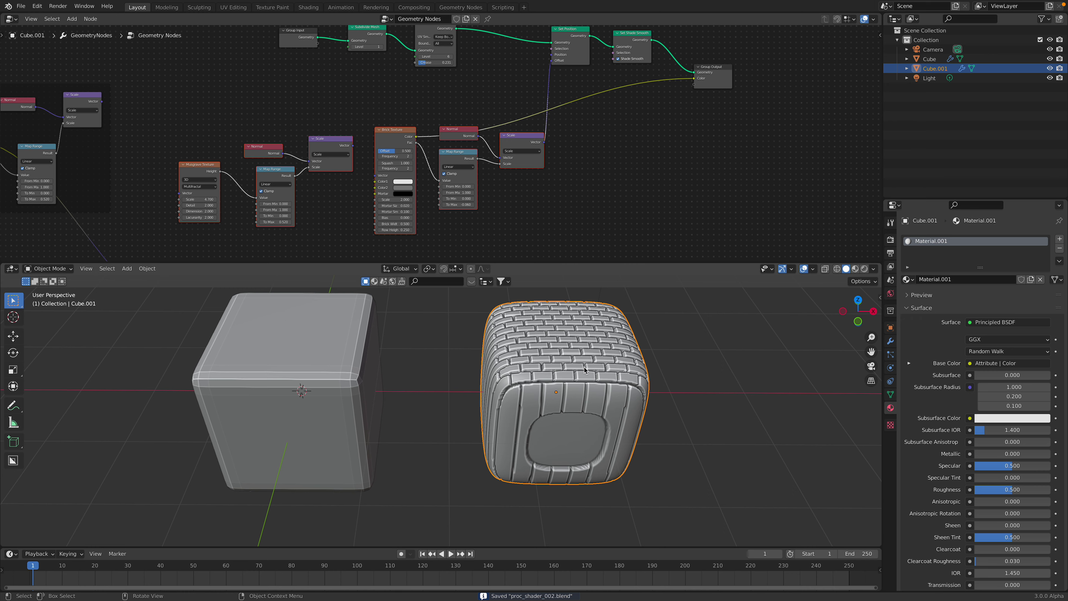
{"action": "left_click", "coordinate": [283, 321]}
{"action": "left_click", "coordinate": [864, 270]}
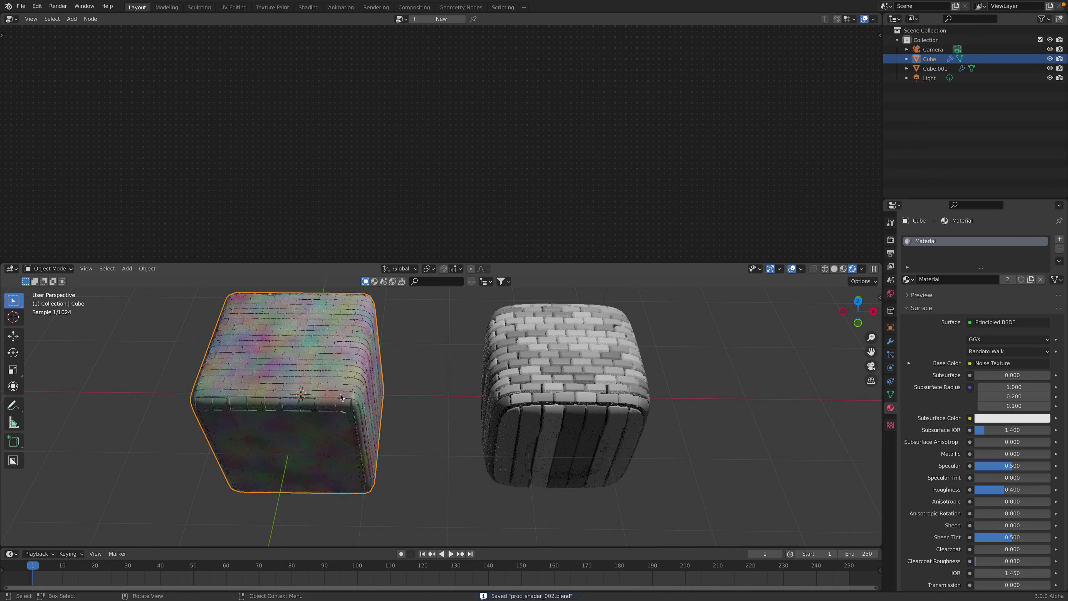
{"action": "scroll", "coordinate": [446, 381], "scroll_direction": "up", "scroll_amount": 5}
{"action": "scroll", "coordinate": [418, 369], "scroll_direction": "down", "scroll_amount": 5}
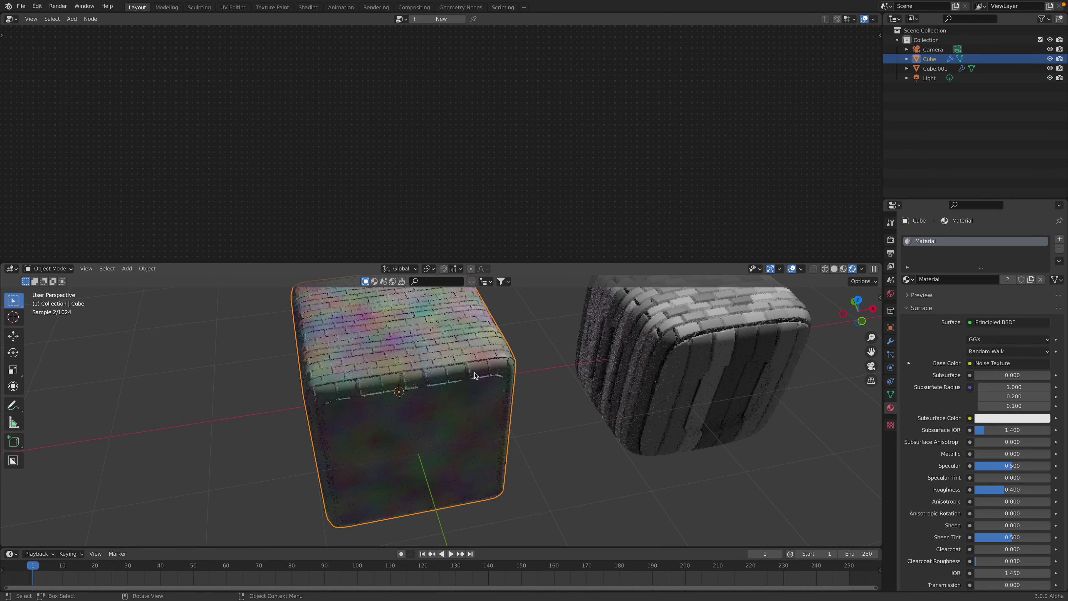
Deselect the cube and compare the rendered brick displacement on both cubes from several angles
{"action": "middle_click_drag", "start_coordinate": [418, 369], "coordinate": [487, 446]}
{"action": "scroll", "coordinate": [464, 392], "scroll_direction": "up", "scroll_amount": 2}
{"action": "left_click", "coordinate": [480, 401]}
{"action": "middle_click_drag", "start_coordinate": [488, 398], "coordinate": [504, 324]}
{"action": "scroll", "coordinate": [520, 413], "scroll_direction": "down", "scroll_amount": 2}
{"action": "middle_click_drag", "start_coordinate": [521, 414], "coordinate": [547, 362]}
{"action": "mouse_move", "coordinate": [848, 9]}
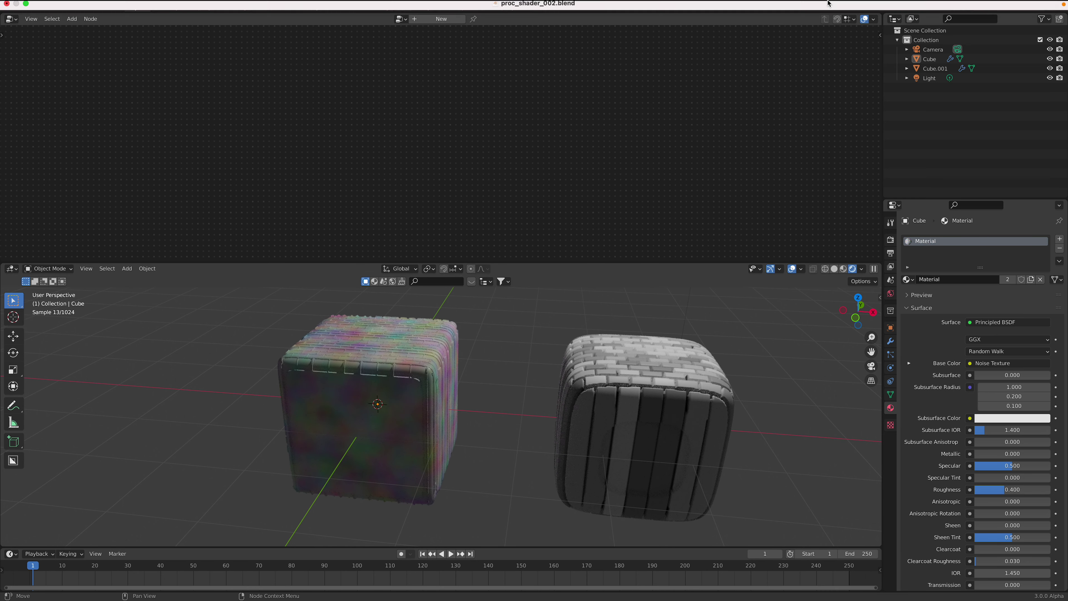